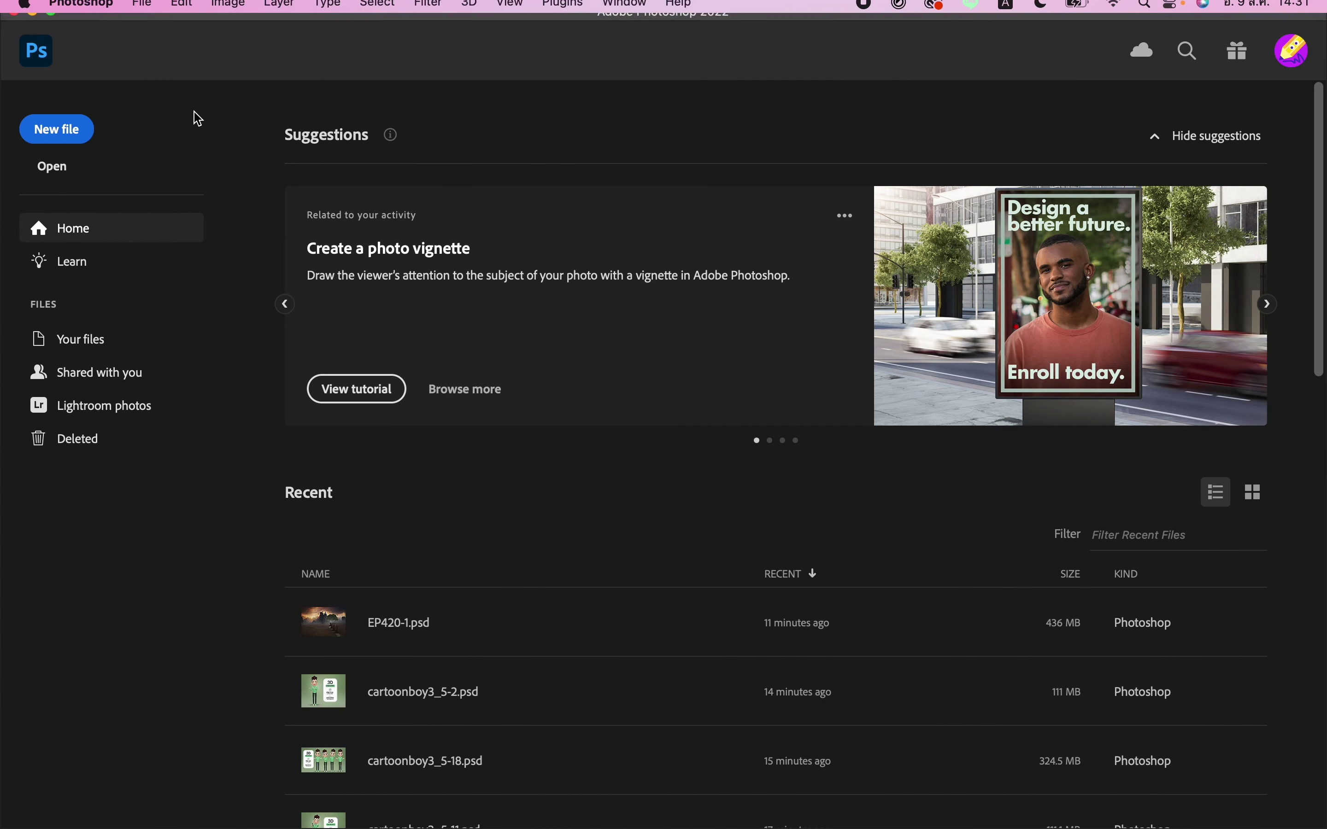
Set a new document to width 3000, height 2000 and resolution 100 pixels/inch
left_click(142, 4)
left_click(157, 32)
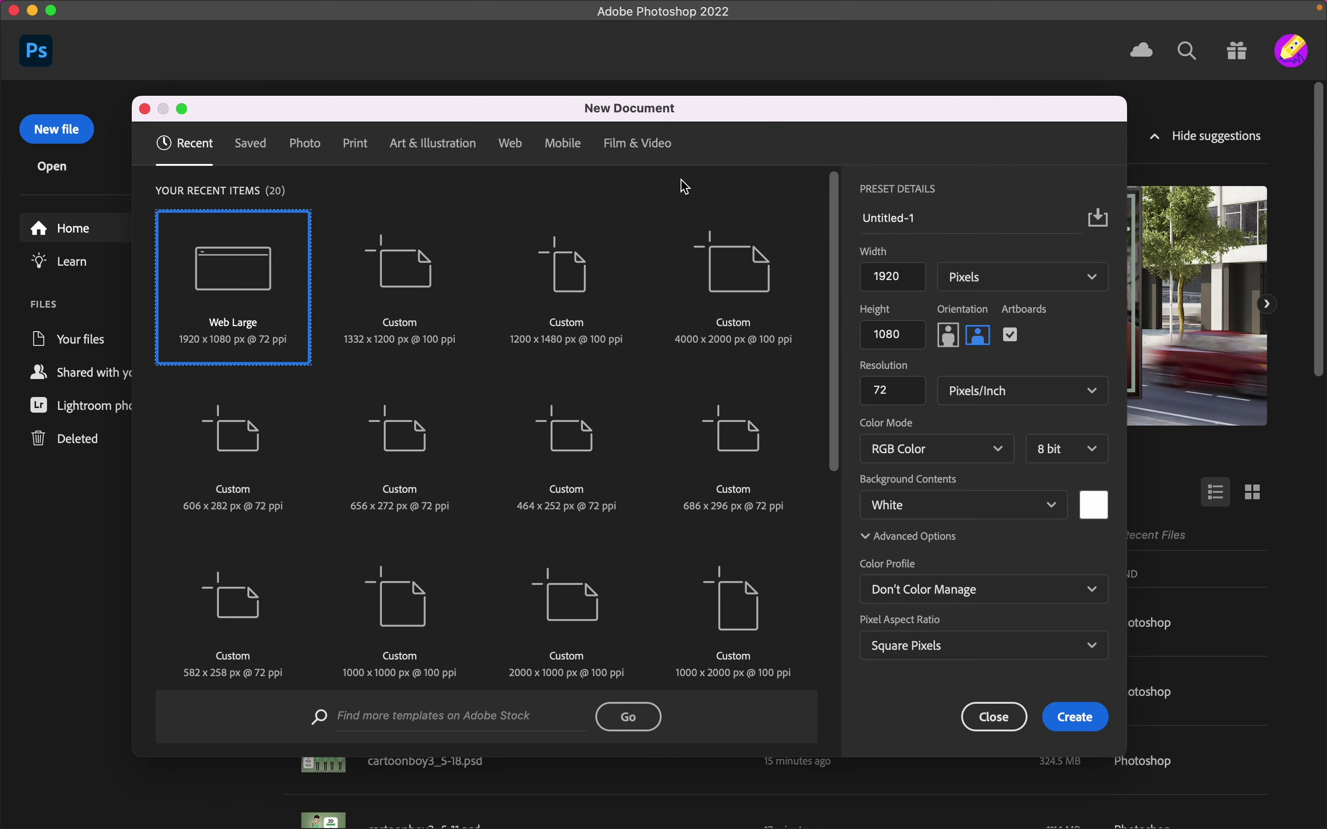
left_click_drag(911, 276, 844, 277)
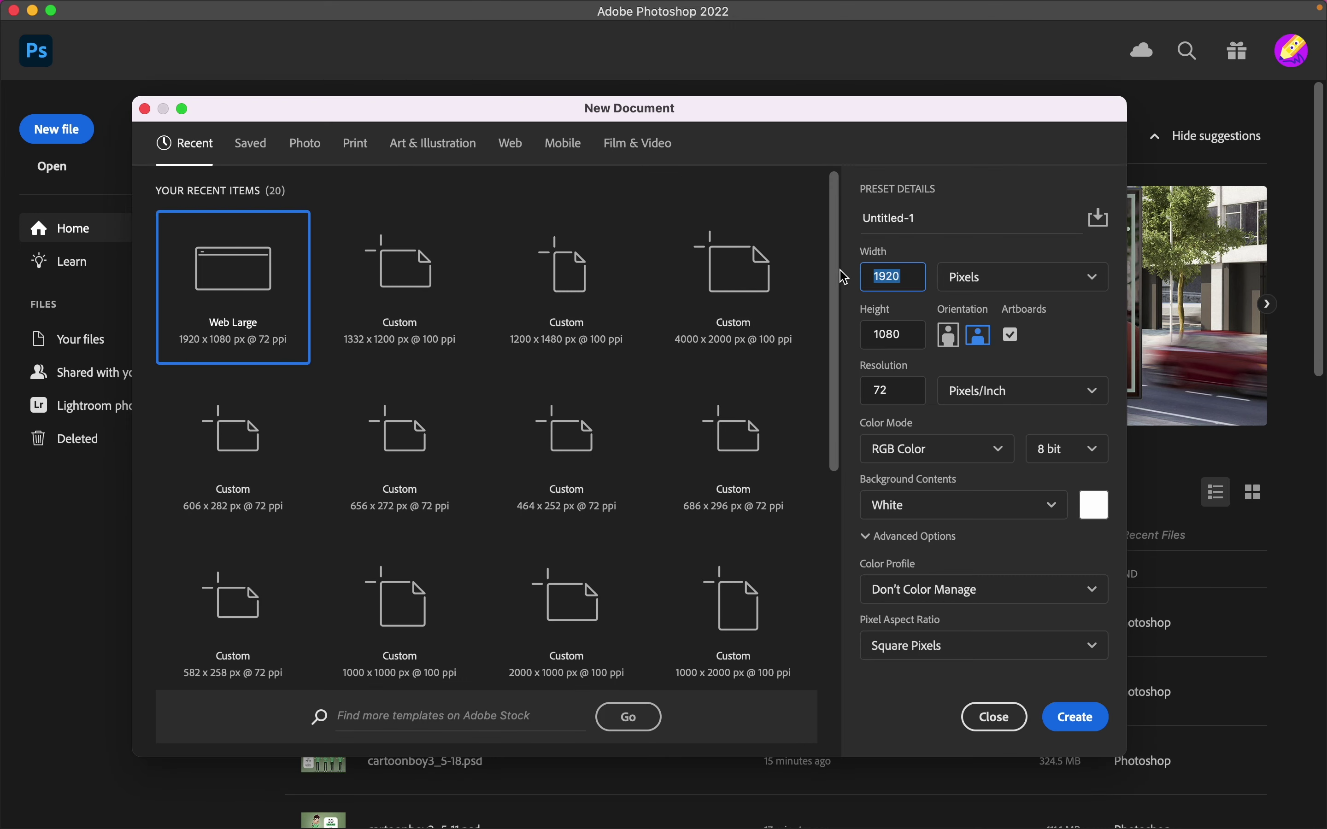
type("3000")
left_click_drag(904, 335, 814, 325)
type("2000")
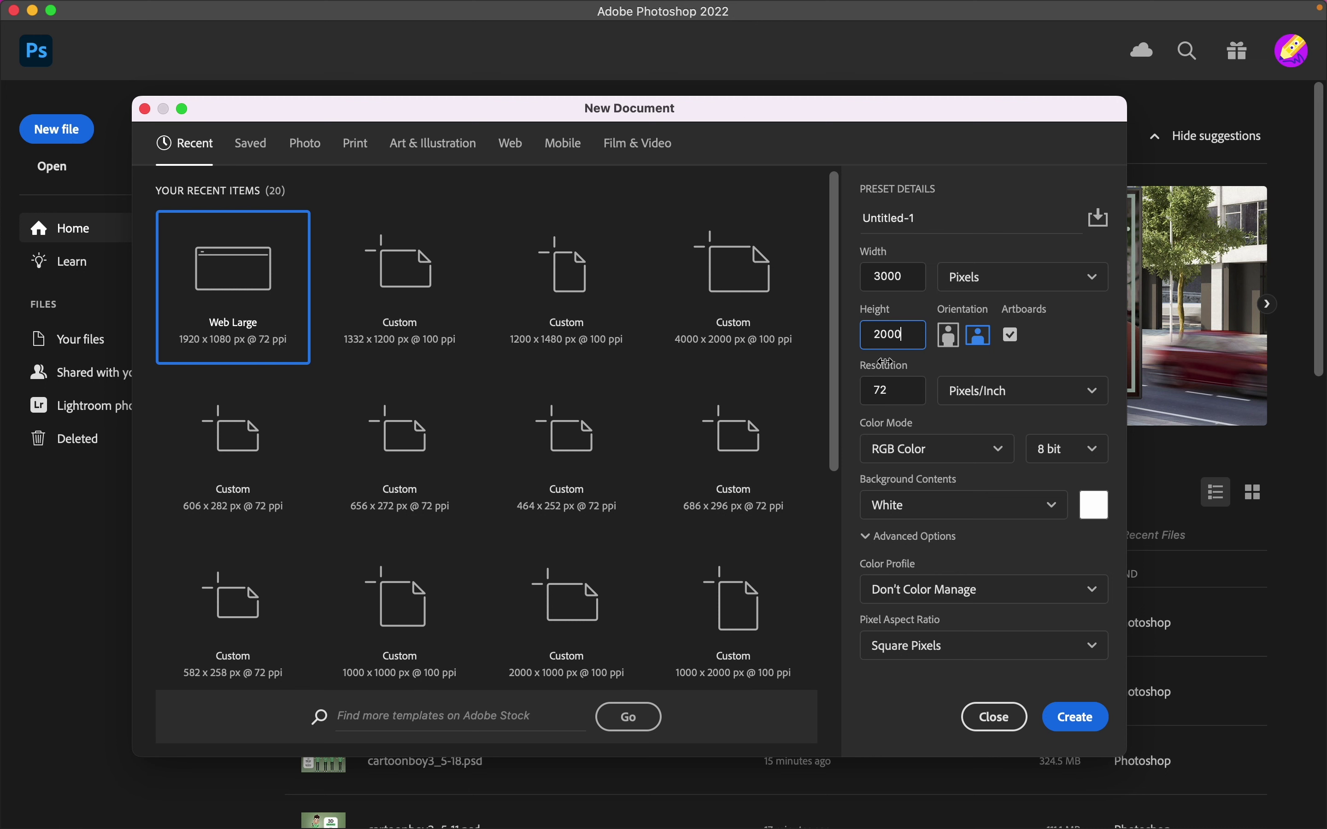
left_click(886, 391)
type("100")
Create the document, fit it on screen, and ungroup Artboard 1, leaving only Layer 1
left_click(1072, 714)
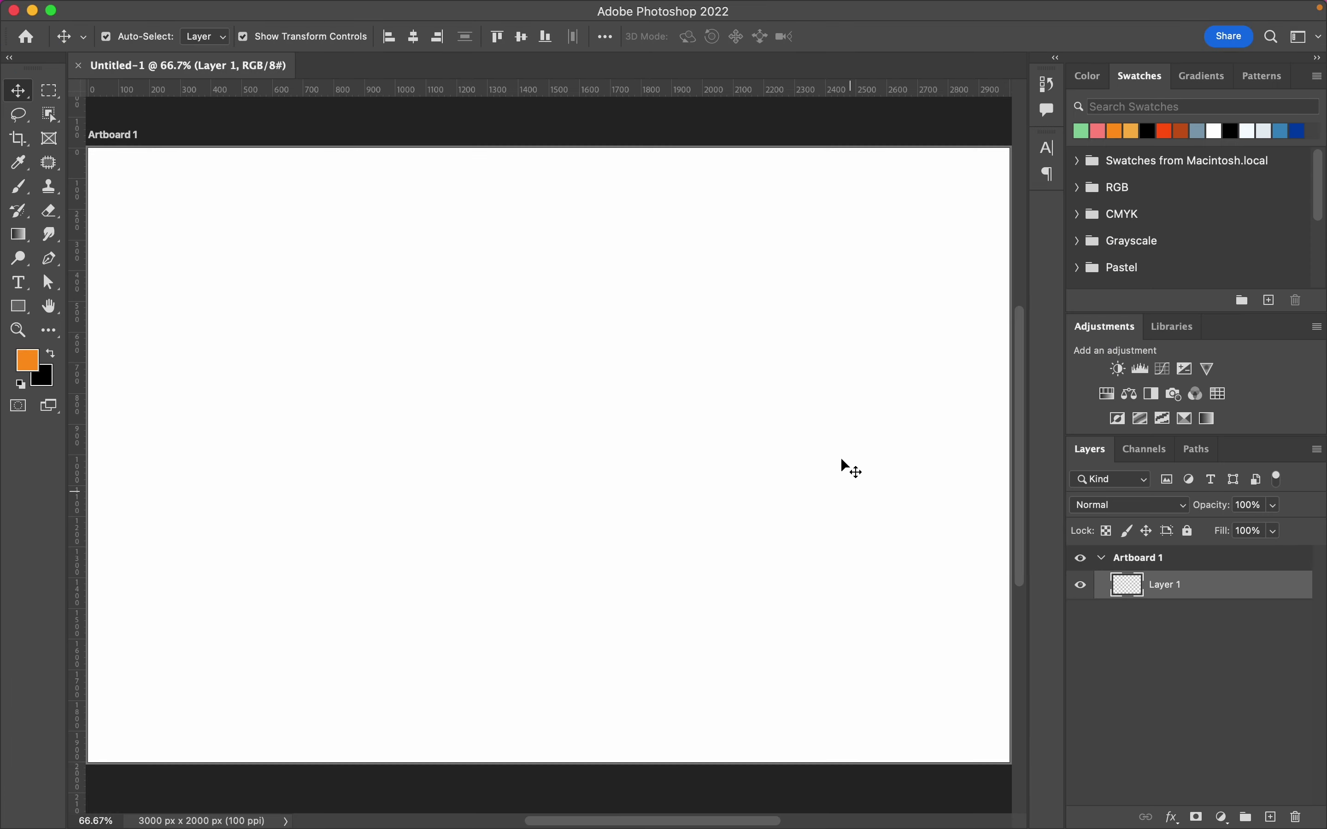
scroll(559, 376, "down", 1)
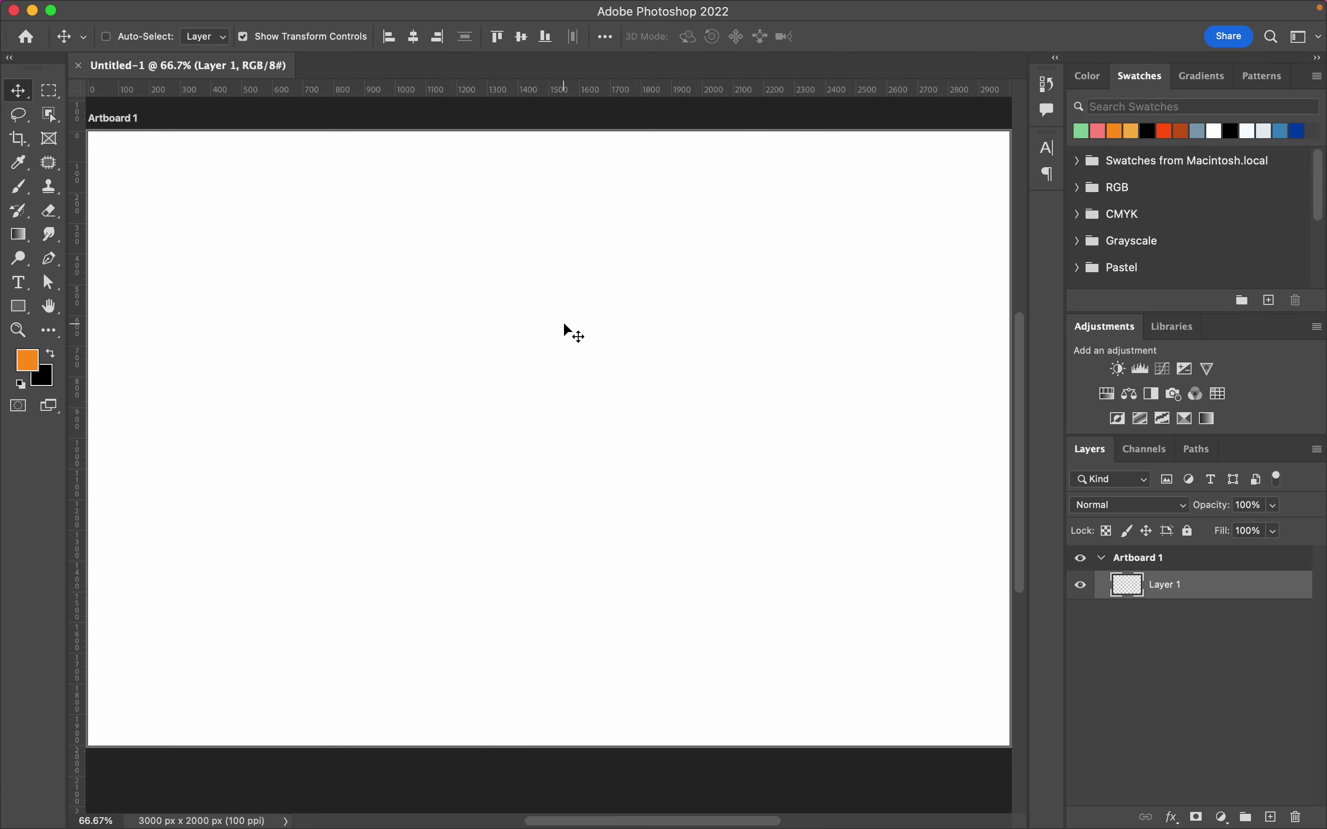
key("super+0")
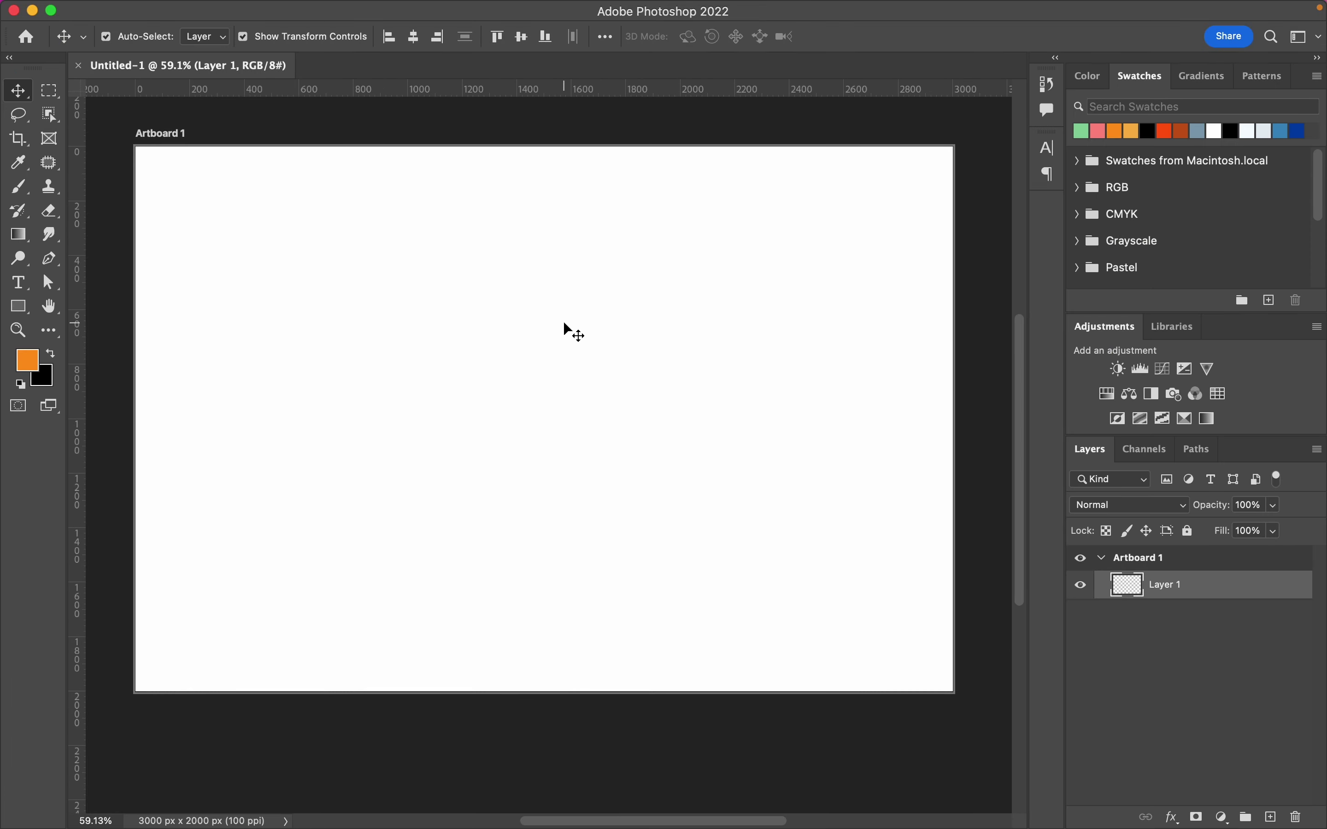
left_click(1133, 560)
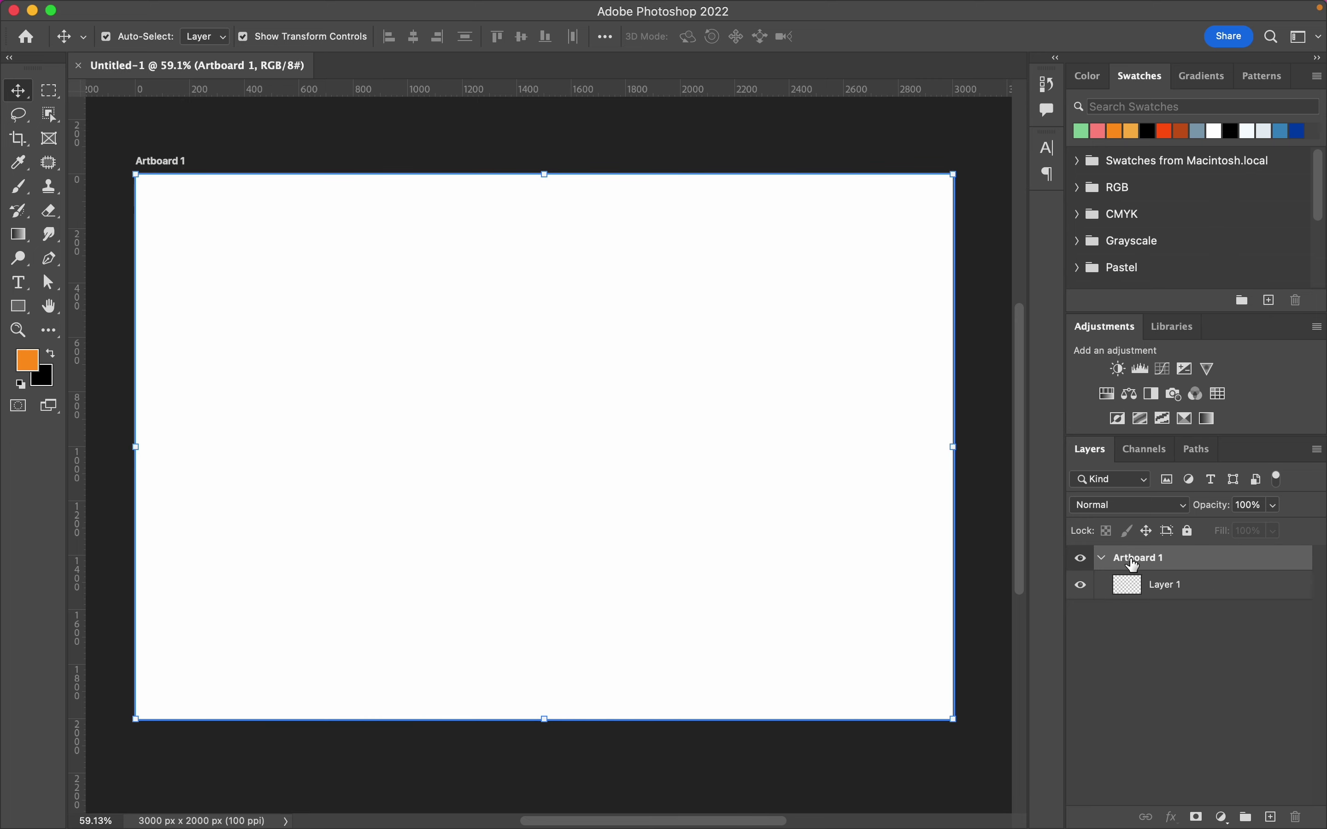
right_click(1133, 565)
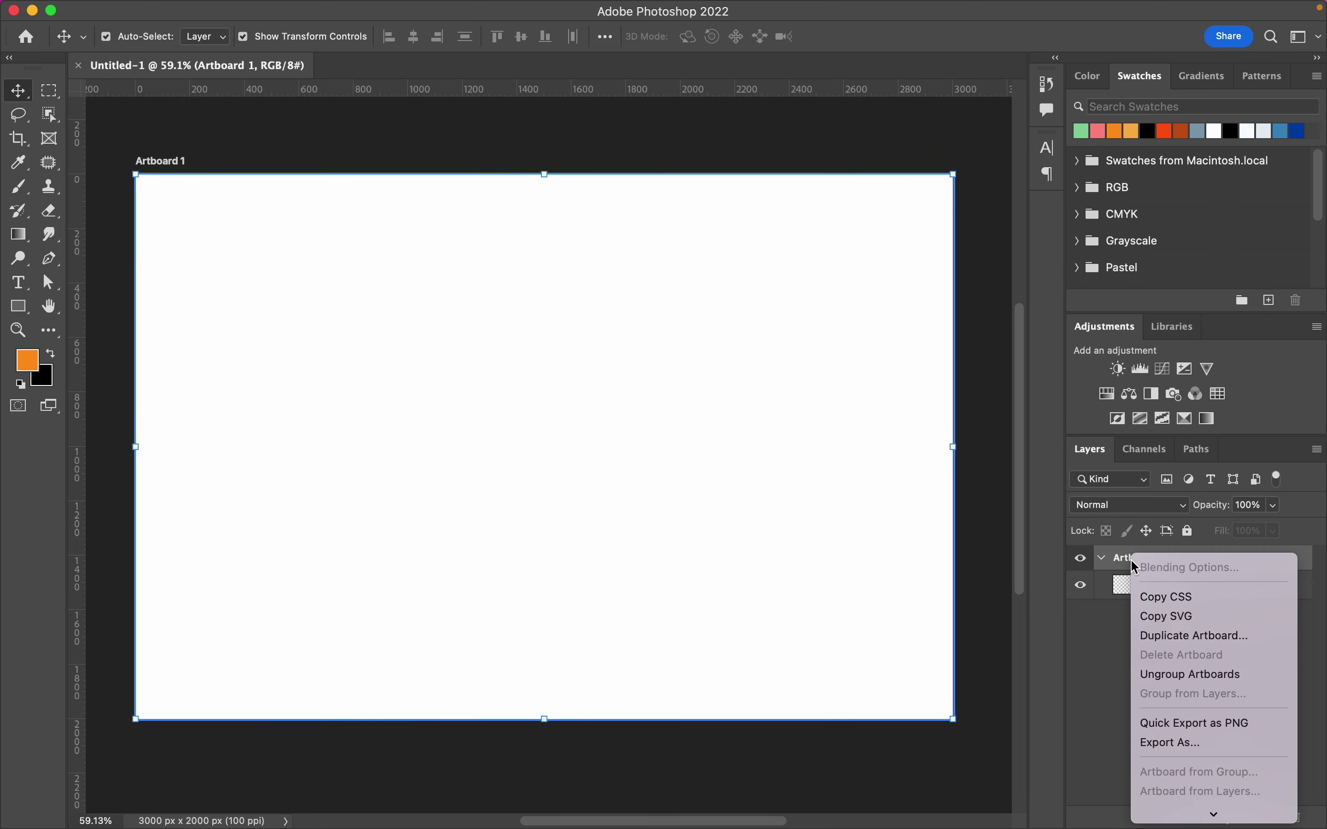
left_click(1198, 675)
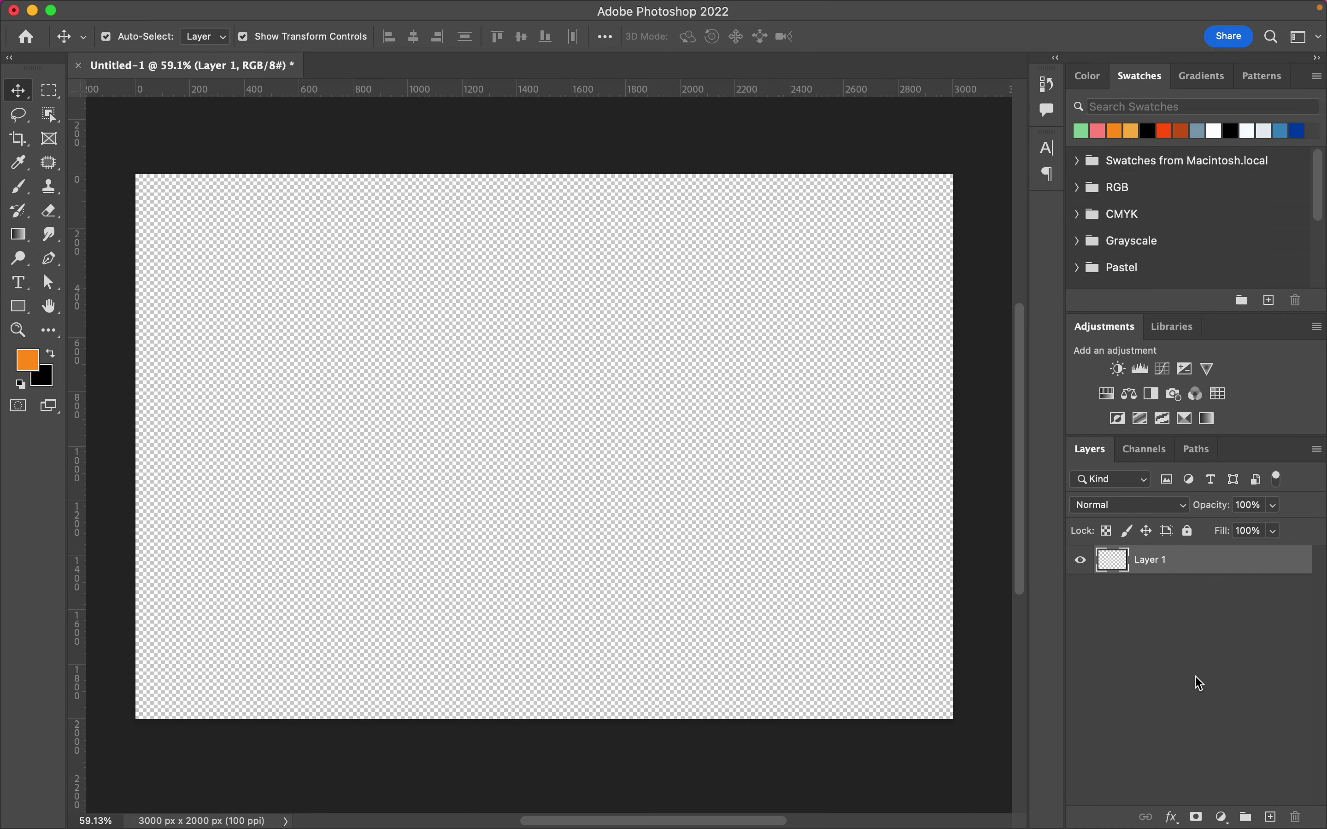
Float the document into its own enlarged, repositioned window
mouse_move(270, 67)
left_mouse_down()
mouse_move(292, 144)
mouse_move(349, 189)
left_mouse_up()
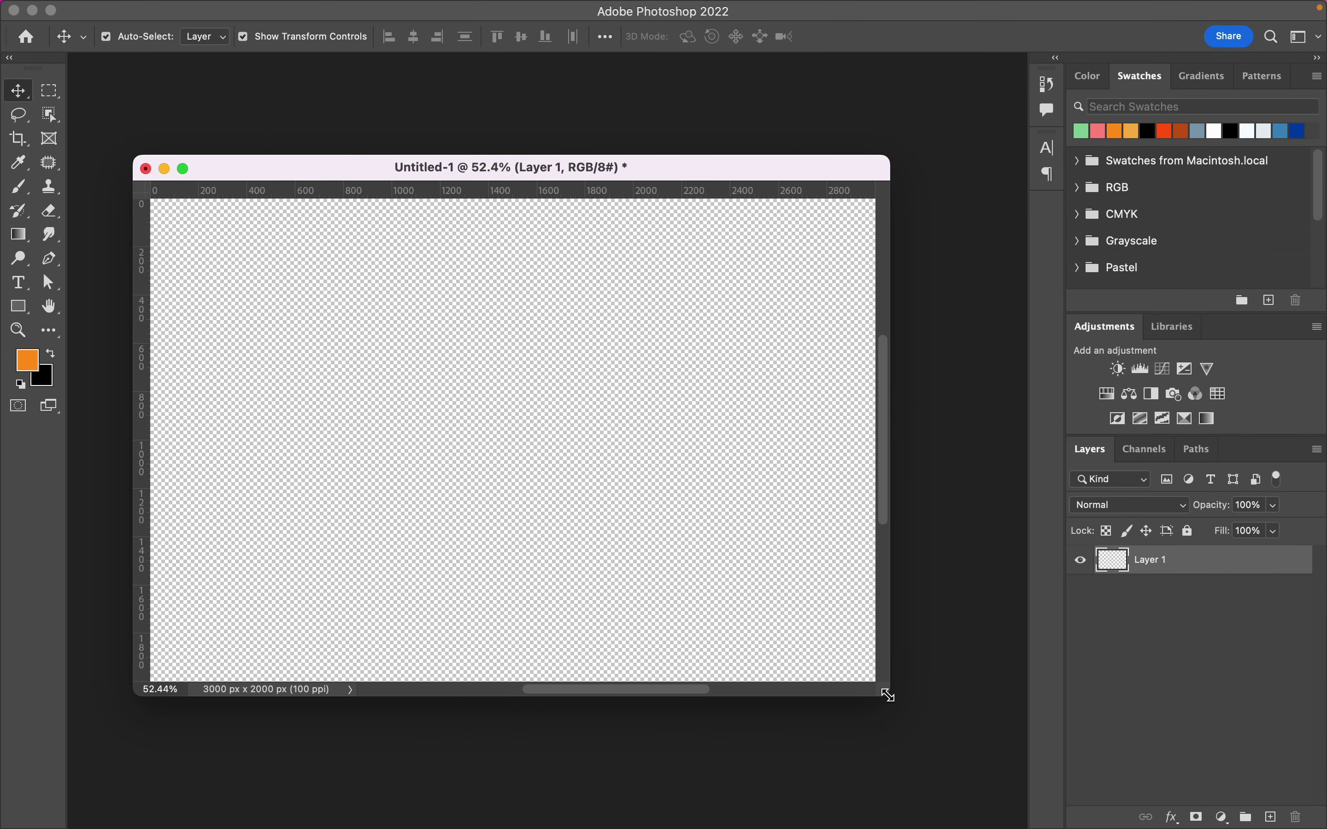
left_click_drag(888, 696, 963, 794)
scroll(672, 525, "down", 2)
scroll(672, 524, "up", 1)
scroll(631, 489, "right", 1)
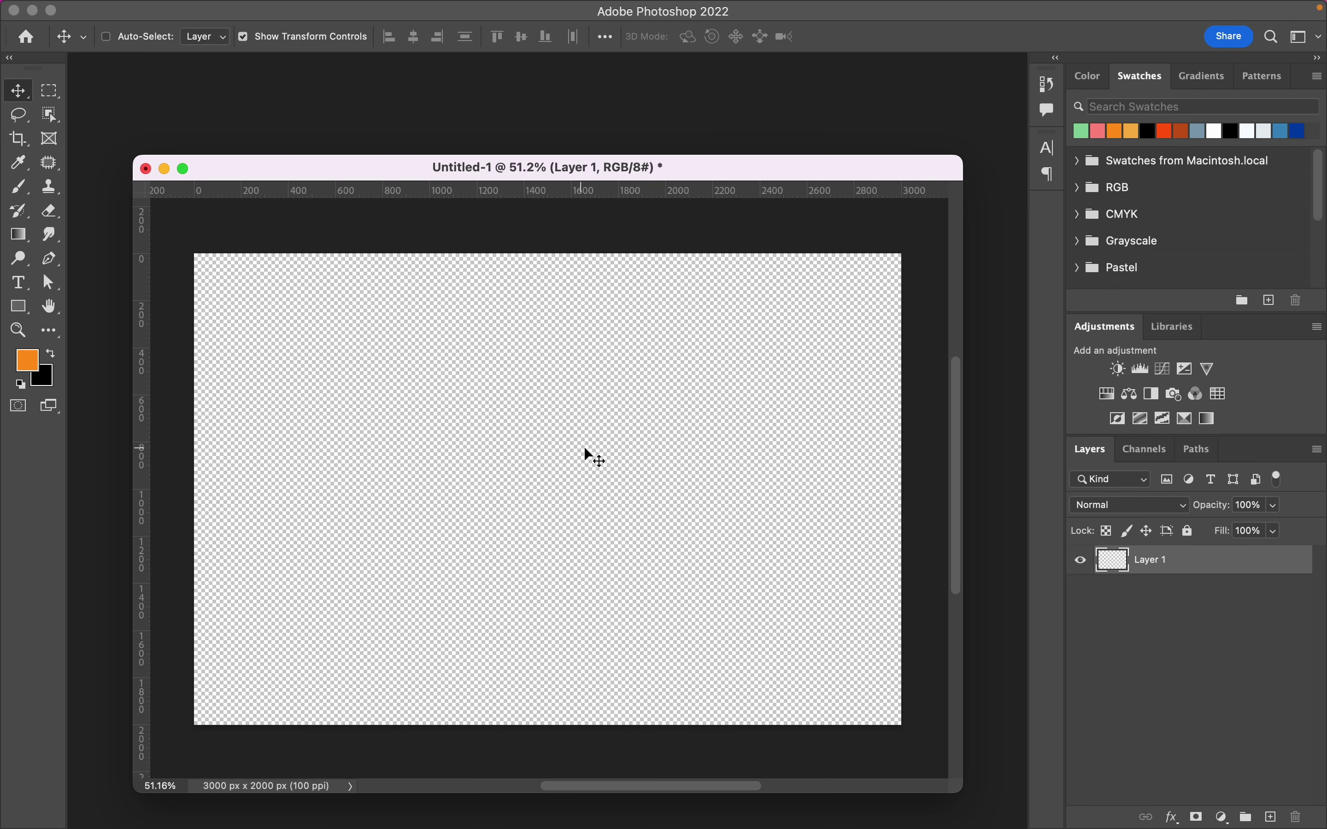
left_click_drag(542, 167, 534, 175)
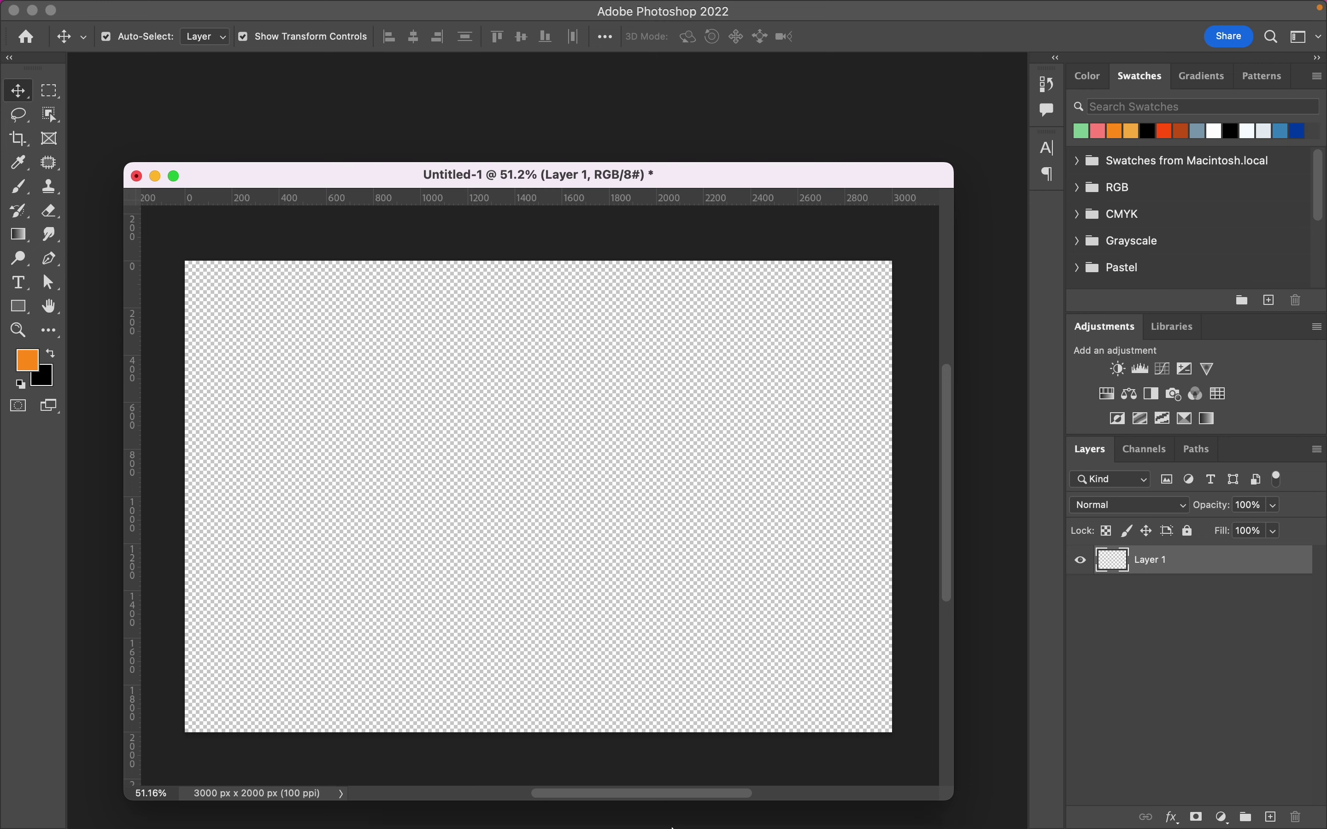
mouse_move(672, 825)
left_click(384, 783)
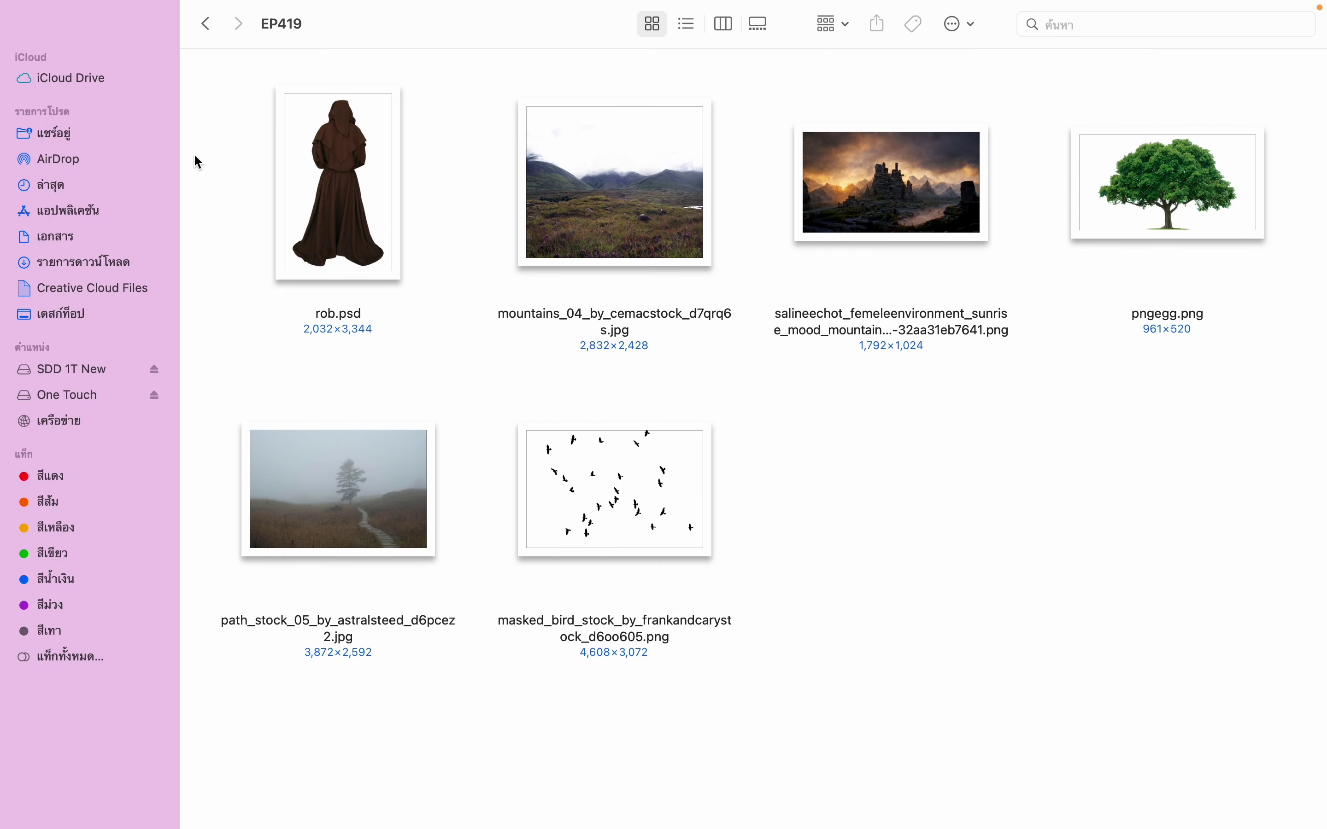
Drag the sunset mountain ruins image from the EP419 folder onto the Photoshop canvas
left_click_drag(194, 157, 1118, 618)
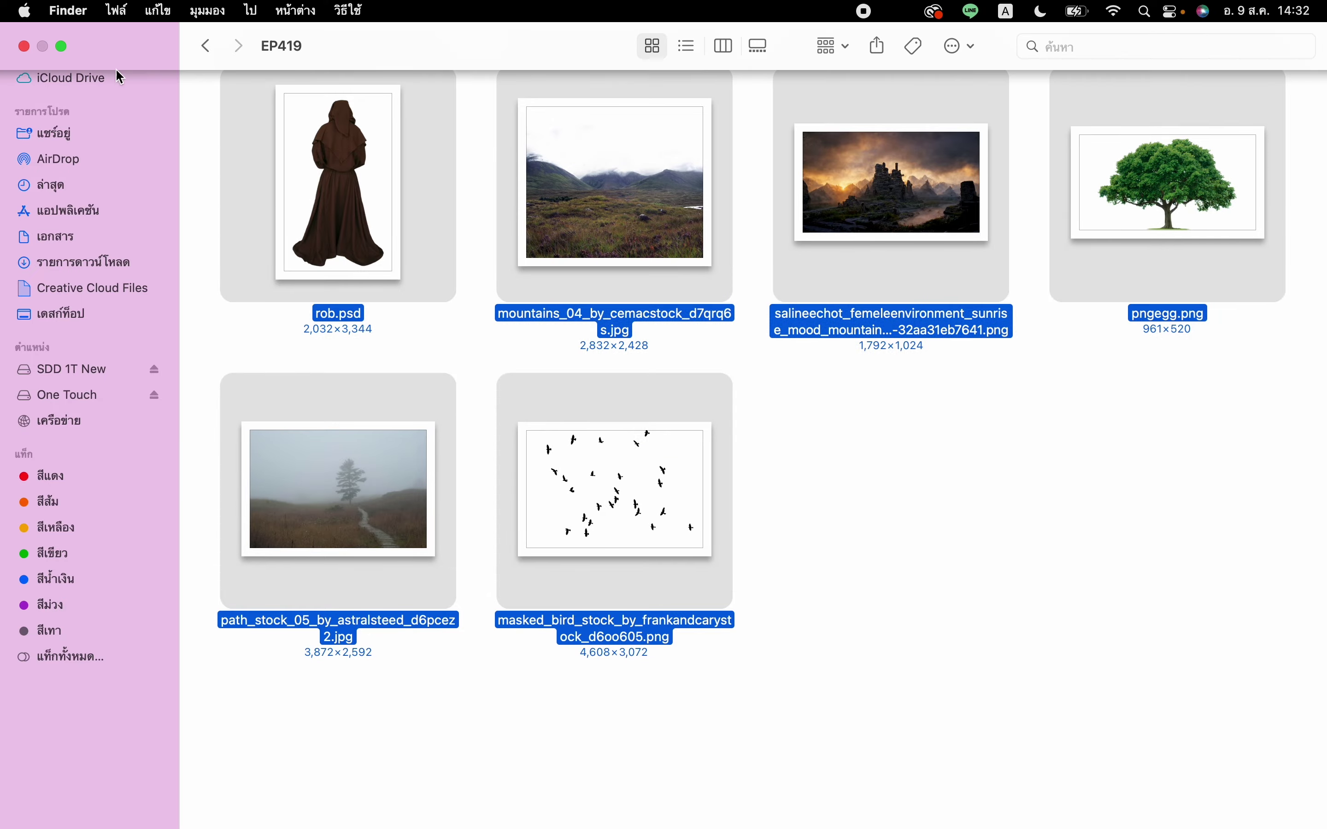
left_click(62, 44)
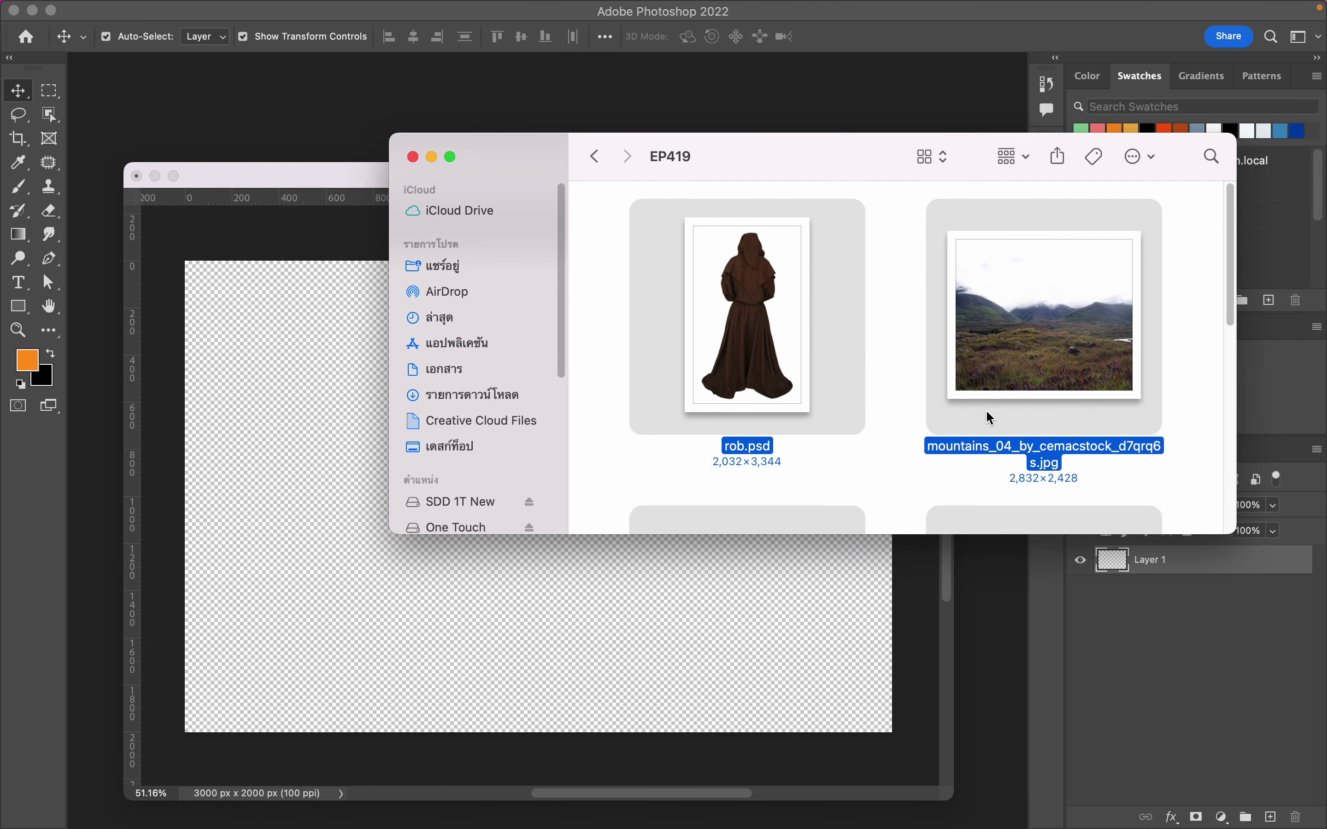
scroll(989, 420, "down", 5)
left_click(1027, 400)
scroll(987, 390, "up", 2)
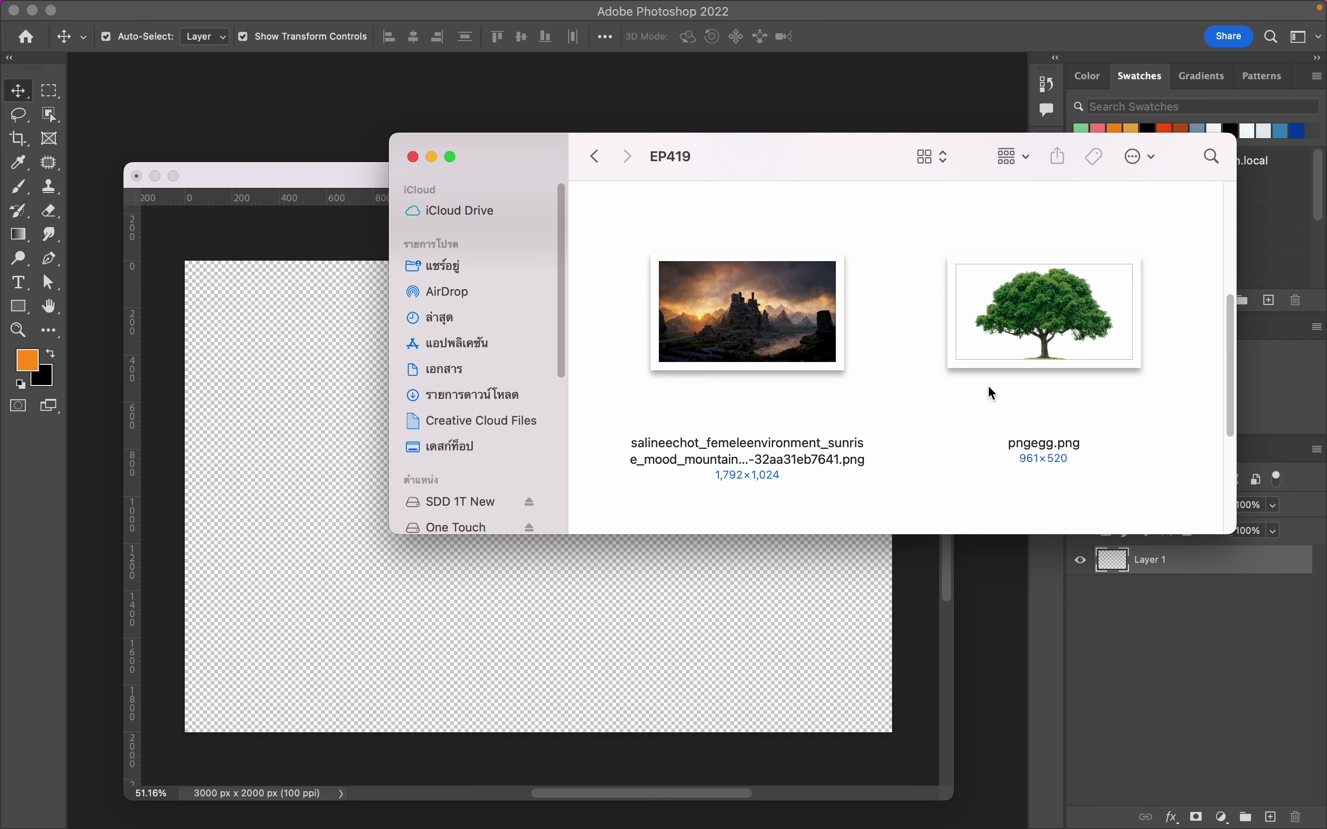
left_click(718, 384)
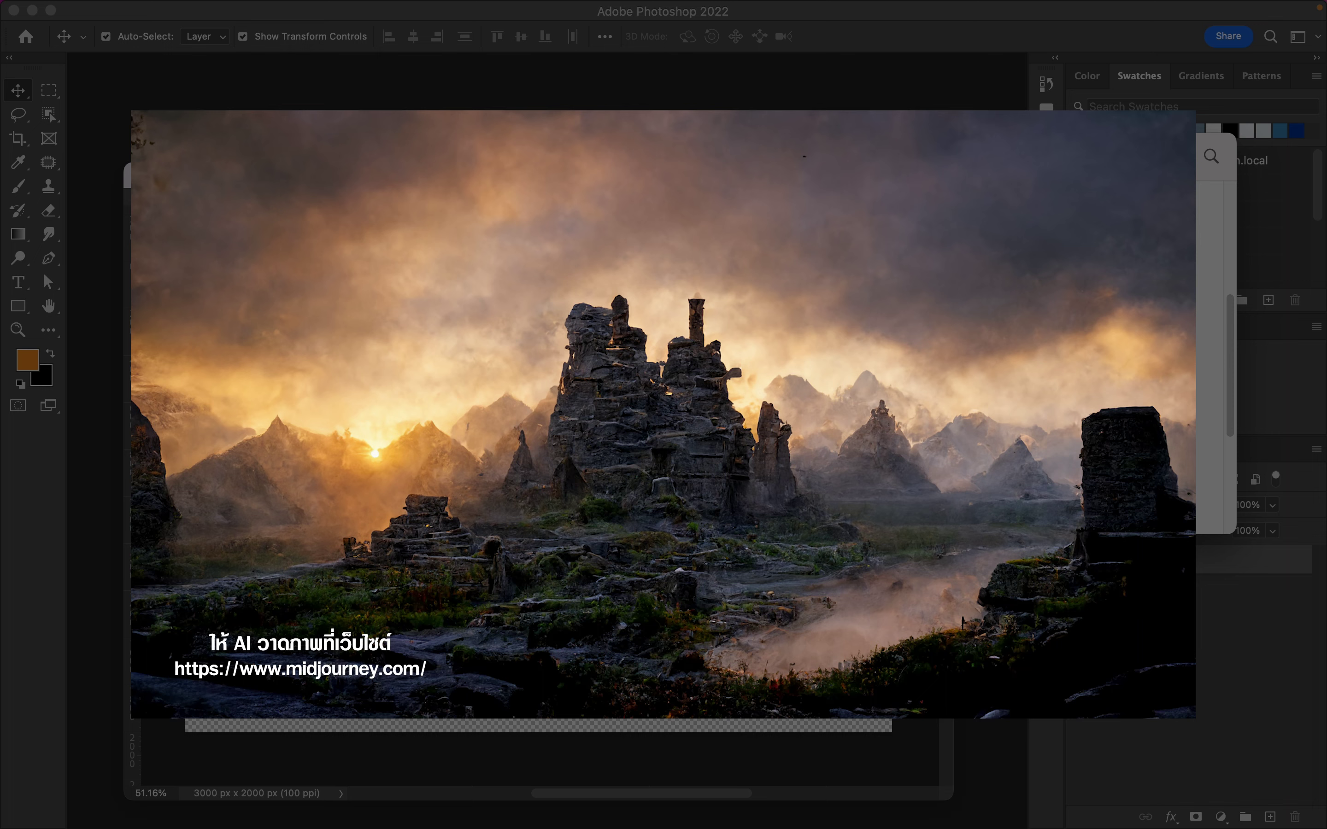
mouse_move(962, 623)
left_mouse_down()
mouse_move(677, 562)
mouse_move(677, 495)
left_mouse_up()
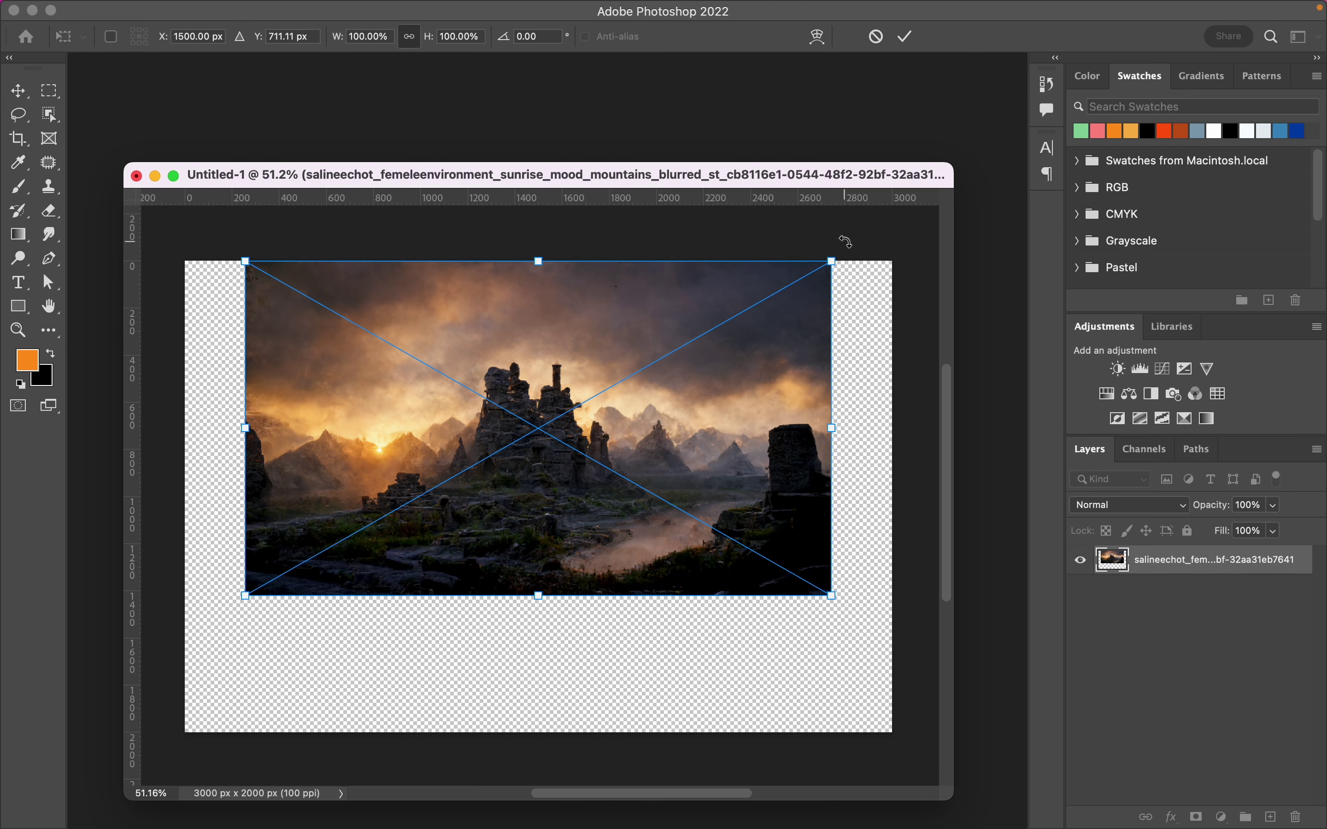
Scale the ruins image to about 124.6% and move it up to span the canvas width
left_click(906, 38)
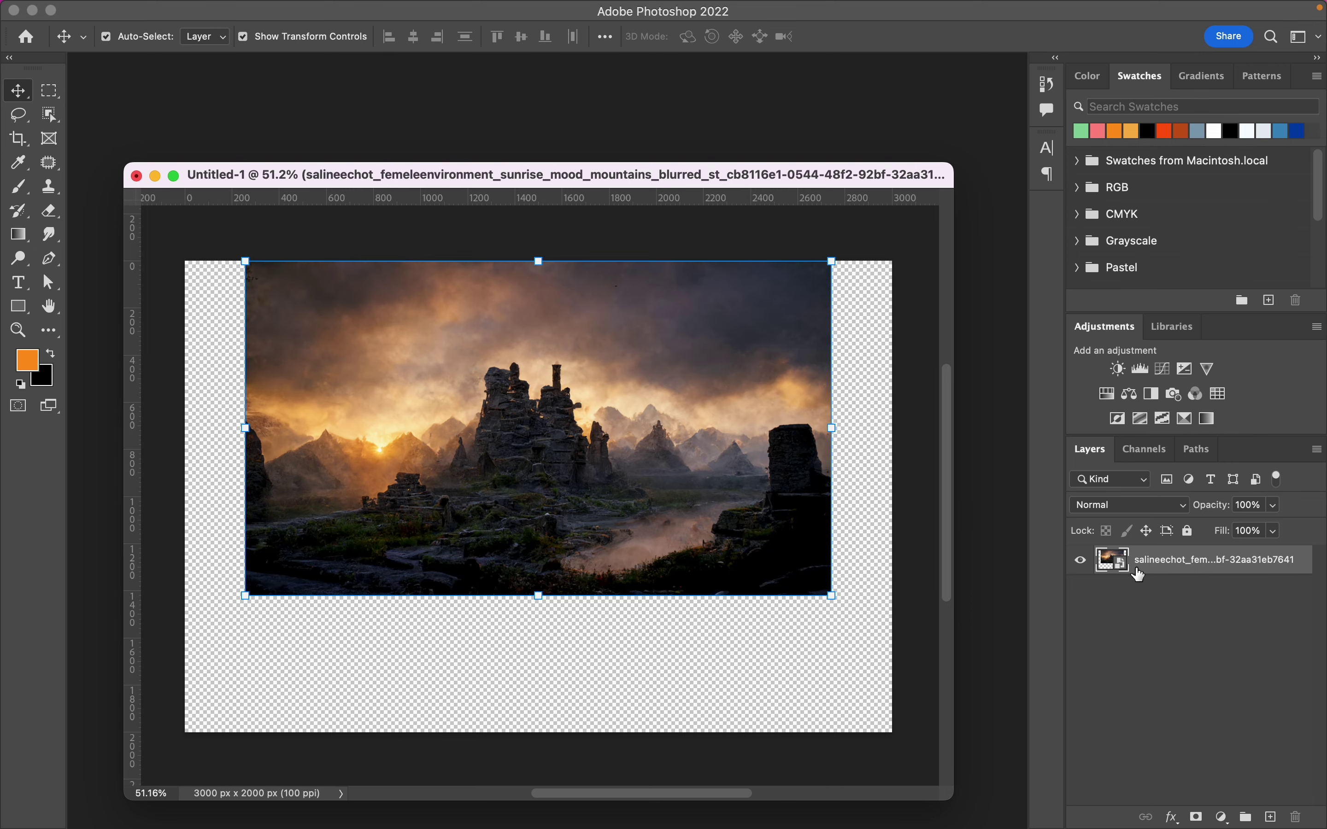
mouse_move(810, 575)
left_mouse_down()
mouse_move(741, 558)
mouse_move(907, 661)
left_mouse_up()
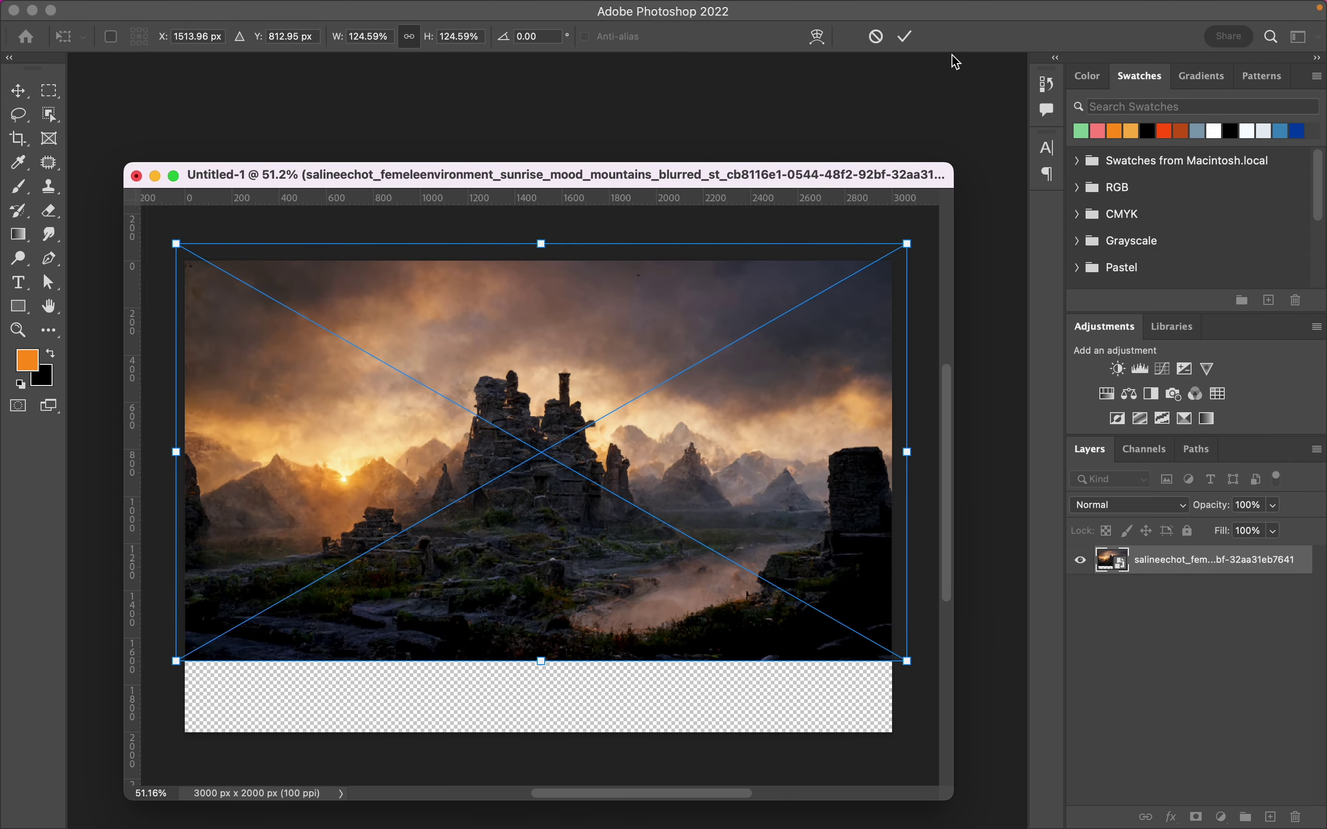
left_click(905, 37)
left_click_drag(705, 500, 707, 452)
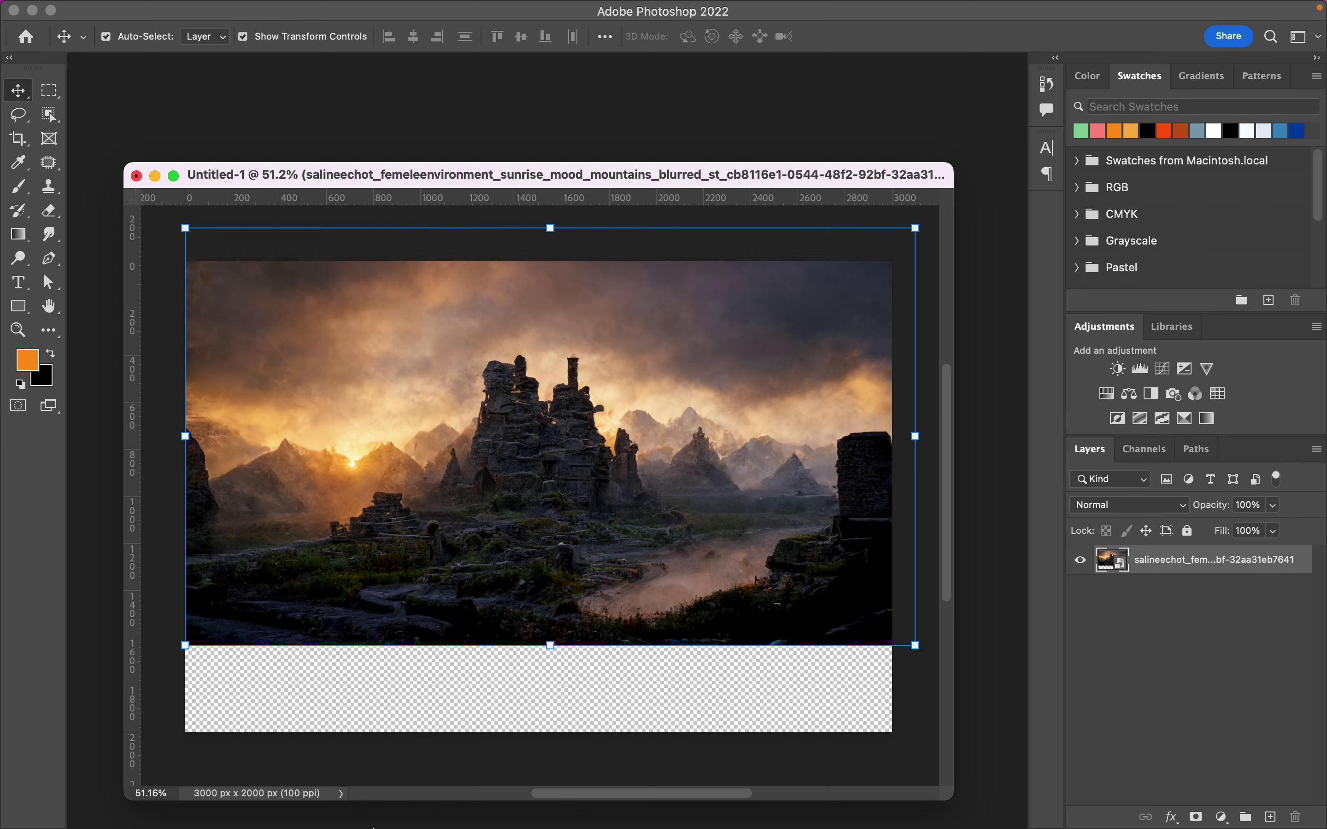
Drag path_stock_05_by_astralsteed_d6pcez2.jpg onto the canvas and shift it toward the lower left
left_click(384, 776)
left_click(1043, 396)
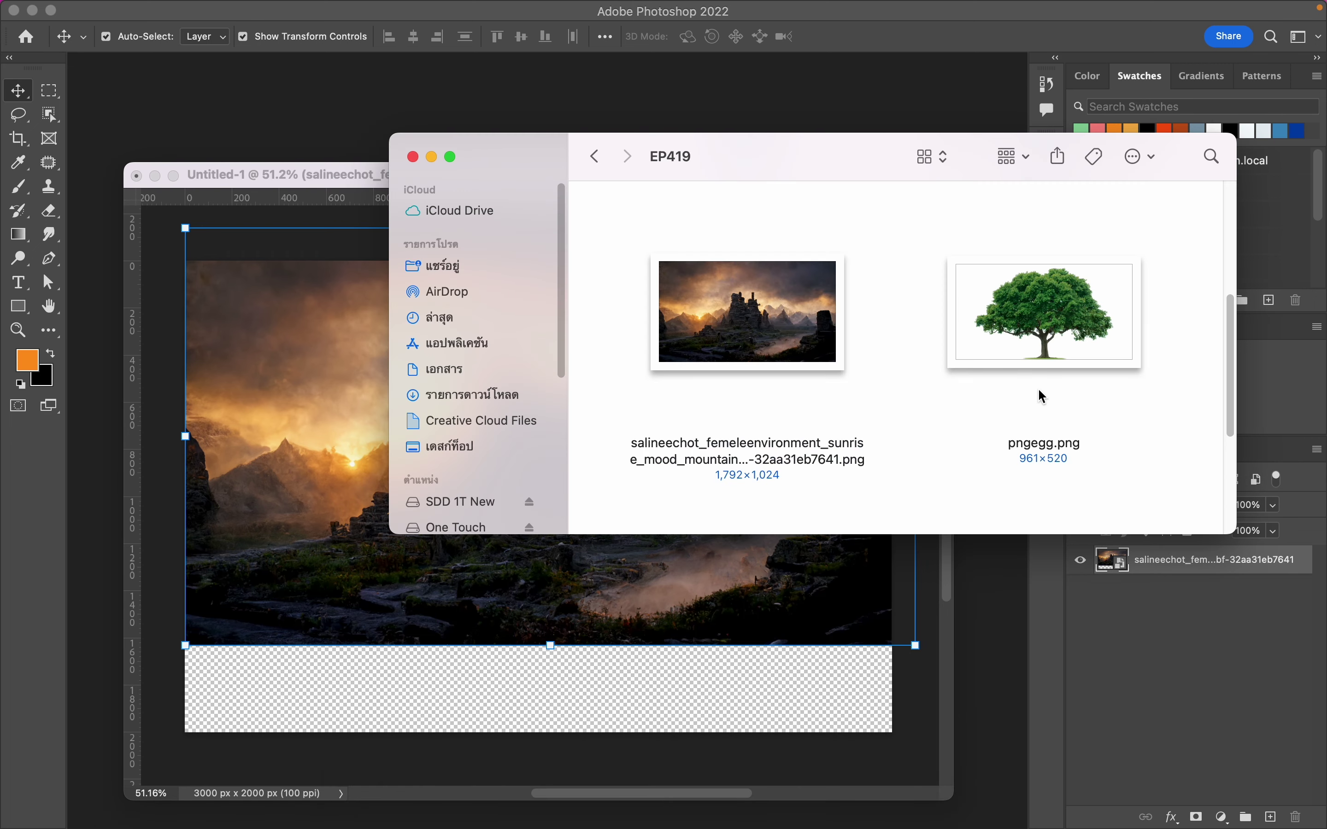
scroll(1043, 396, "up", 3)
scroll(1039, 401, "up", 3)
scroll(1036, 405, "up", 1)
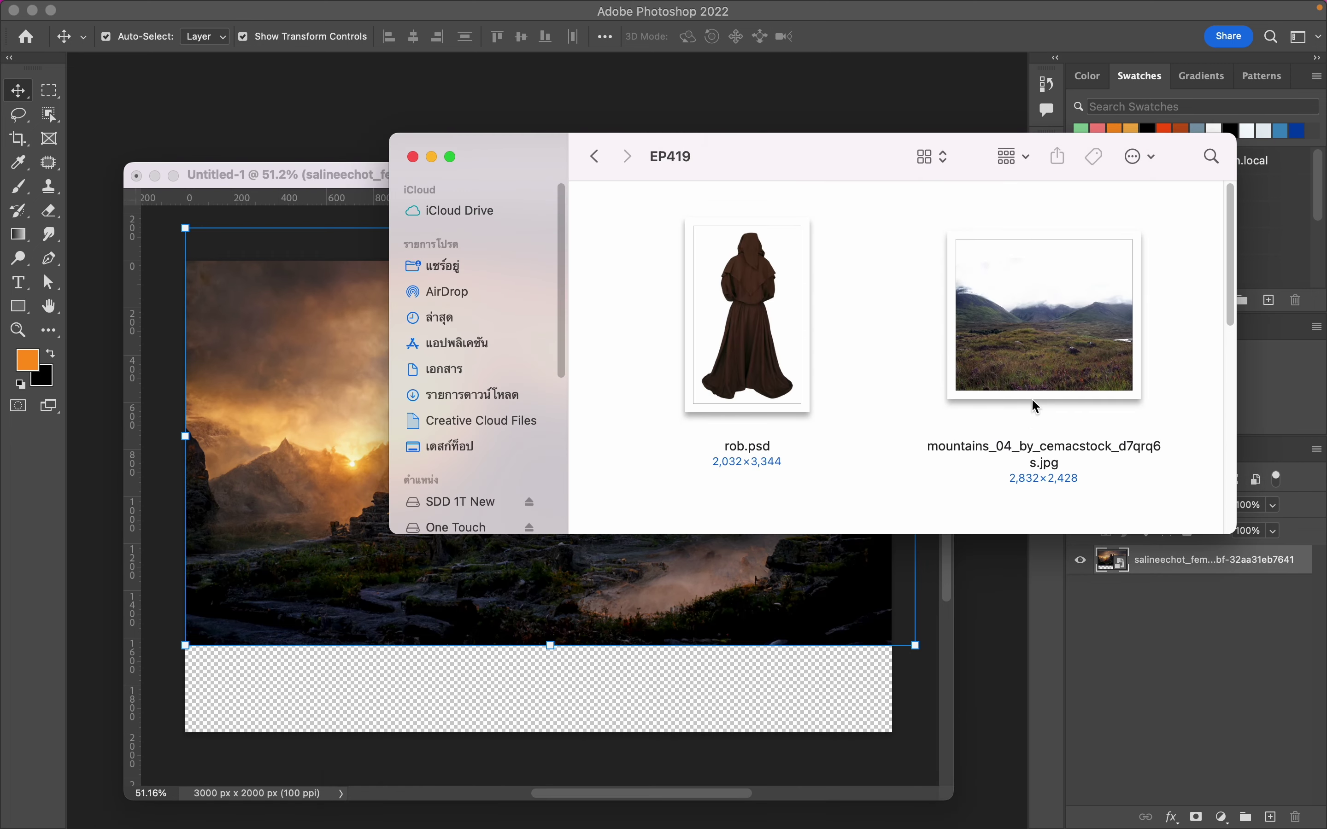
scroll(1033, 405, "down", 2)
scroll(1031, 404, "down", 3)
scroll(1030, 403, "down", 3)
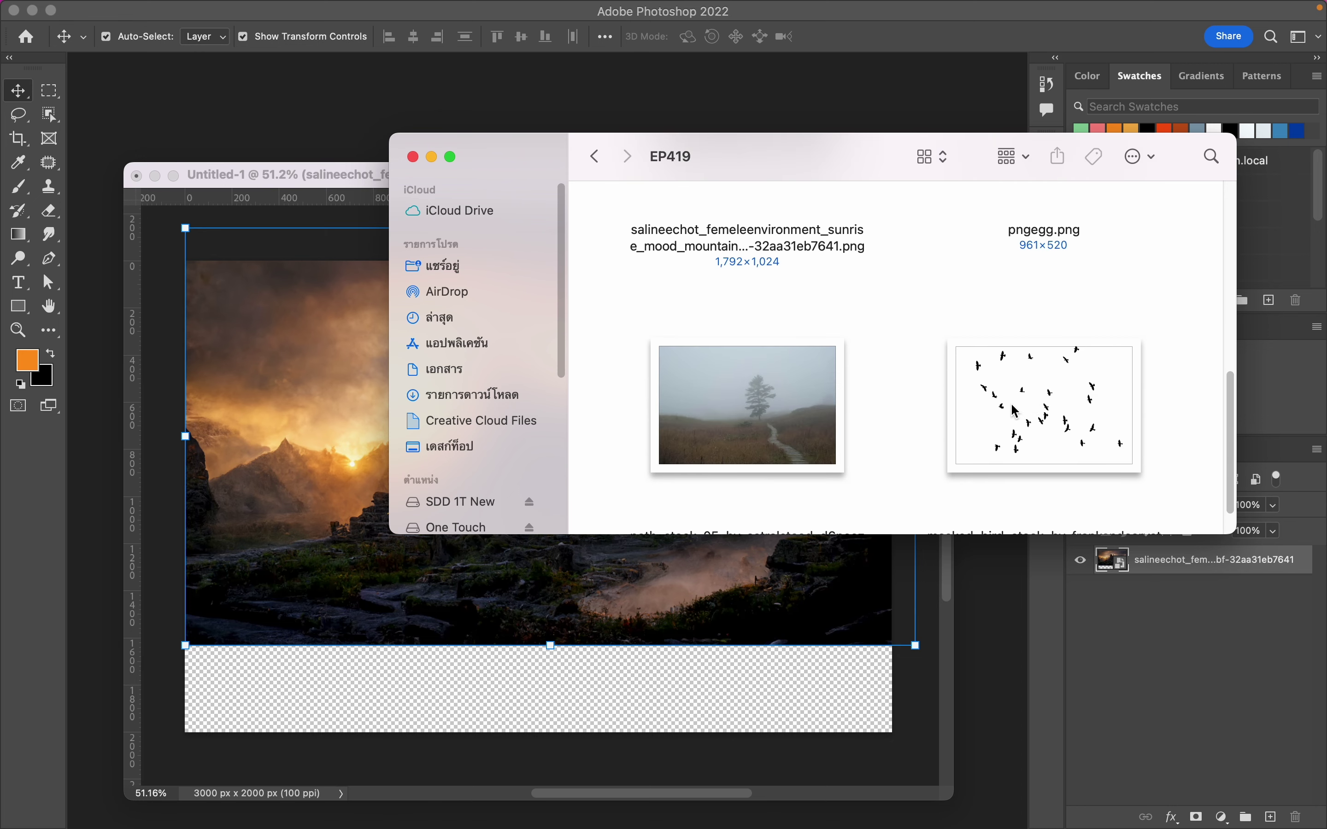
left_click(745, 415)
left_click_drag(756, 421, 655, 648)
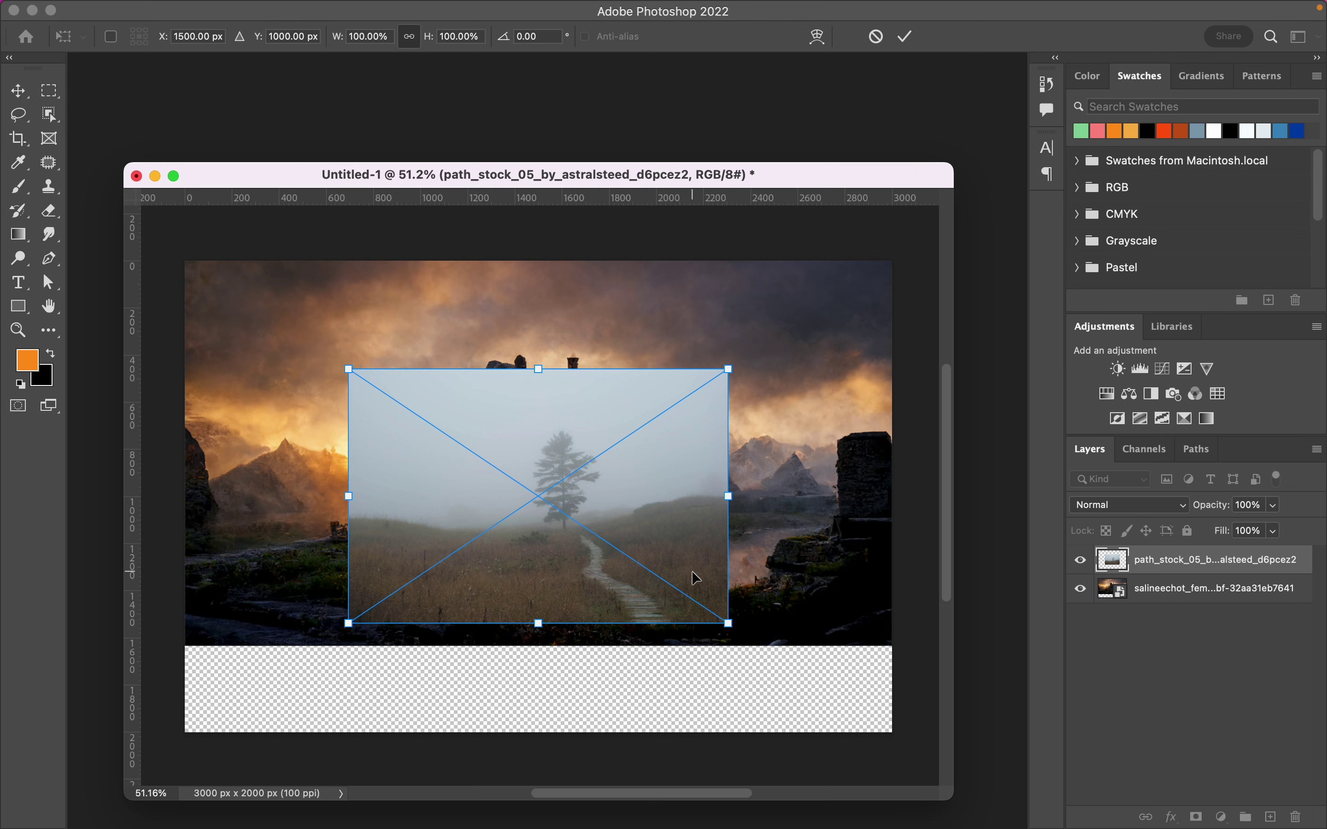
left_click_drag(636, 529, 458, 638)
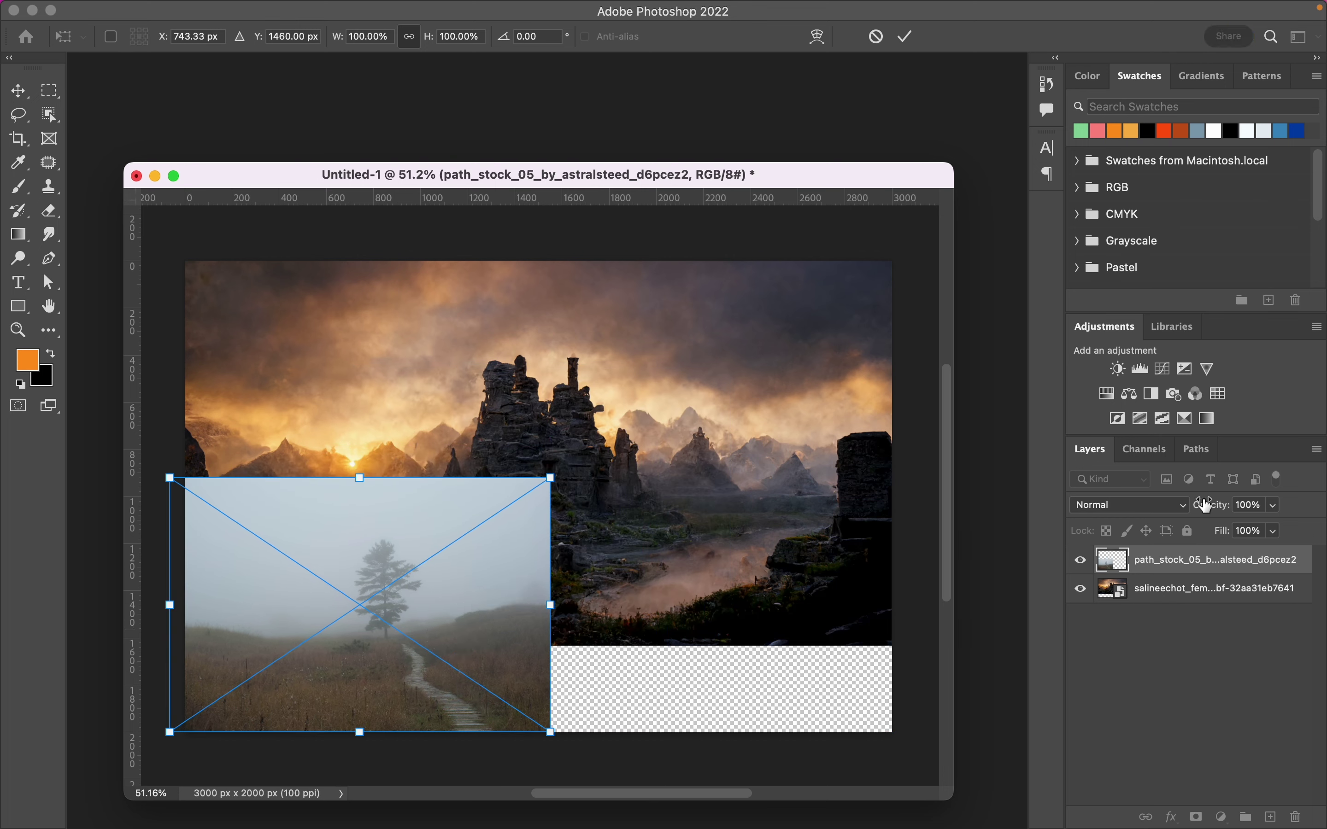
Scale the foggy path layer to about 189.88% over the whole canvas and commit it
right_click(1197, 559)
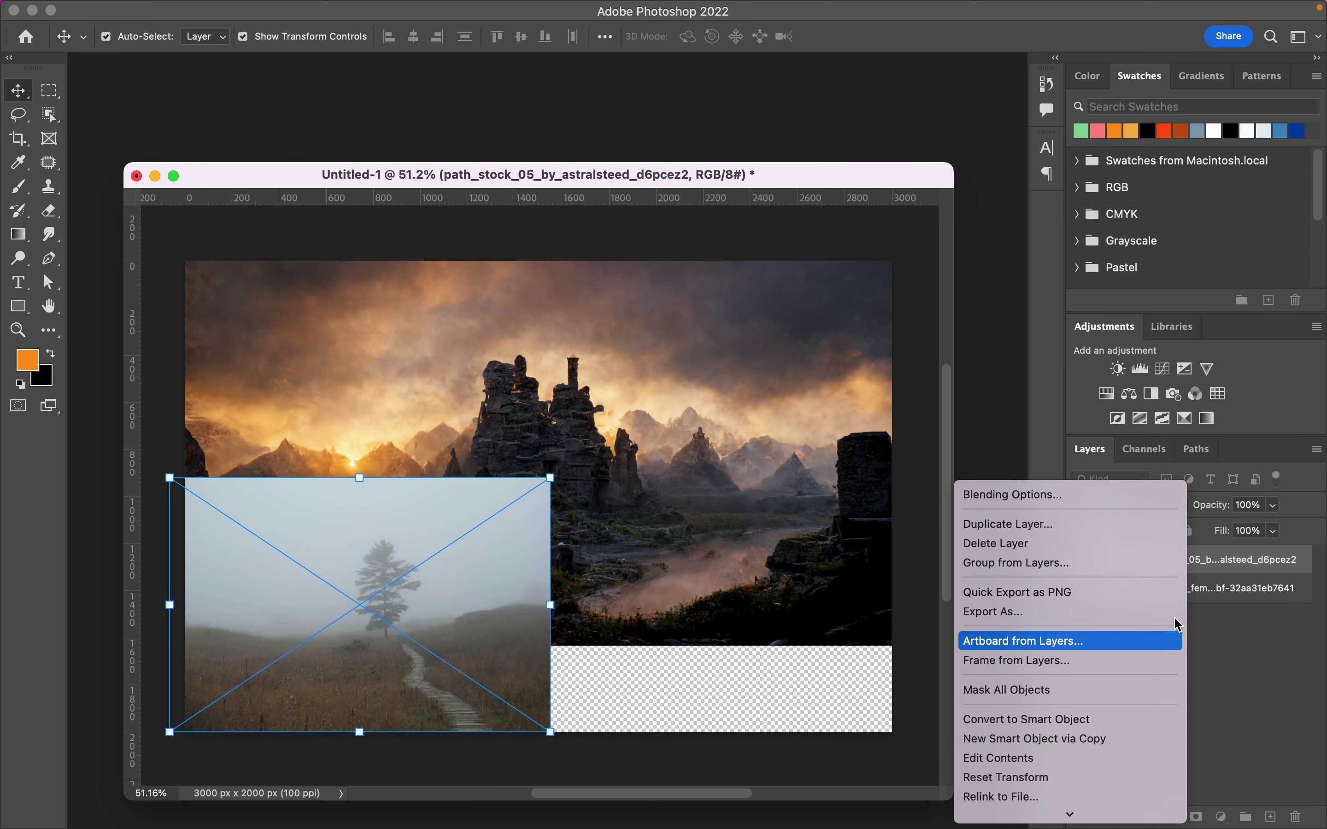
left_click(1223, 571)
right_click(1224, 570)
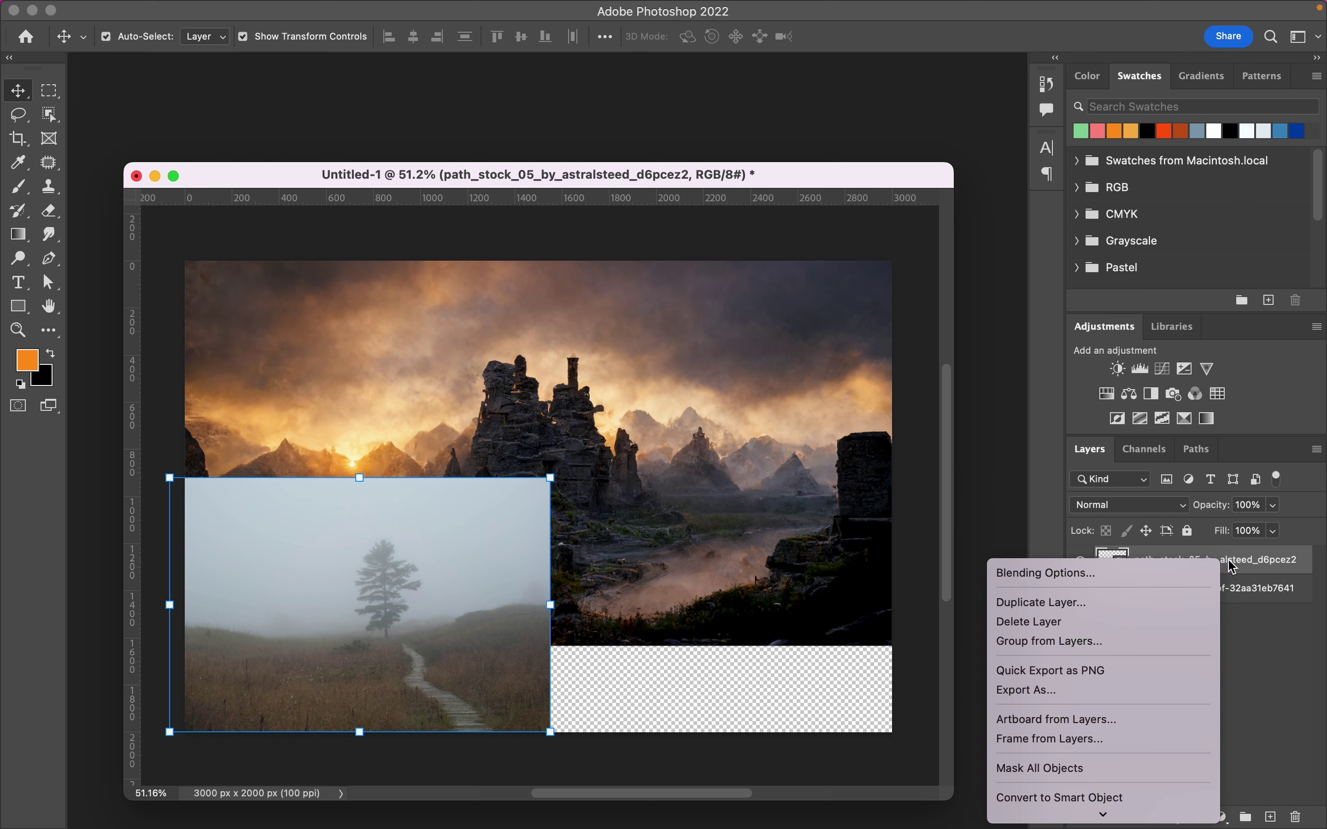
left_click(1224, 570)
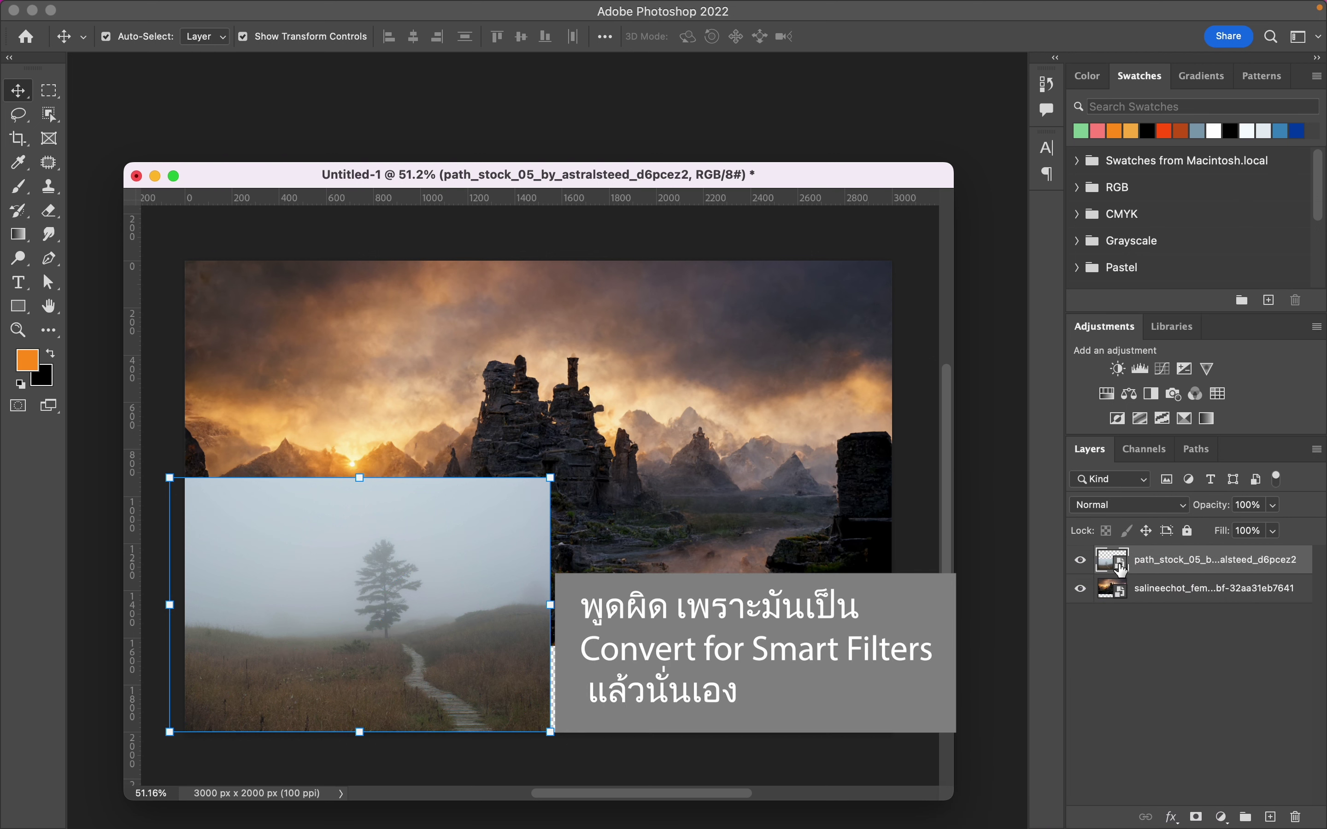
right_click(1125, 572)
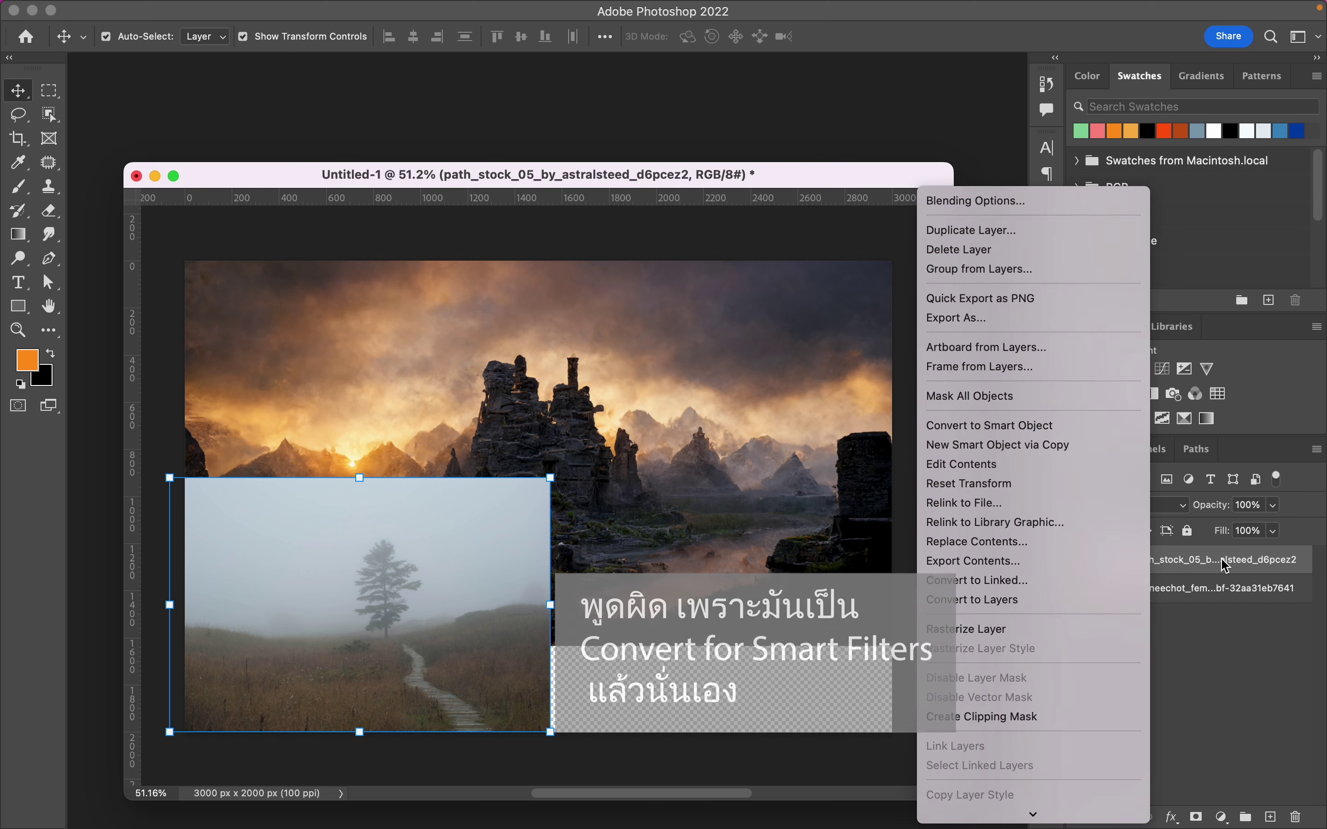
left_click(1157, 565)
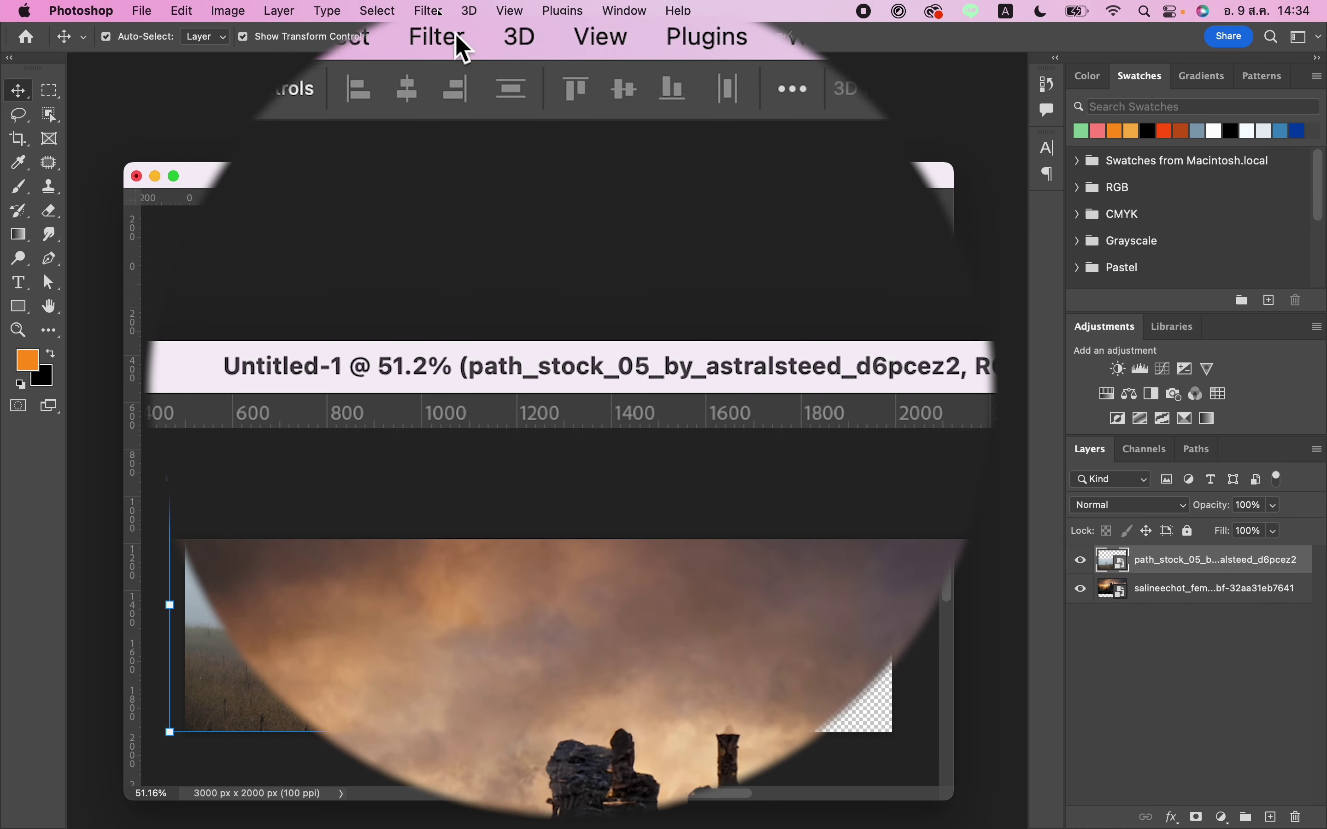
left_click(438, 11)
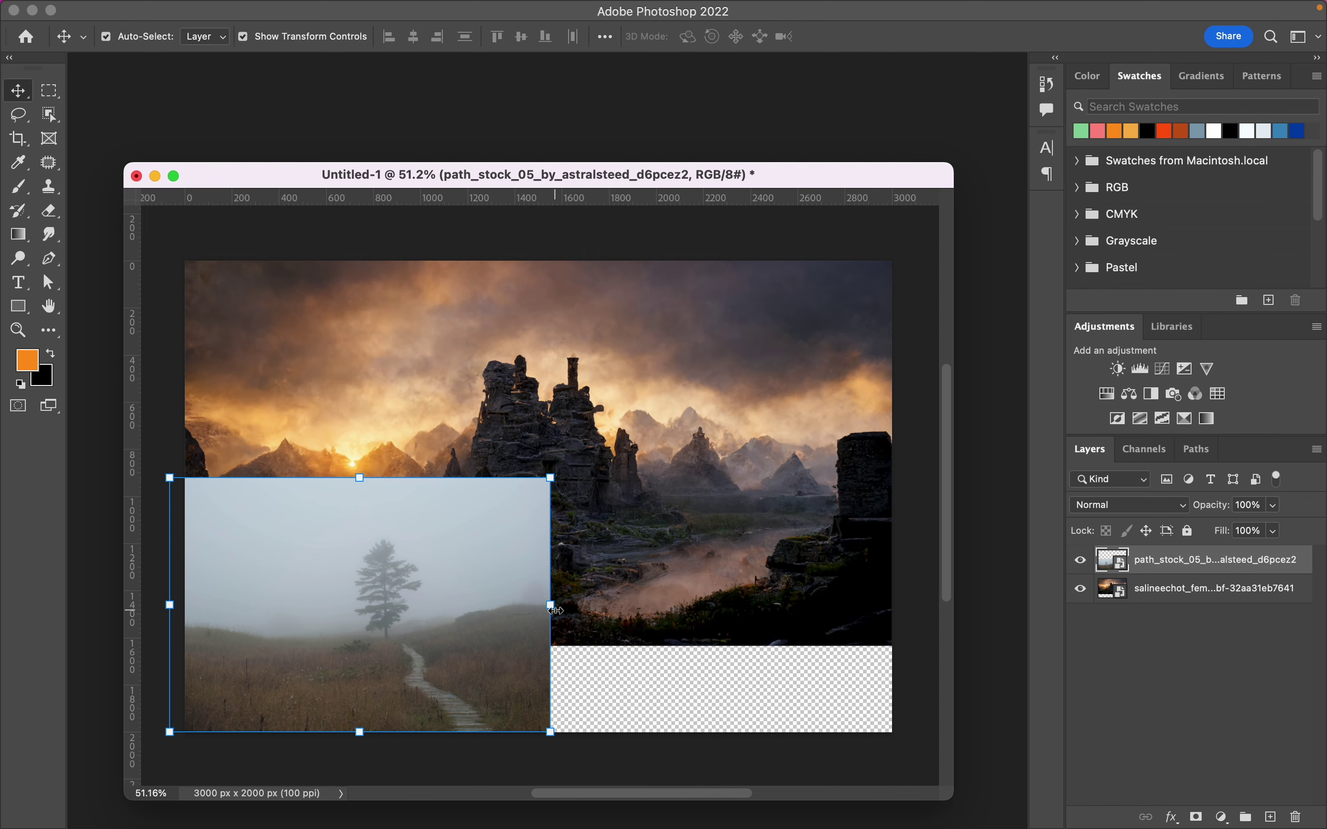
mouse_move(555, 610)
left_mouse_down()
mouse_move(919, 573)
mouse_move(892, 604)
left_mouse_up()
left_click_drag(772, 650, 785, 550)
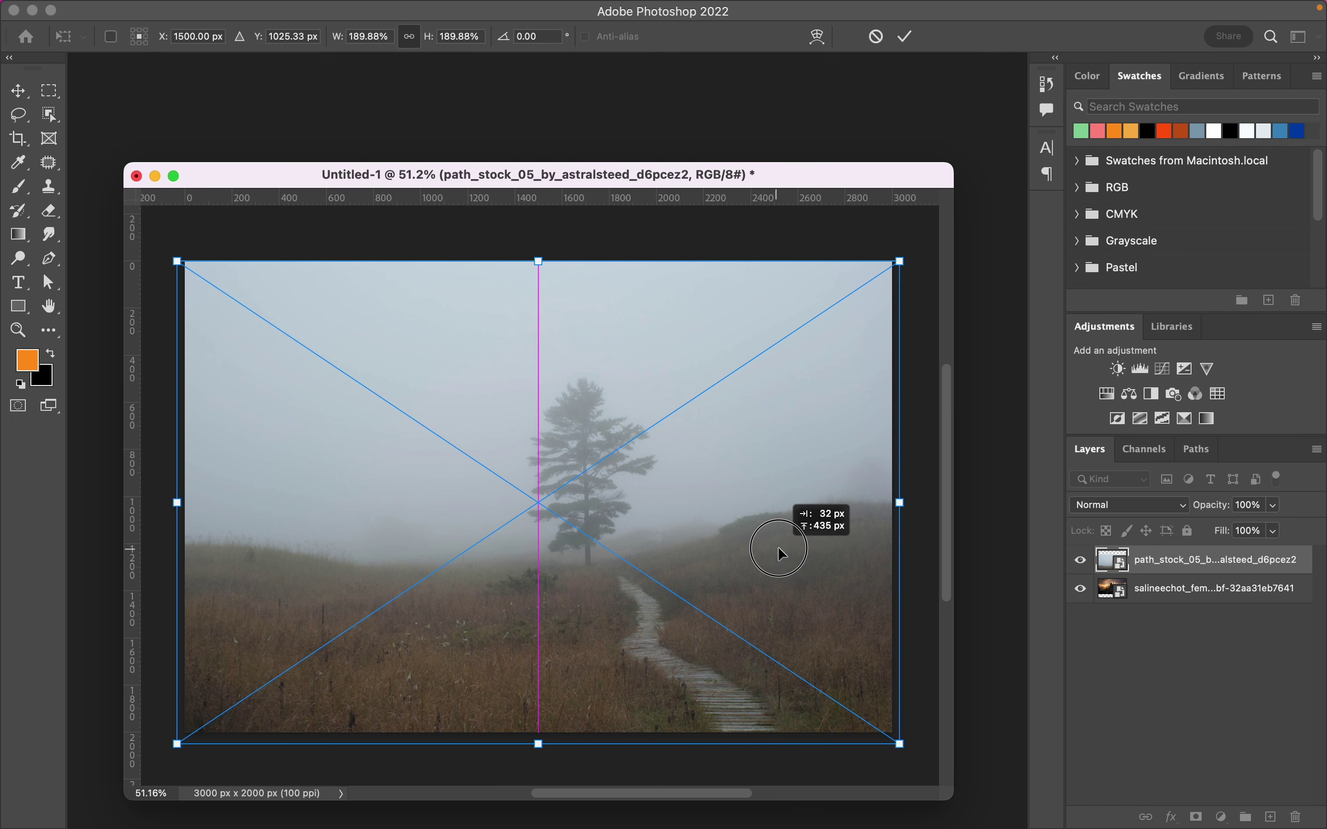
left_click(905, 37)
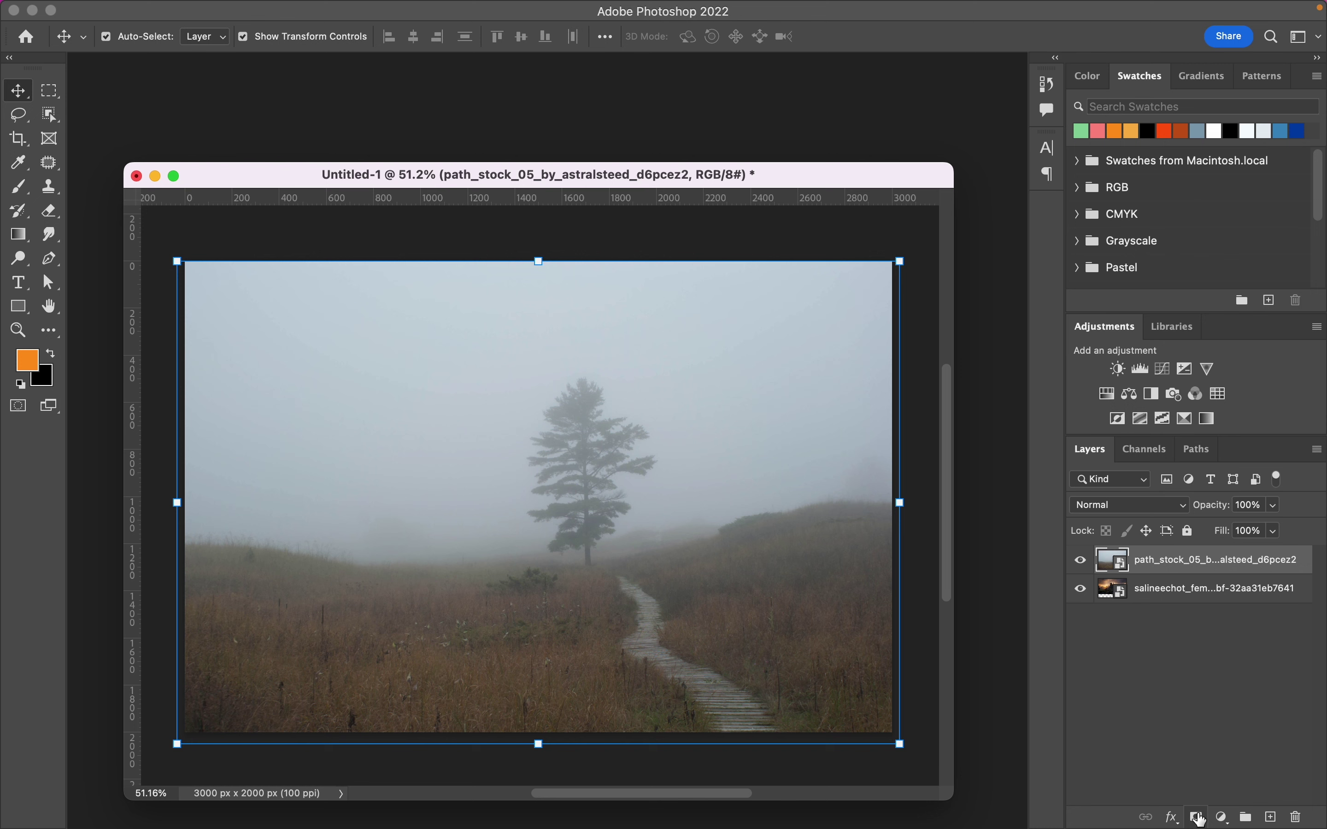
Add a layer mask to the foggy path layer and set up a black Soft Round brush
left_click(1197, 817)
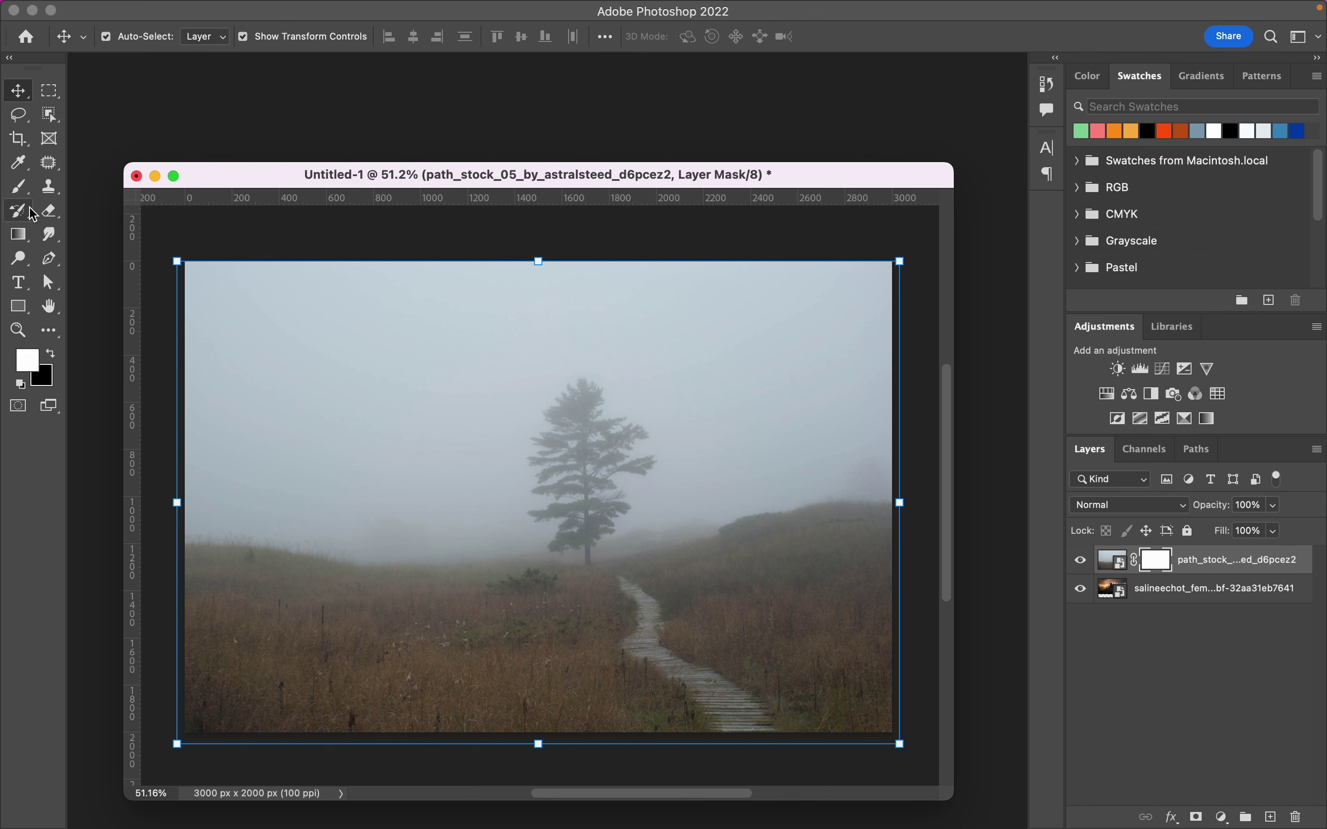
left_click(21, 190)
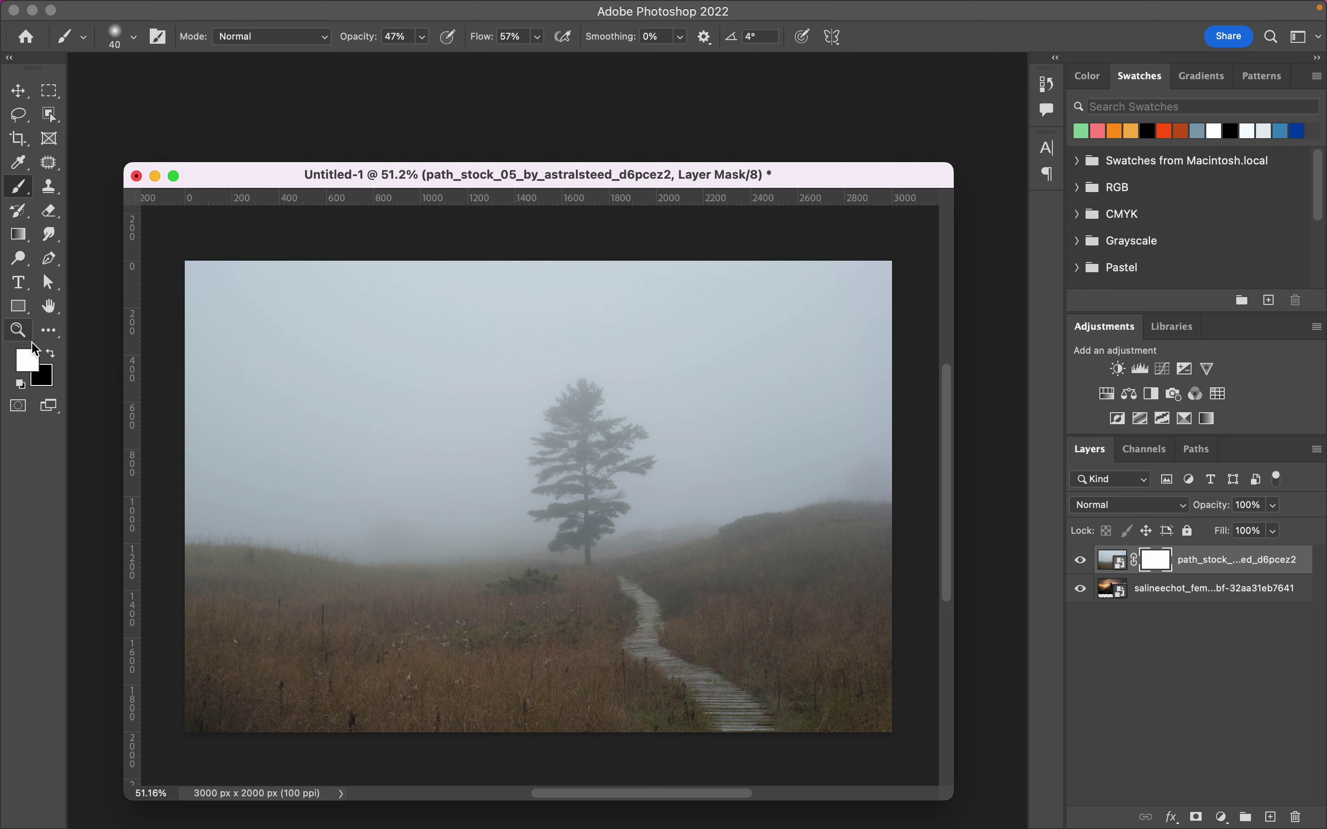
left_click(50, 354)
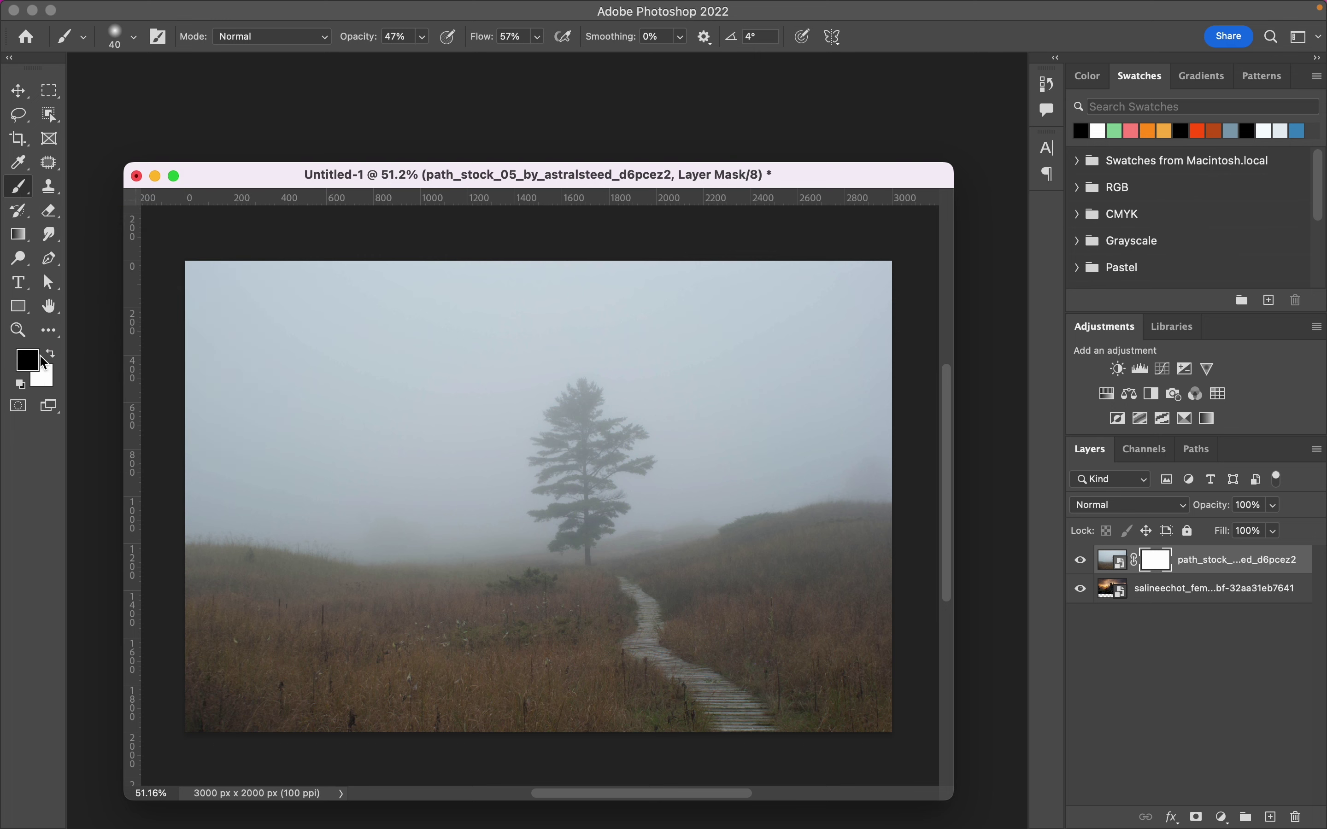
left_click(133, 37)
left_click(236, 332)
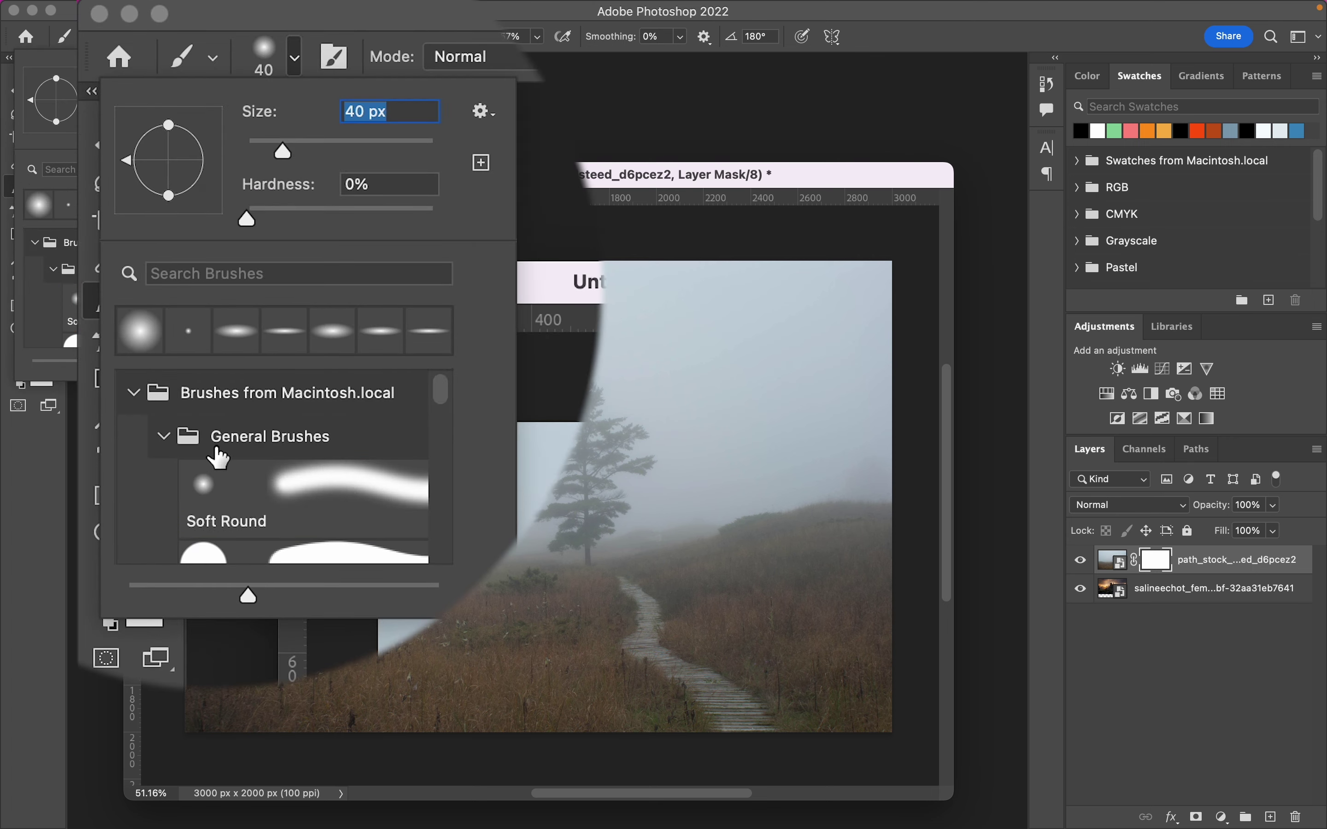
left_click(213, 521)
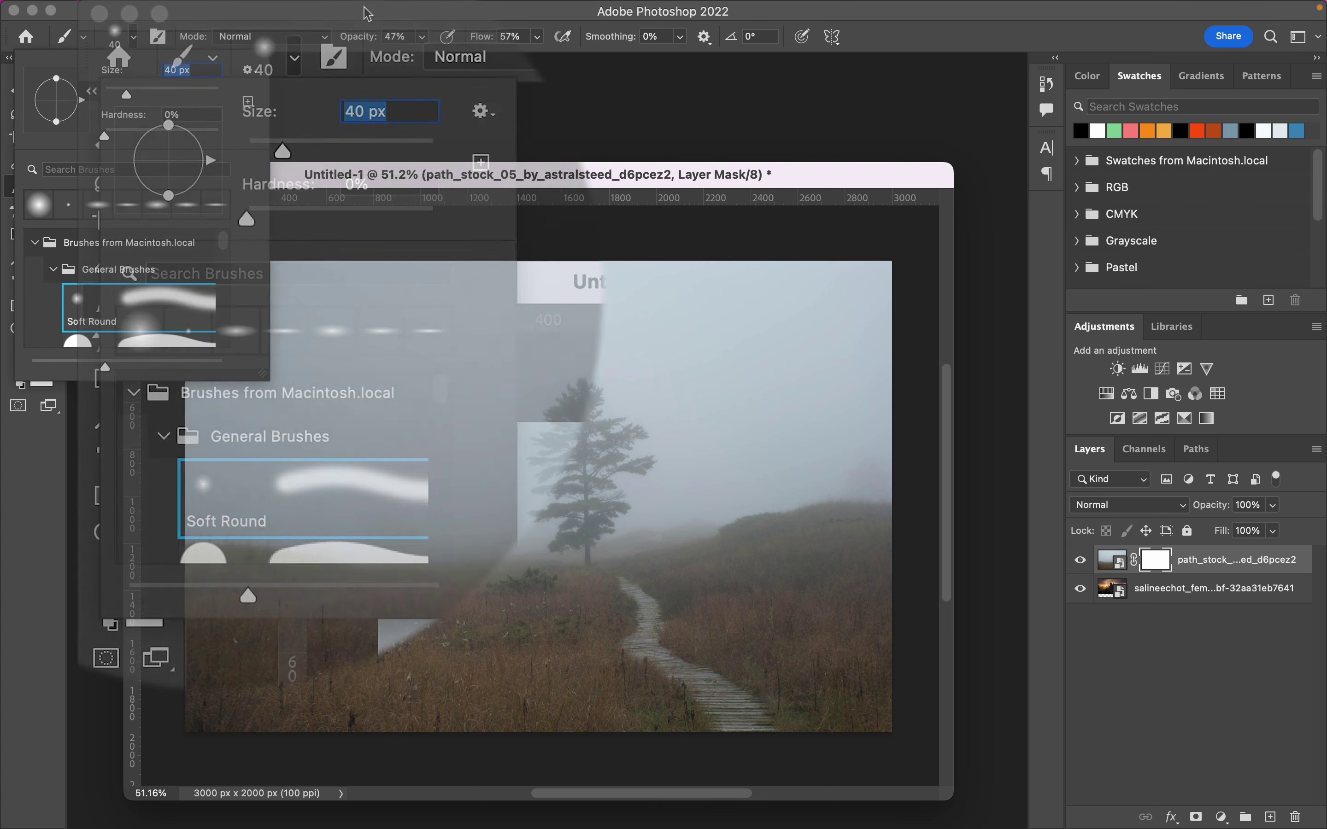
left_click(403, 37)
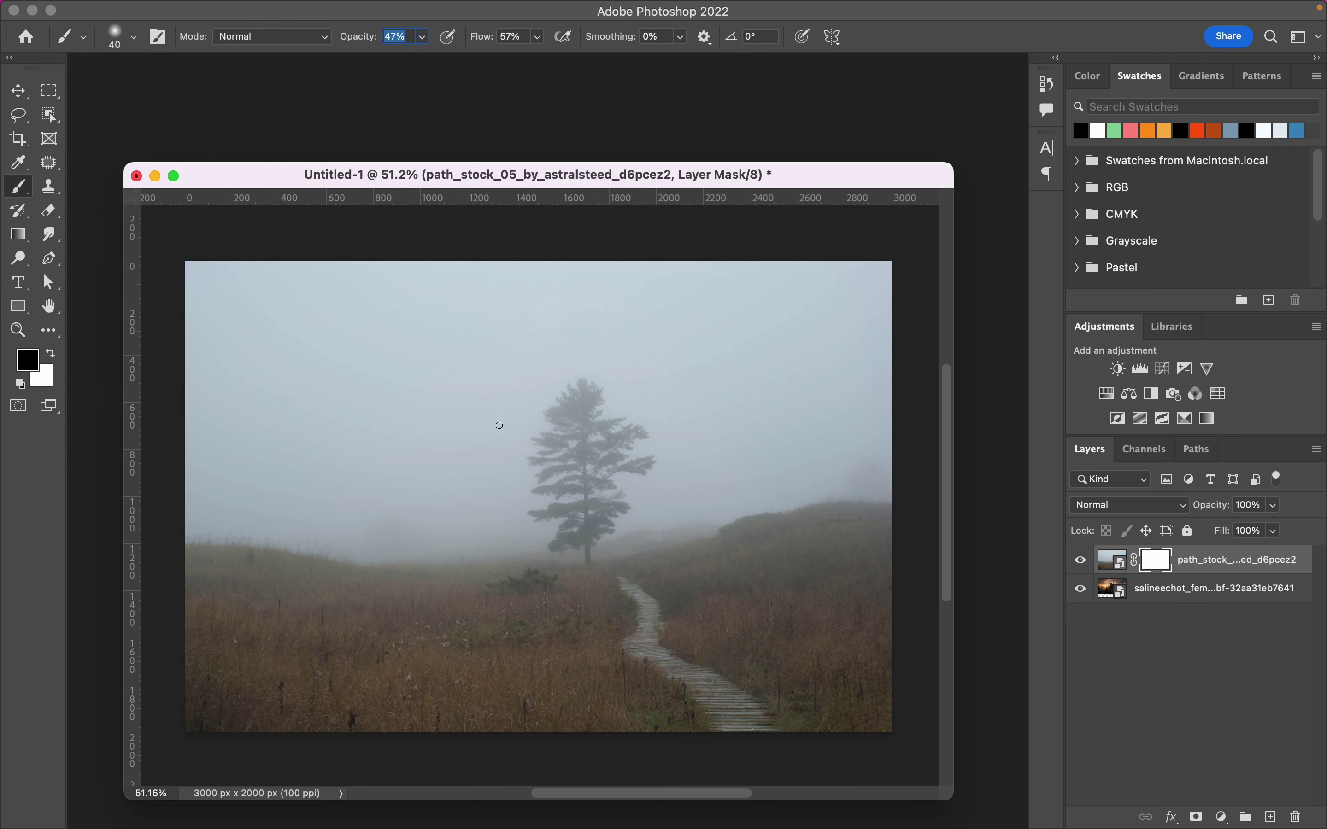
Paint the mask with a large brush to reveal the castle, mountains and warm sky
left_click(510, 419)
key("bracketright")
key("bracketright")
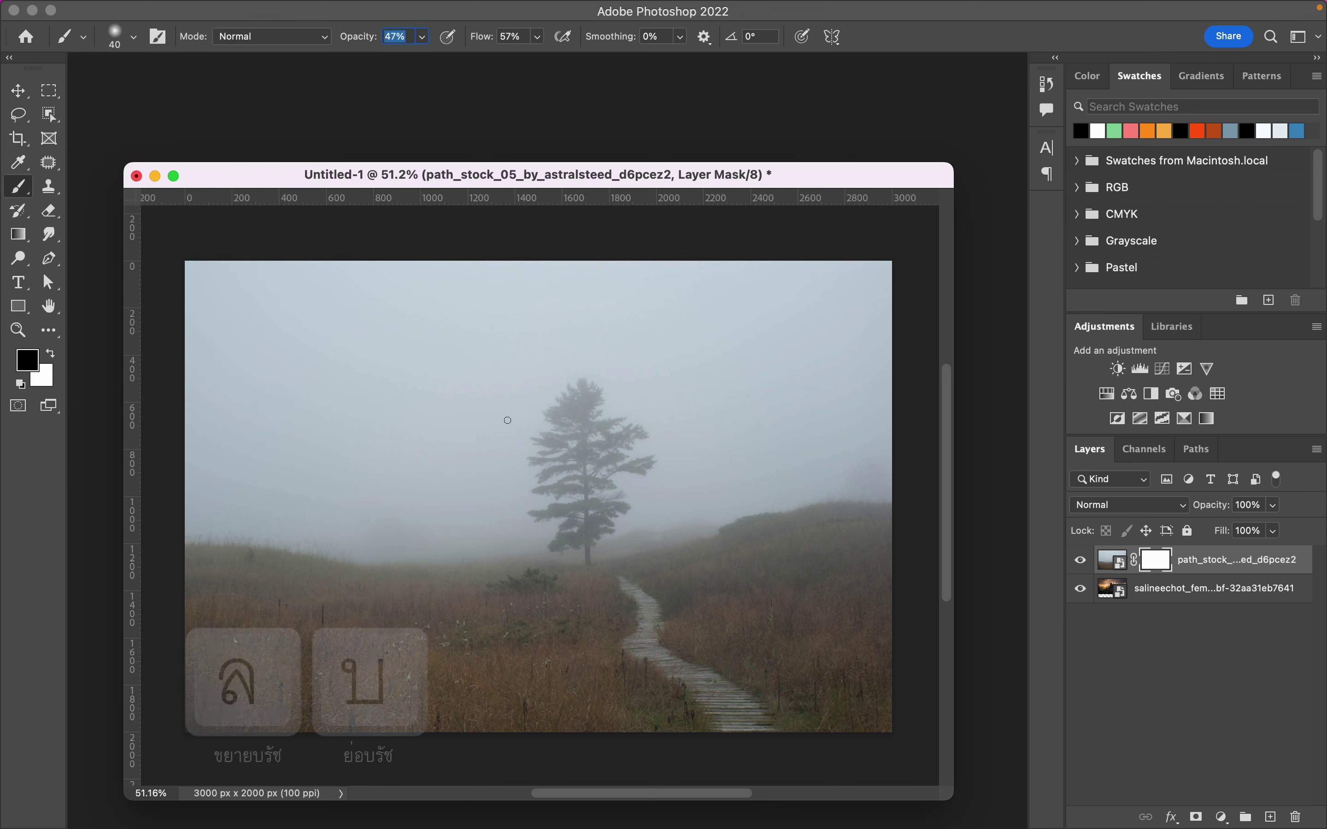
key("bracketright")
key("bracketright")
key("bracketright")
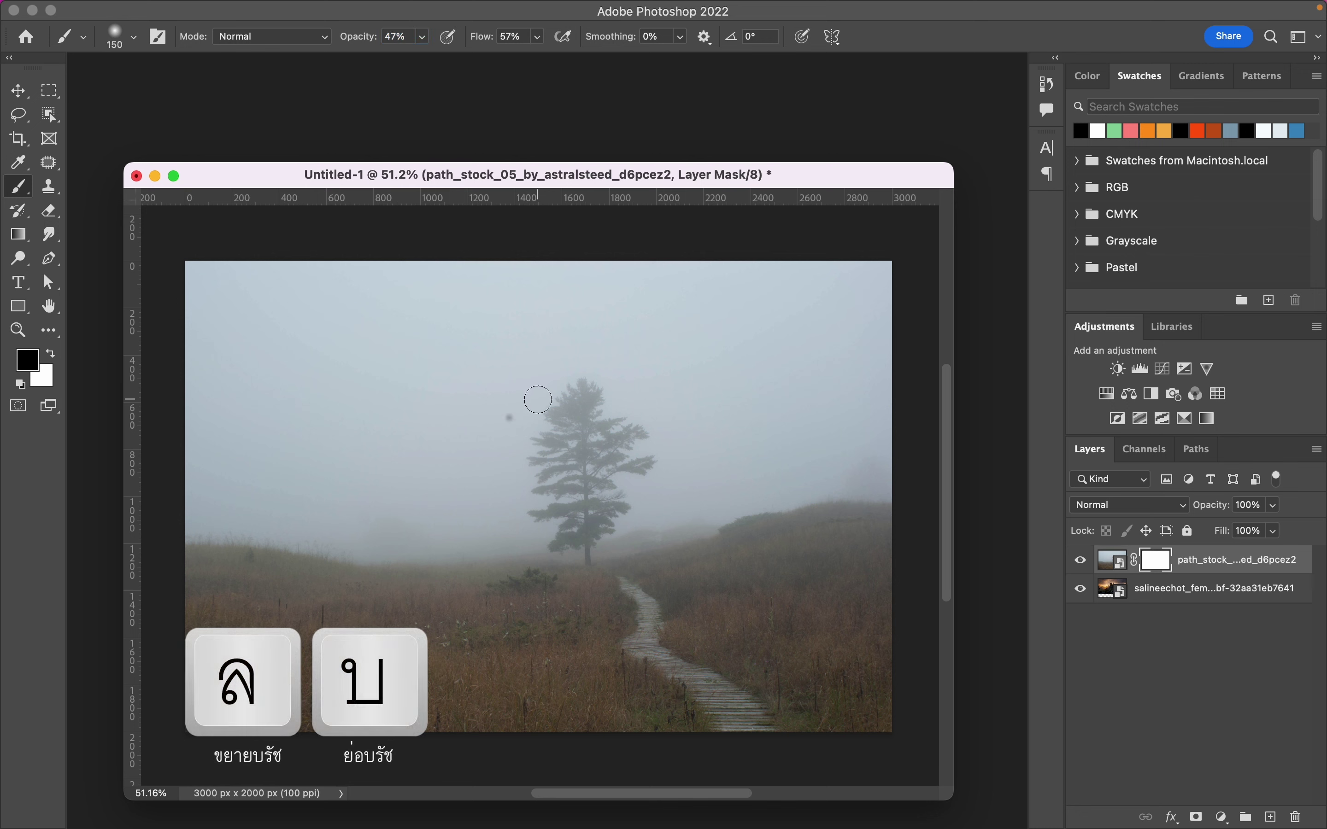
key("bracketright")
key("bracketright")
key("bracketright")
key("bracketright")
key("bracketright")
key("bracketright")
key("bracketright")
key("bracketright")
key("bracketright")
key("bracketright")
key("bracketright")
key("bracketright")
key("bracketright")
key("bracketright")
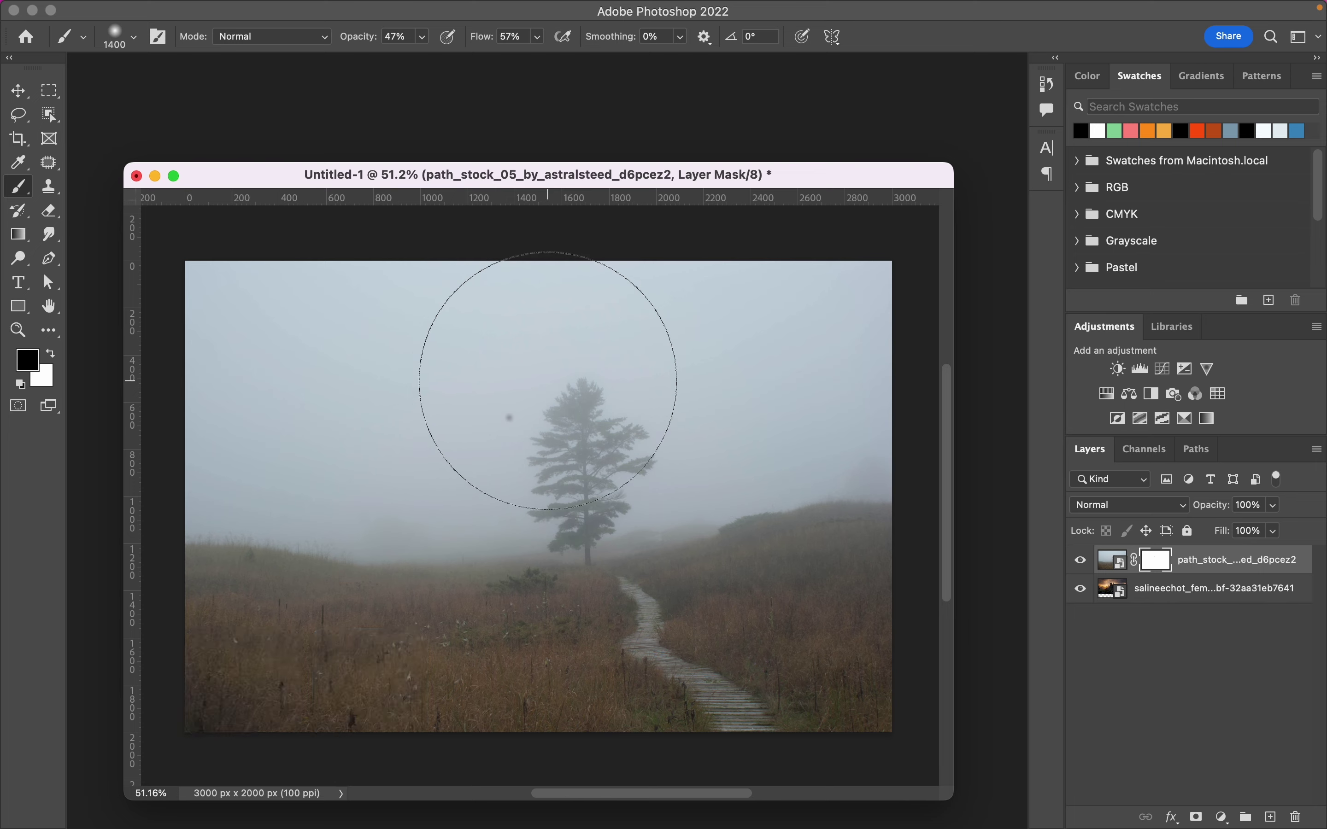
left_click_drag(548, 380, 674, 310)
key("bracketright")
key("bracketright")
key("bracketright")
key("bracketleft")
key("bracketleft")
key("bracketleft")
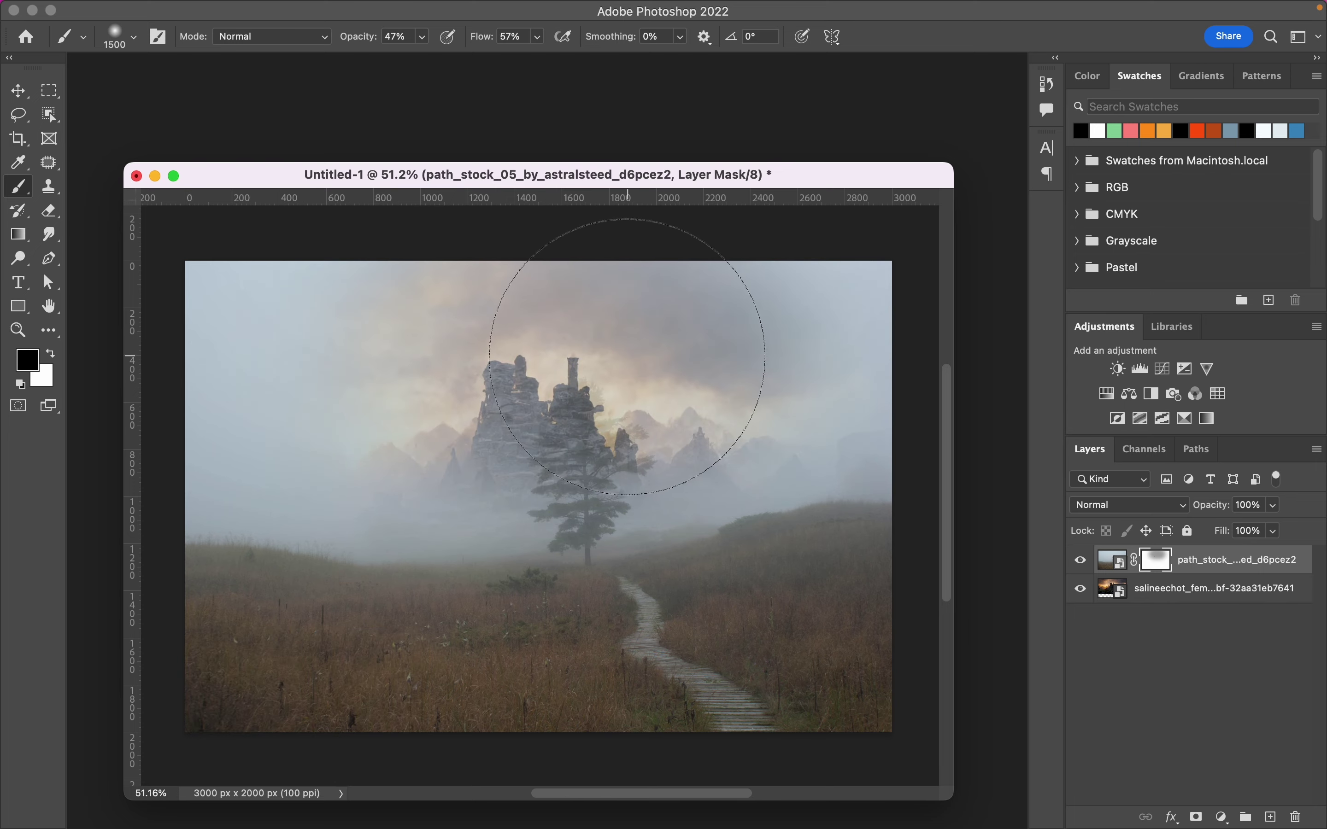
left_click_drag(548, 236, 208, 296)
mouse_move(319, 312)
left_mouse_down()
mouse_move(854, 392)
mouse_move(713, 439)
left_mouse_up()
Paint with a smaller brush to reveal the right-side sky, rocks and fog around the ruins
key("bracketleft")
key("bracketleft")
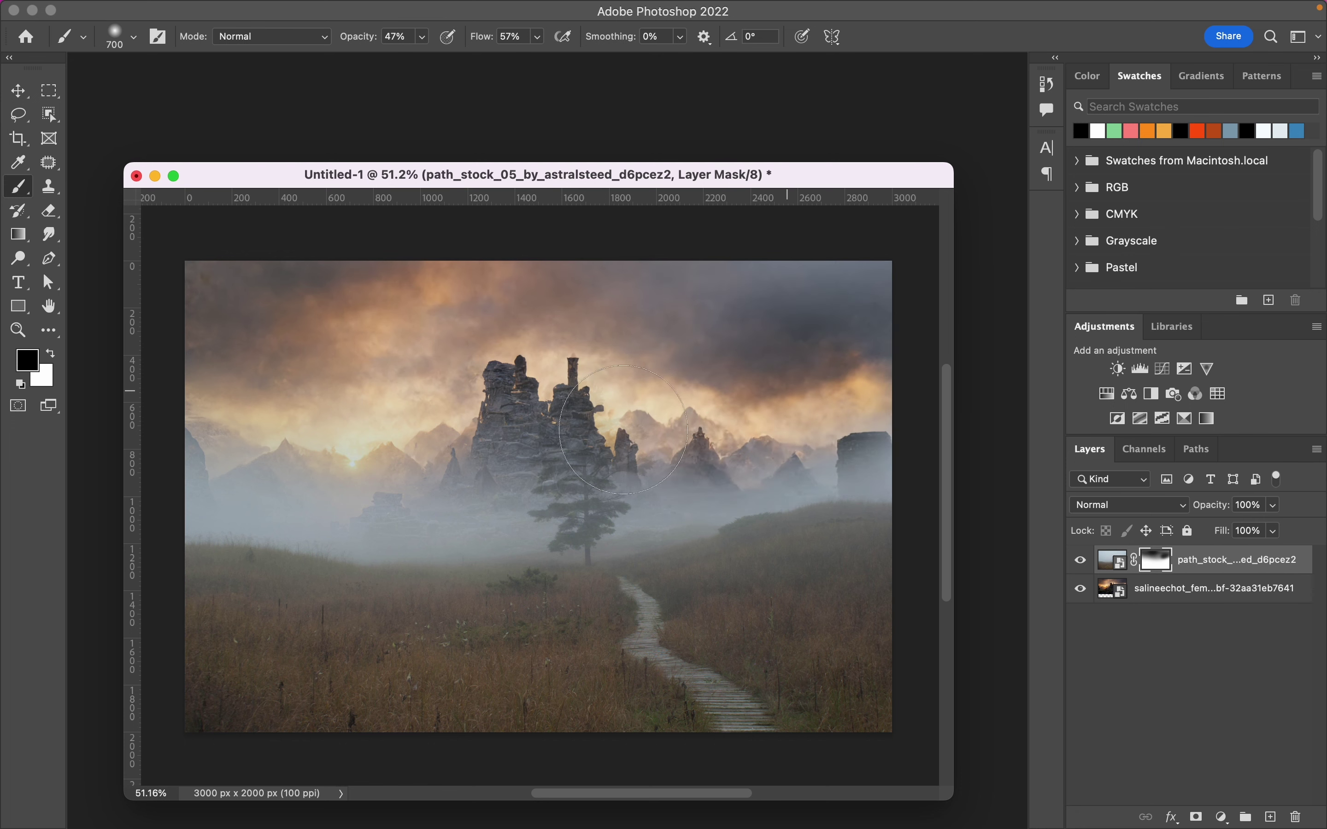
key("bracketleft")
key("bracketleft")
key("bracketleft")
mouse_move(795, 417)
left_mouse_down()
mouse_move(887, 411)
mouse_move(217, 447)
mouse_move(549, 412)
mouse_move(628, 324)
mouse_move(795, 291)
mouse_move(657, 365)
mouse_move(559, 540)
mouse_move(576, 526)
left_mouse_up()
key("bracketleft")
key("bracketleft")
key("bracketright")
key("bracketright")
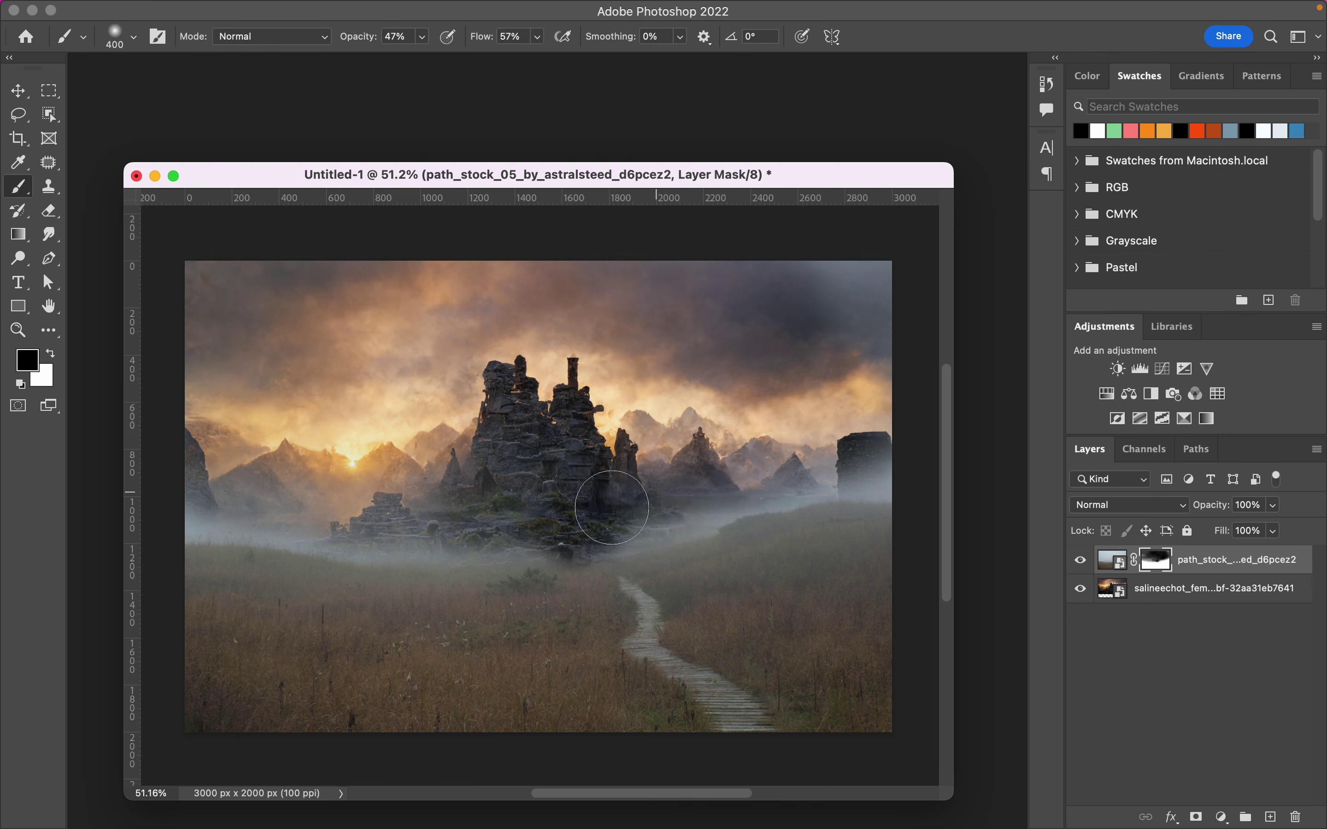
mouse_move(692, 463)
left_mouse_down()
mouse_move(614, 510)
mouse_move(879, 458)
mouse_move(171, 493)
mouse_move(351, 530)
mouse_move(646, 524)
left_mouse_up()
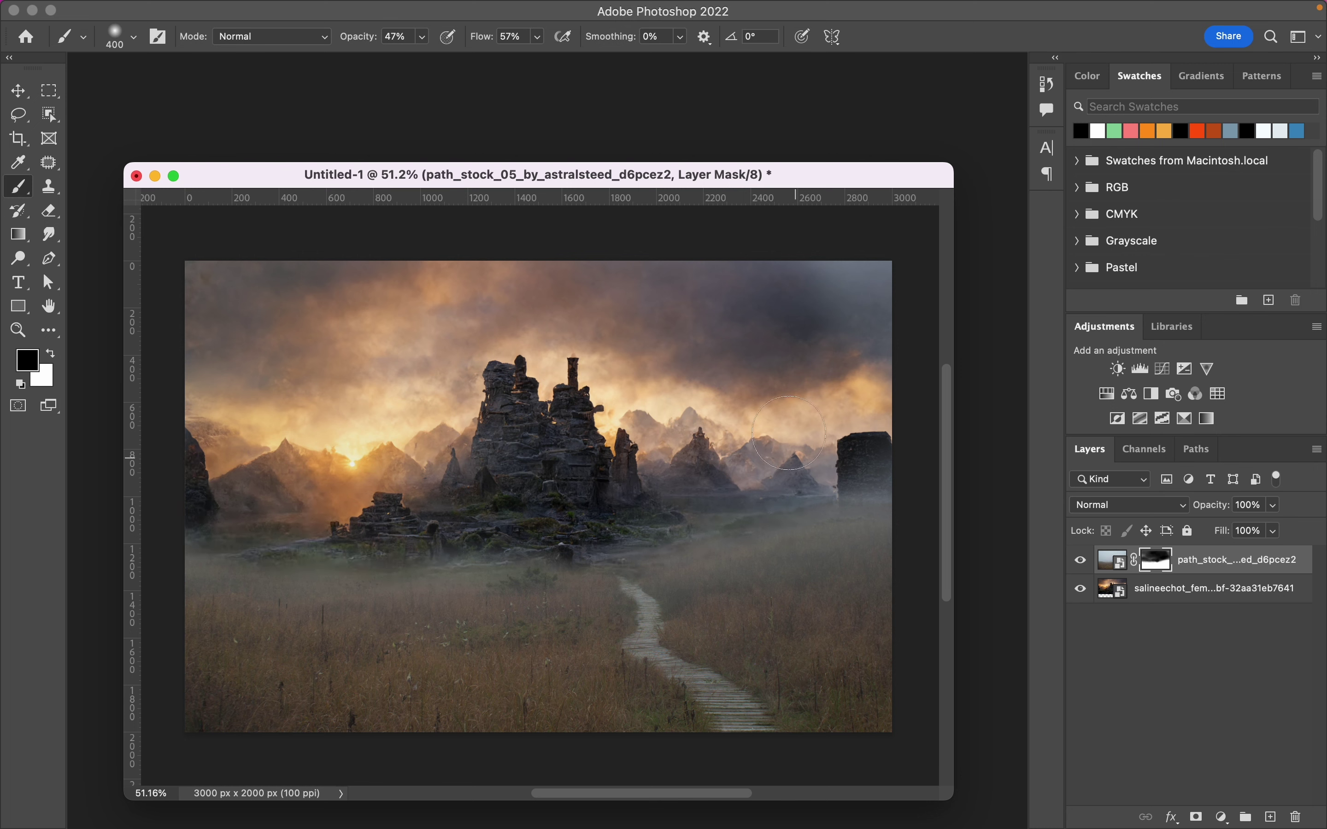
left_click_drag(646, 525, 926, 471)
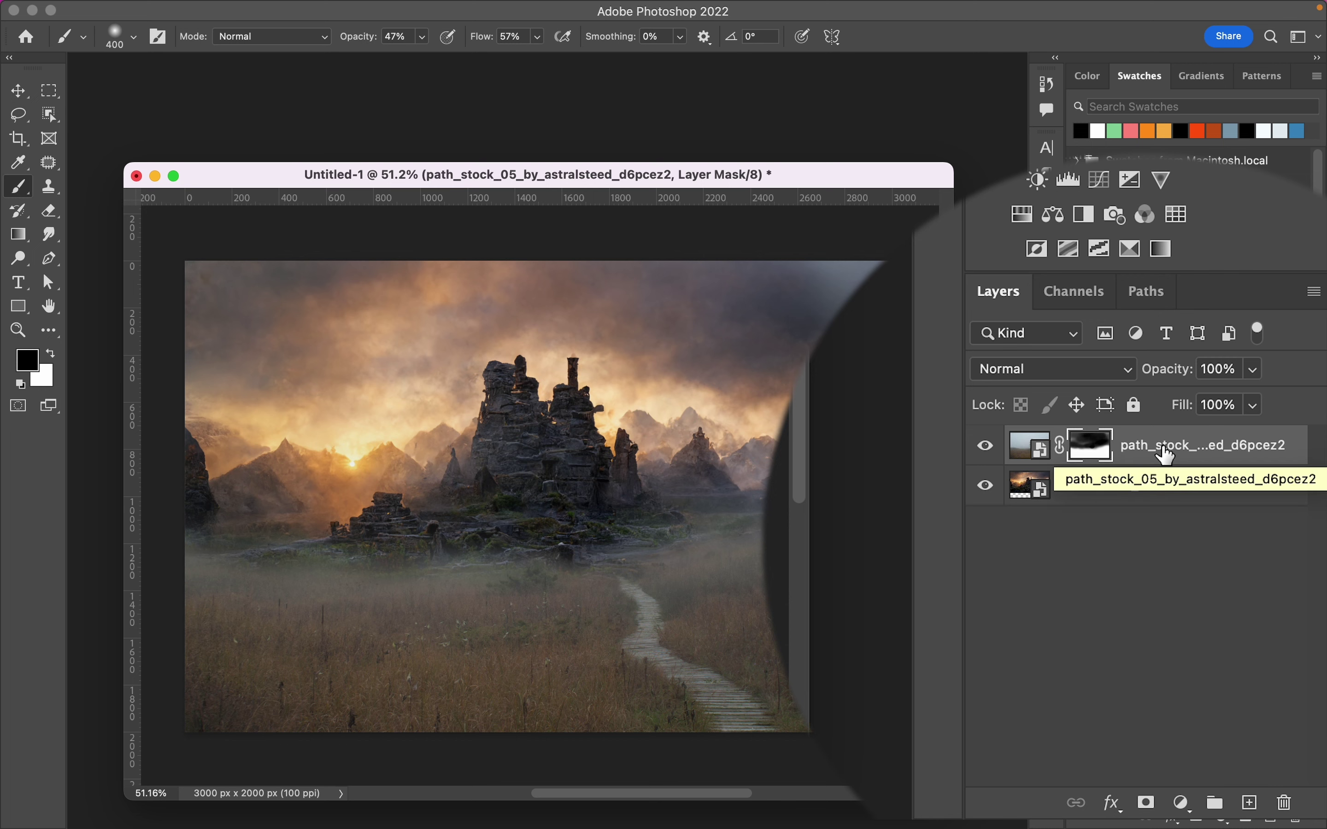
Clip a Brightness/Contrast adjustment to the foggy path layer with Brightness -63 and Contrast 24
left_click(1182, 804)
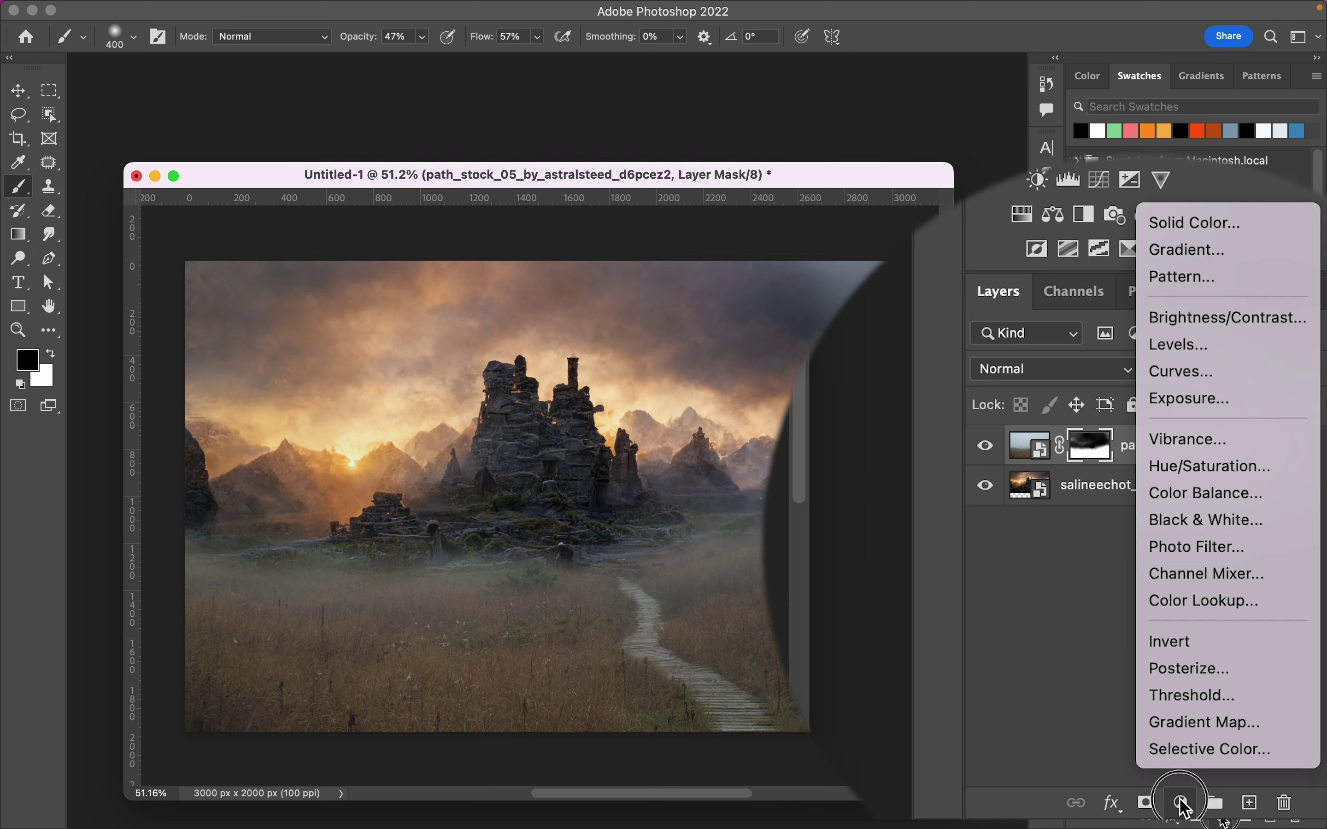
left_click(1179, 317)
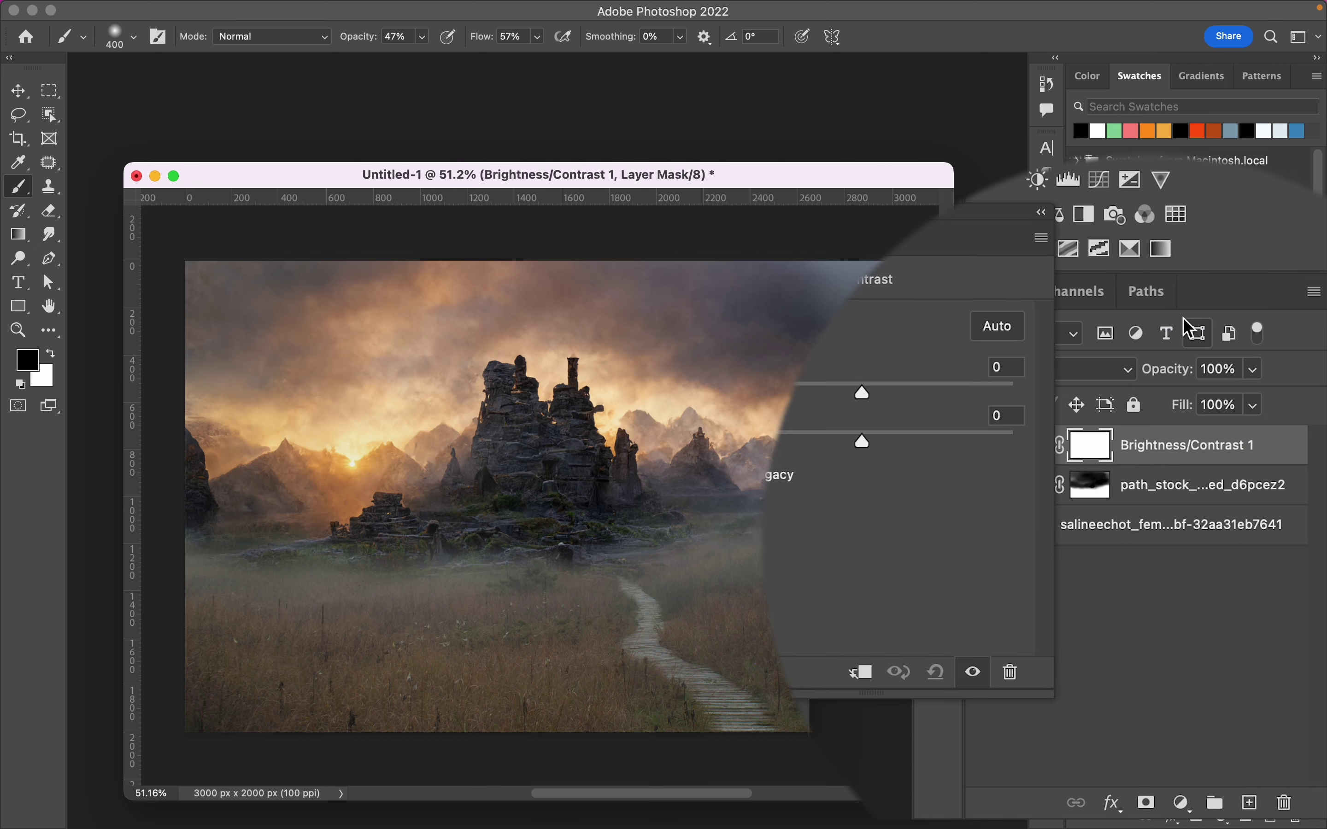
left_click(991, 725)
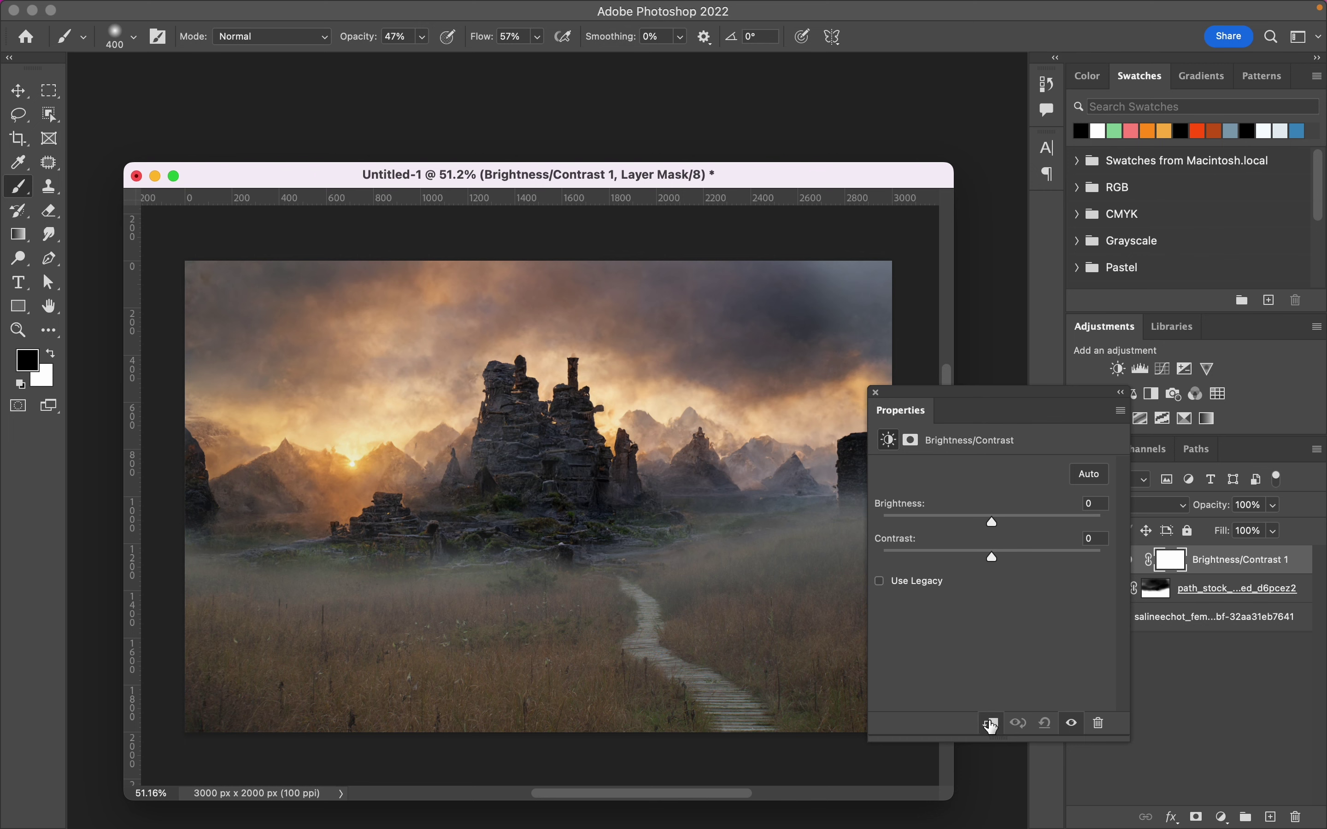
mouse_move(991, 522)
left_mouse_down()
mouse_move(947, 521)
mouse_move(1020, 558)
left_mouse_up()
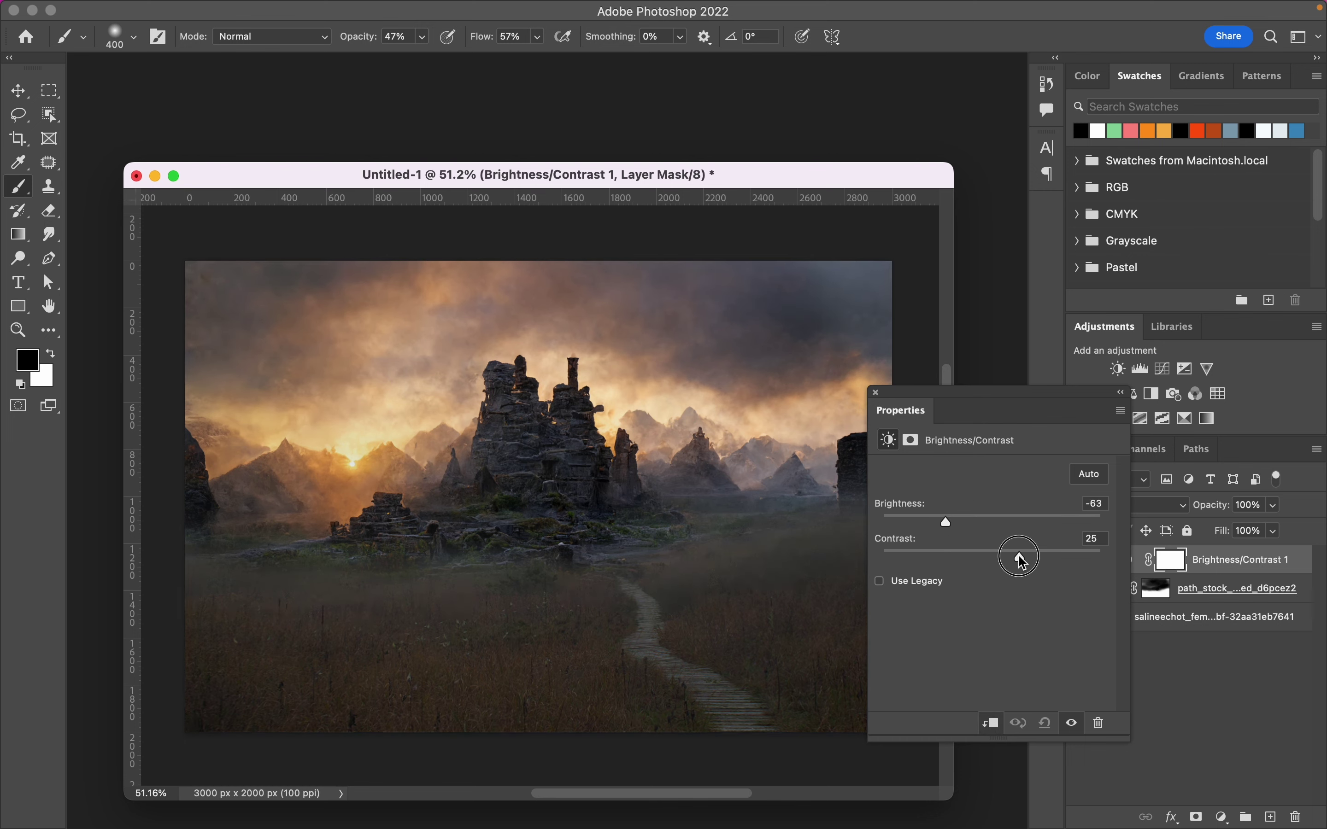
left_click(874, 392)
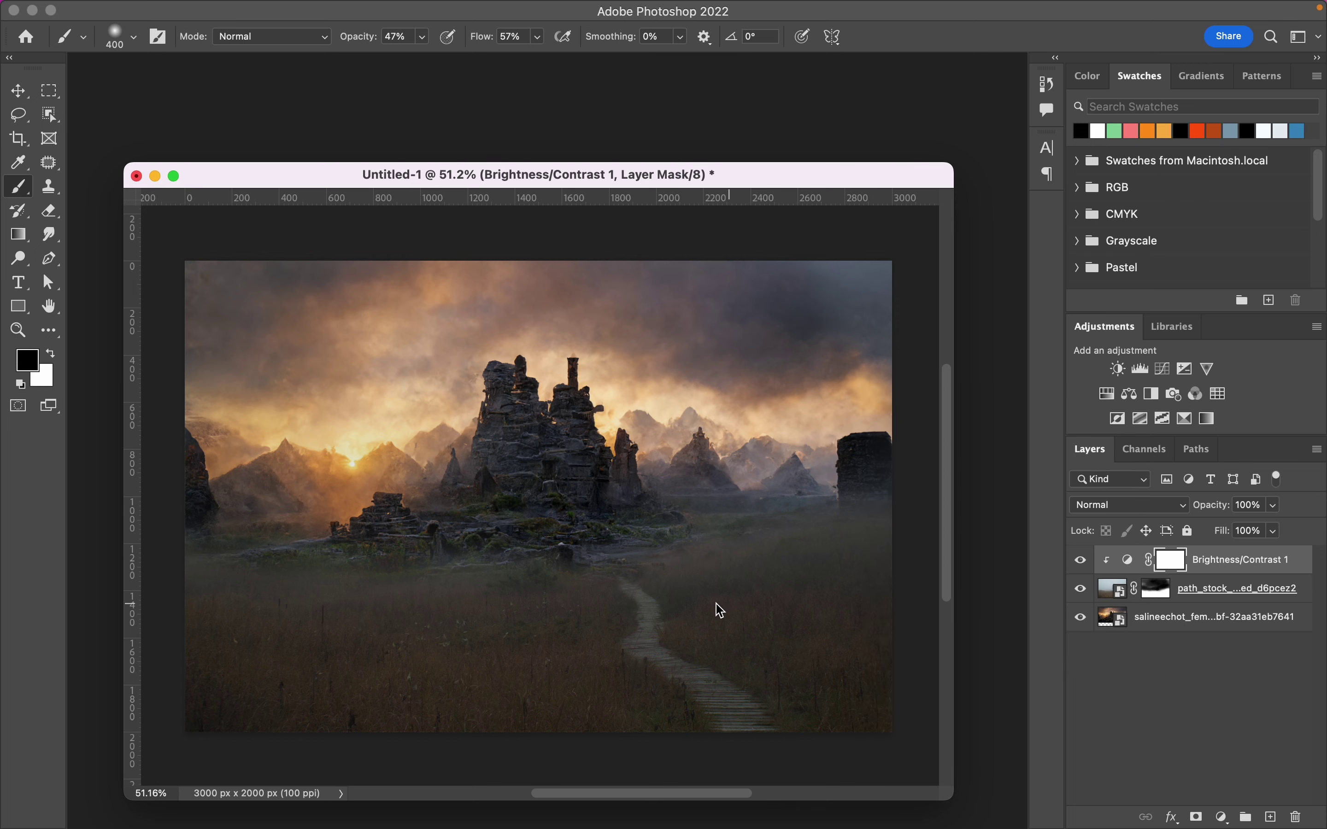
Drag the tree image from the EP419 folder onto the composition
key("v")
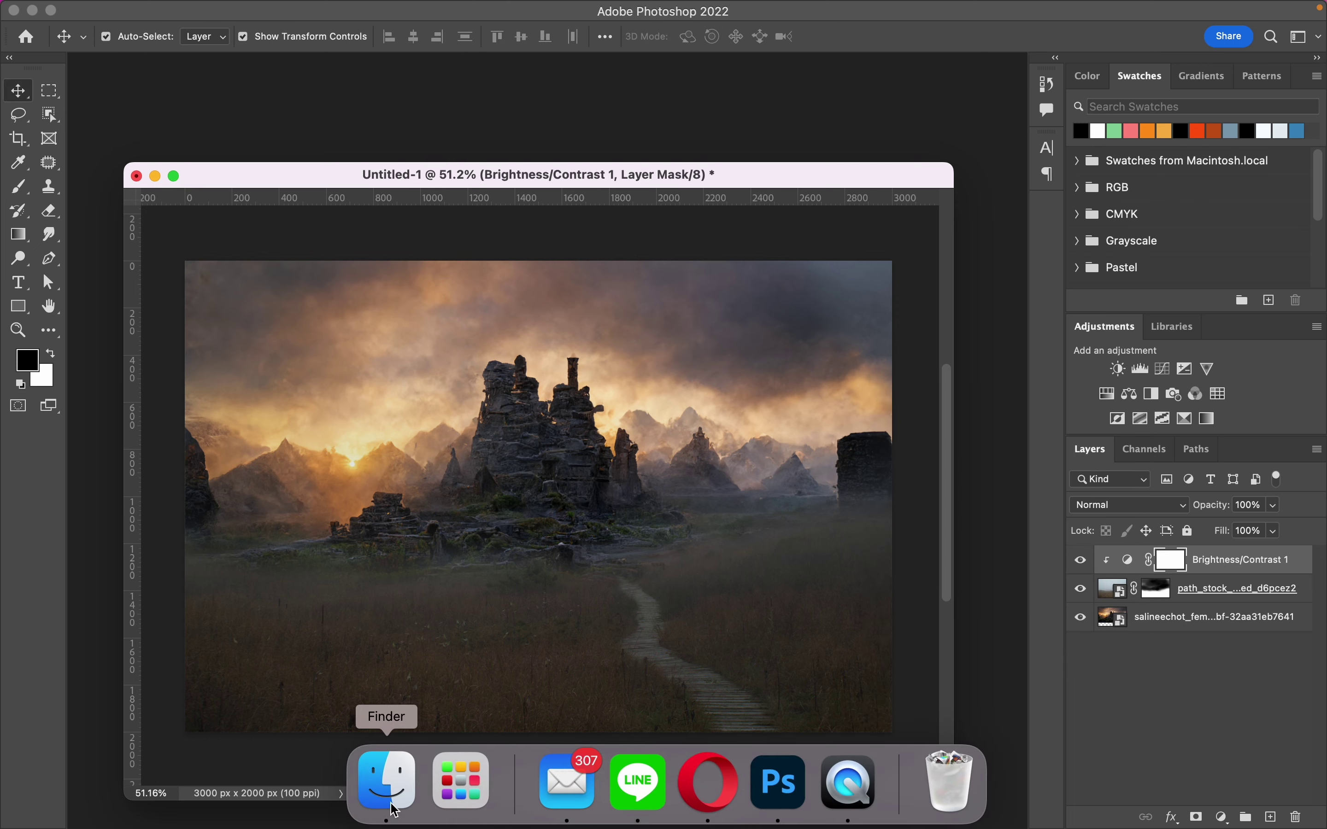
left_click(387, 778)
scroll(943, 439, "up", 5)
scroll(970, 408, "up", 3)
scroll(1041, 438, "down", 2)
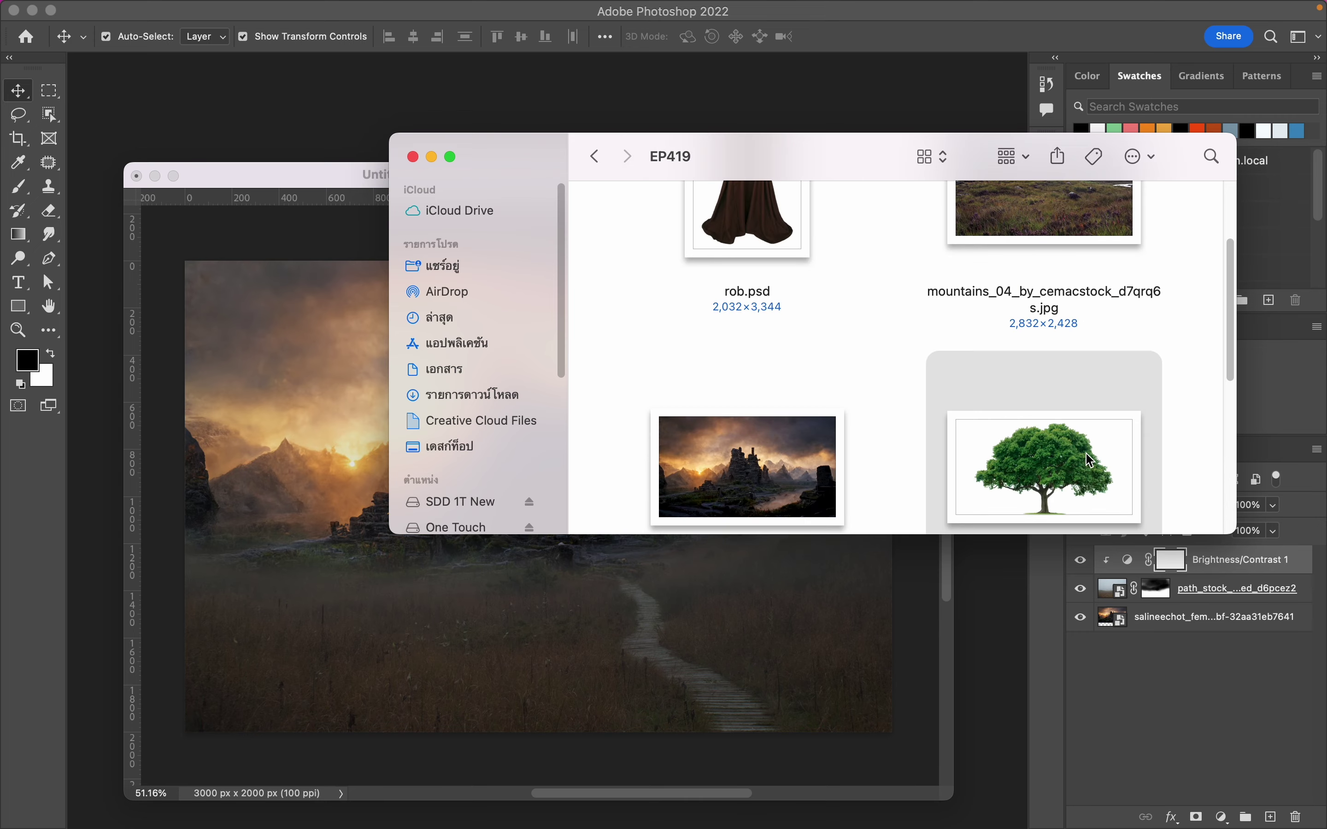
scroll(1091, 461, "down", 5)
mouse_move(1075, 310)
left_mouse_down()
mouse_move(586, 493)
mouse_move(717, 451)
mouse_move(735, 460)
left_mouse_up()
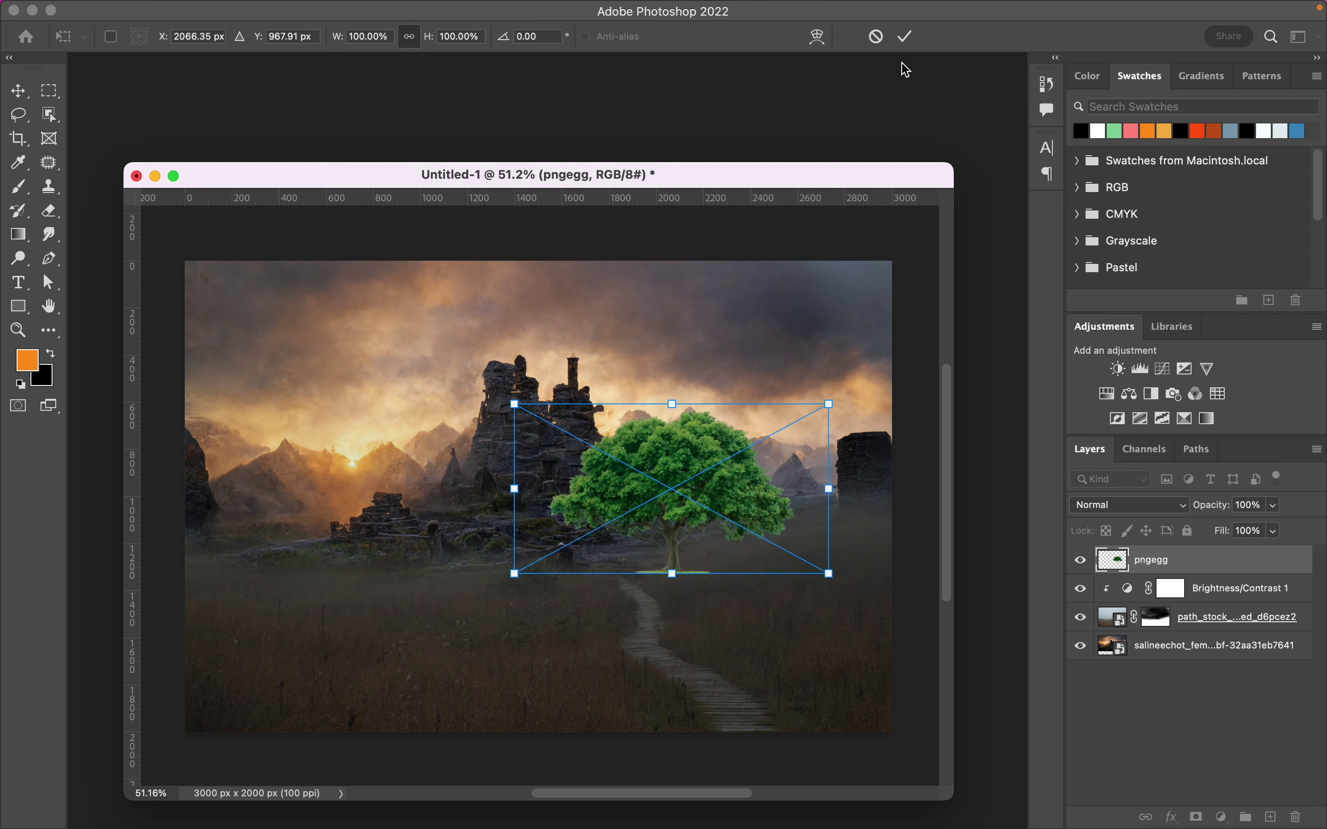
Commit the tree placement and add a layer mask to the tree layer
left_click(905, 36)
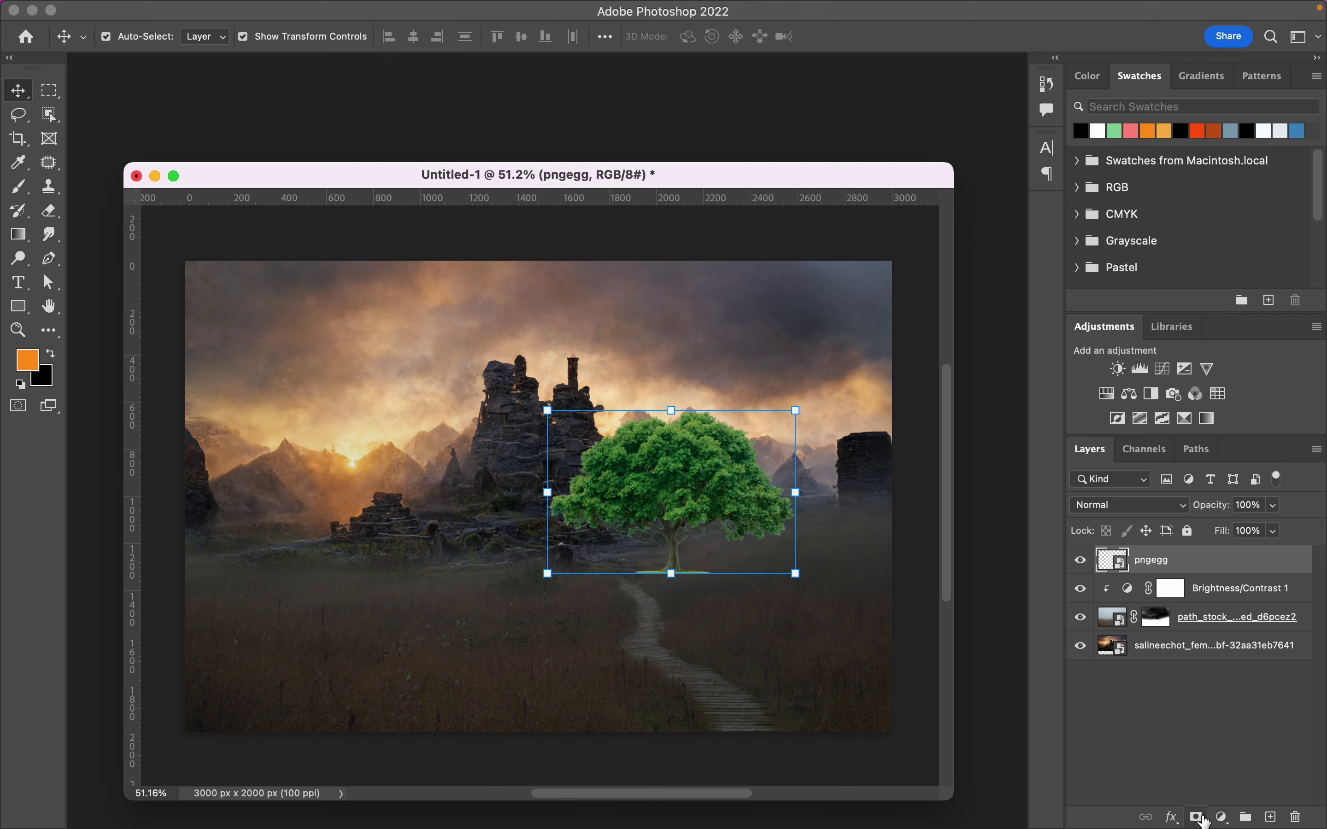
left_click(1198, 818)
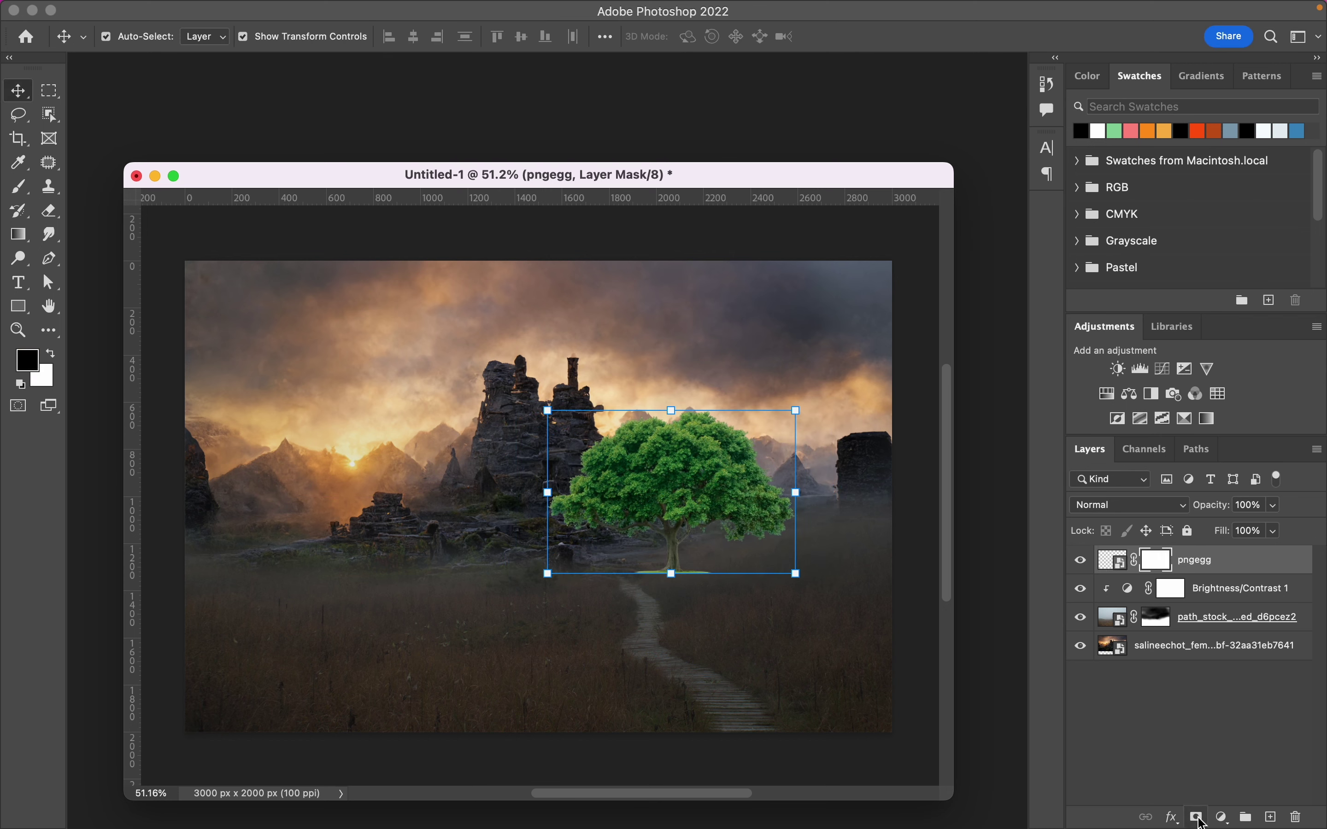
left_click(23, 236)
right_click(24, 239)
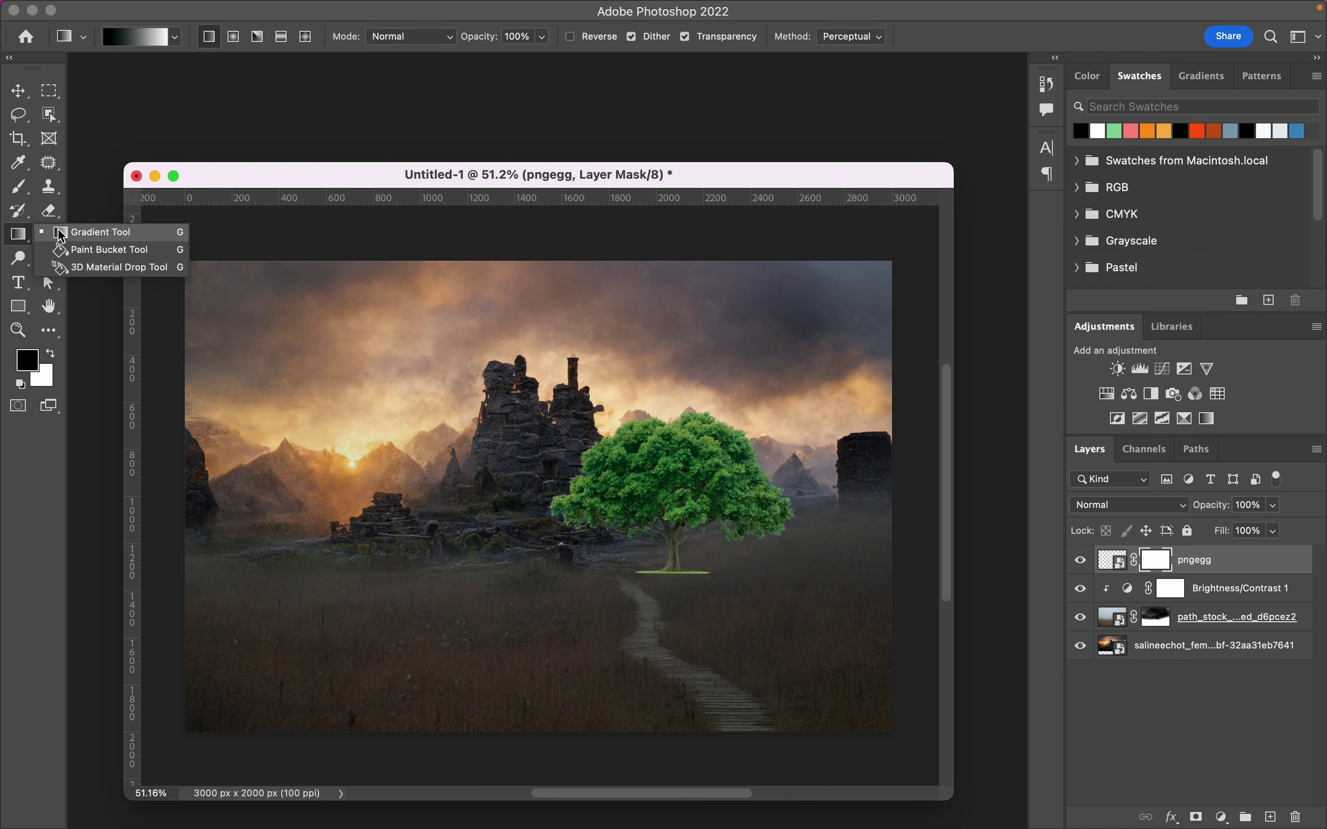
left_click(69, 236)
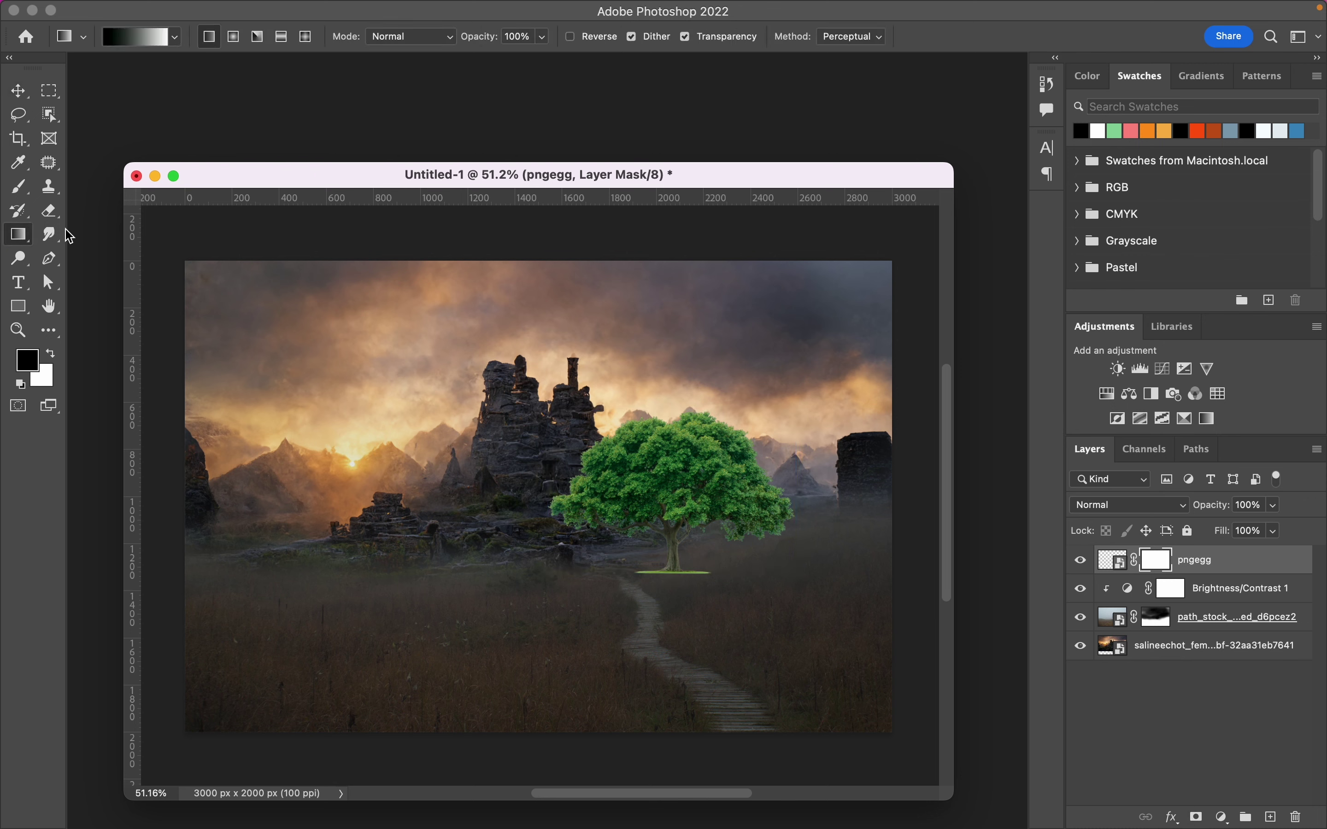
Fade the tree's base into the field with a black-to-white Basics gradient on its mask
left_click(176, 39)
left_click(52, 72)
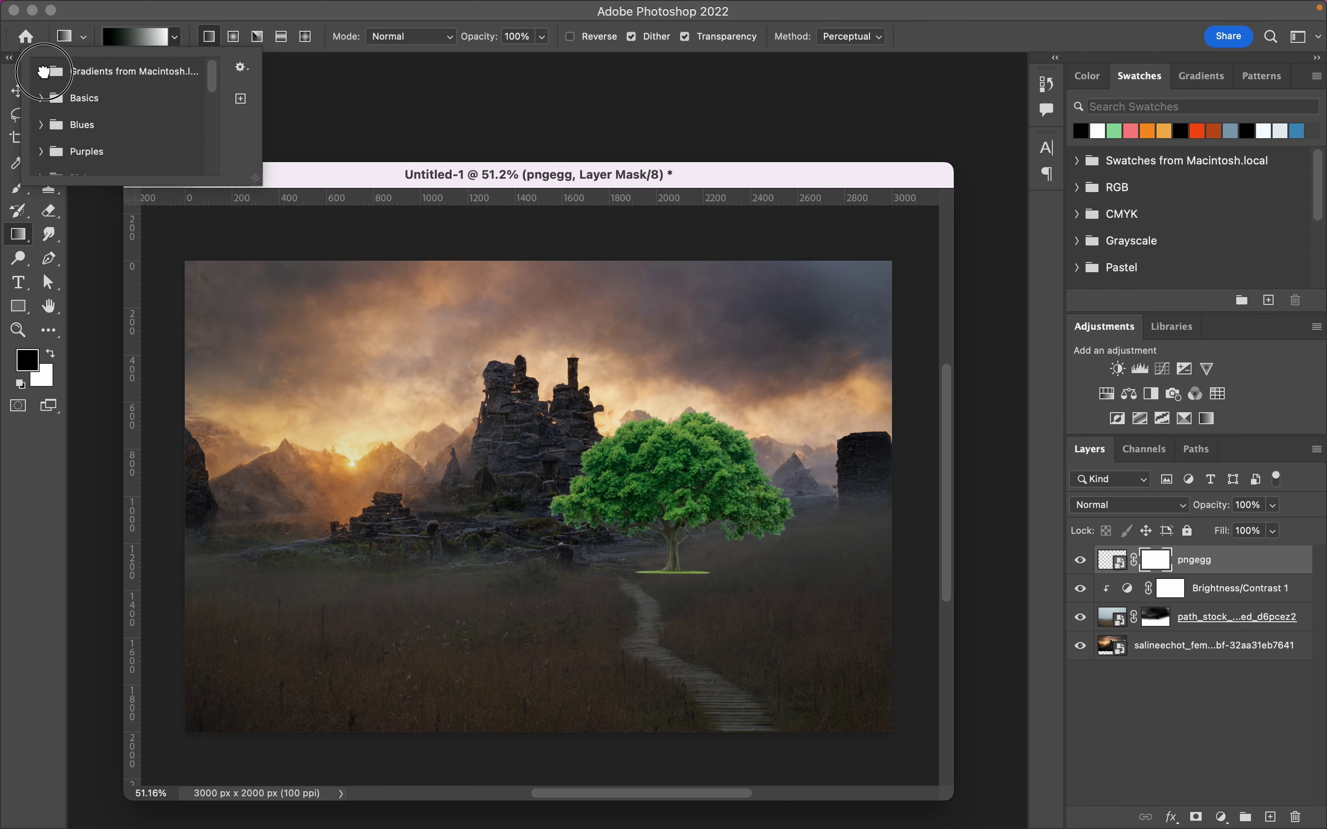
left_click(61, 99)
double_click(90, 136)
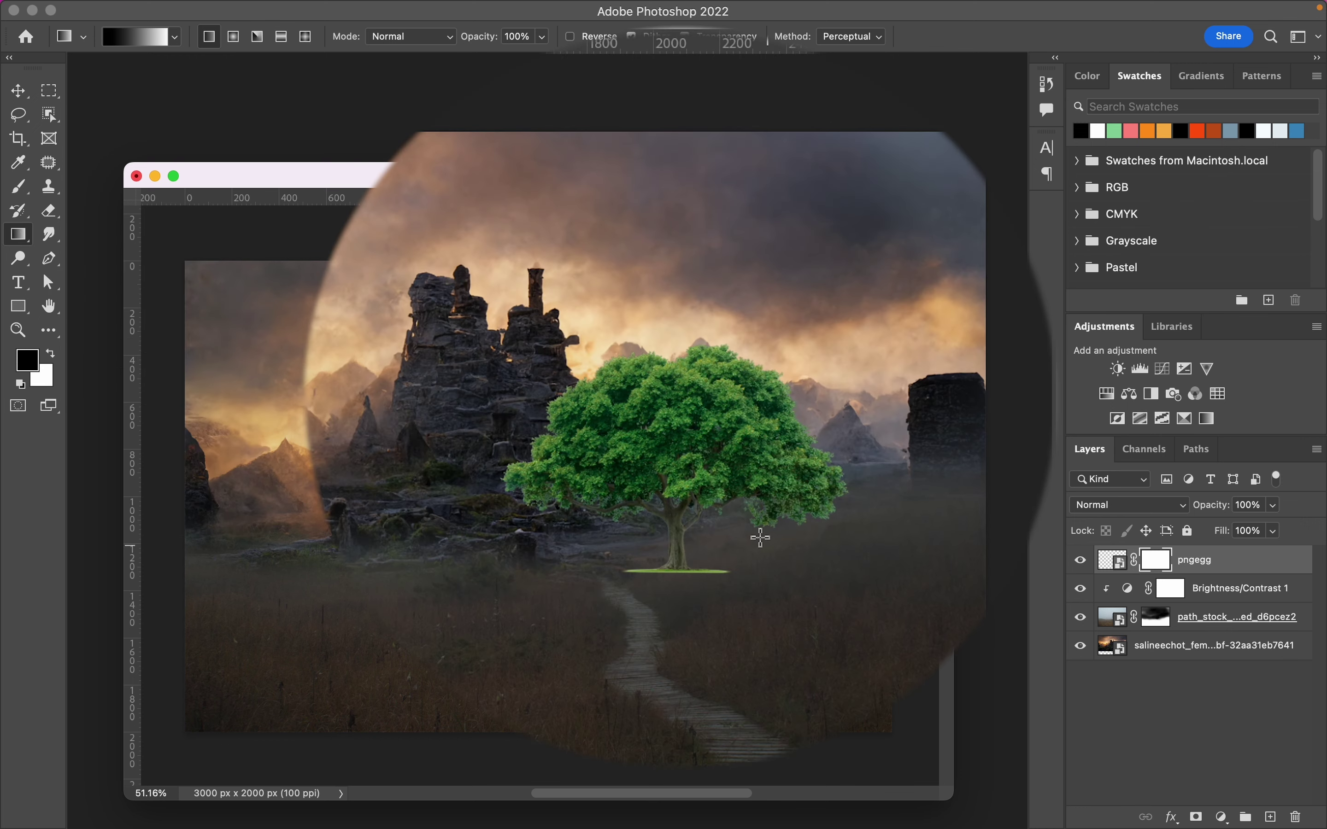
left_click_drag(679, 576, 684, 532)
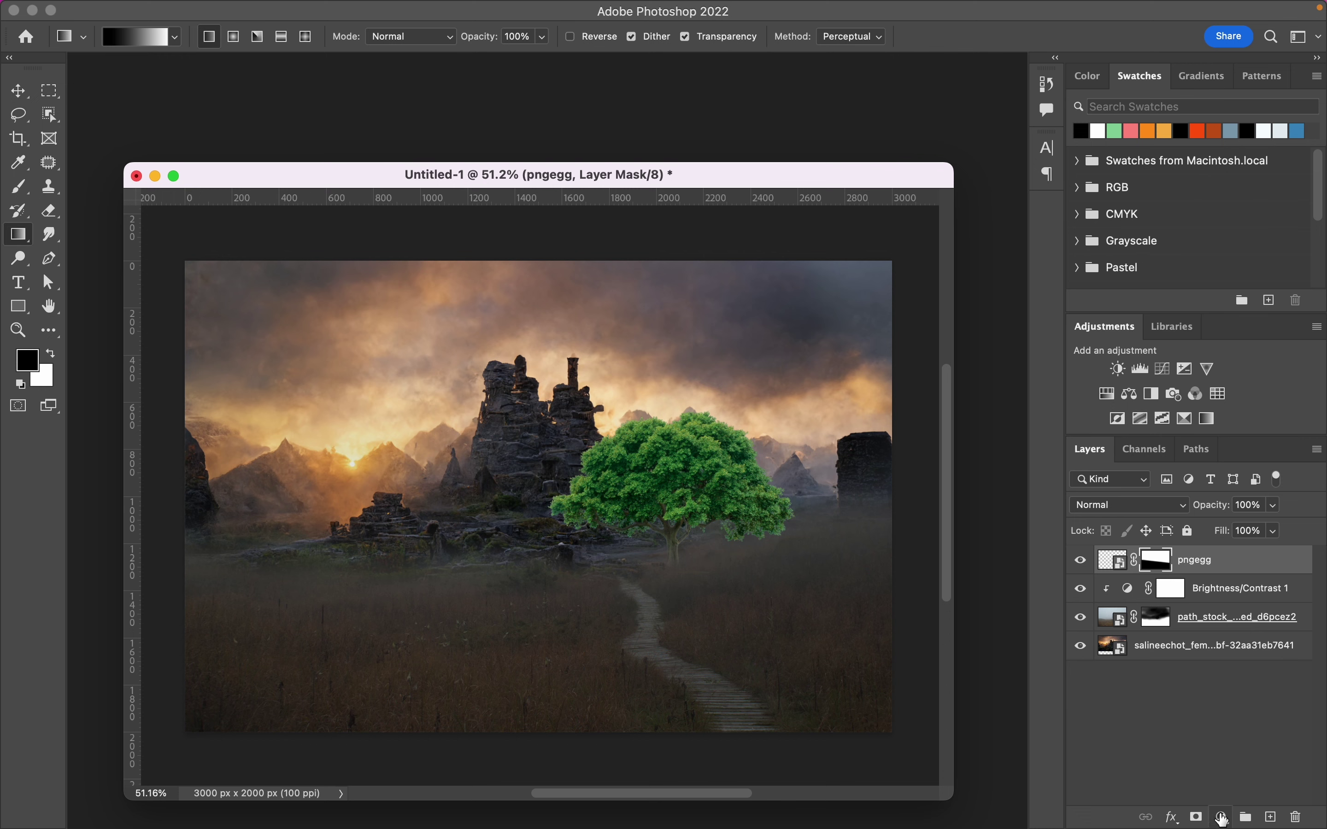
left_click(1222, 817)
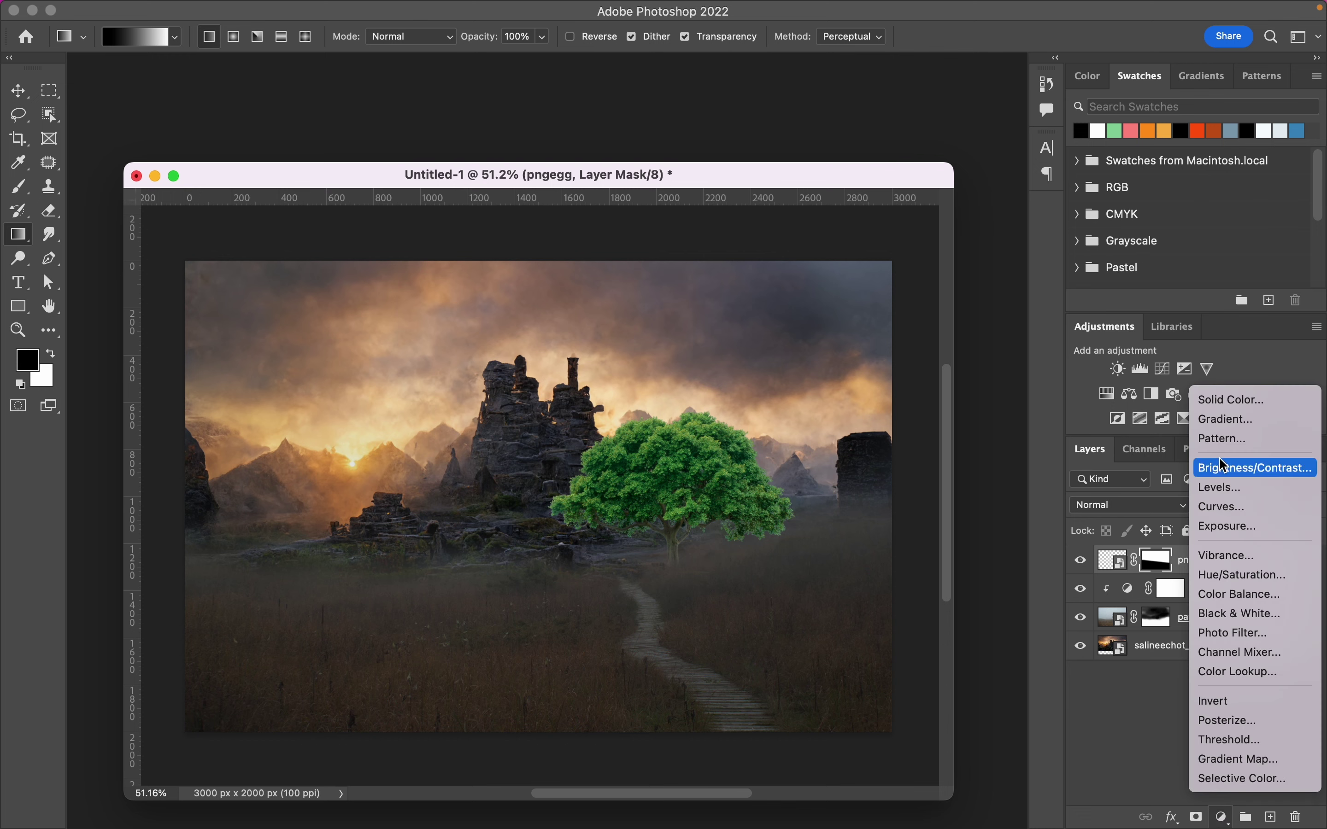
Clip a Brightness/Contrast adjustment to the tree with Brightness -93 and Contrast 50
left_click(1239, 468)
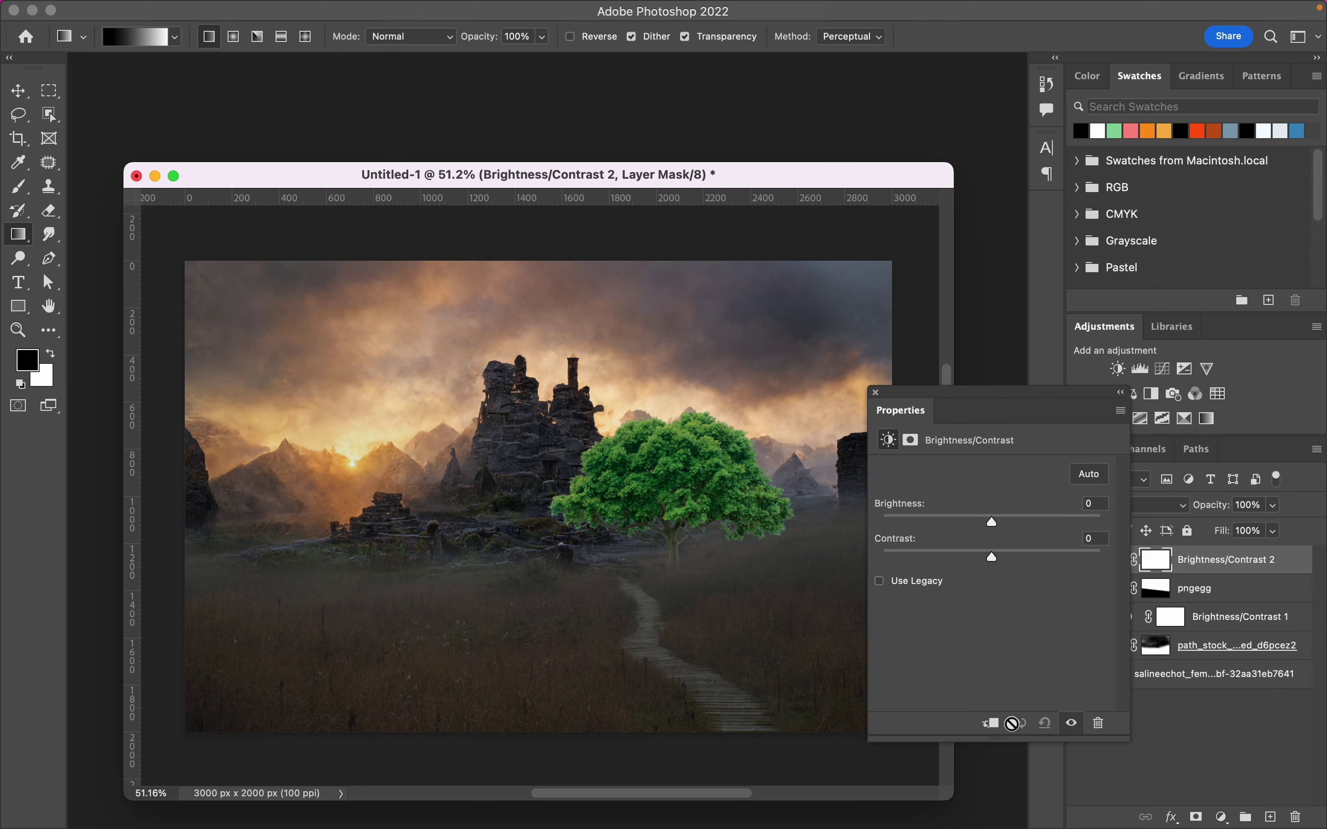
left_click(992, 724)
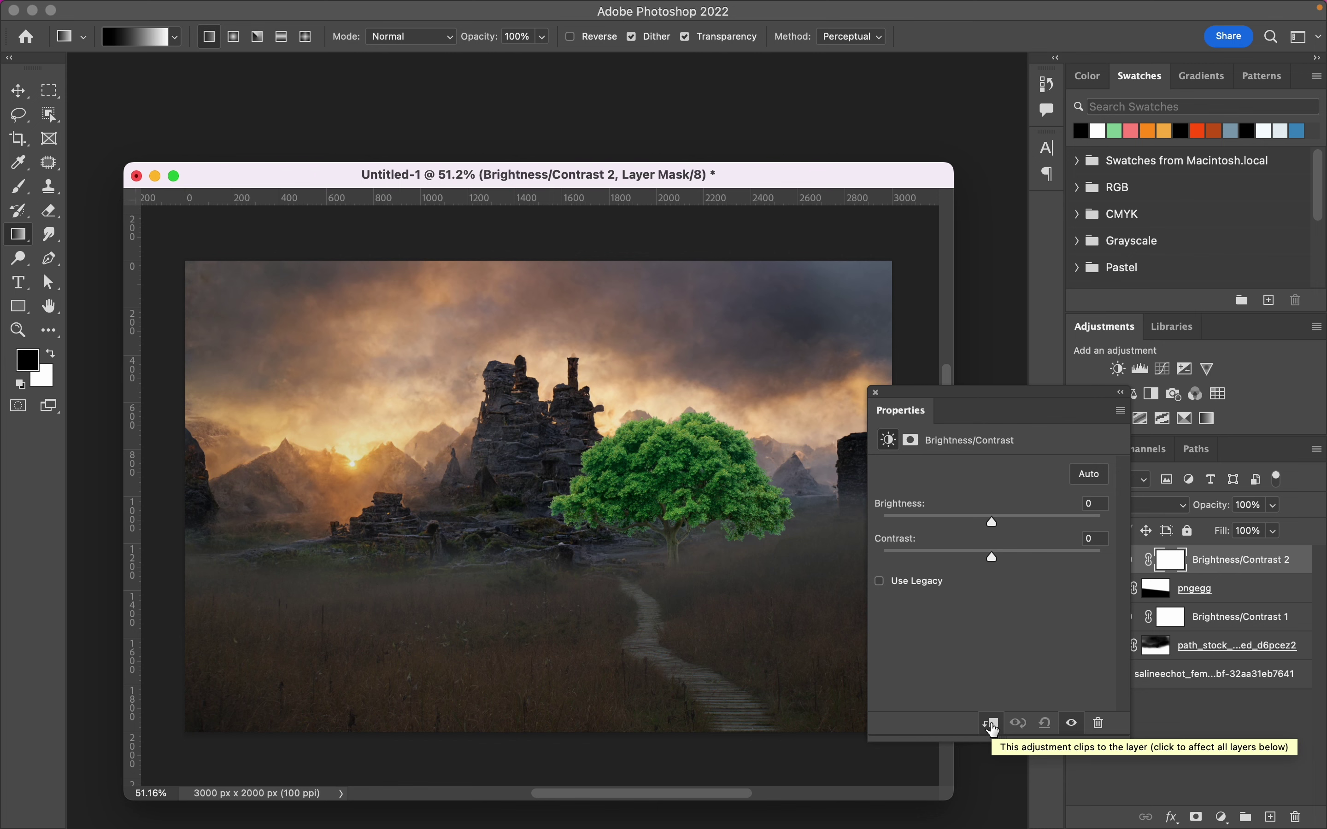
left_click_drag(993, 522, 924, 522)
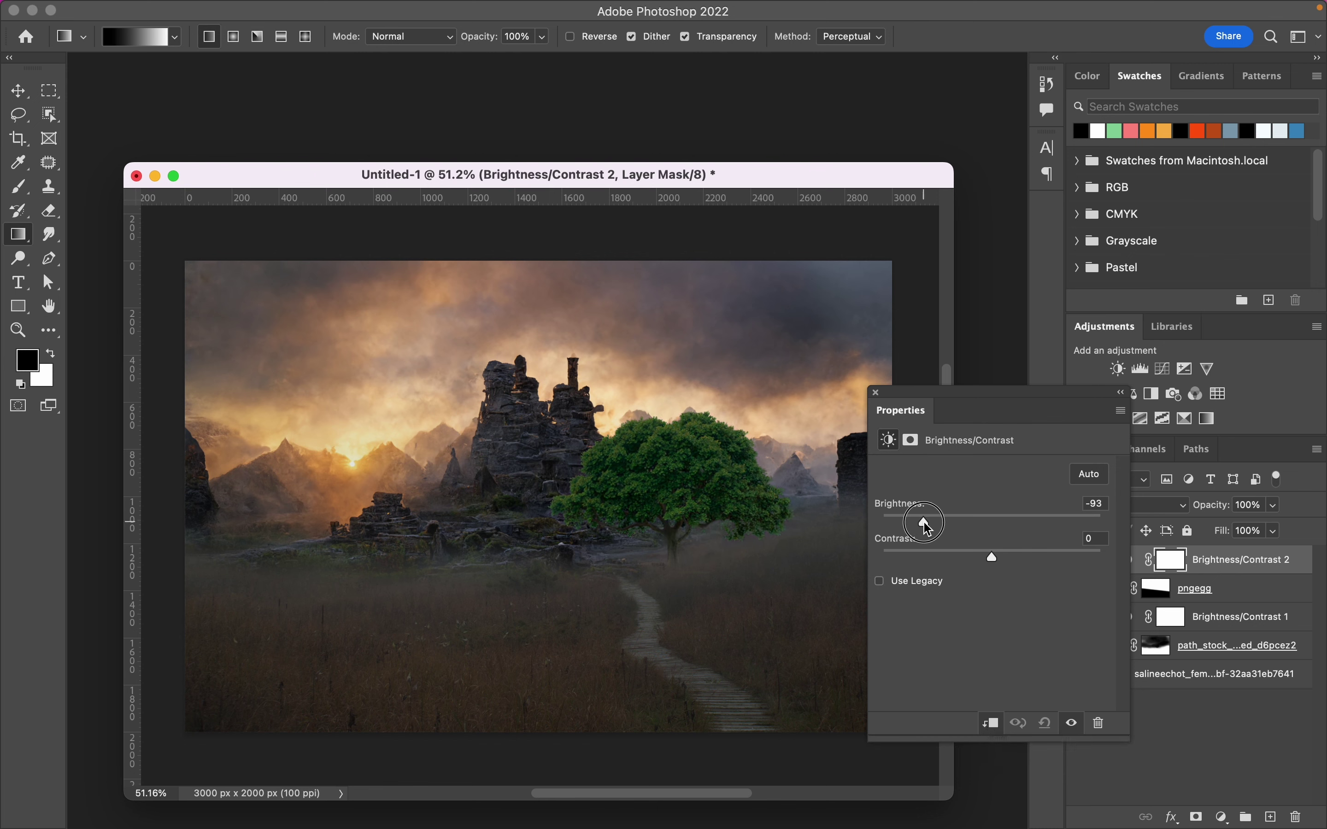
left_click_drag(1008, 560, 1047, 560)
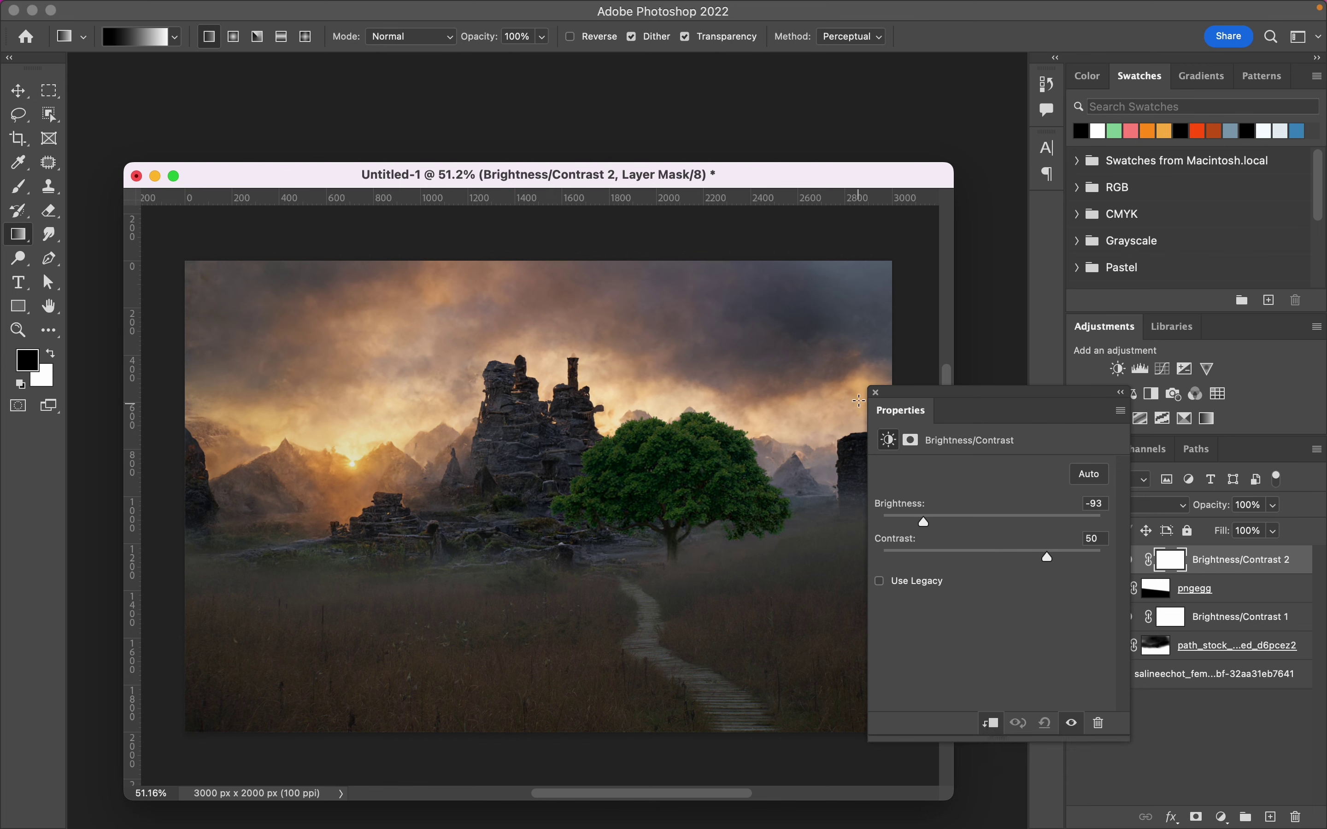
left_click(878, 394)
left_click(1222, 817)
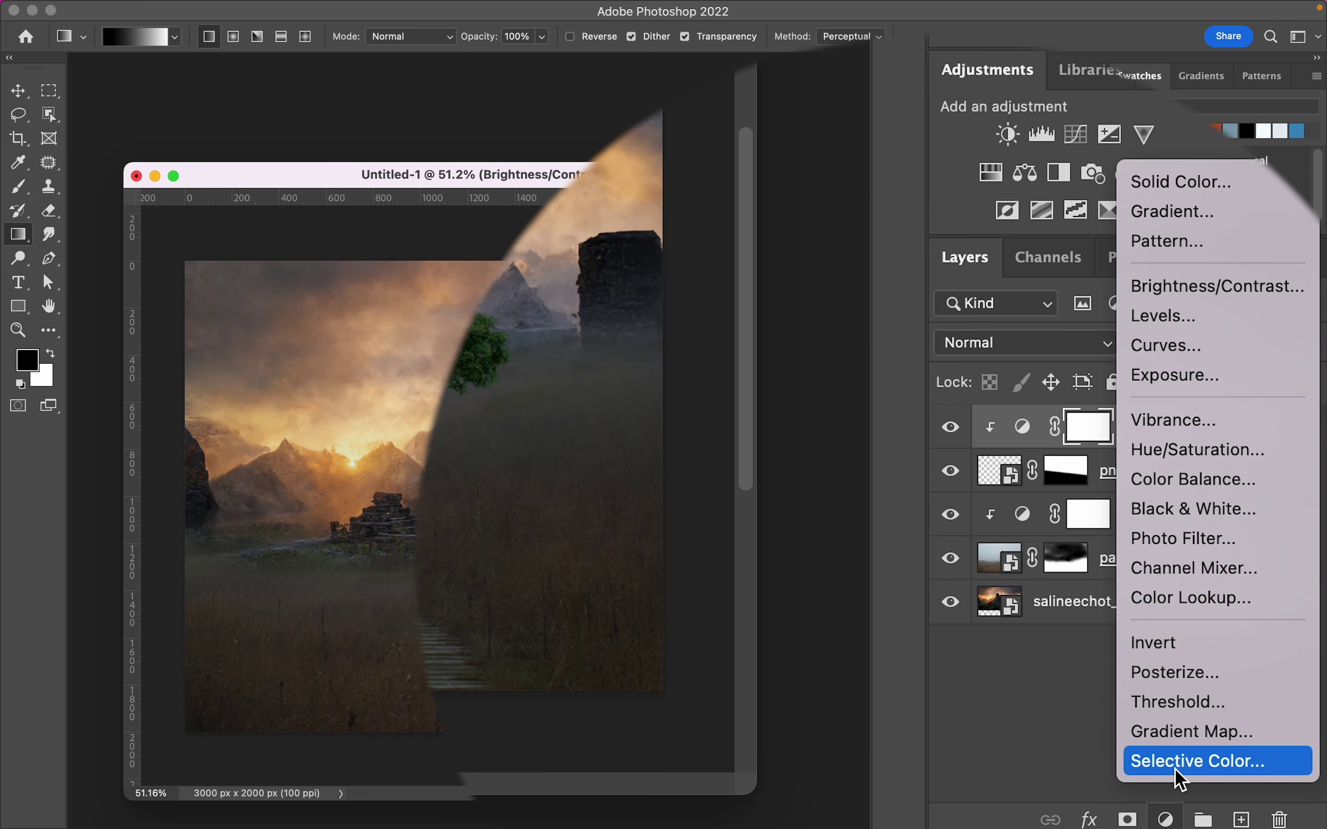
Clip a Selective Color layer to the tree with Greens Cyan -65, Magenta +43, Yellow -60, Black +46
left_click(1177, 768)
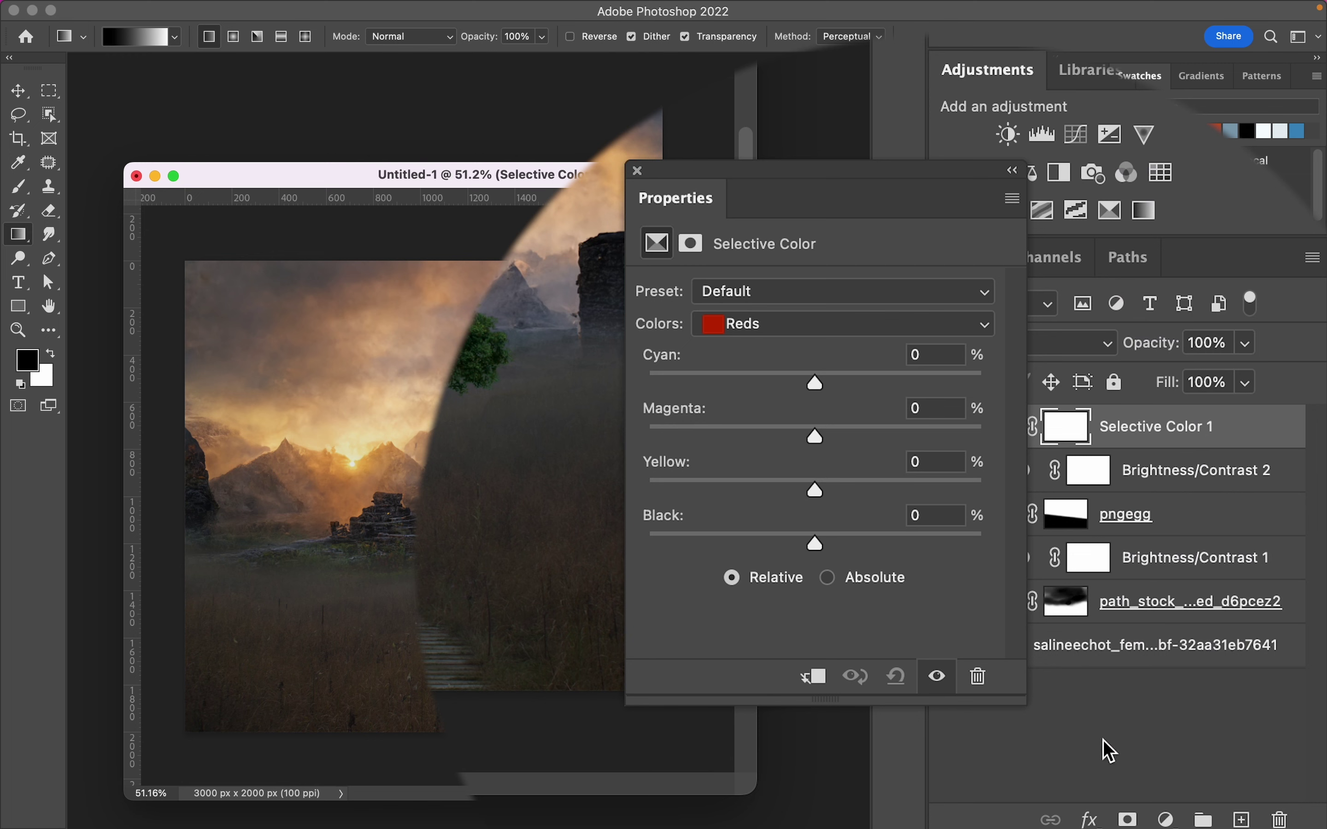
left_click(814, 678)
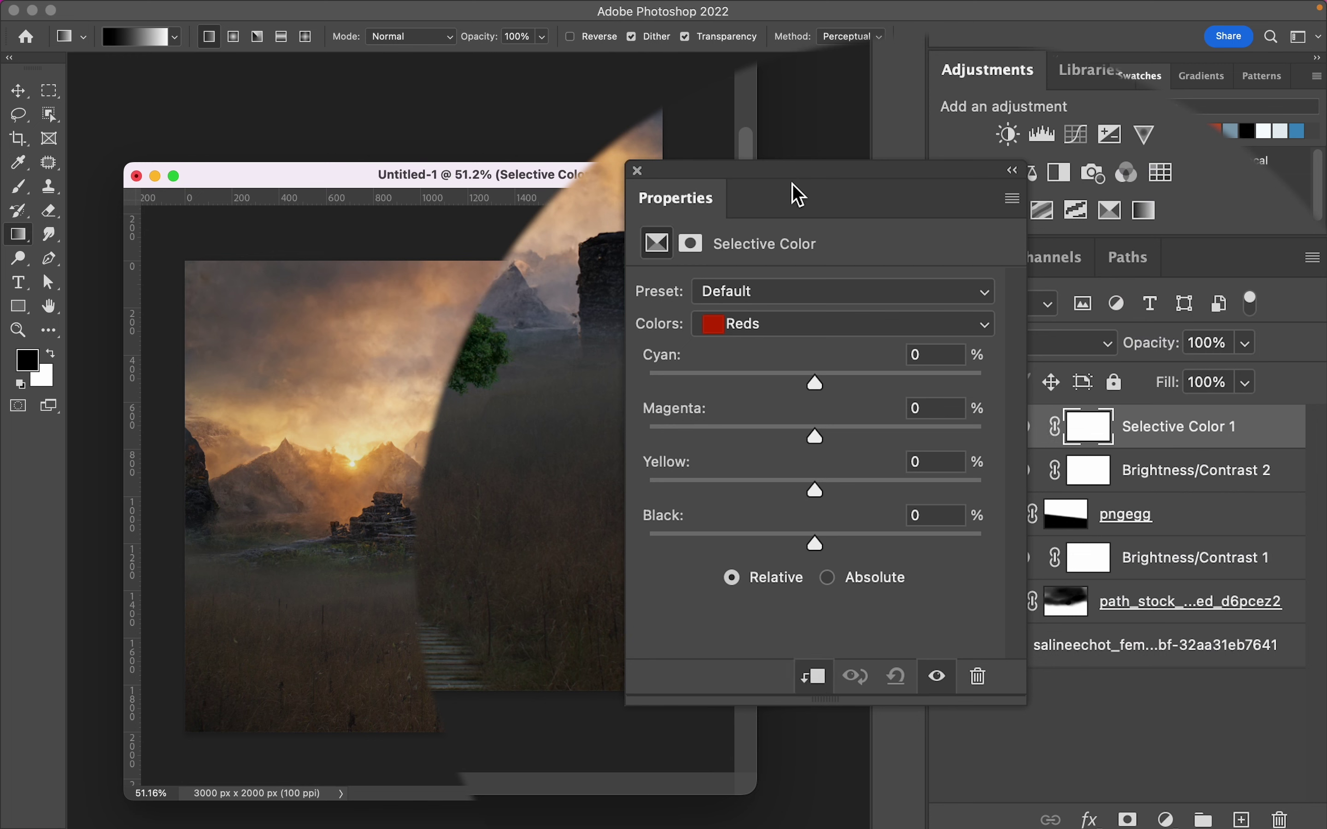
left_click(779, 325)
key("Return")
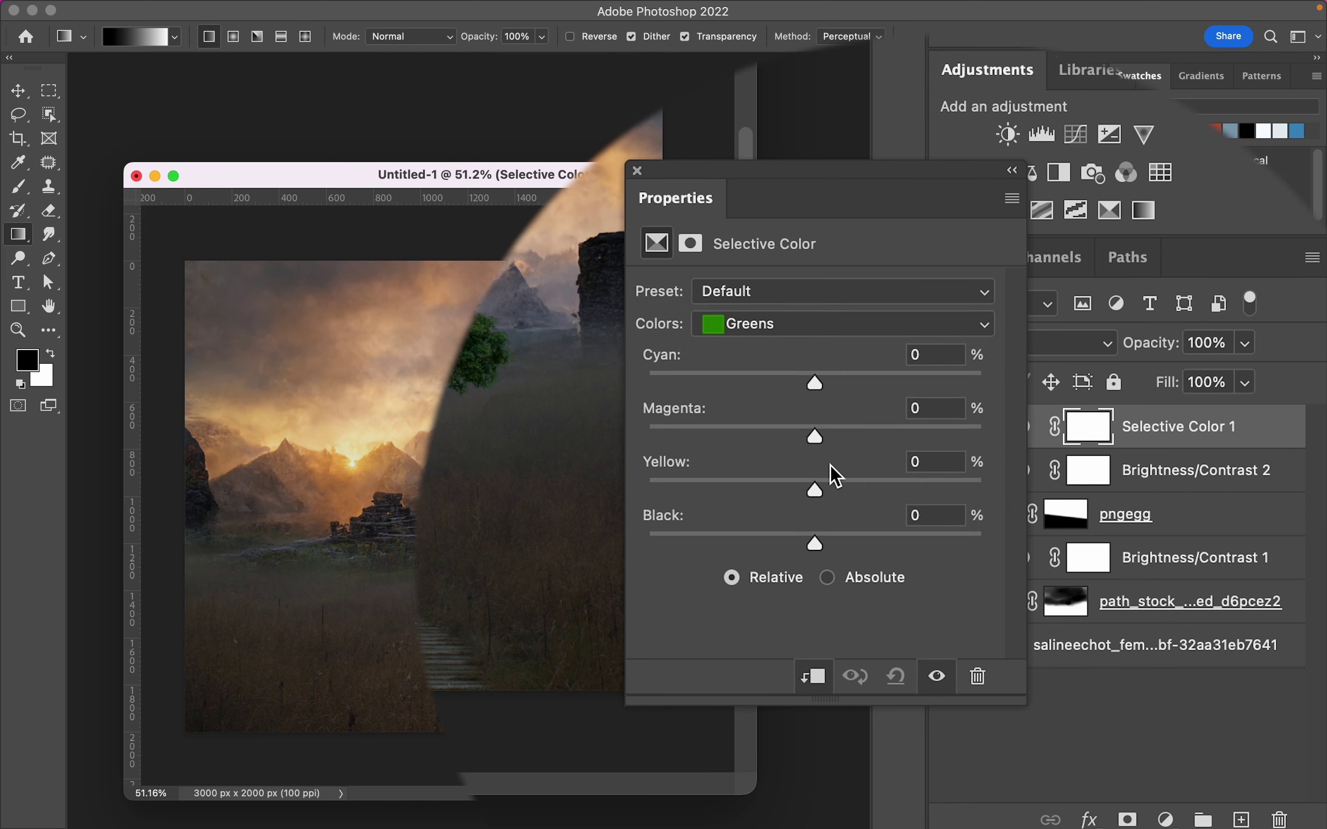
left_click_drag(815, 489, 690, 489)
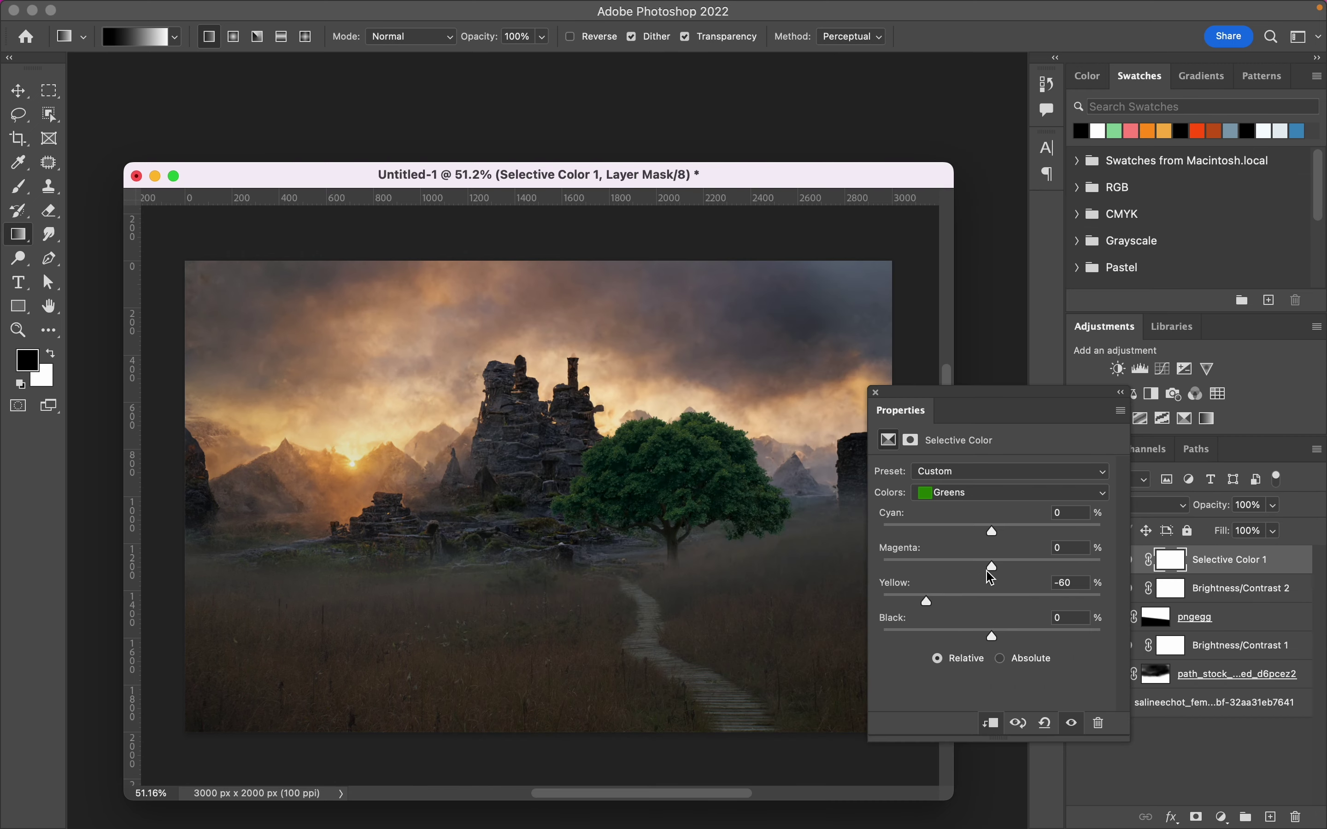
mouse_move(993, 567)
left_mouse_down()
mouse_move(1041, 564)
mouse_move(923, 528)
left_mouse_up()
mouse_move(993, 637)
left_mouse_down()
mouse_move(948, 635)
mouse_move(1044, 636)
left_mouse_up()
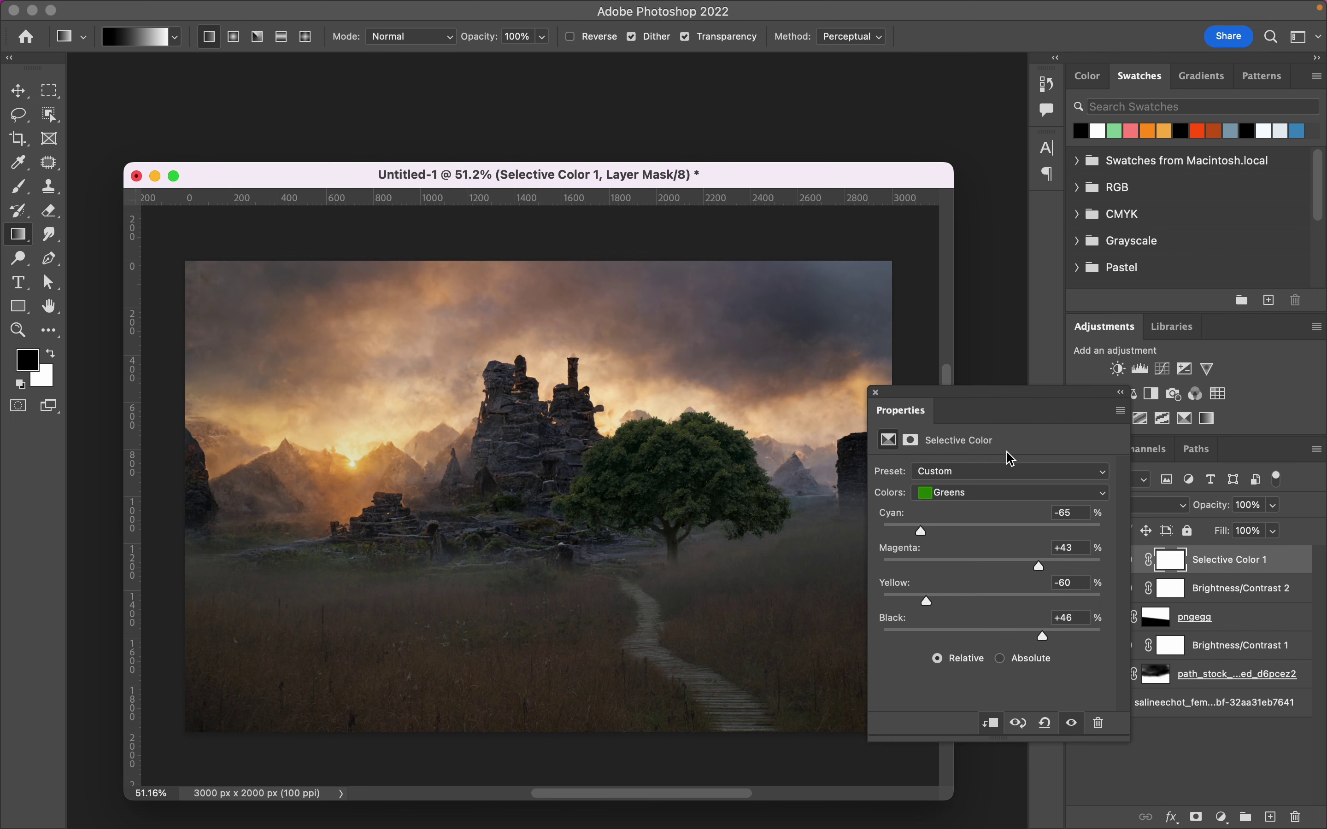
left_click(876, 394)
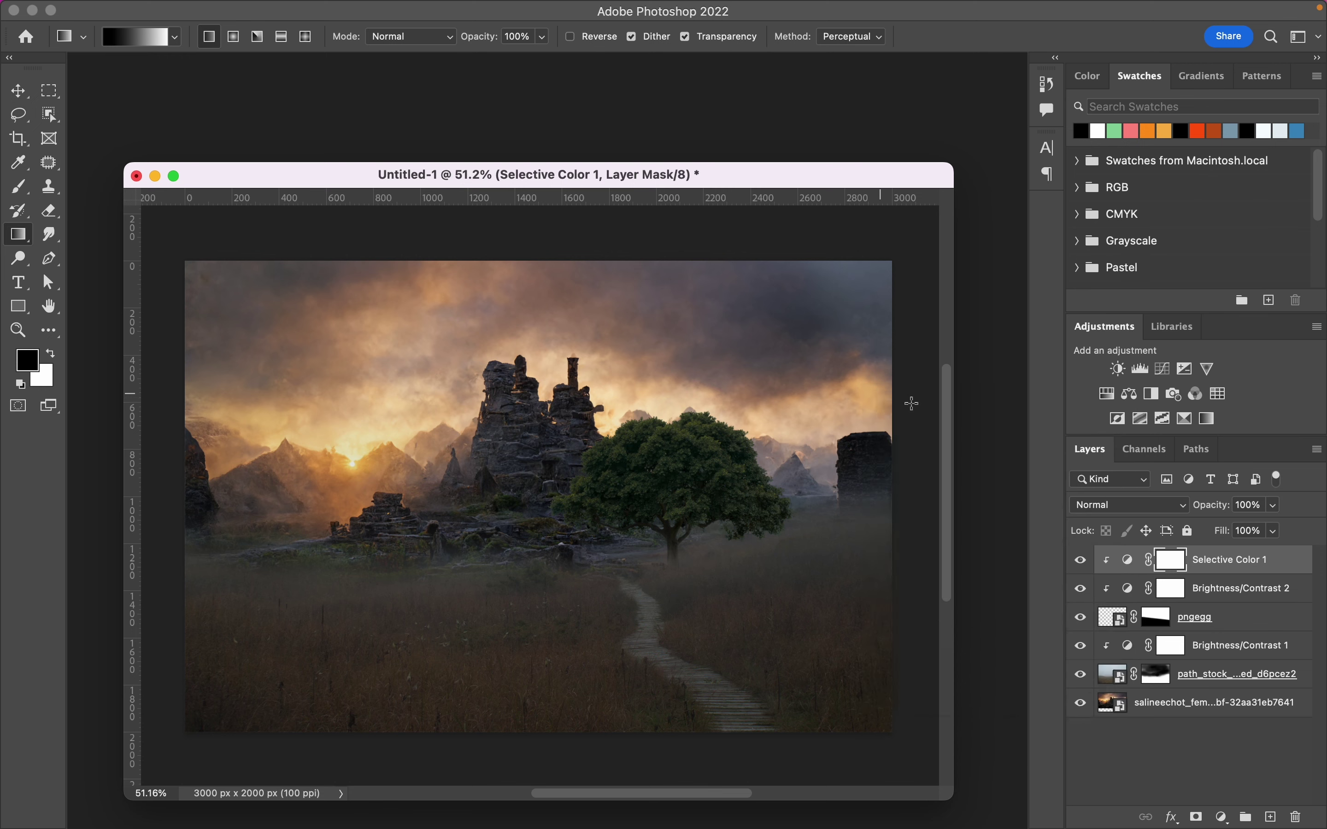
Unlink the pngegg tree layer from its mask and enlarge the tree slightly
left_click(1205, 626)
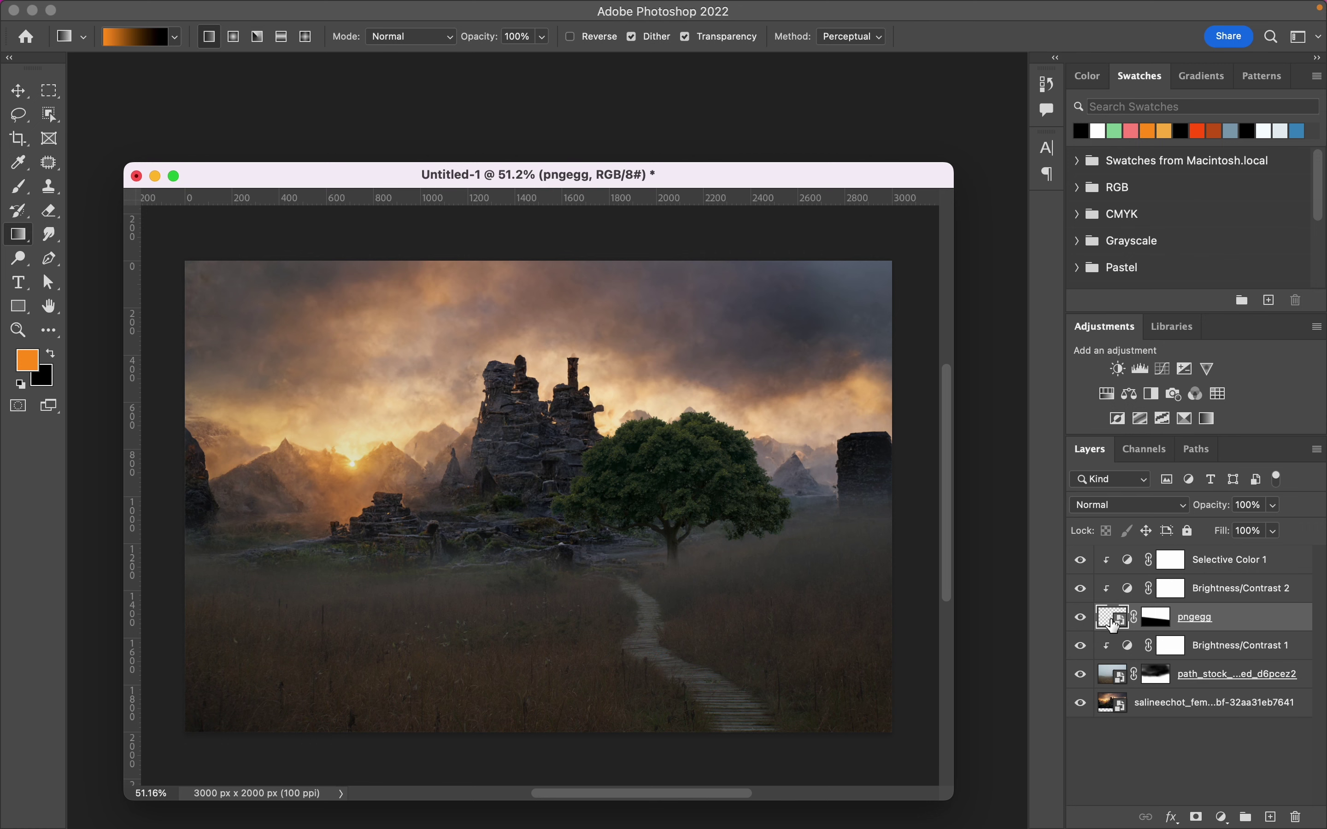
left_click(1135, 618)
left_click(20, 94)
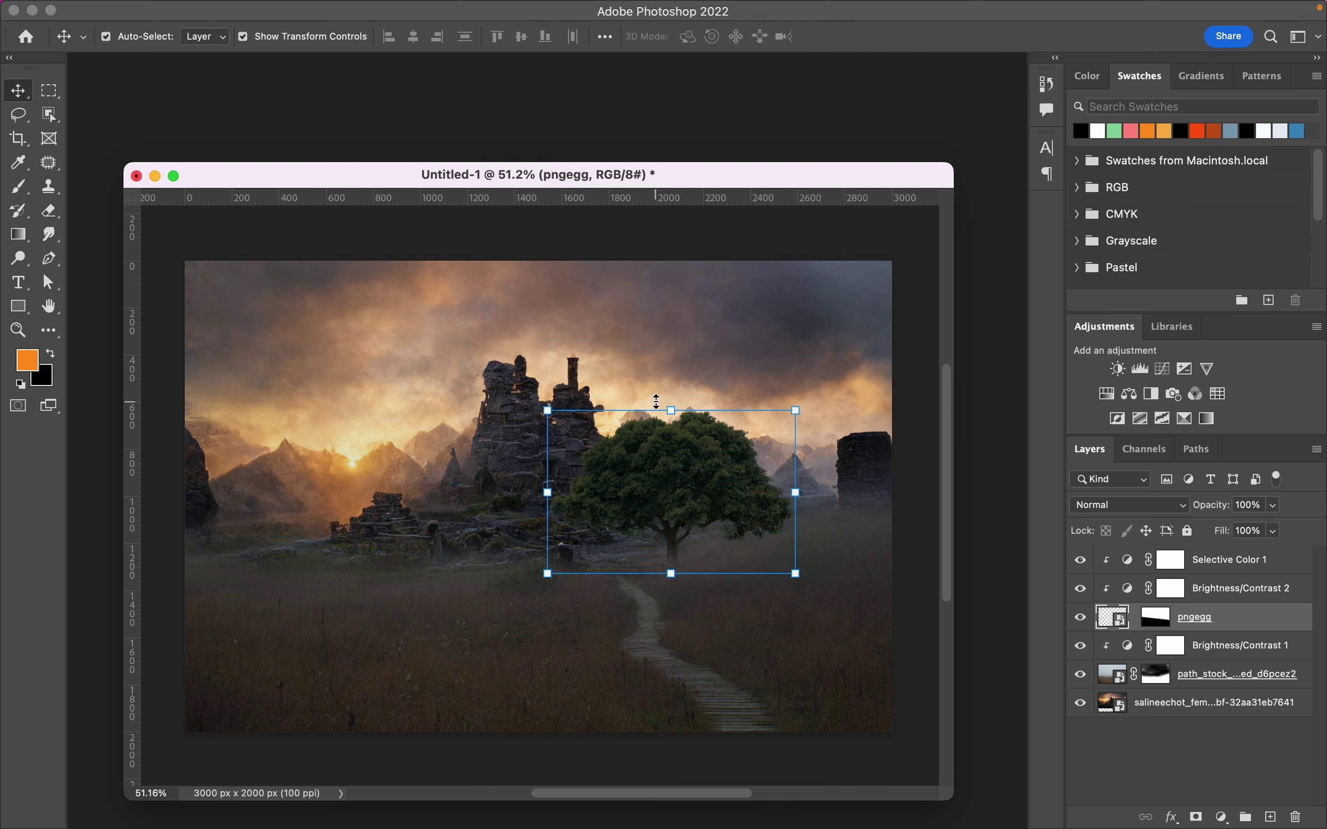
mouse_move(671, 410)
left_mouse_down()
mouse_move(681, 468)
mouse_move(695, 469)
left_mouse_up()
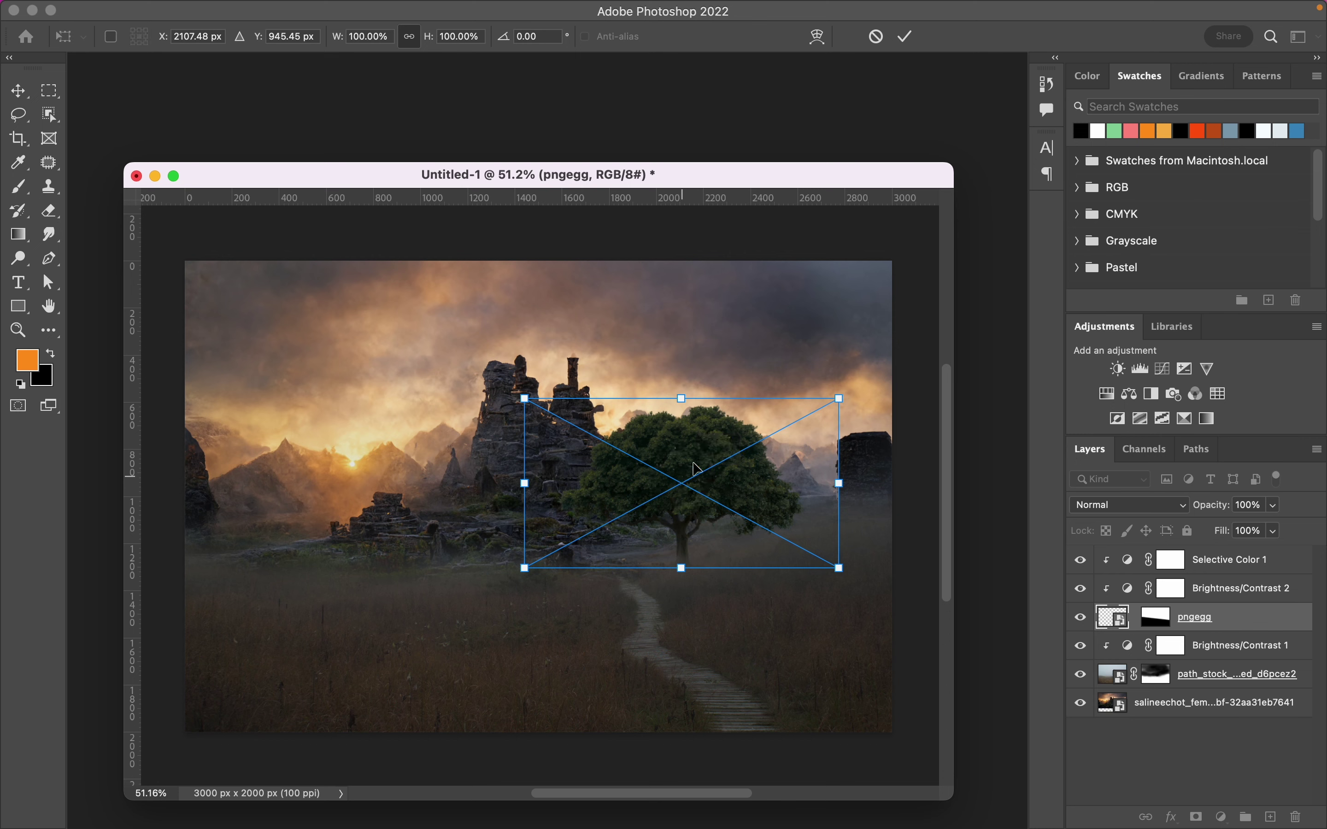
left_click(905, 36)
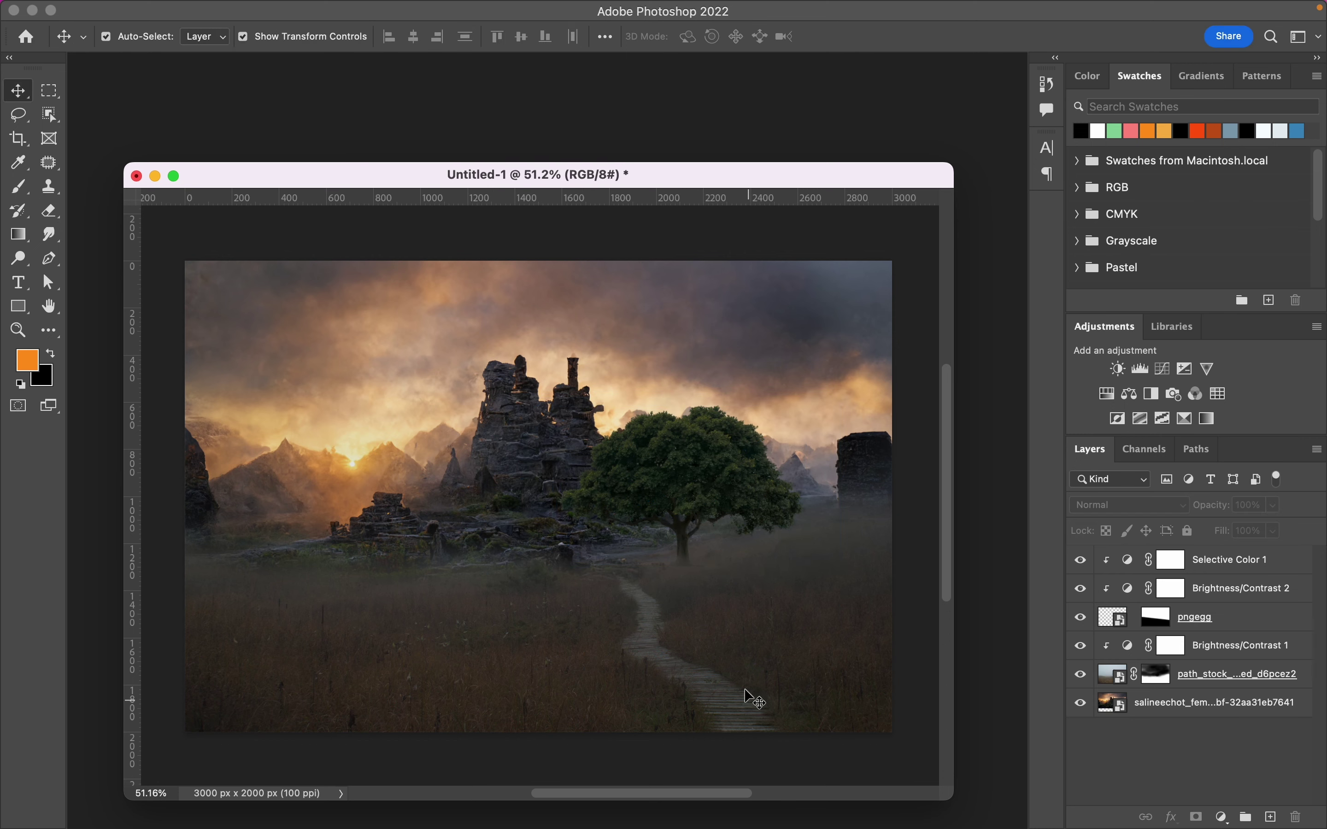
Shift the tree slightly with Free Transform so it stands beside the ruins
scroll(684, 591, "up", 3)
scroll(683, 591, "up", 4)
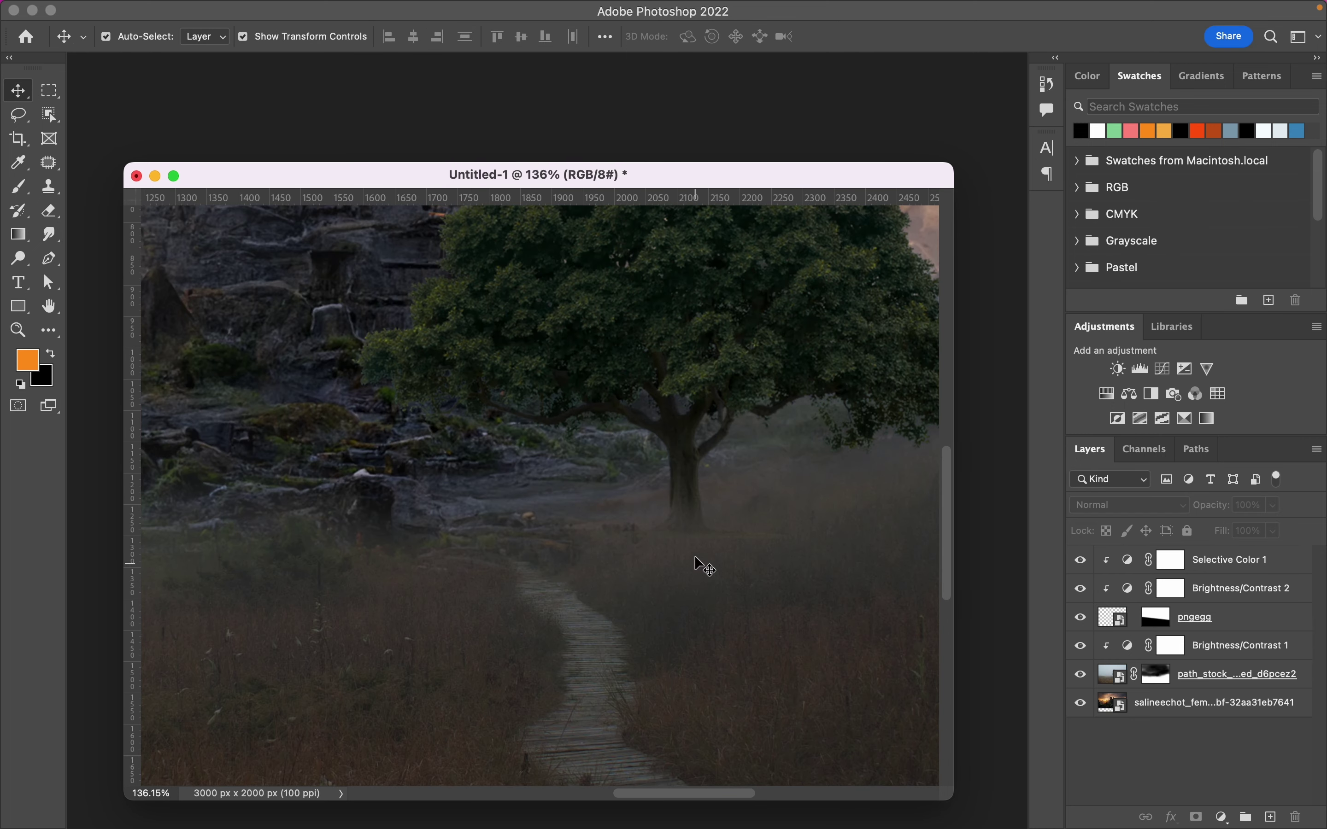
left_click(1116, 614)
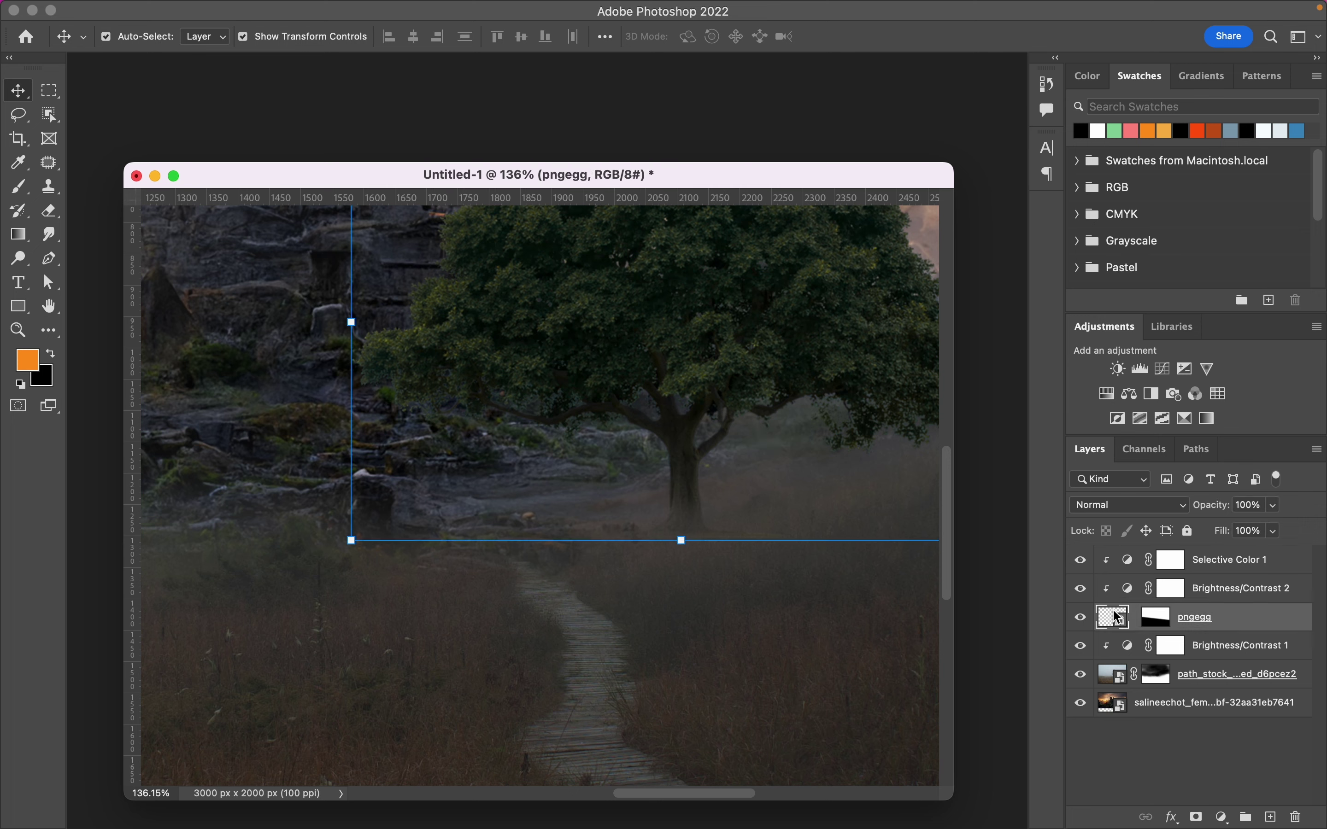
key("ctrl+t")
left_click_drag(758, 508, 763, 514)
left_click(905, 38)
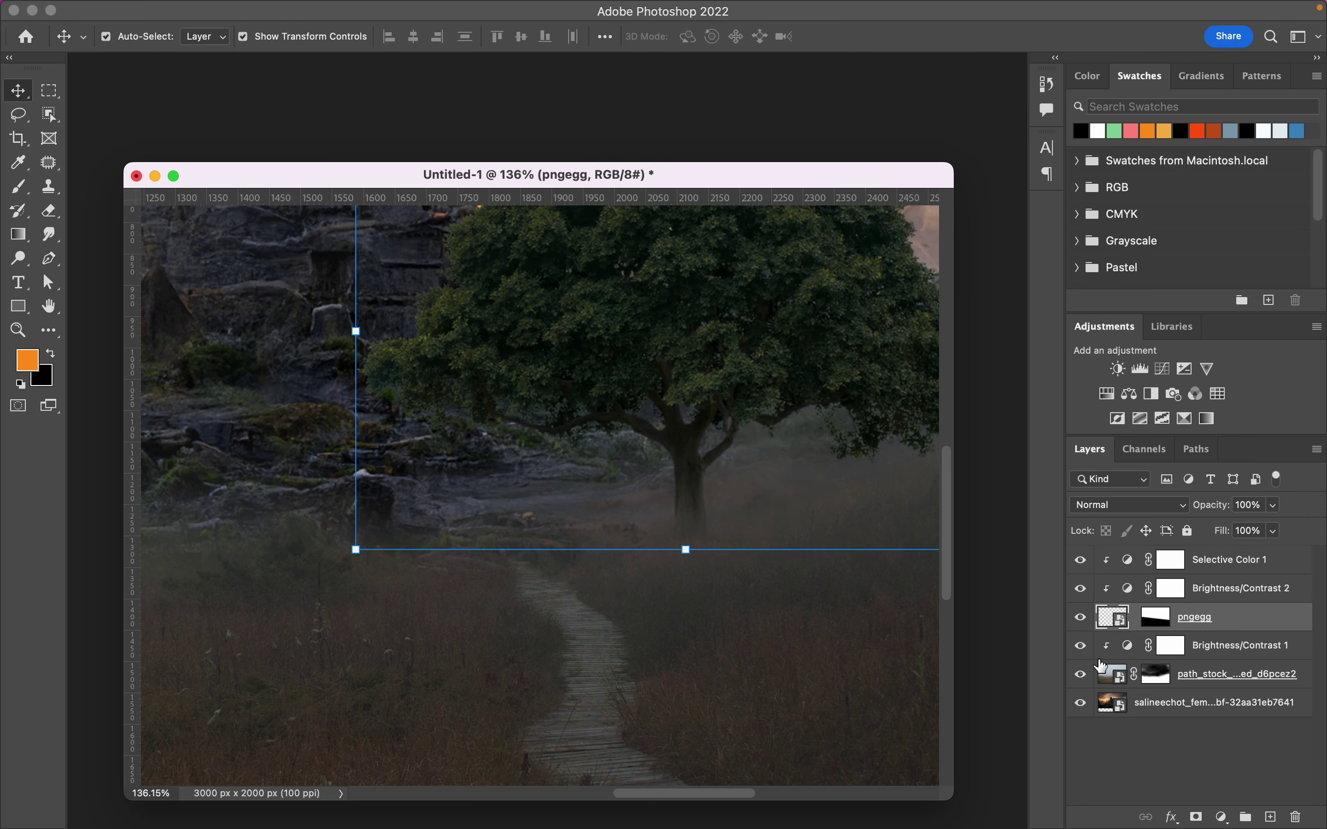
Nudge the path background layer slightly upward, then reselect the tree layer
scroll(794, 548, "down", 3)
scroll(793, 548, "down", 2)
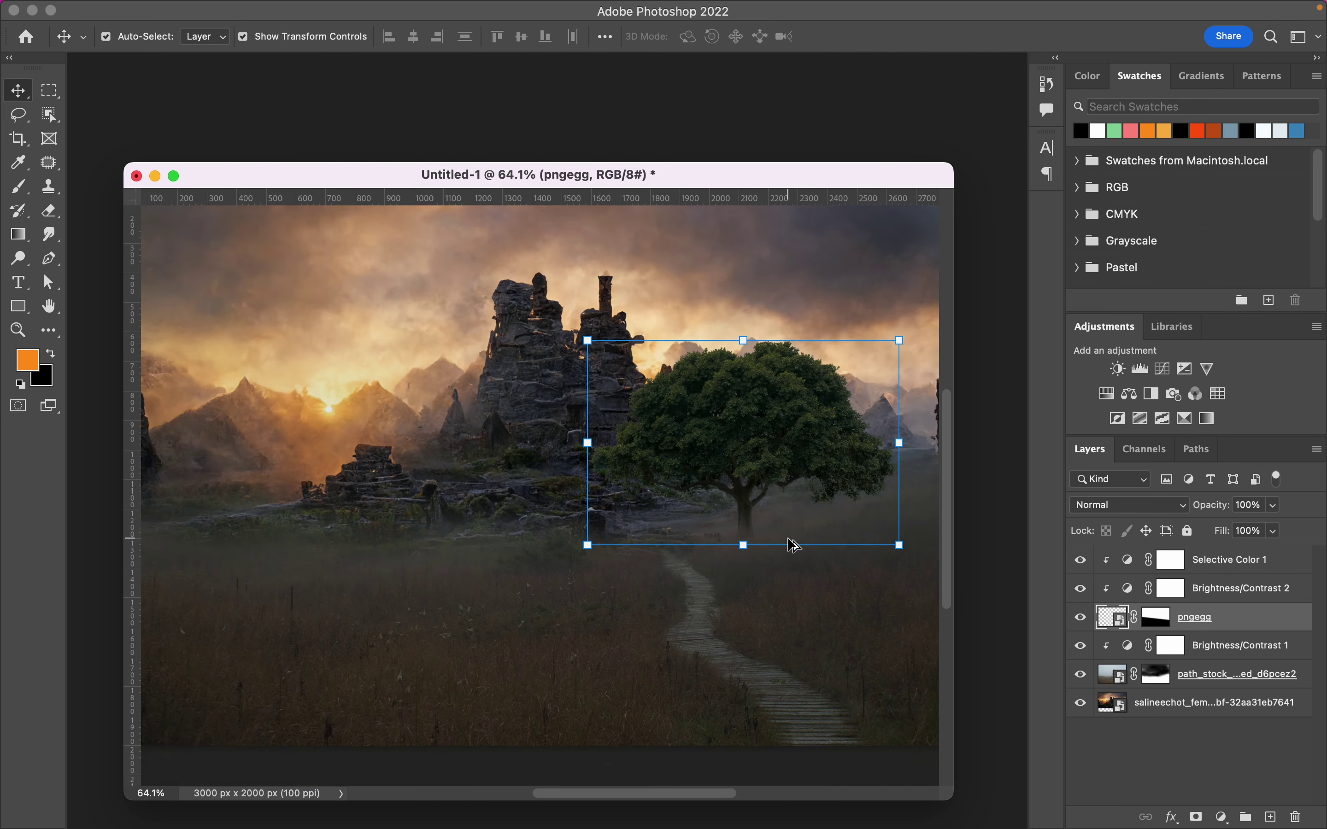
scroll(792, 544, "down", 2)
scroll(794, 545, "down", 1)
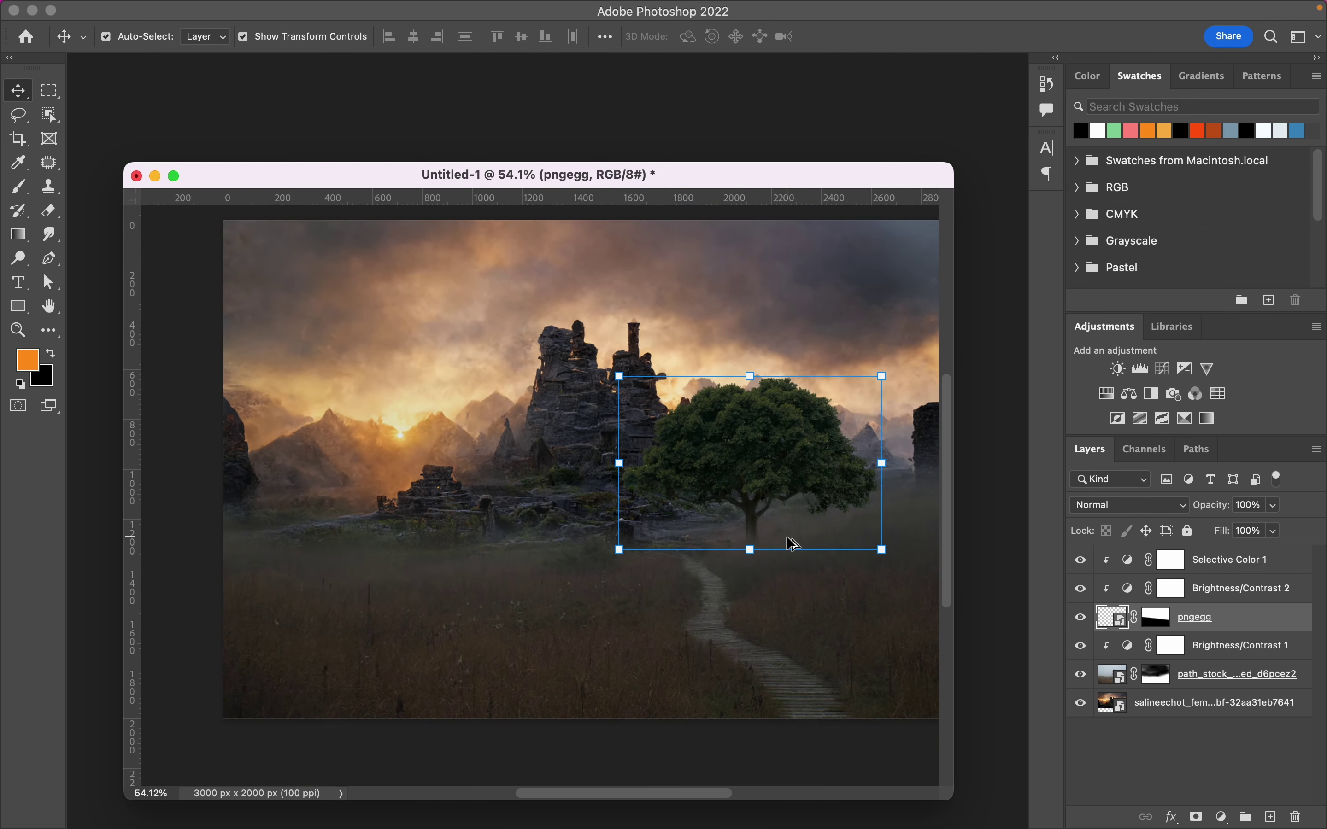
scroll(789, 543, "up", 1)
left_click(868, 683)
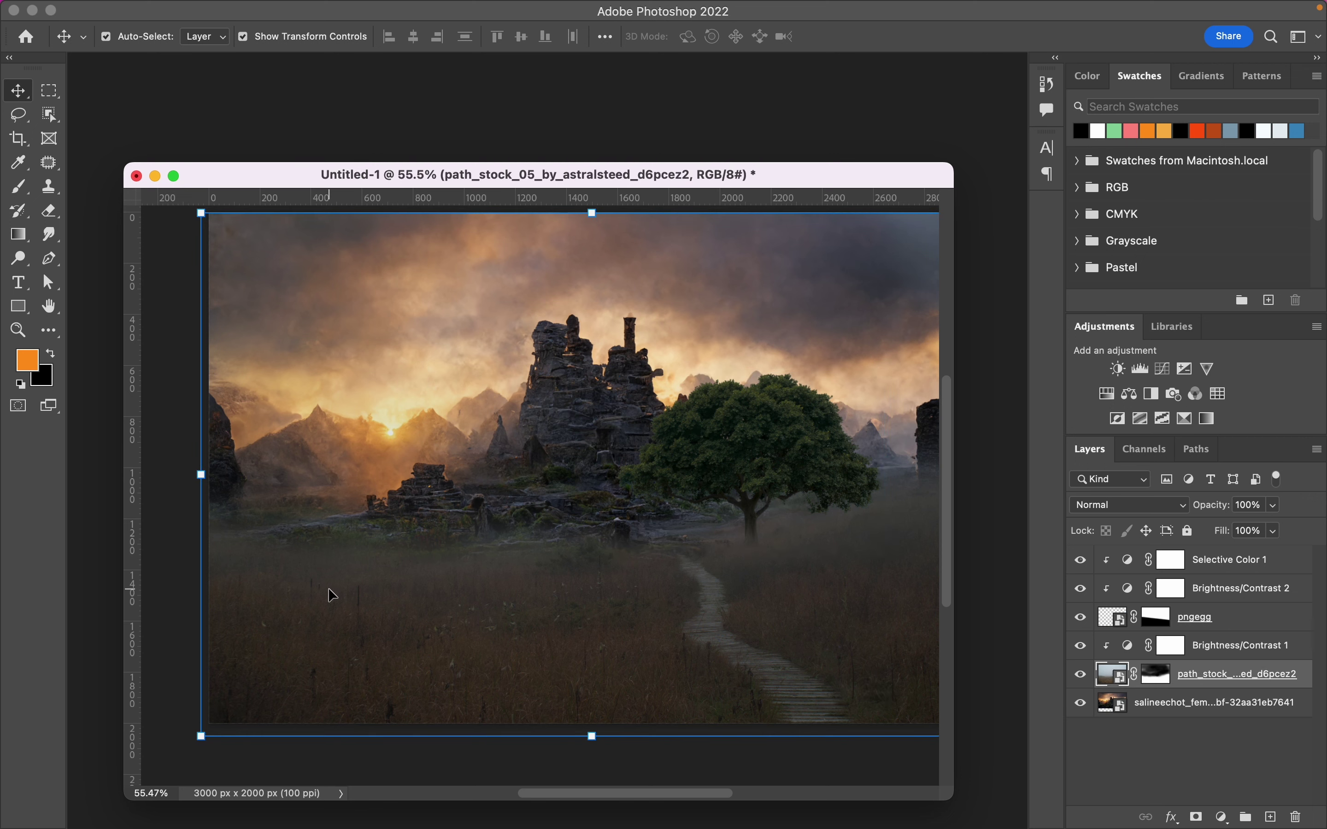
left_click_drag(332, 594, 334, 591)
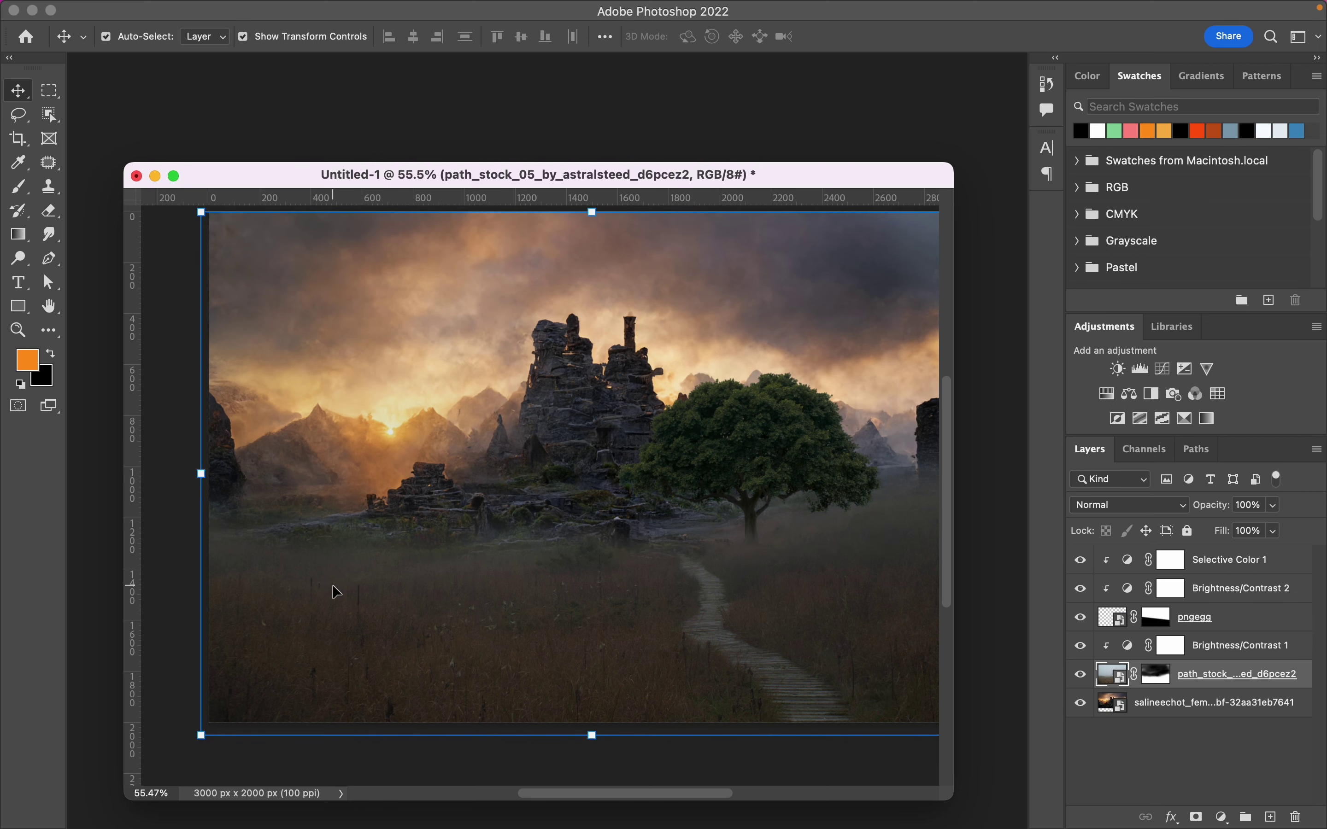
left_click(691, 435)
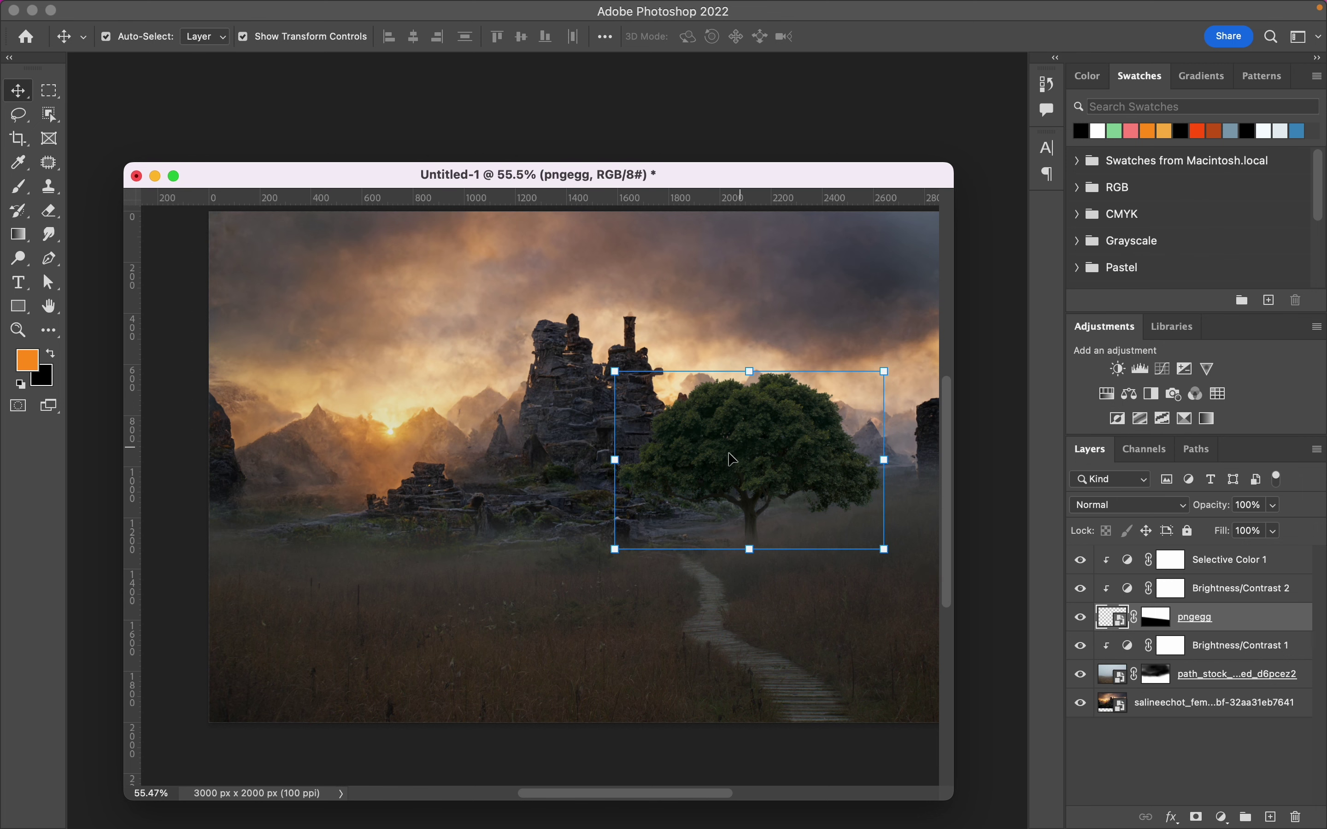
Add an empty Layer 1 clipped to the tree and sample pale cream e8e0ba from the sky as foreground
left_click(1270, 817)
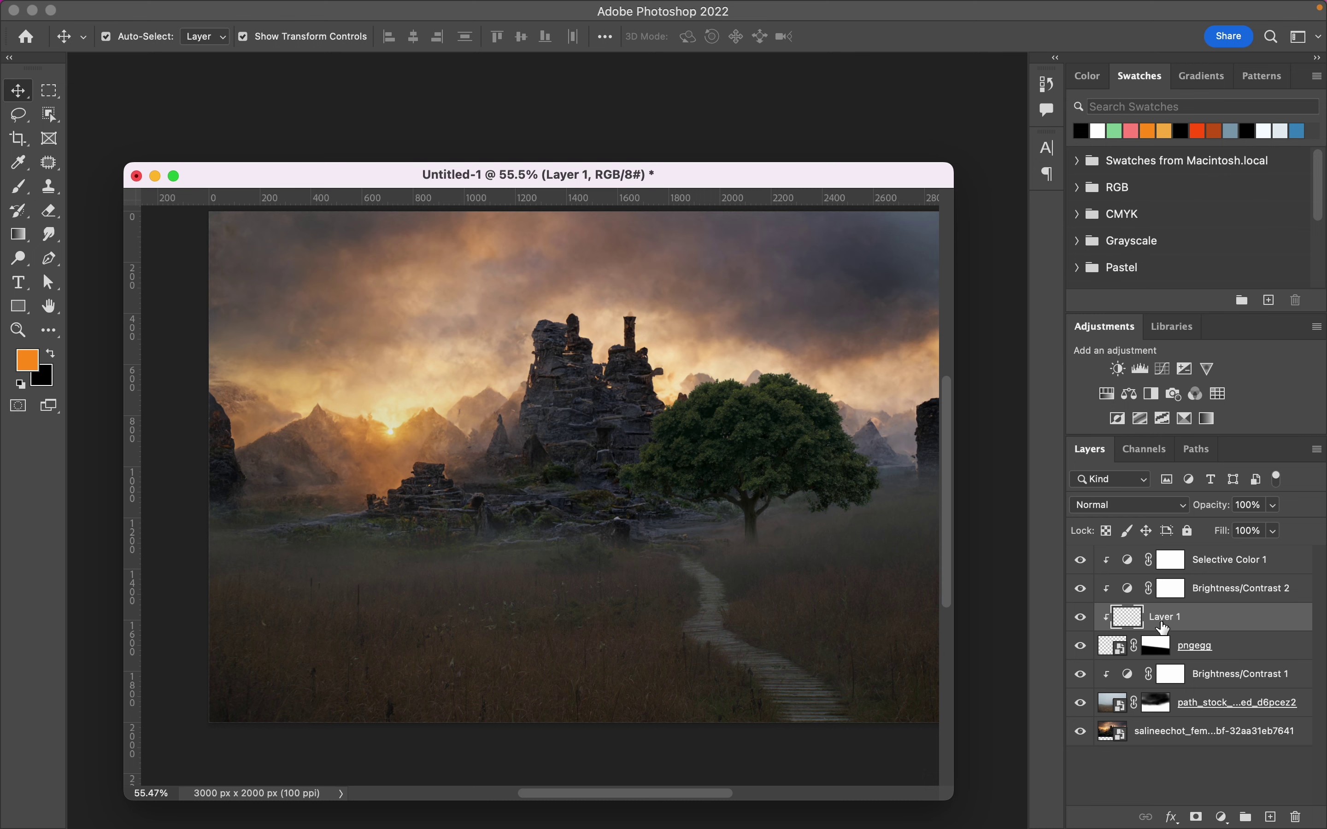
left_click(34, 366)
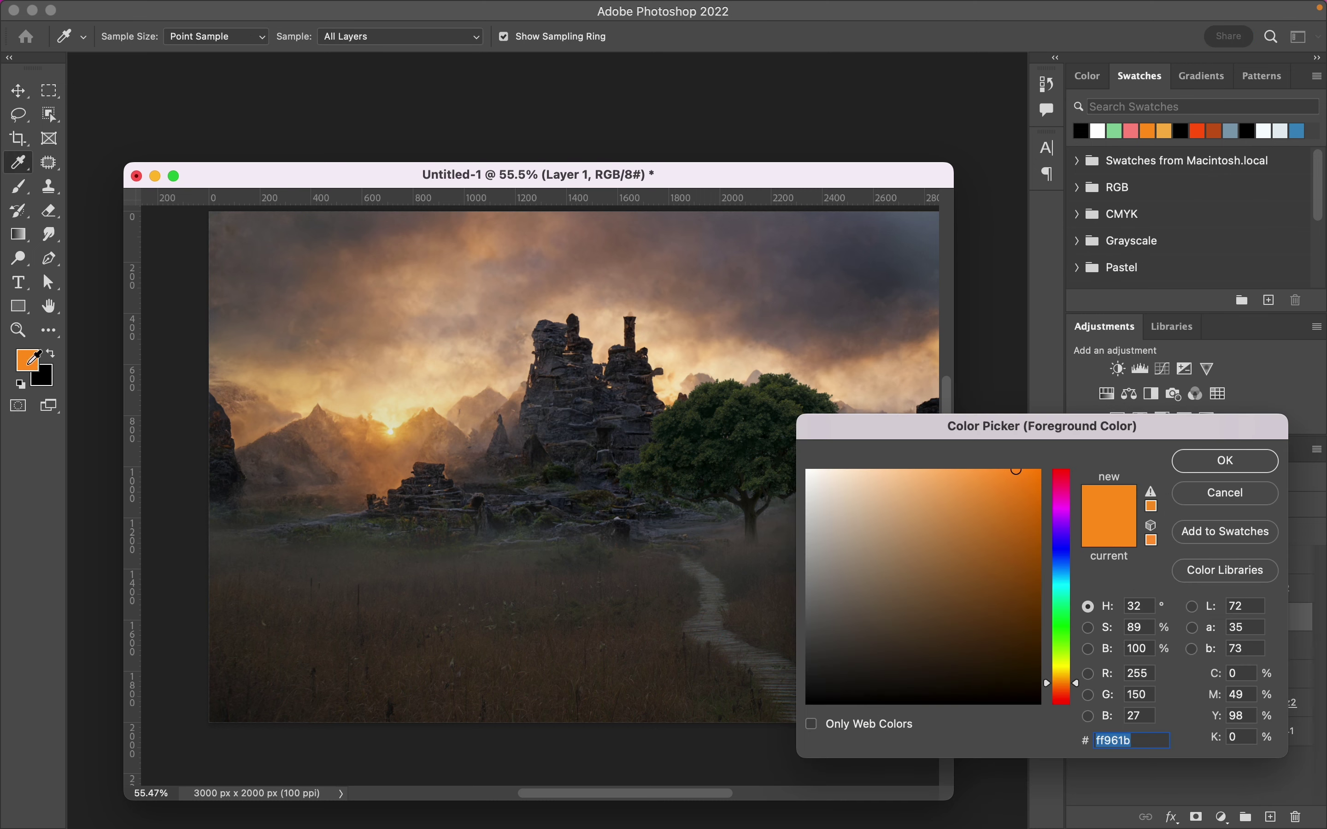
left_click(397, 427)
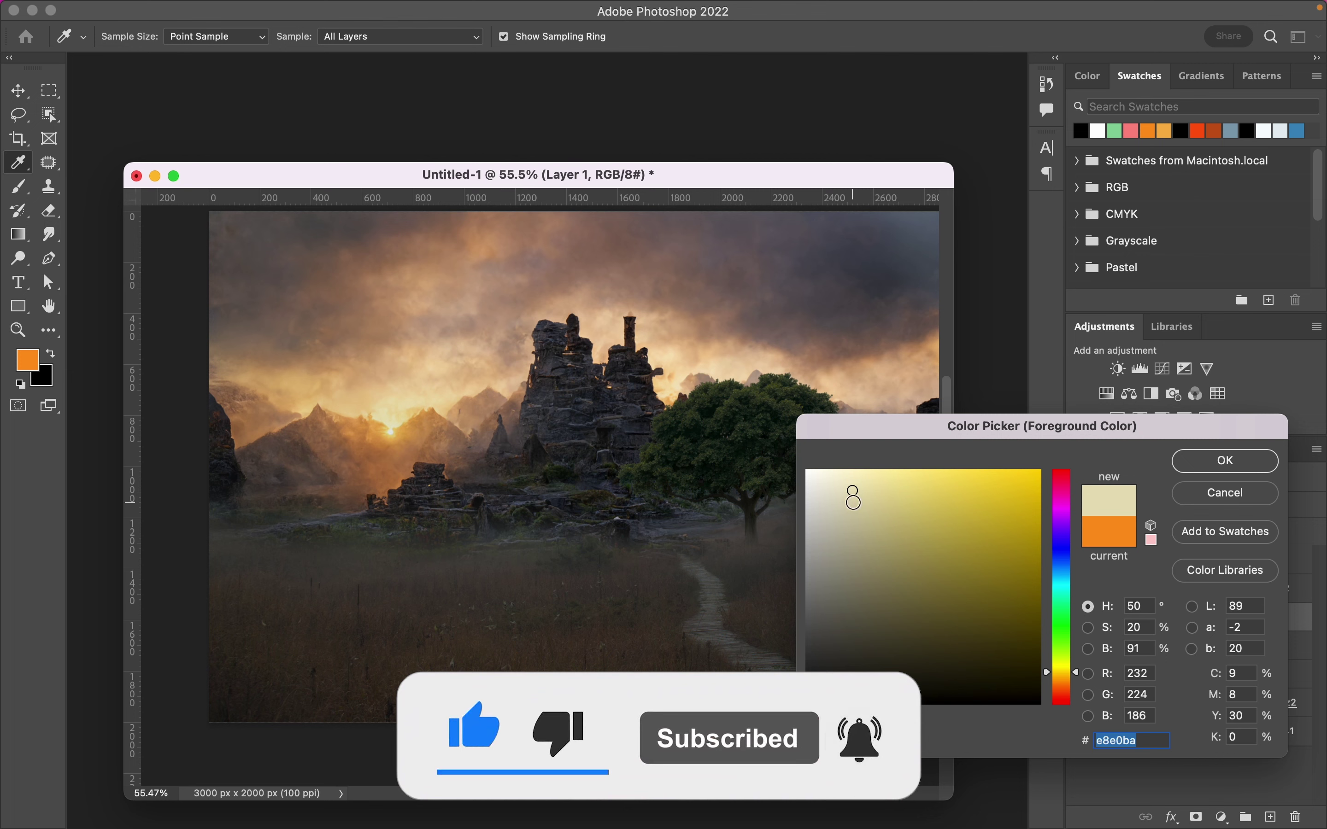
left_click(1223, 461)
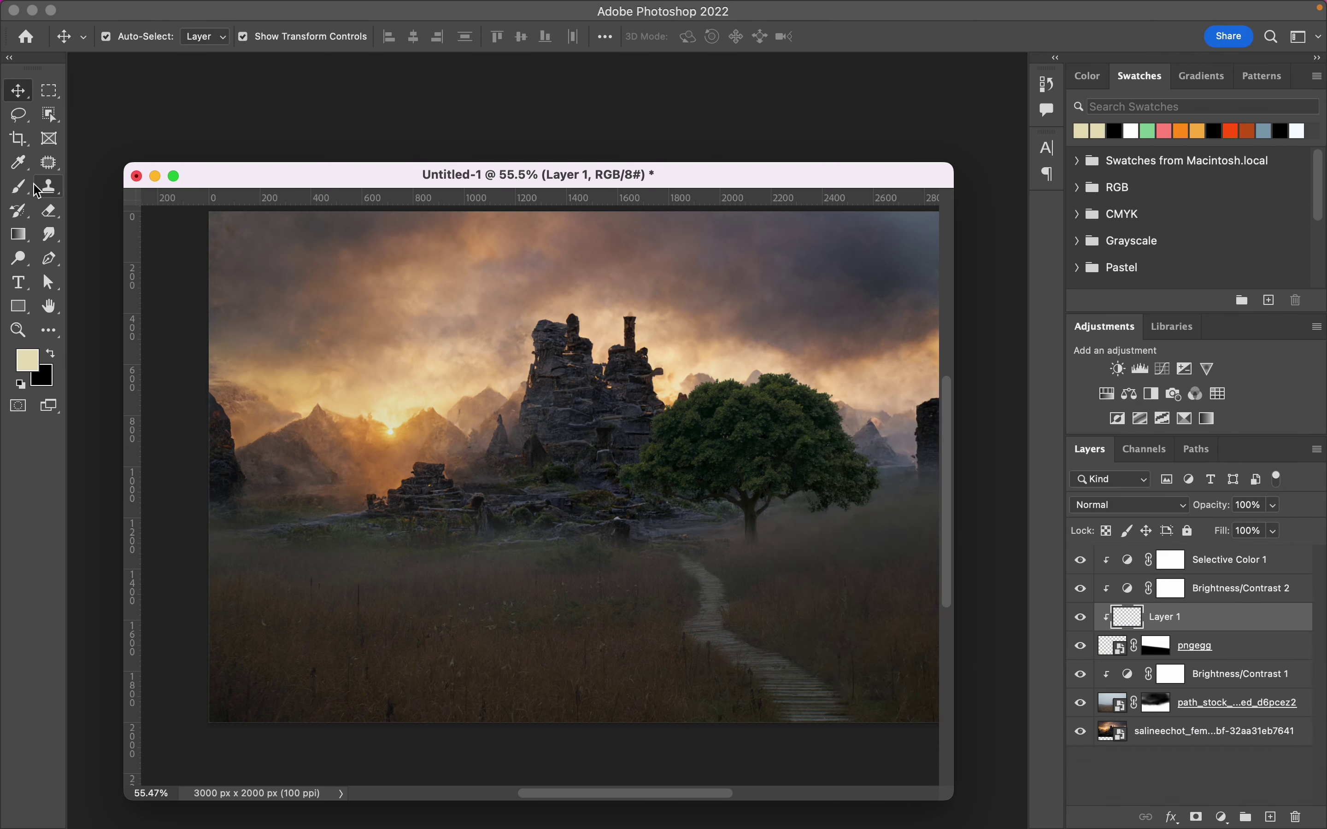
left_click(20, 188)
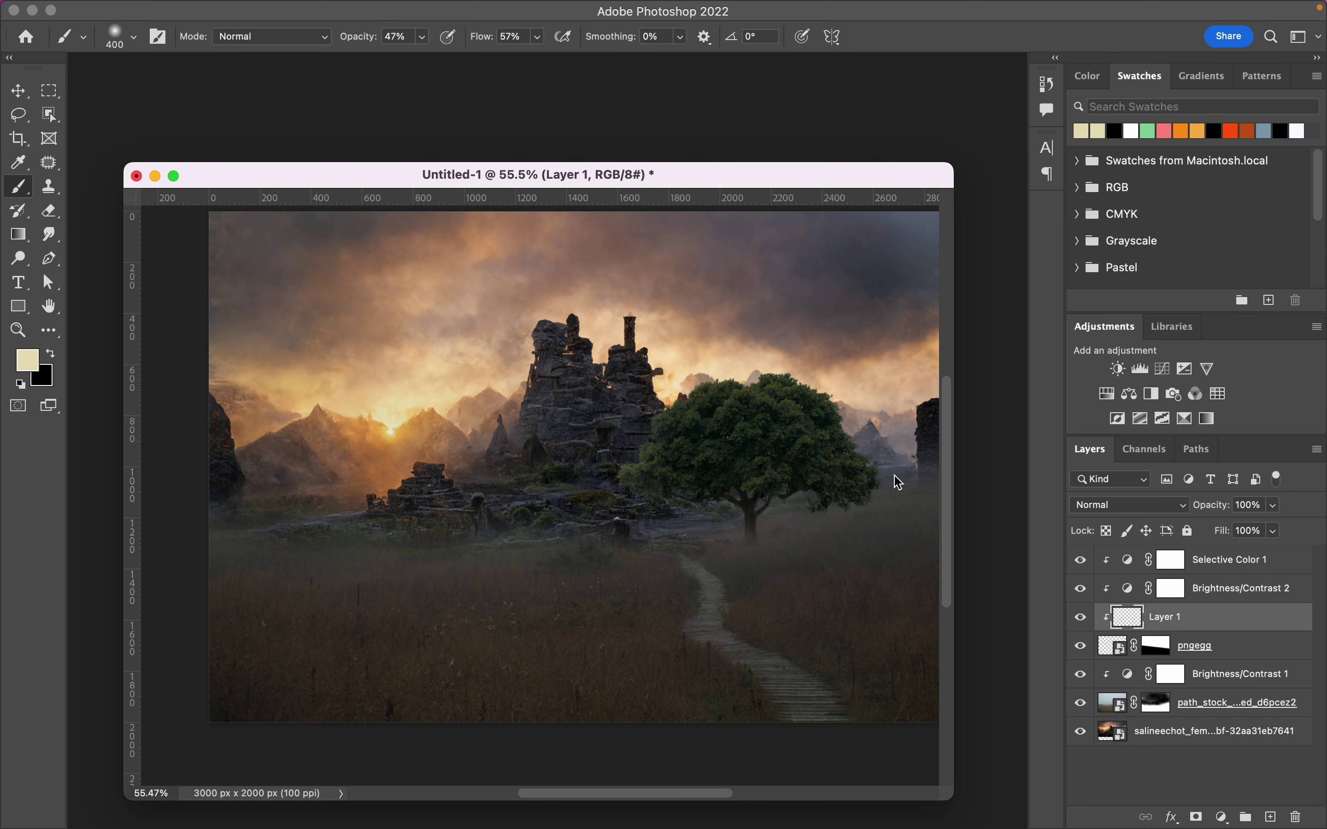
Try Color Dodge, settle on Soft Light for Layer 1, and toggle its visibility to compare
left_click(1130, 504)
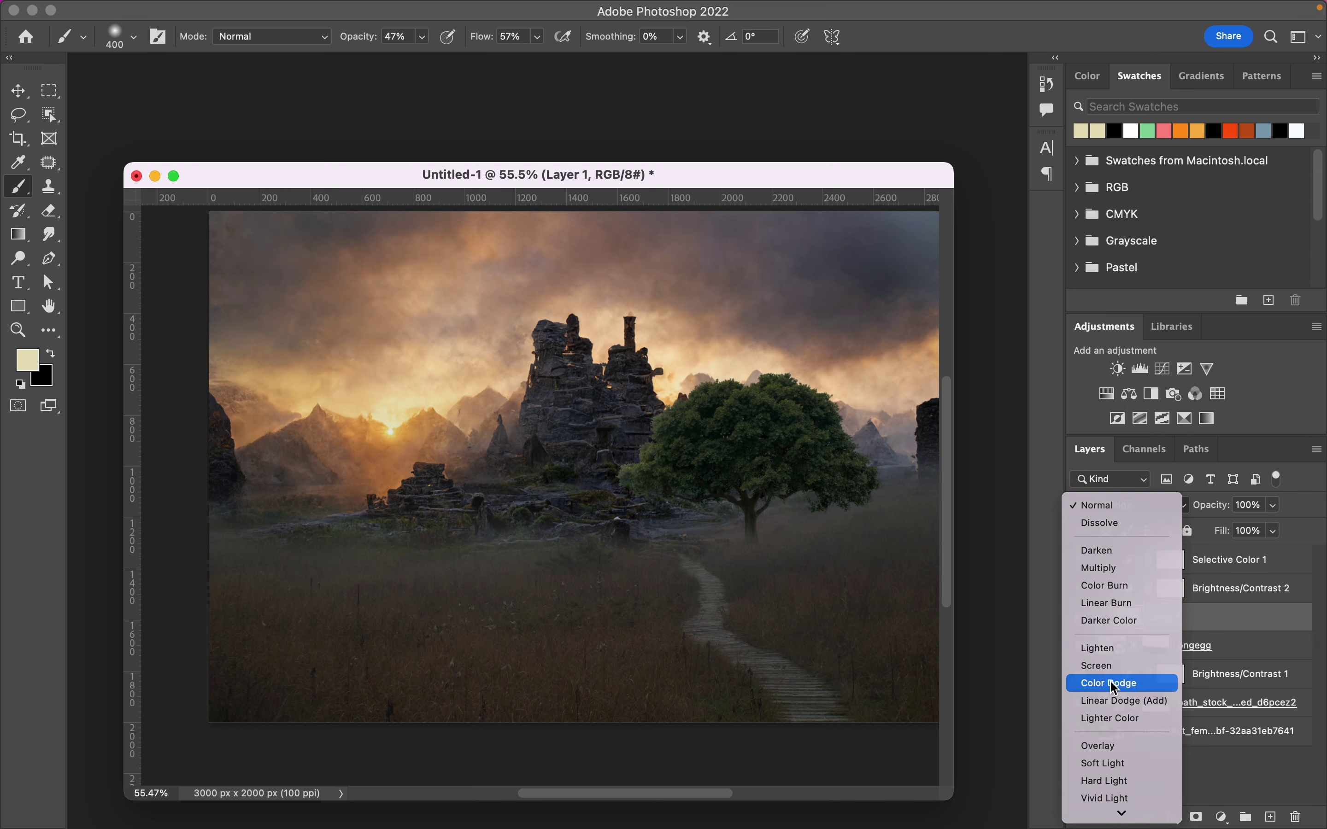
left_click(1113, 685)
left_click(1113, 508)
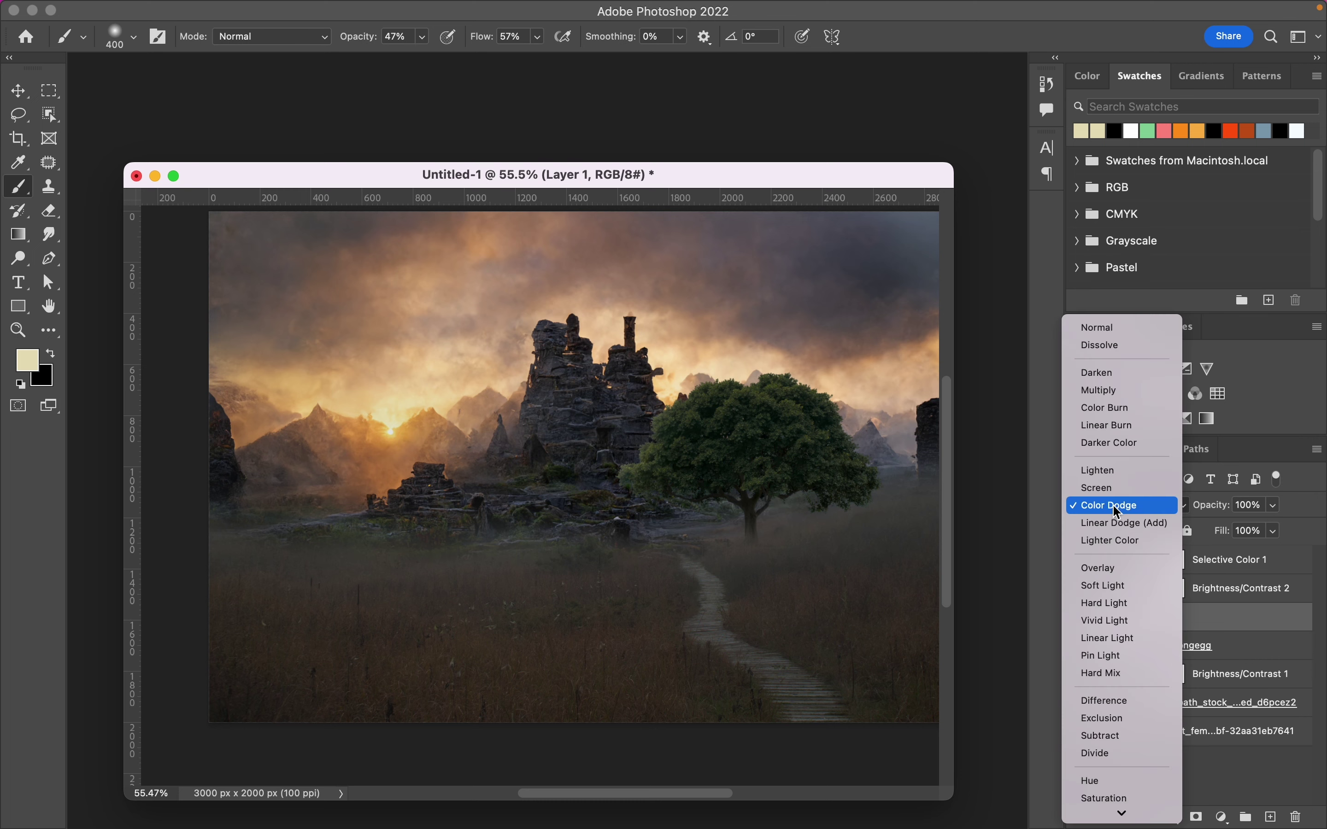
left_click(1110, 587)
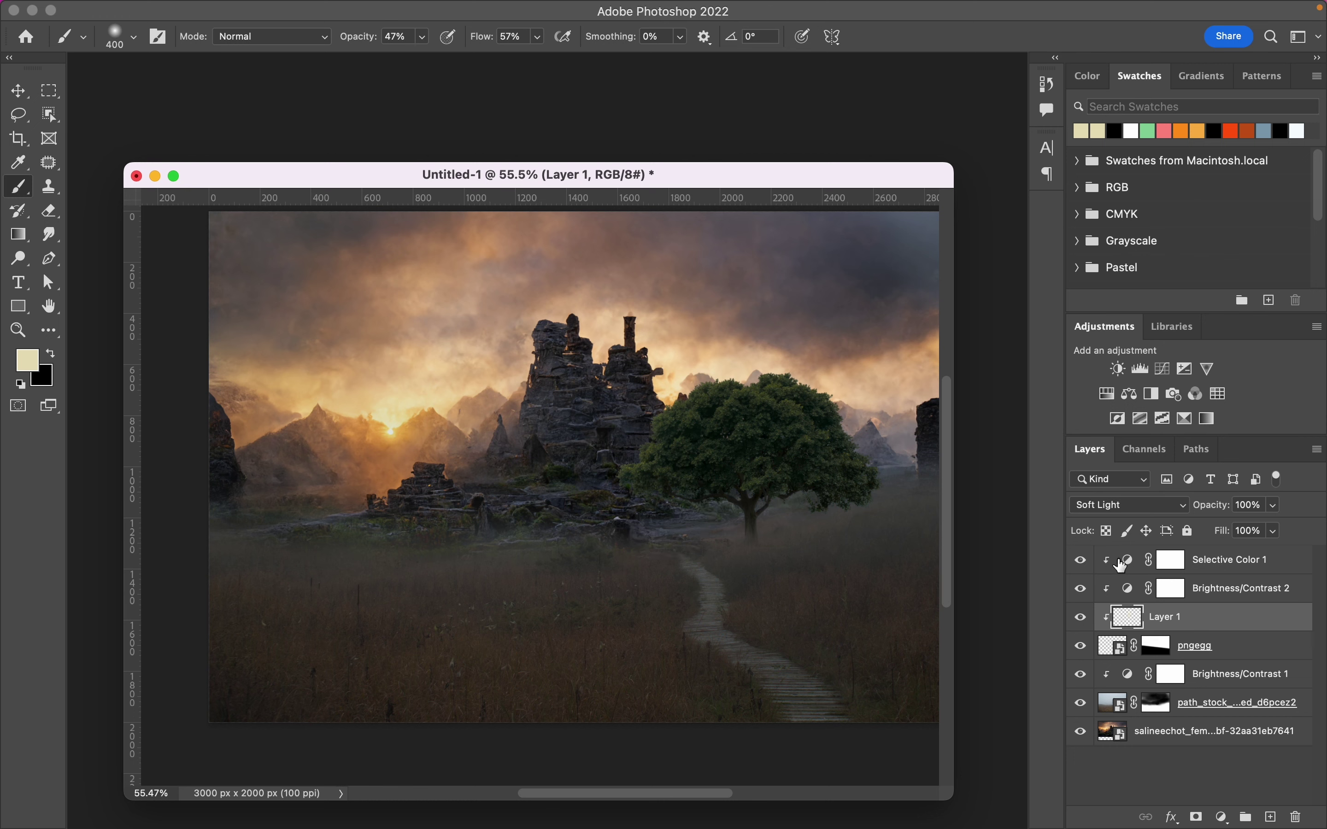
left_click(1080, 619)
left_click(1079, 619)
Open the bird silhouette PNG from the stock images folder in its own Photoshop window
left_click(30, 91)
scroll(764, 584, "down", 2)
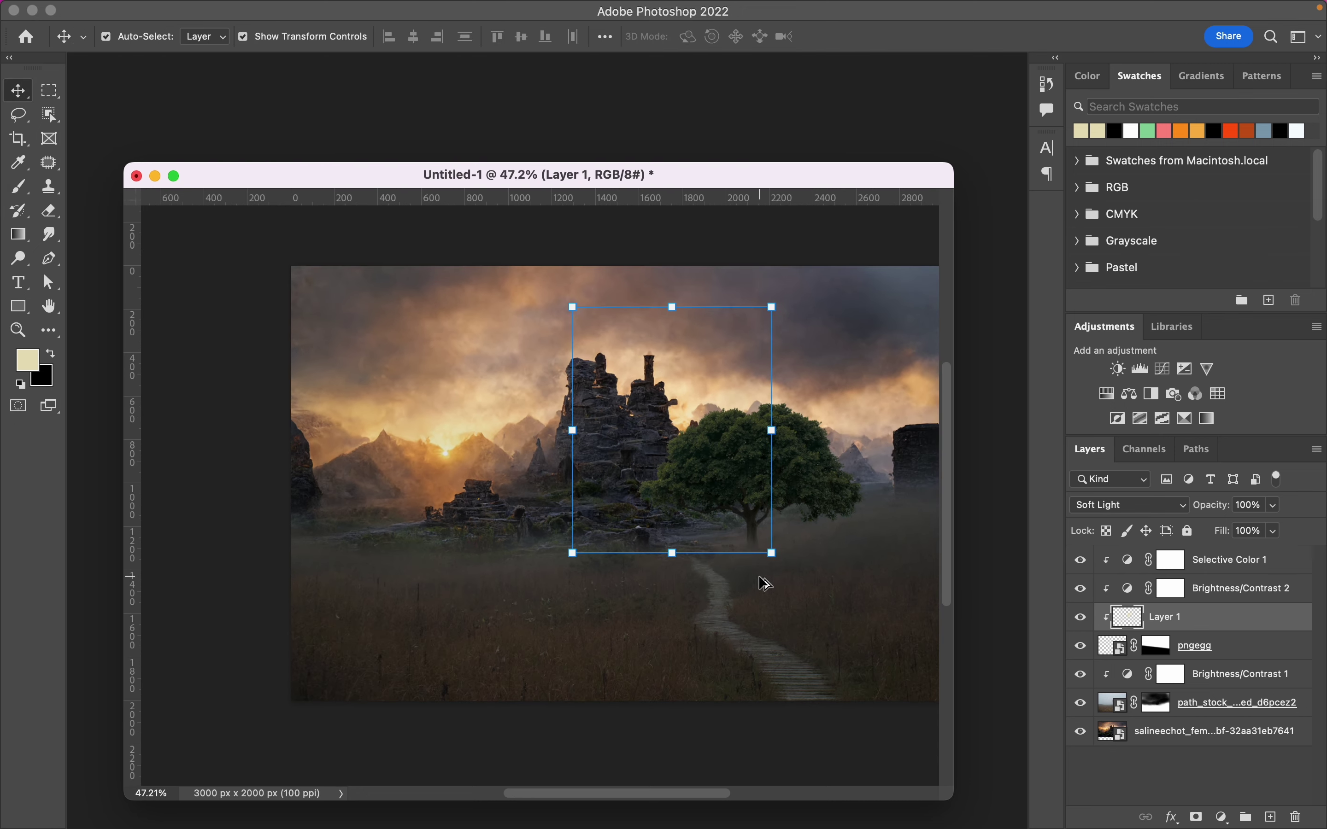
scroll(763, 584, "up", 2)
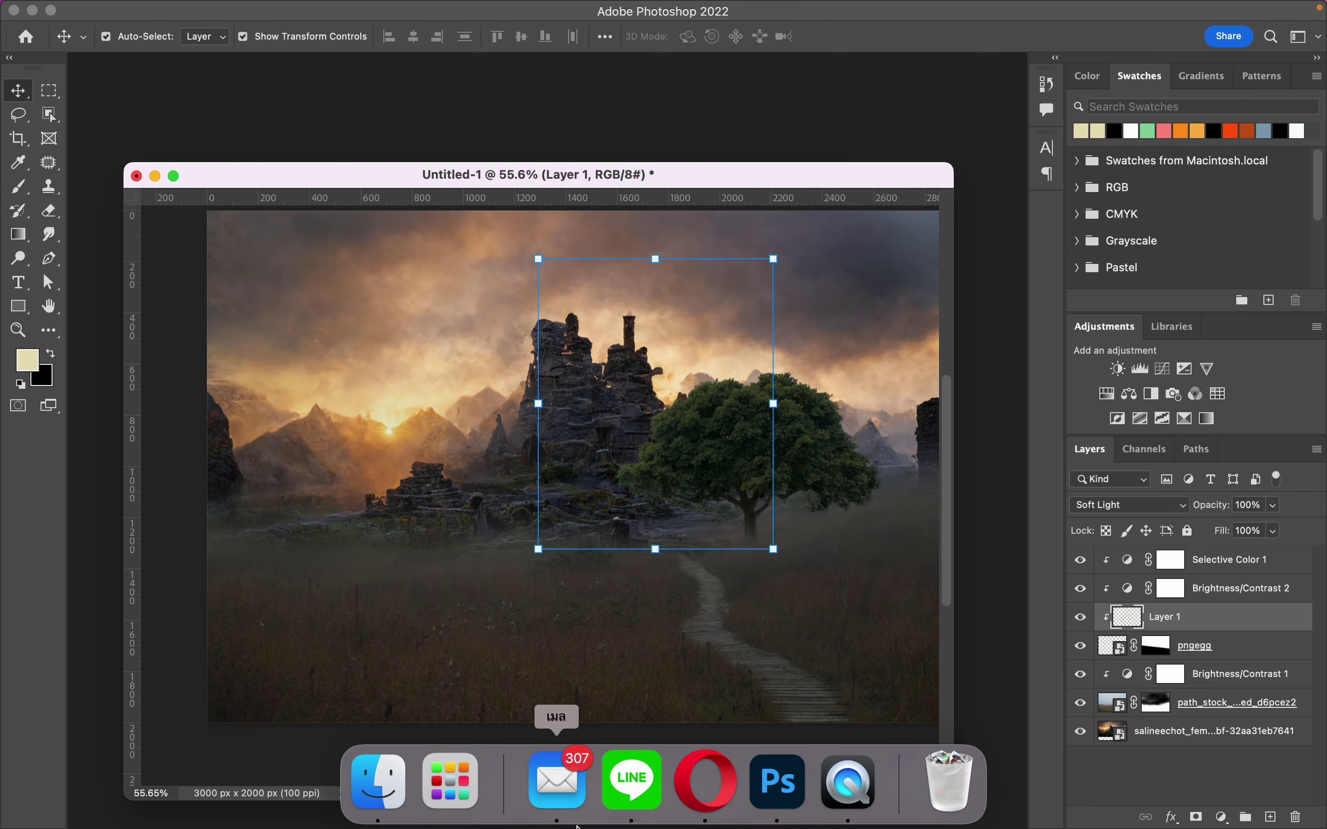
left_click(384, 778)
scroll(810, 423, "down", 5)
scroll(810, 422, "down", 1)
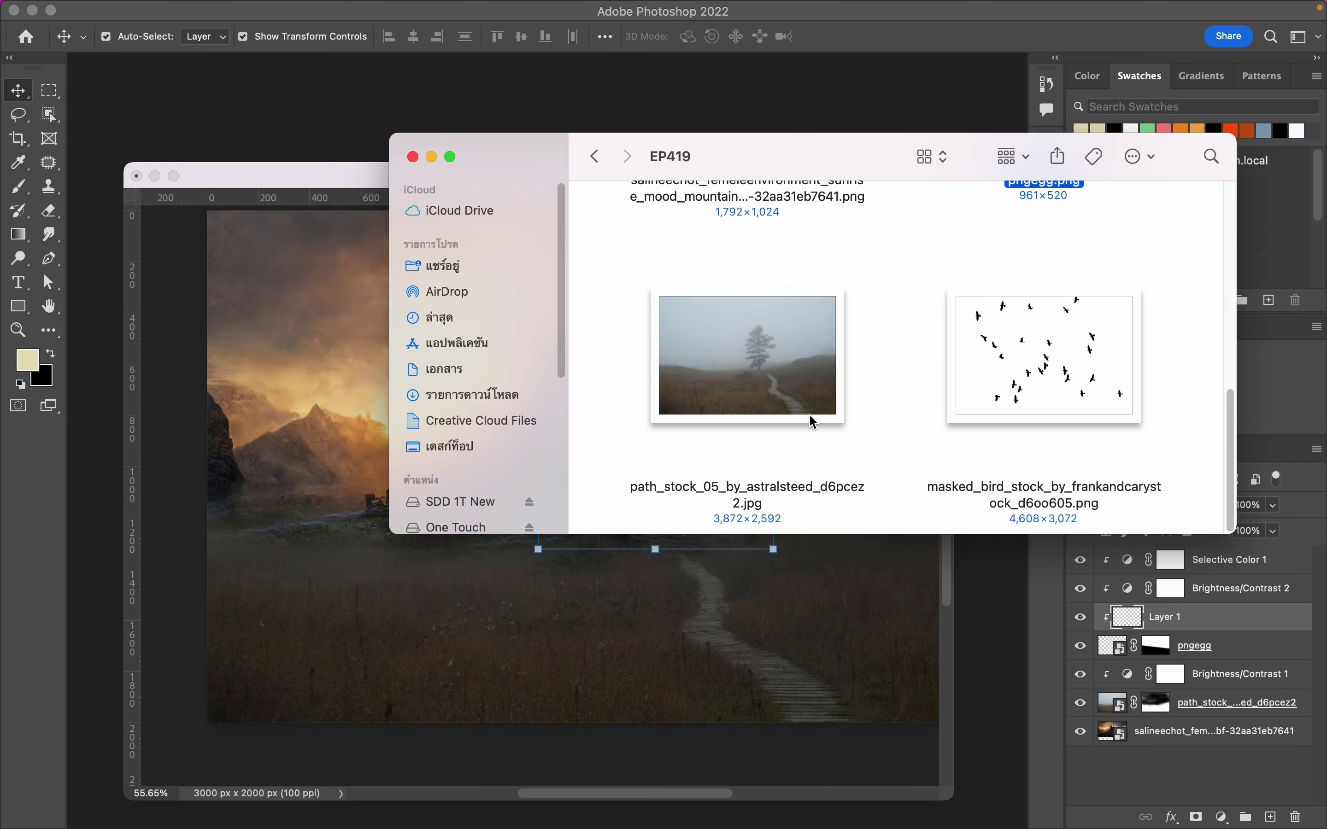
scroll(826, 411, "up", 2)
mouse_move(1021, 412)
left_mouse_down()
mouse_move(208, 75)
mouse_move(266, 95)
left_mouse_up()
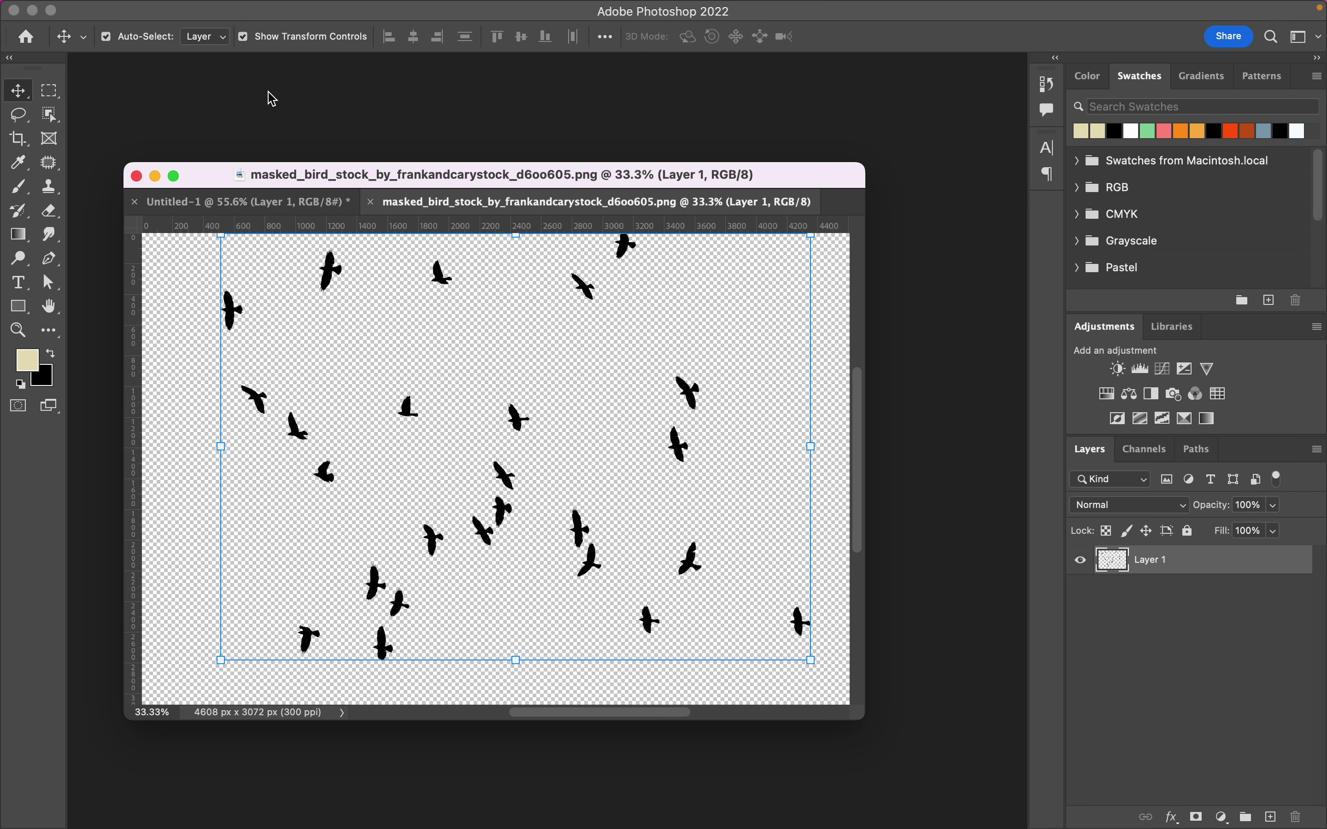
left_click_drag(420, 204, 488, 289)
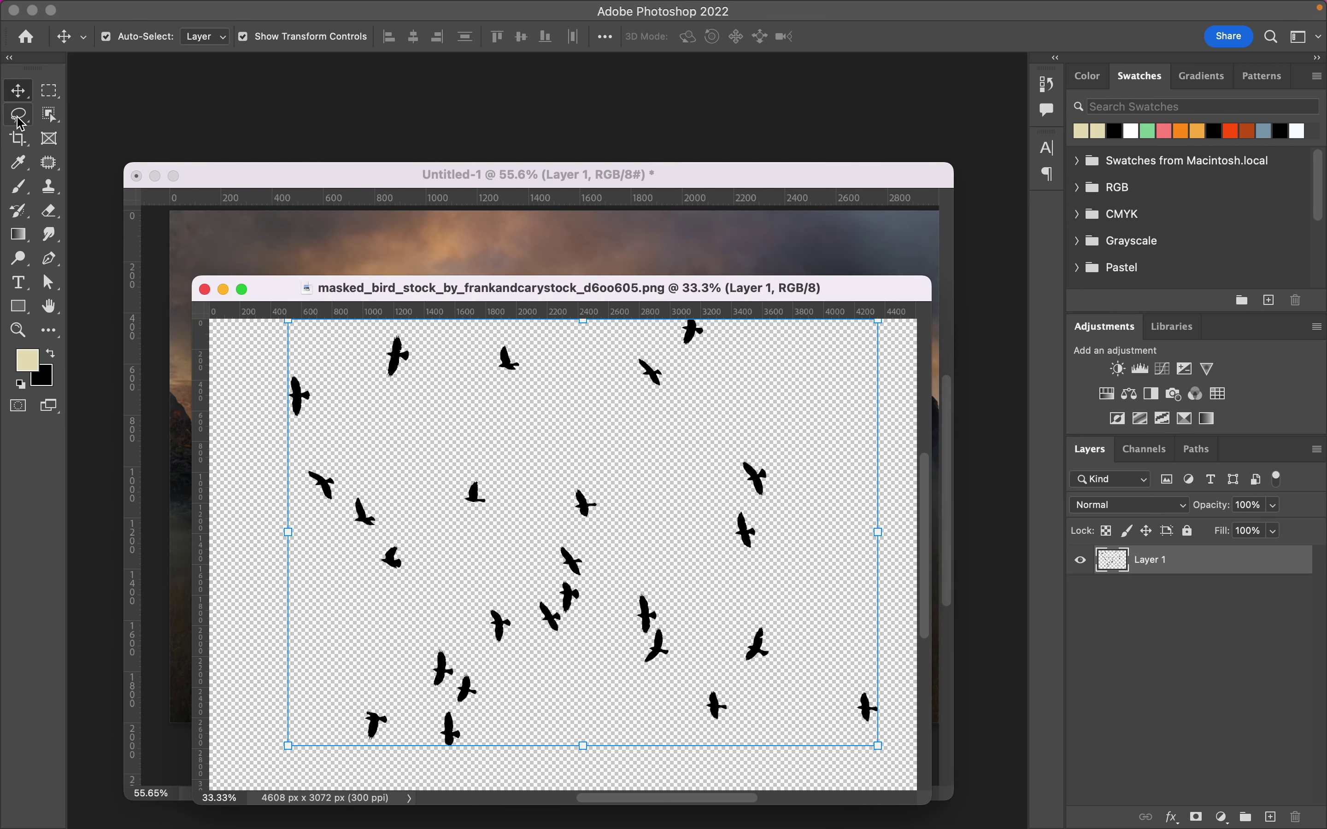
Lasso the two right-hand birds, cut them to Layer 2, and place it atop the composite
key("l")
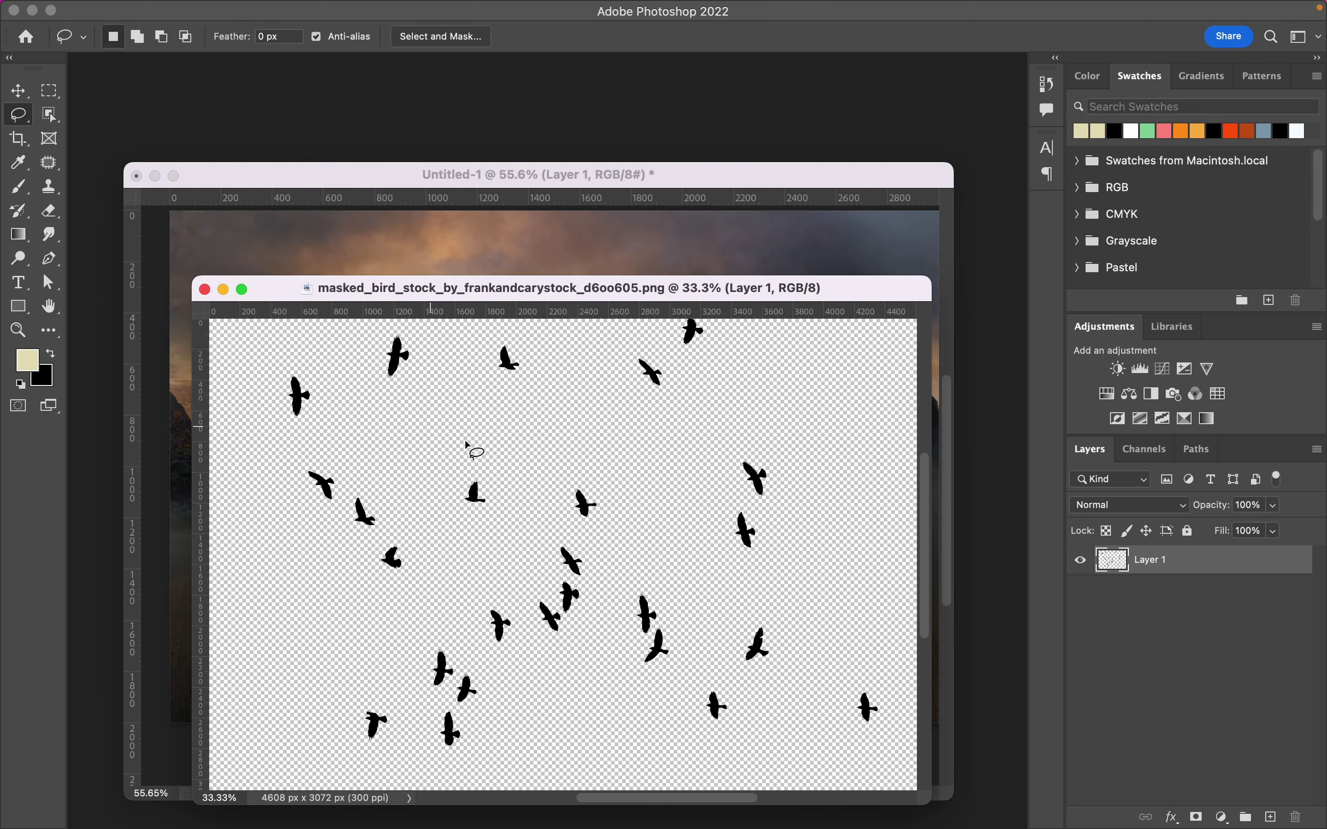
left_click_drag(729, 441, 842, 457)
key("shift")
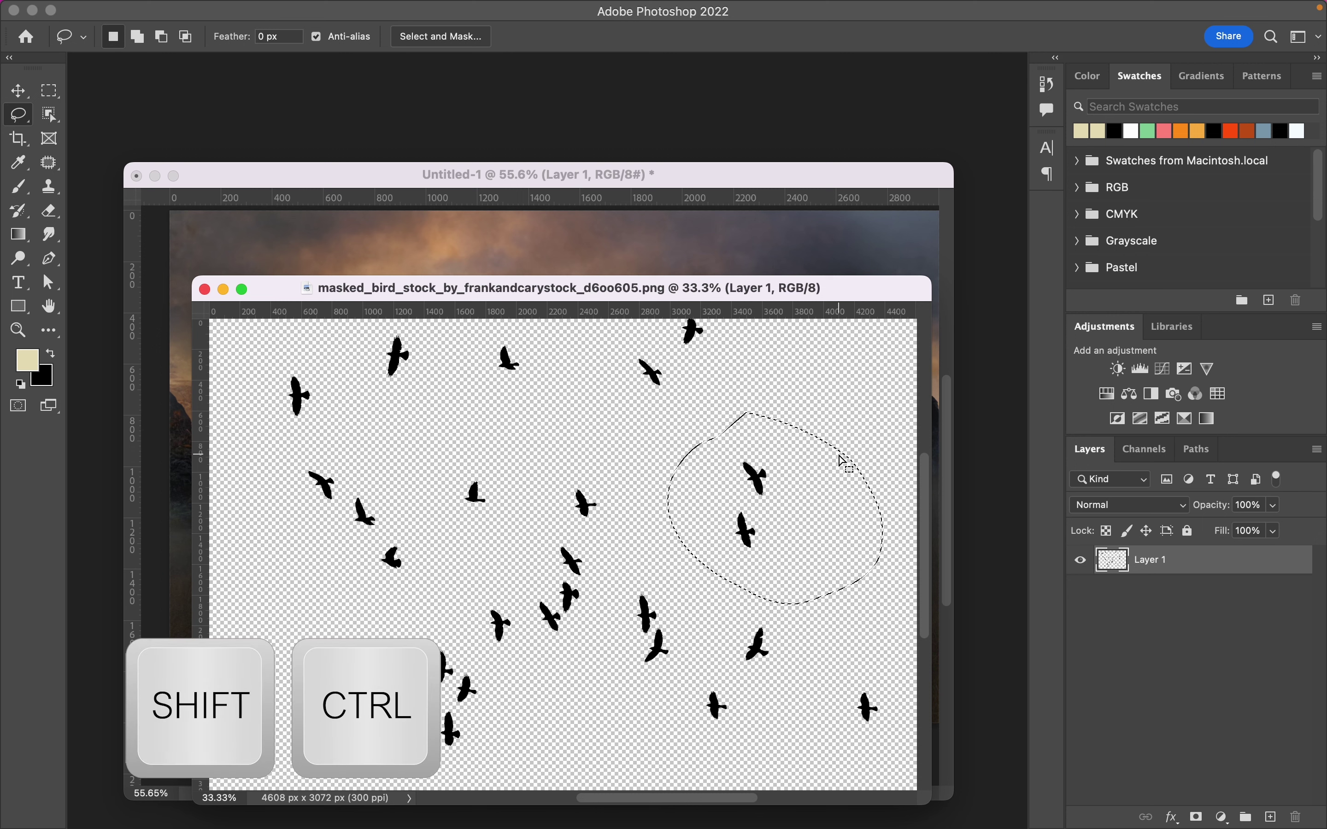
key("ctrl+shift+j")
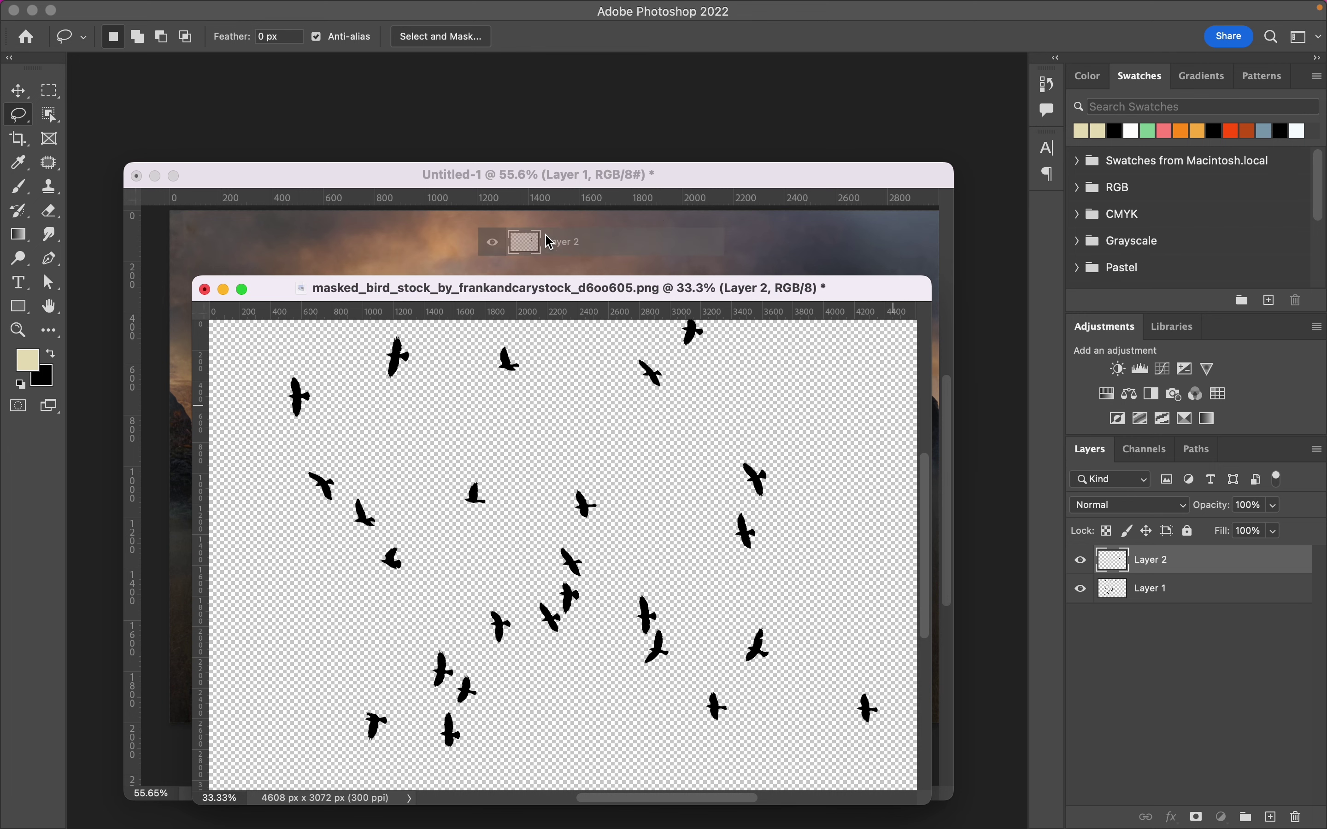
left_click_drag(1123, 560, 560, 262)
left_click_drag(1209, 630, 1222, 559)
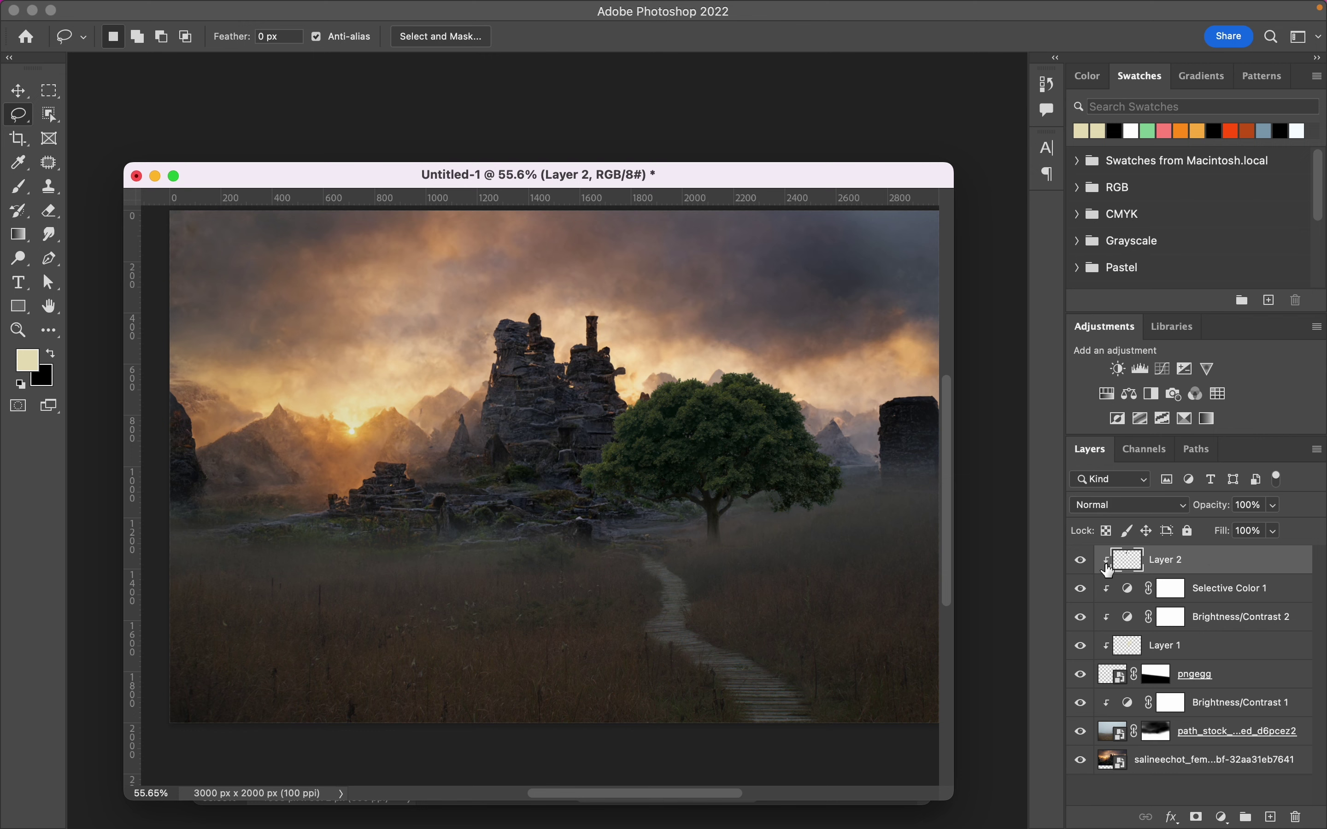
Release Layer 2's clipping mask and shrink the two birds to about 19% above the tree
right_click(1179, 566)
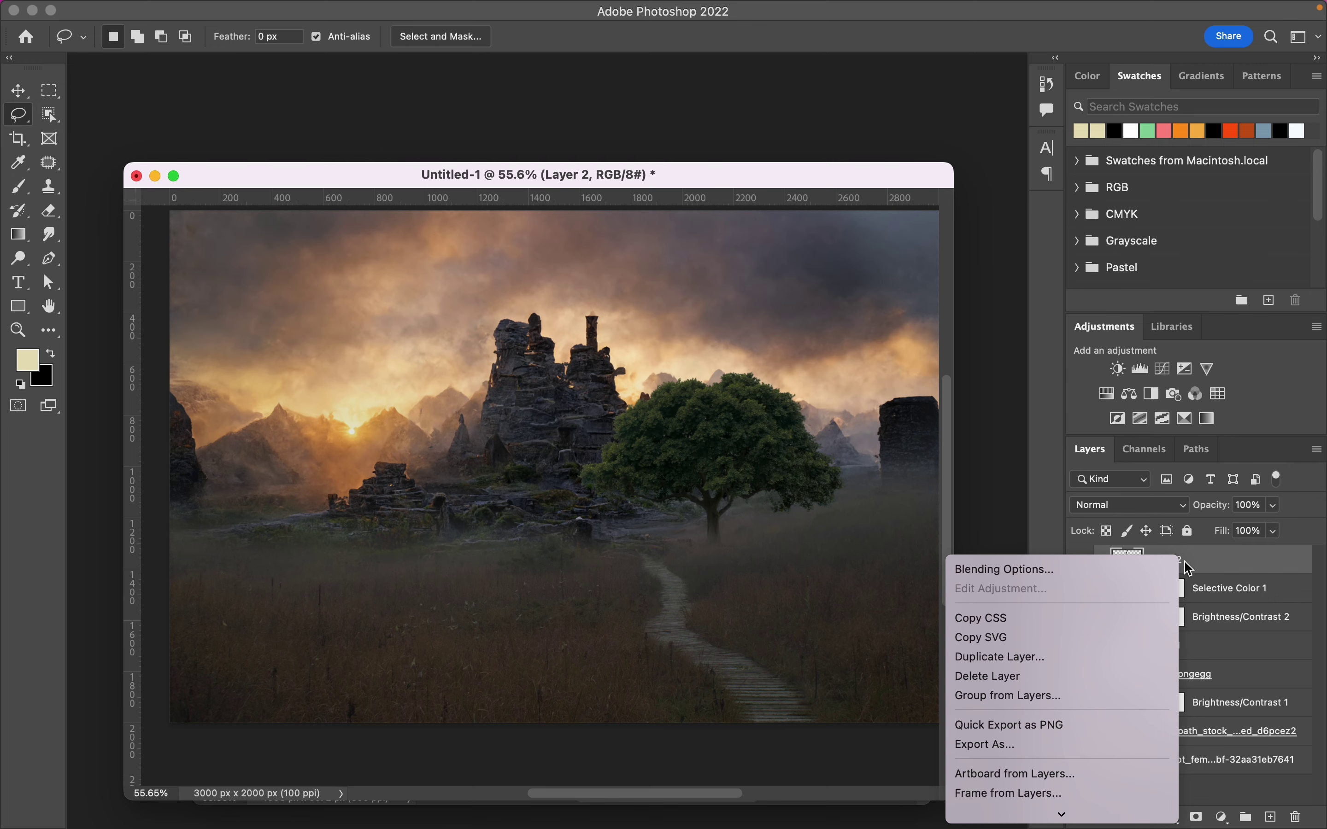
left_click(1186, 565)
right_click(1170, 570)
mouse_move(1060, 814)
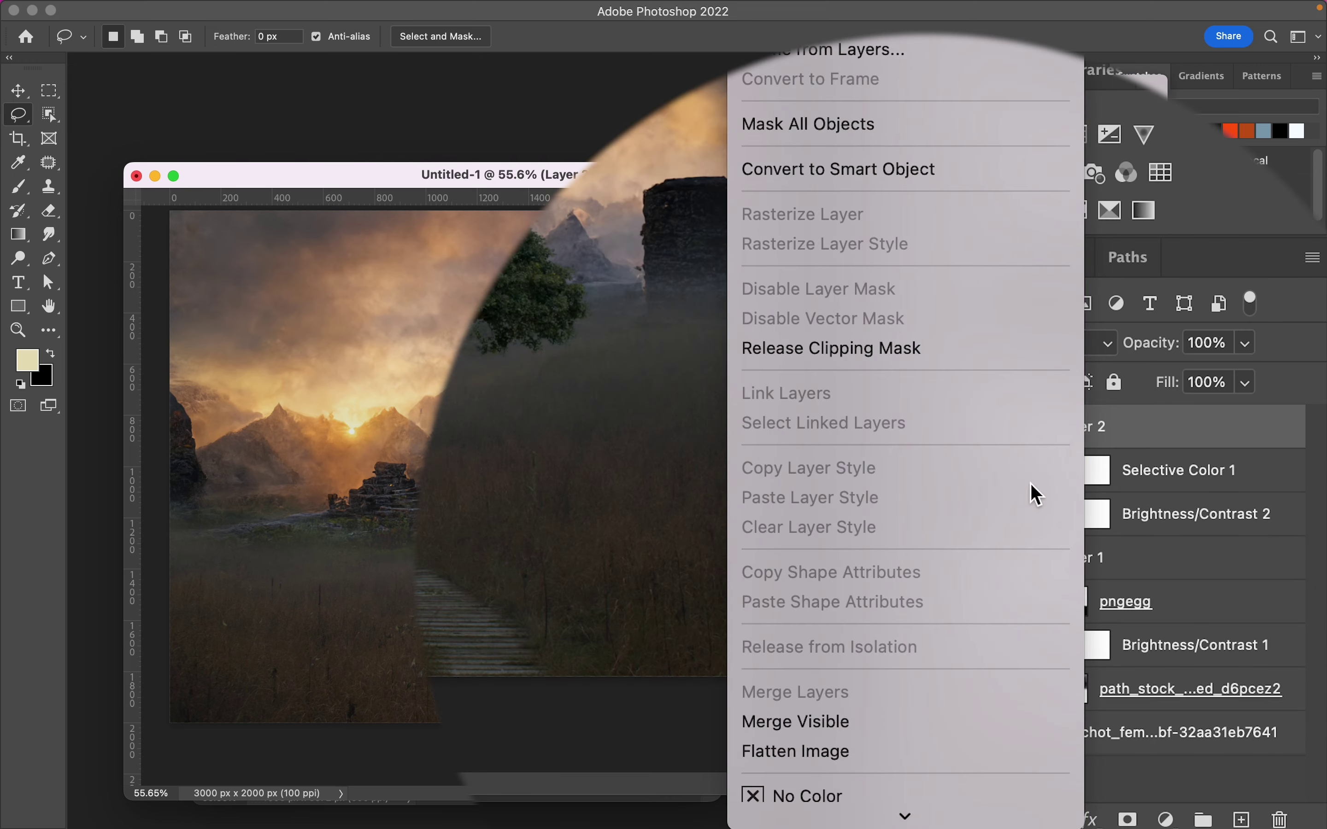
left_click(818, 361)
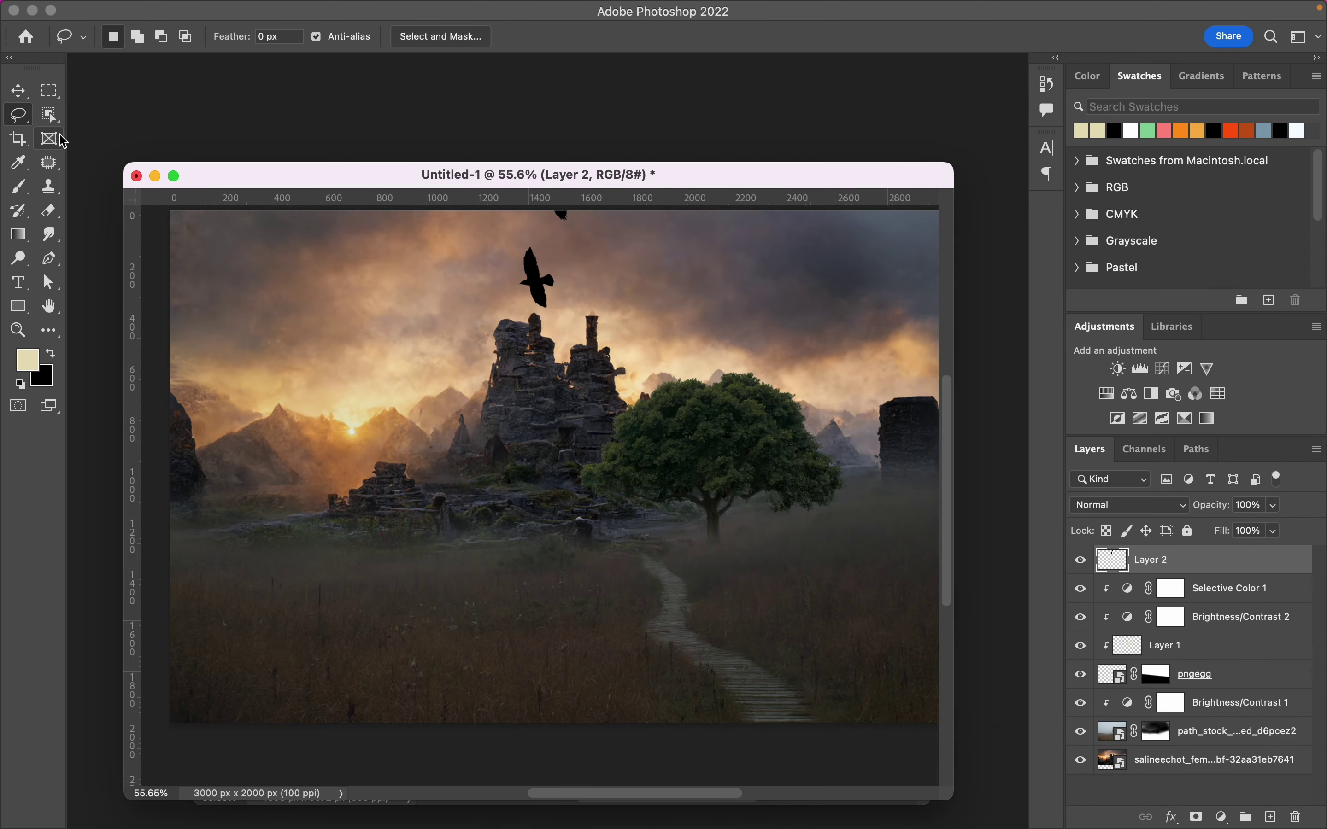
key("v")
mouse_move(572, 235)
left_mouse_down()
mouse_move(446, 299)
mouse_move(423, 347)
mouse_move(684, 342)
left_mouse_up()
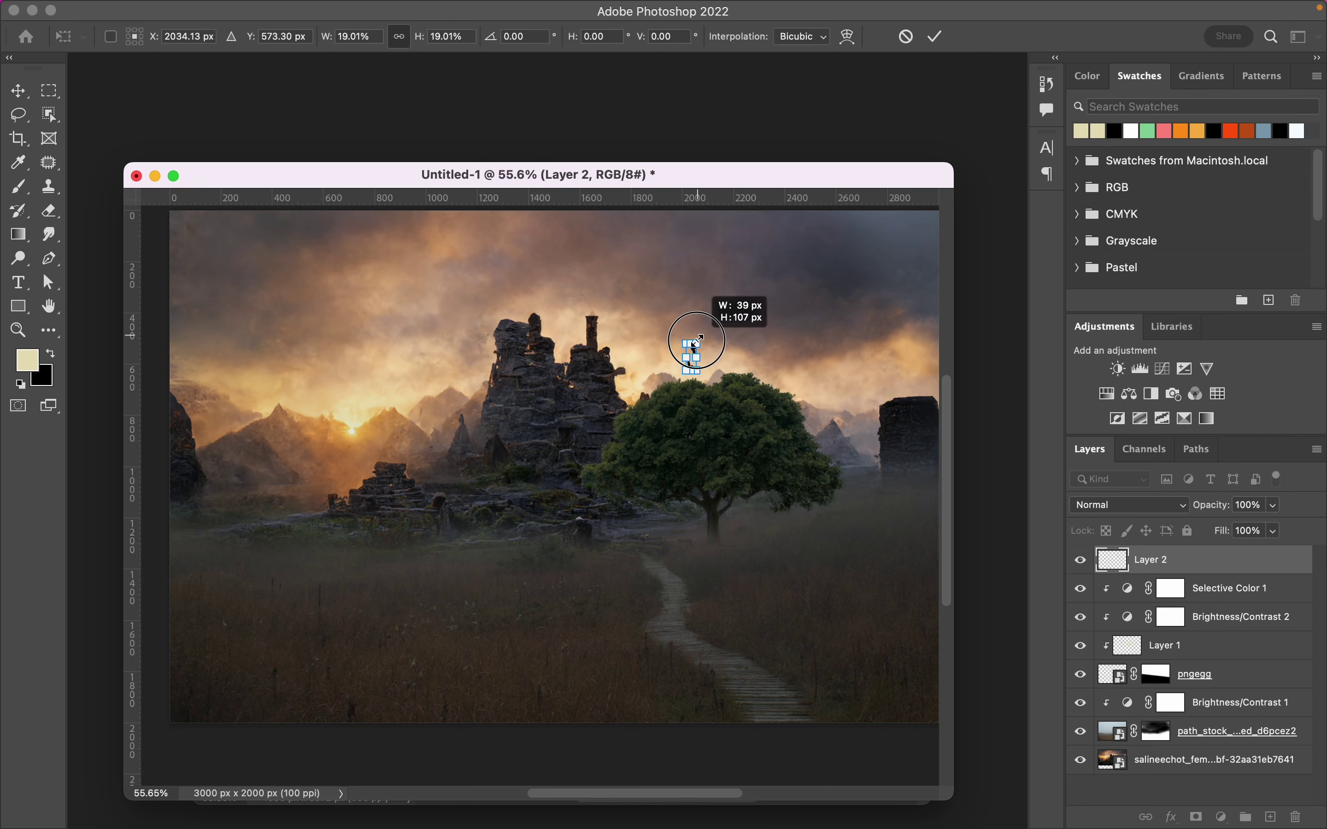
left_click(935, 36)
left_click(897, 253)
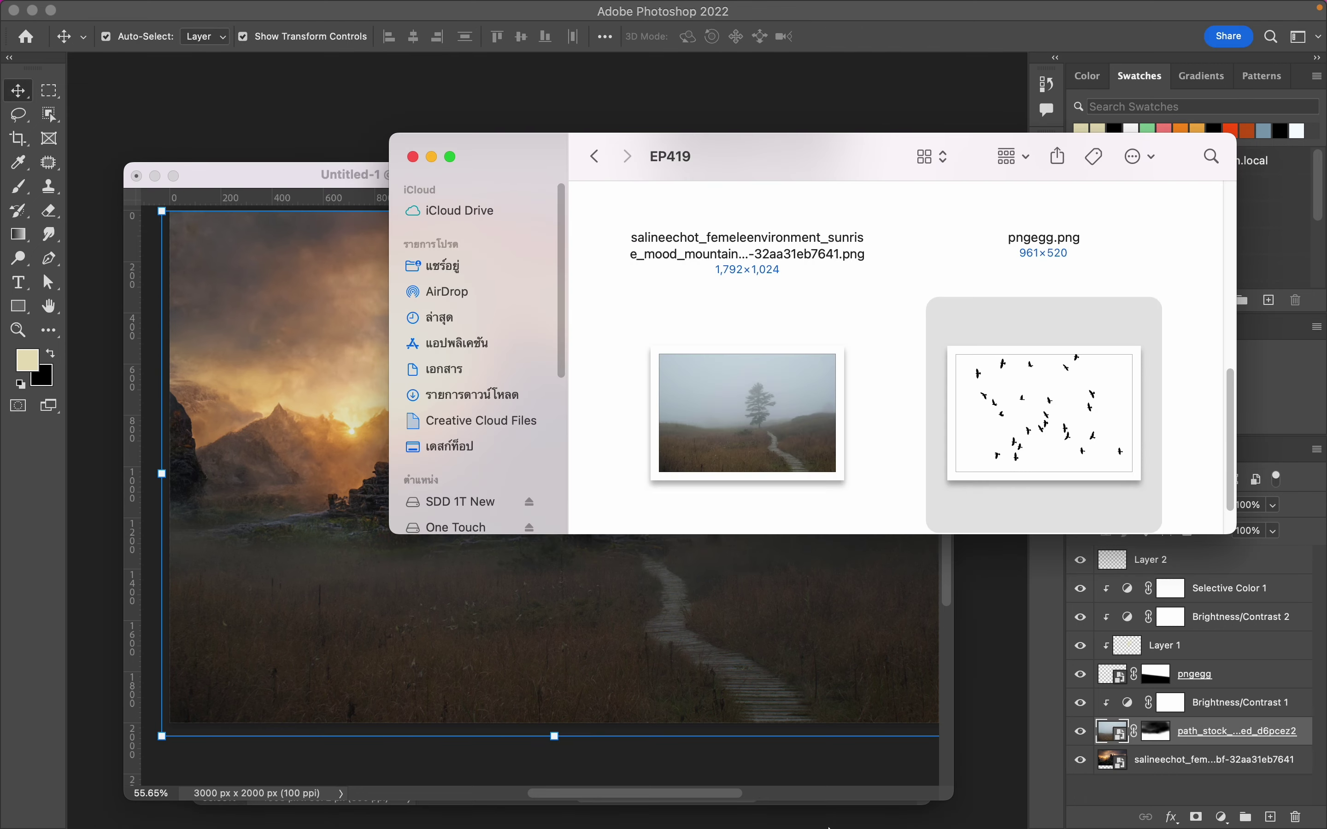
Bring the bird image forward and hide its already-used Layer 2 pair of birds
left_click(764, 778)
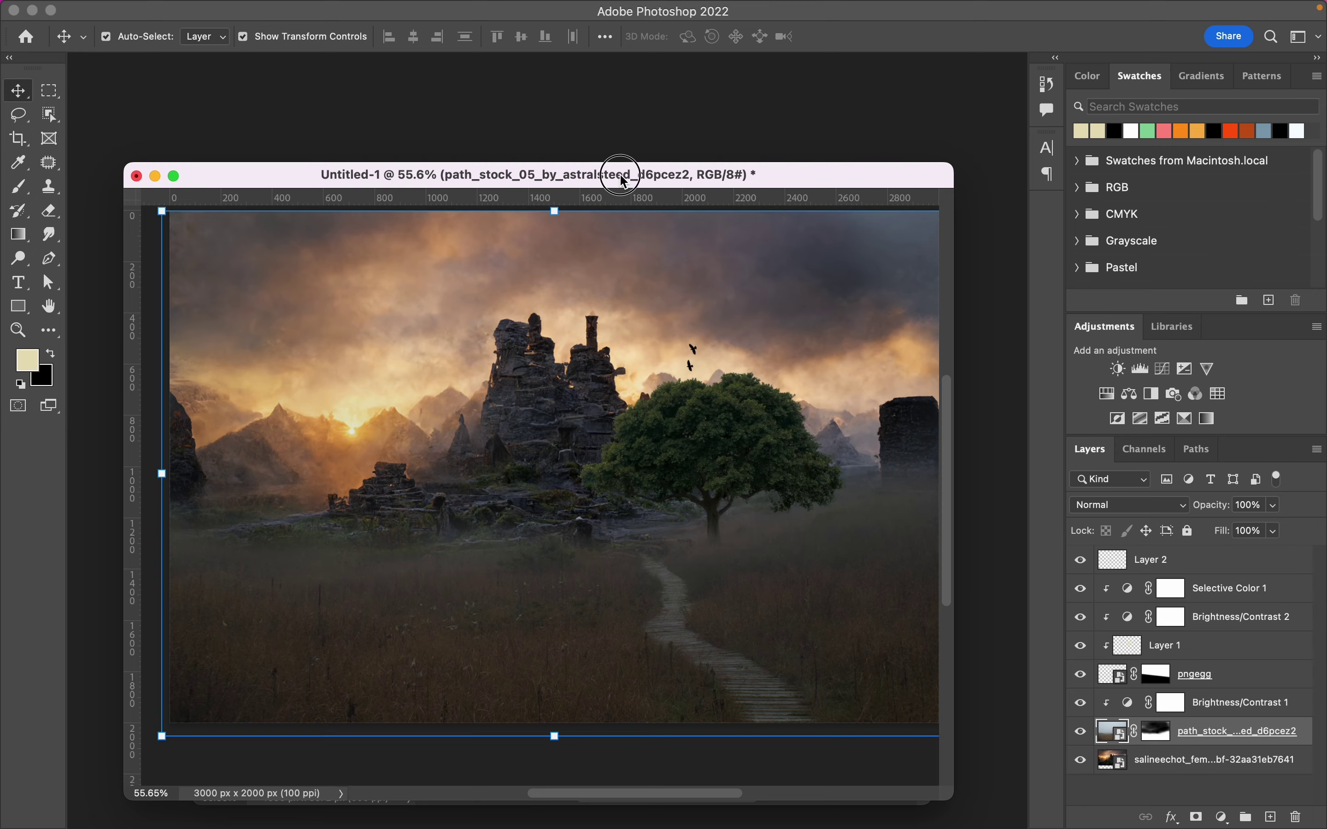
mouse_move(622, 181)
left_mouse_down()
mouse_move(838, 139)
mouse_move(649, 113)
left_mouse_up()
left_click(838, 775)
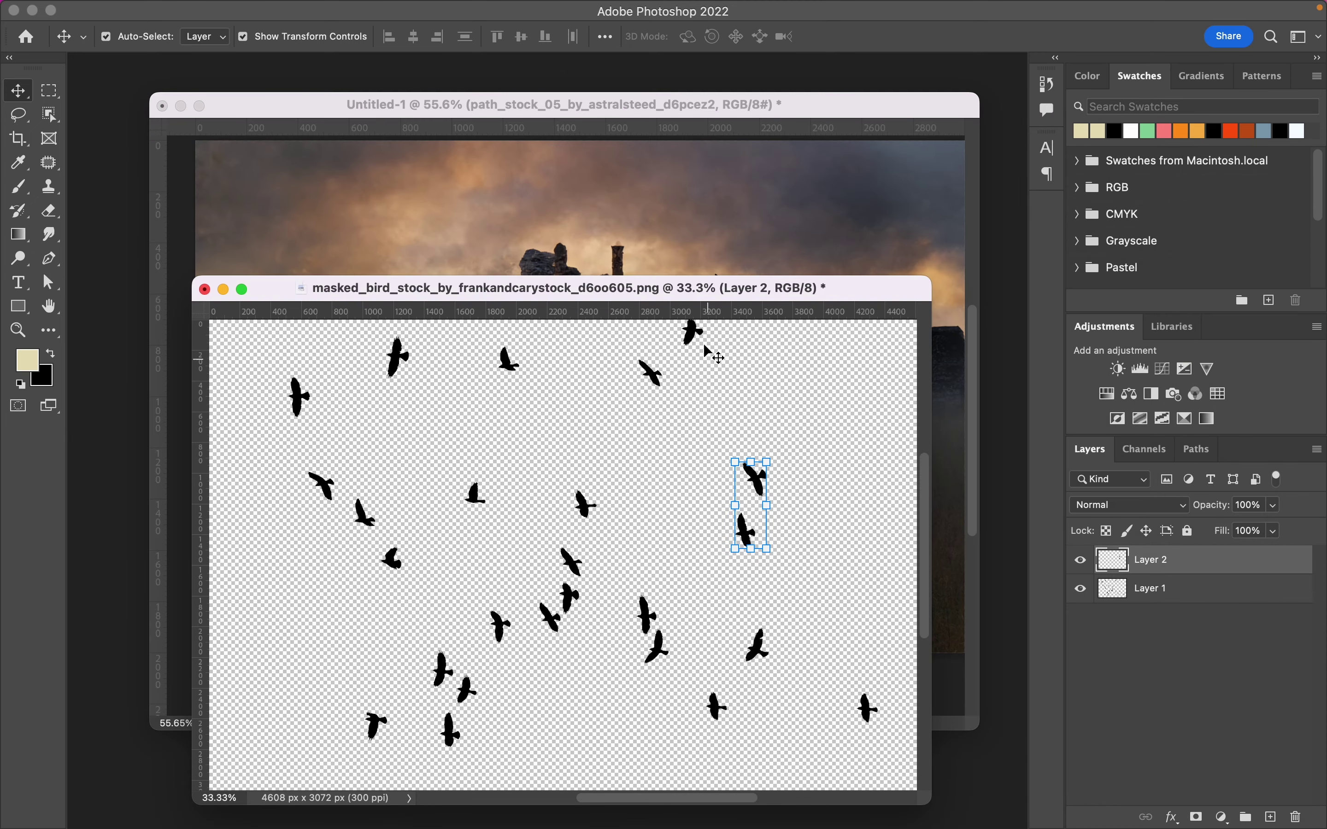
left_click(1080, 560)
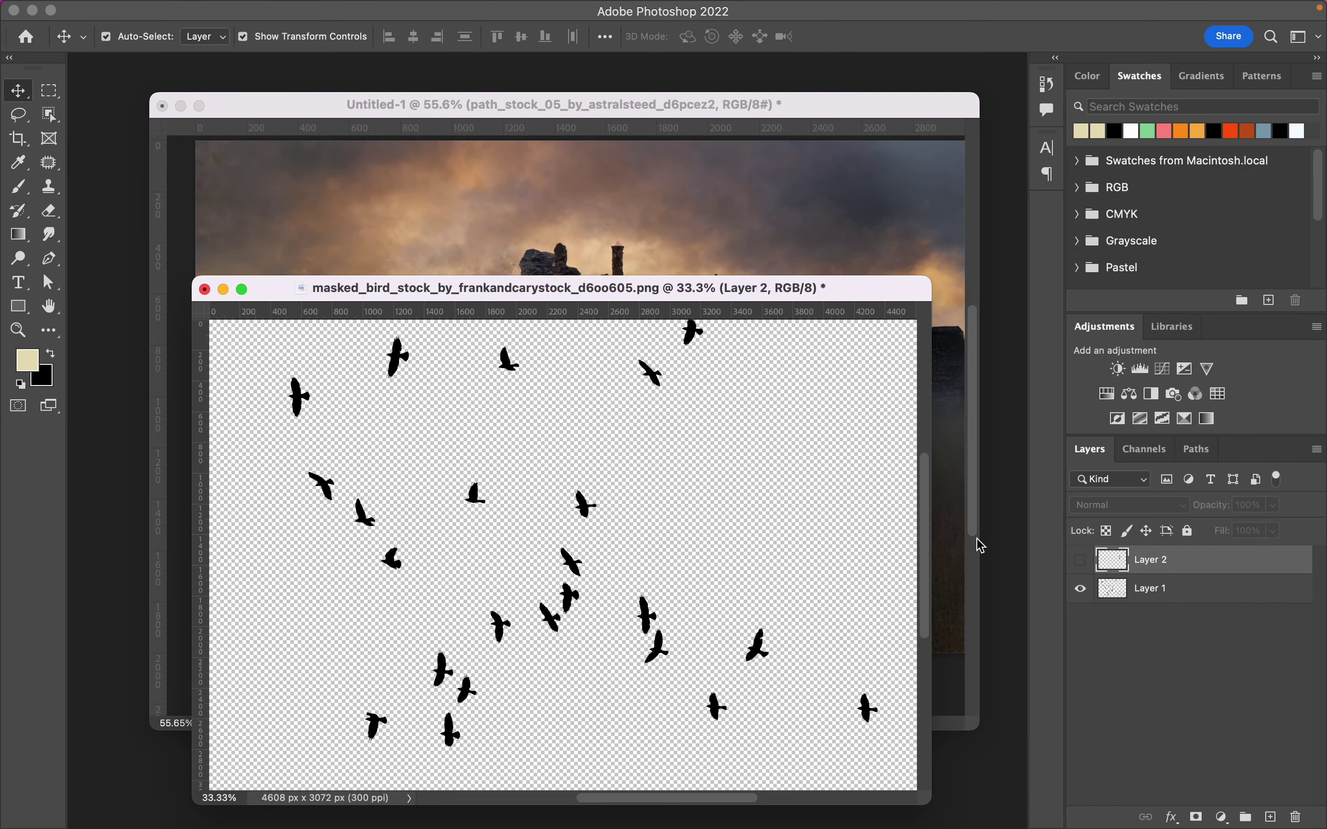
Lasso the single centre bird, copy it to Layer 3, and move it to the composite's top
left_click(21, 122)
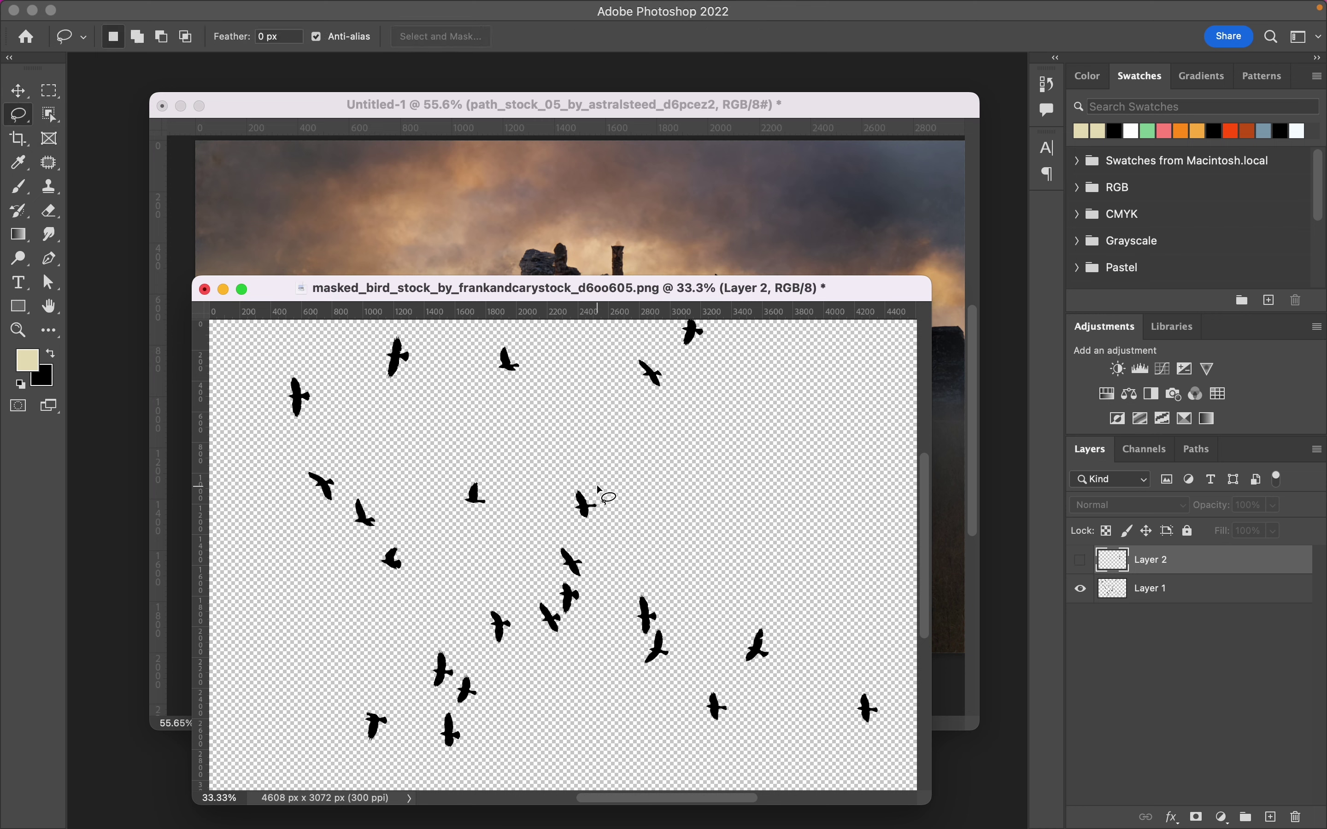
left_click_drag(598, 487, 603, 481)
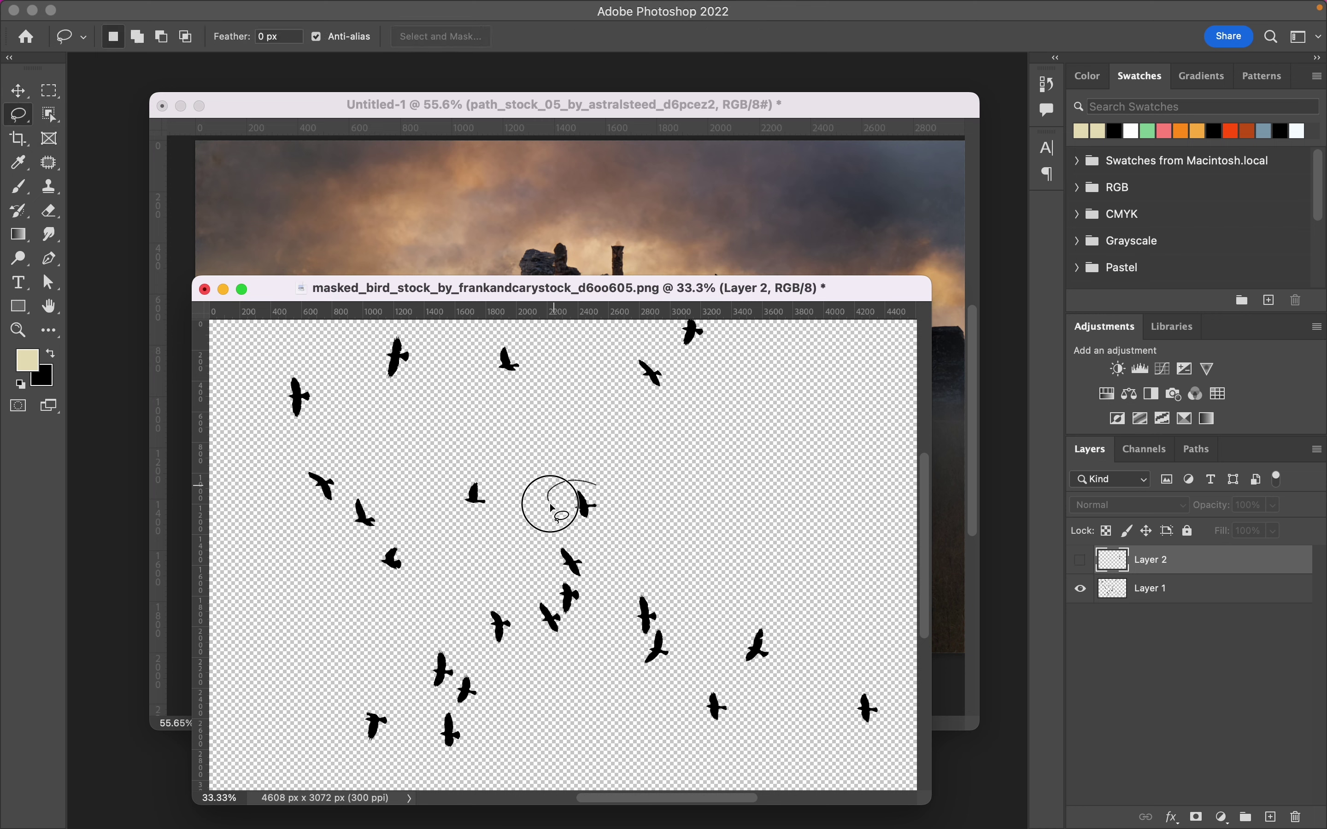
left_click(1162, 598)
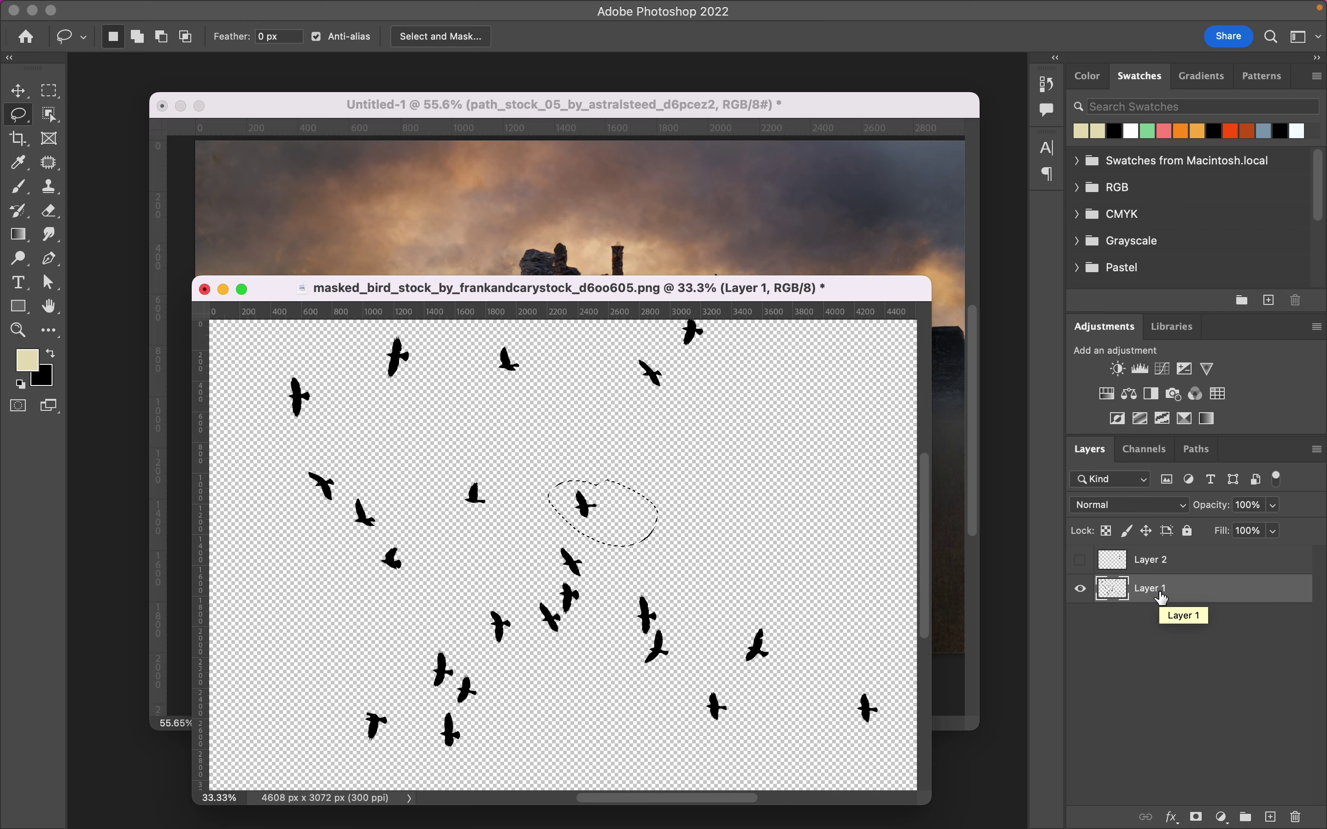
key("ctrl+j")
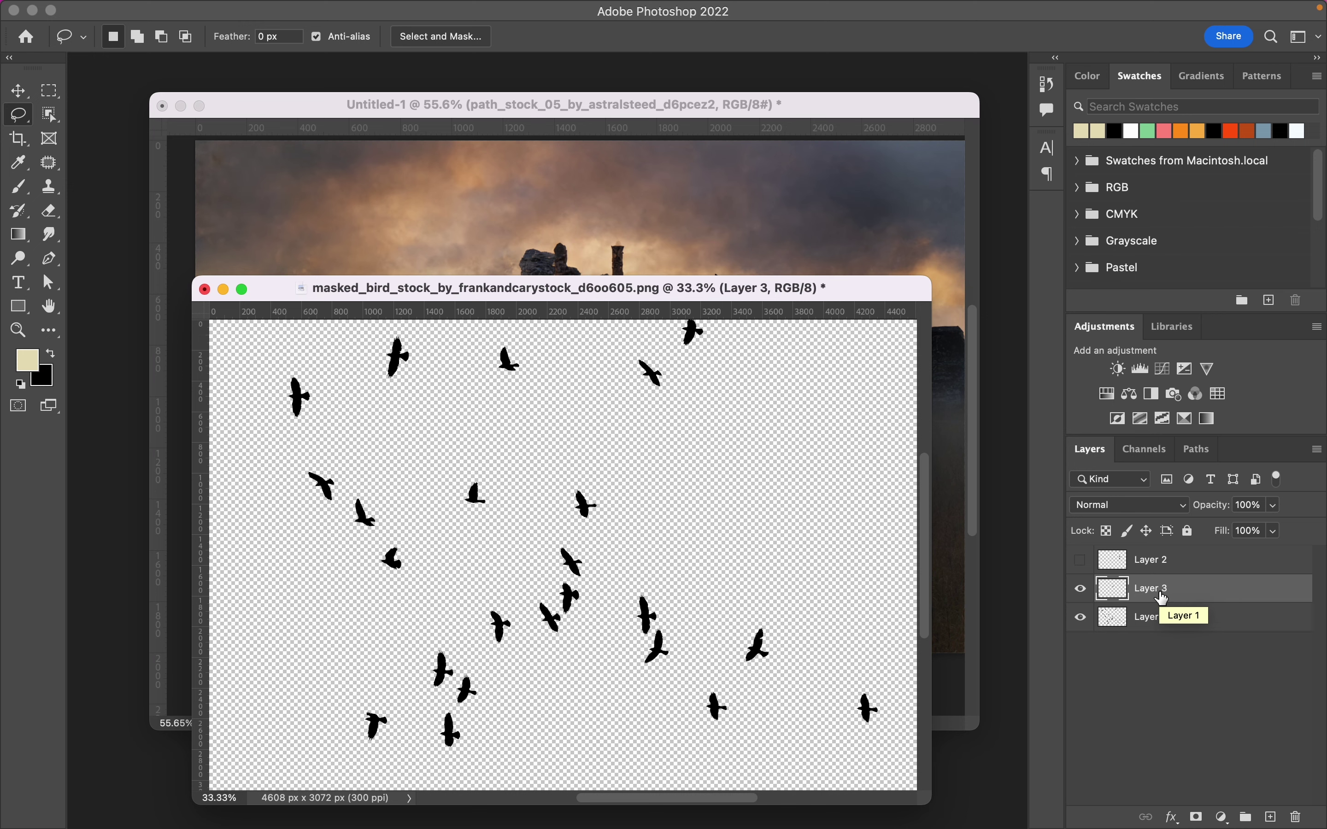
left_click_drag(1162, 598, 778, 231)
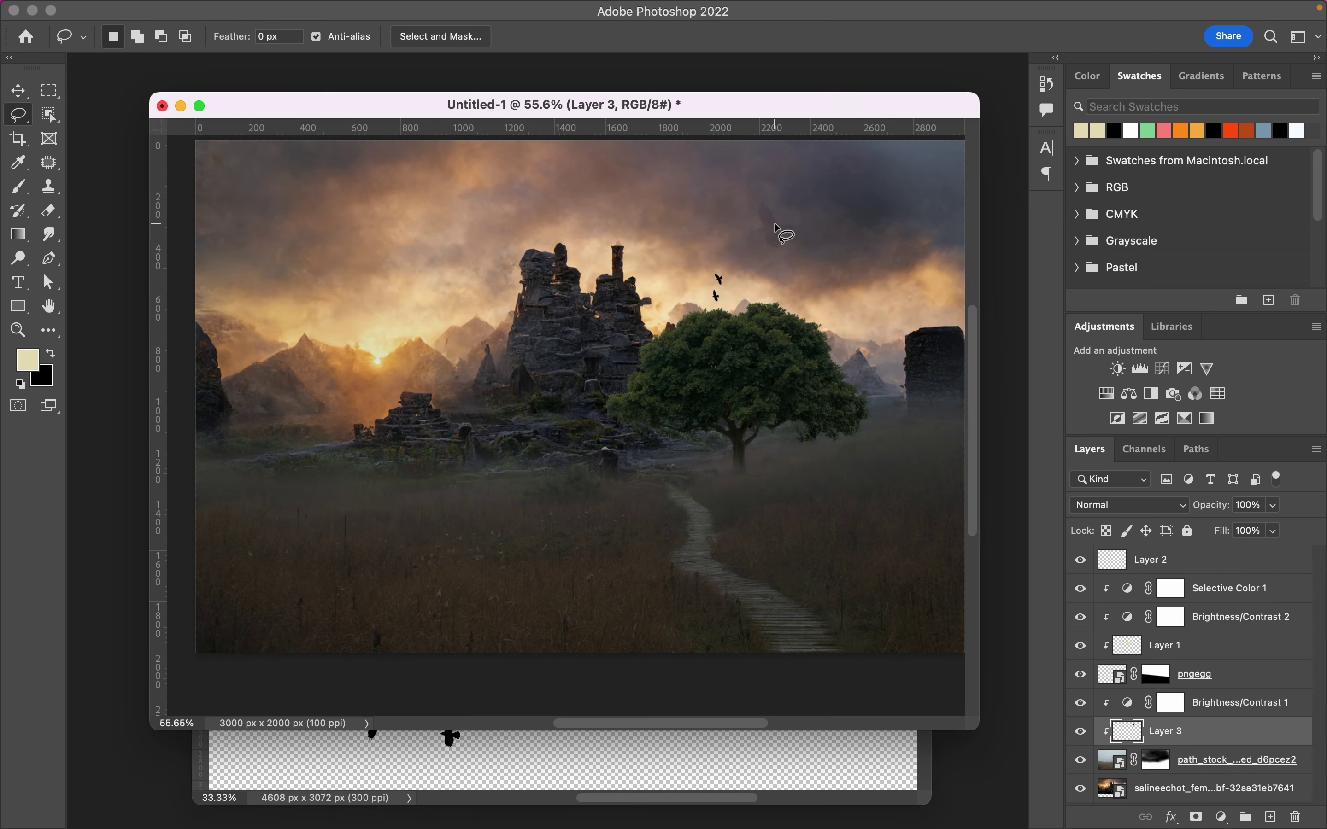
mouse_move(1208, 739)
left_mouse_down()
mouse_move(1207, 558)
mouse_move(1199, 568)
left_mouse_up()
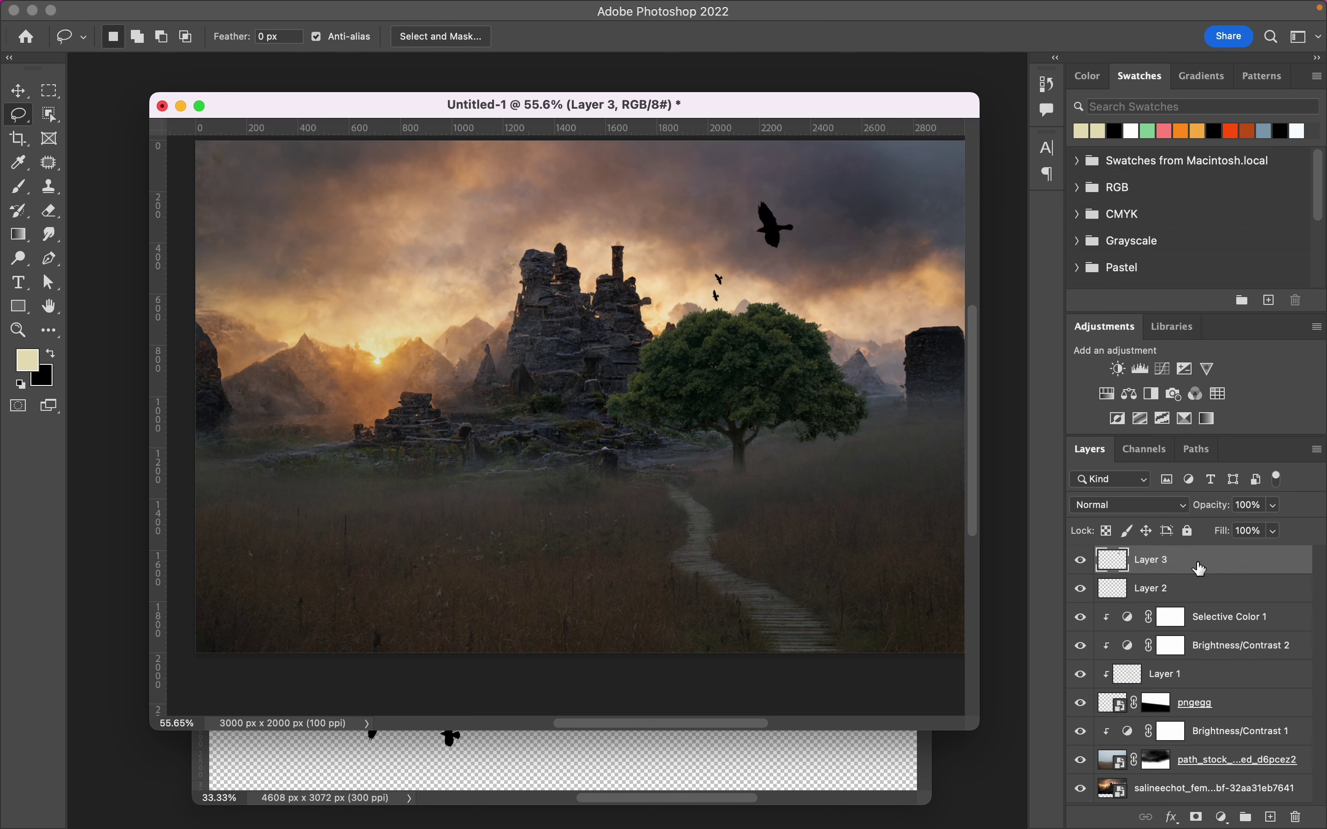
Scale Layer 3's bird down to about 18% beside the tree's right edge
key("v")
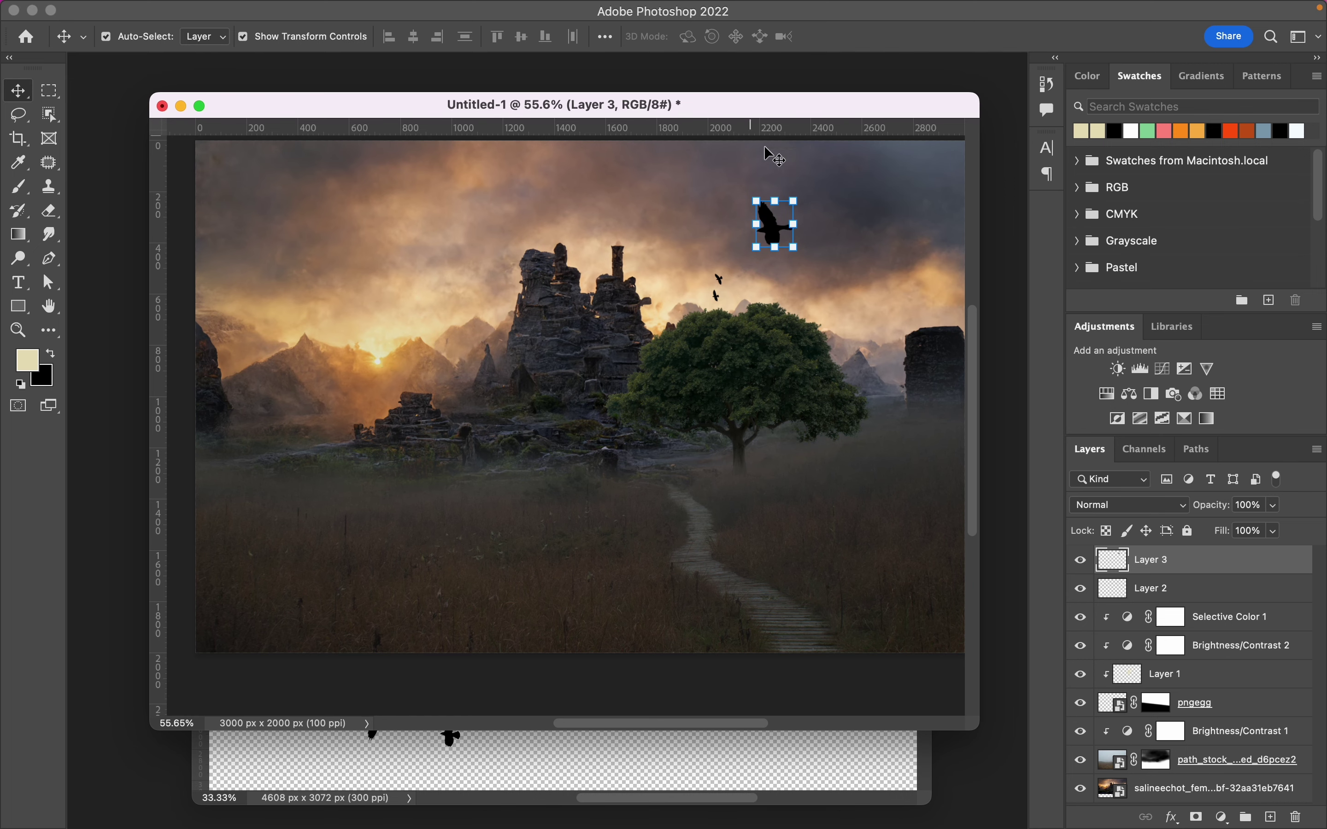
scroll(788, 202, "up", 5)
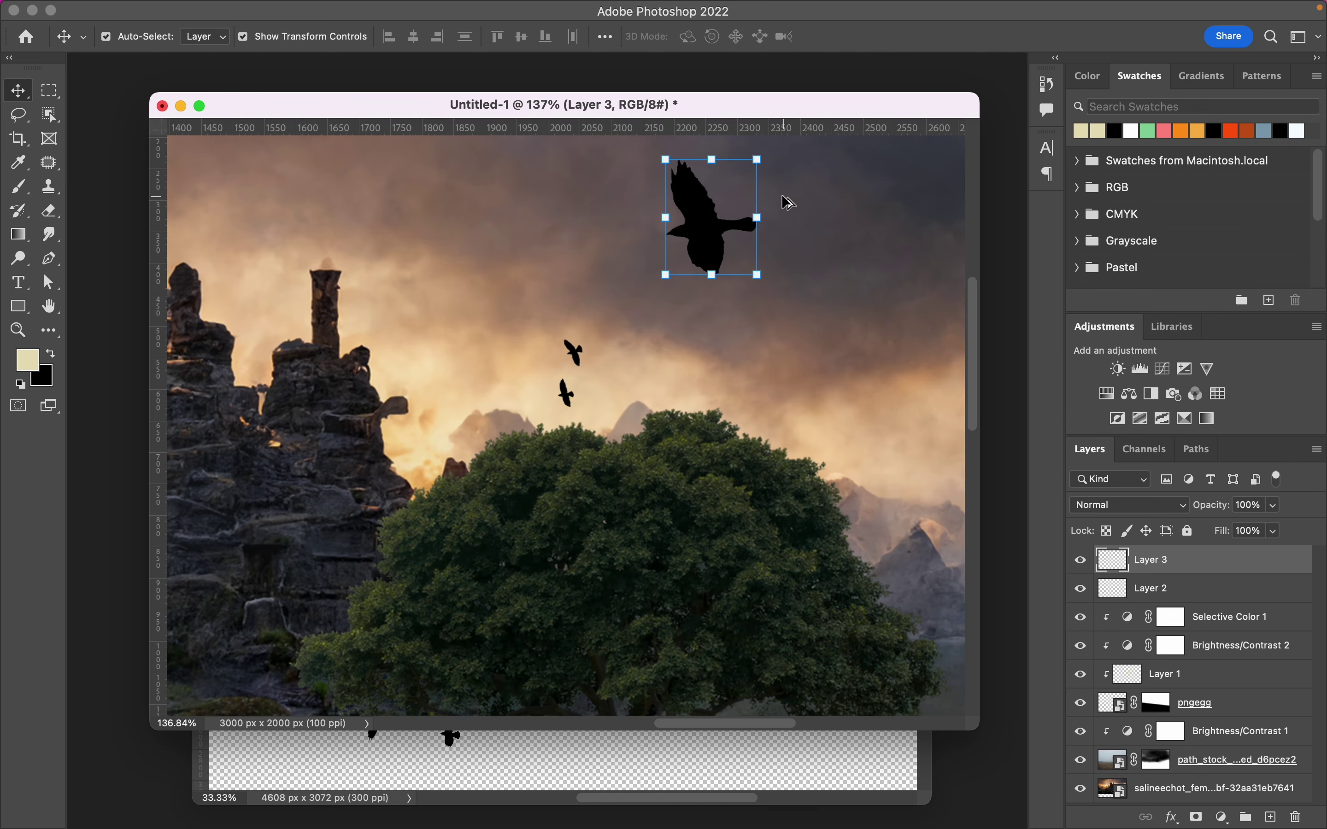
mouse_move(756, 158)
left_mouse_down()
mouse_move(684, 259)
mouse_move(847, 460)
left_mouse_up()
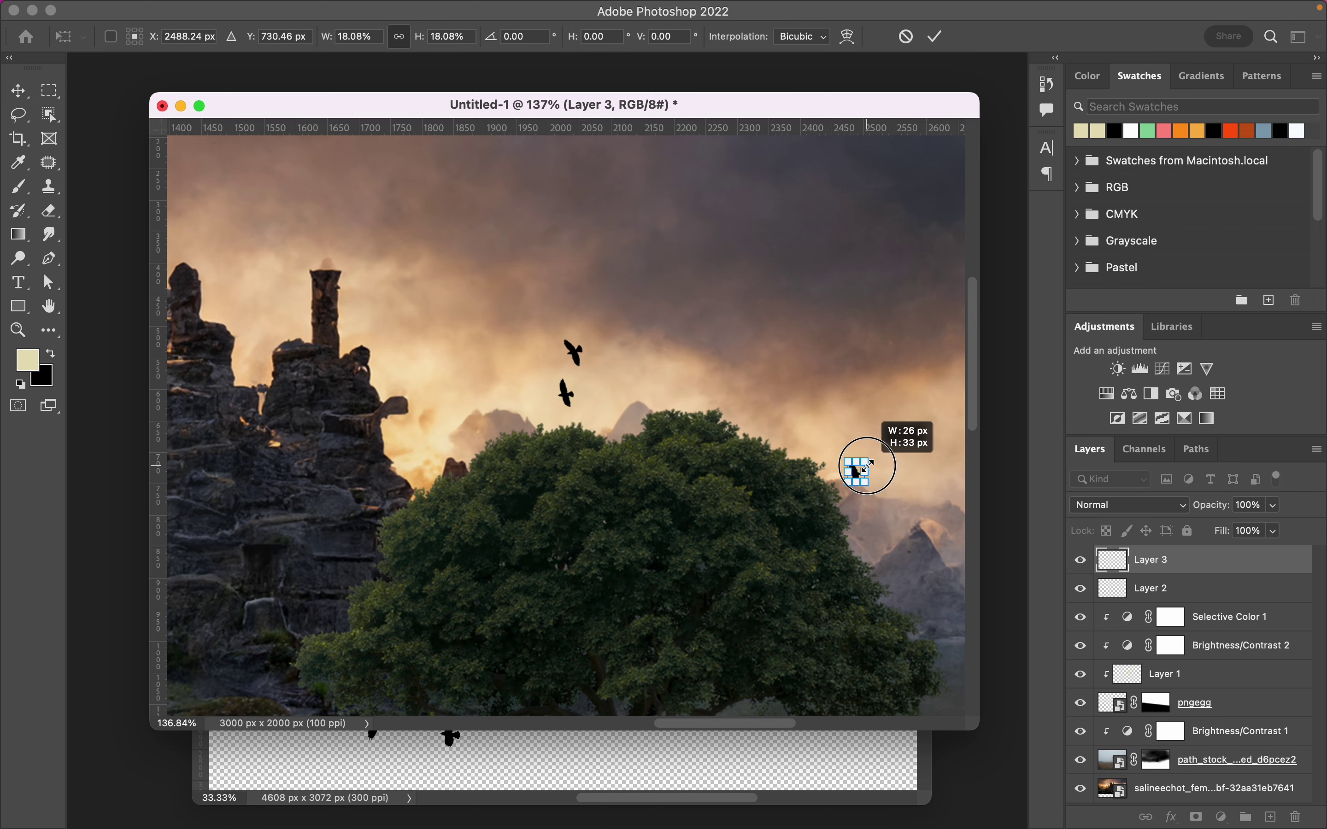
left_click(937, 37)
scroll(856, 468, "down", 5)
scroll(776, 435, "down", 1)
Lasso two left-hand birds, copy them to a new layer, and bring it into the composite as Layer 4
left_click(707, 777)
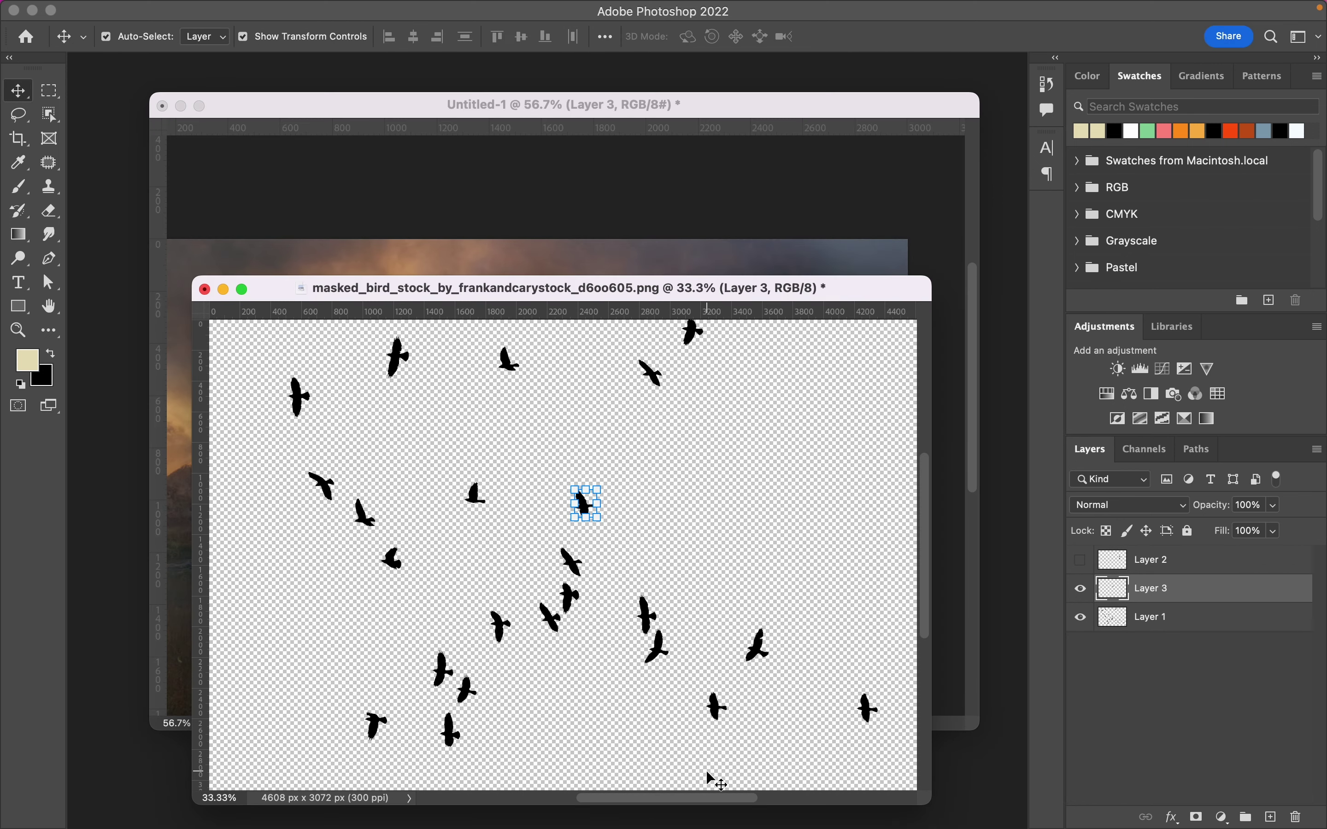
left_click(18, 115)
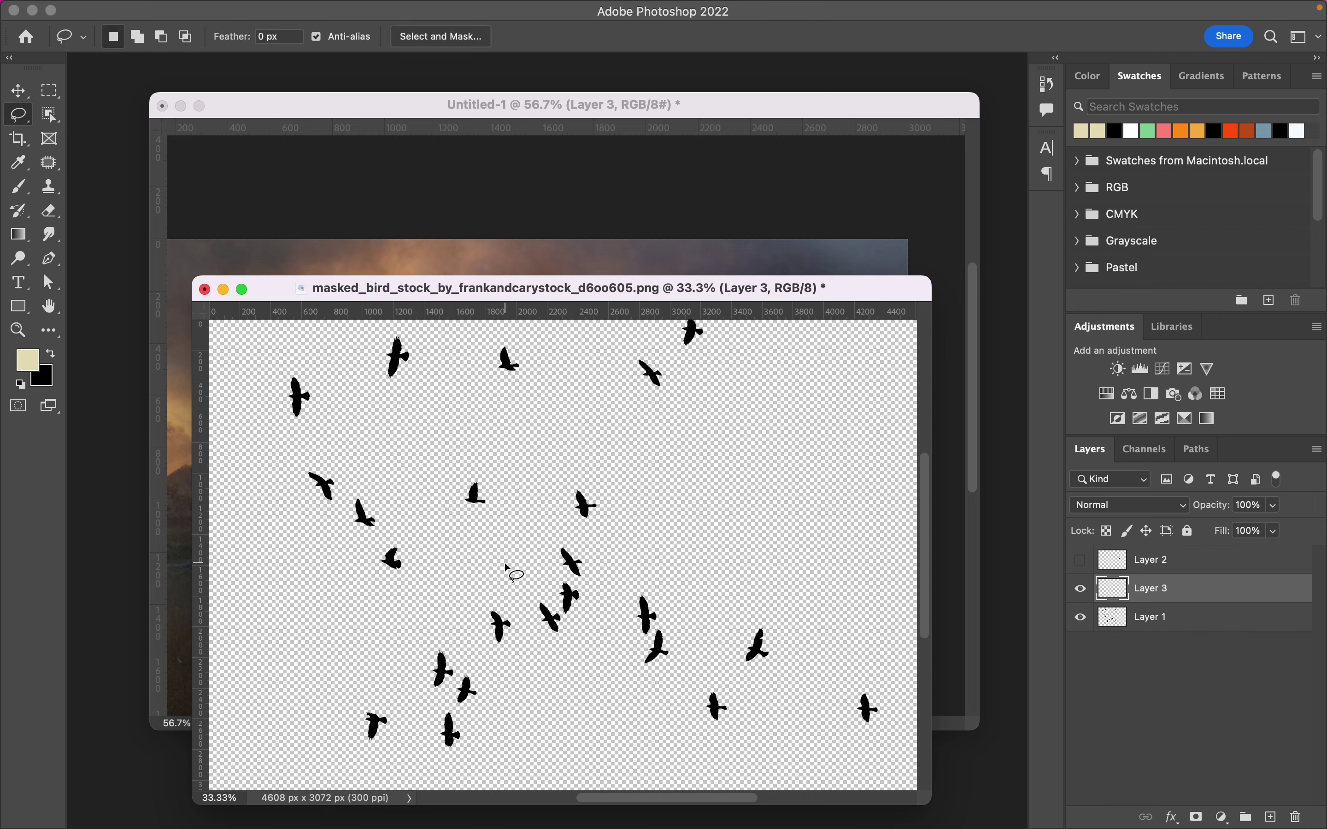
left_click_drag(386, 483, 445, 521)
left_click(1177, 631)
key("super+j")
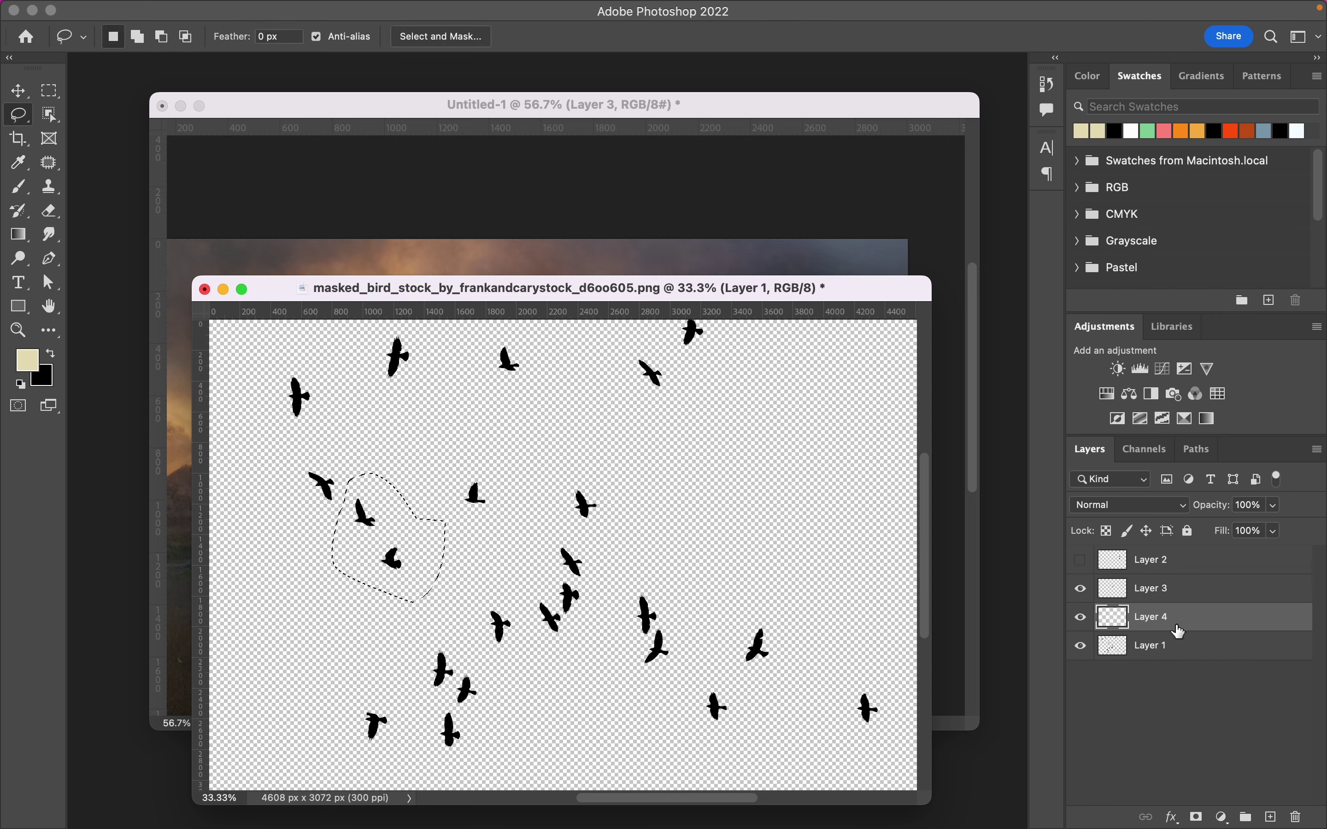
left_click_drag(1178, 630, 609, 258)
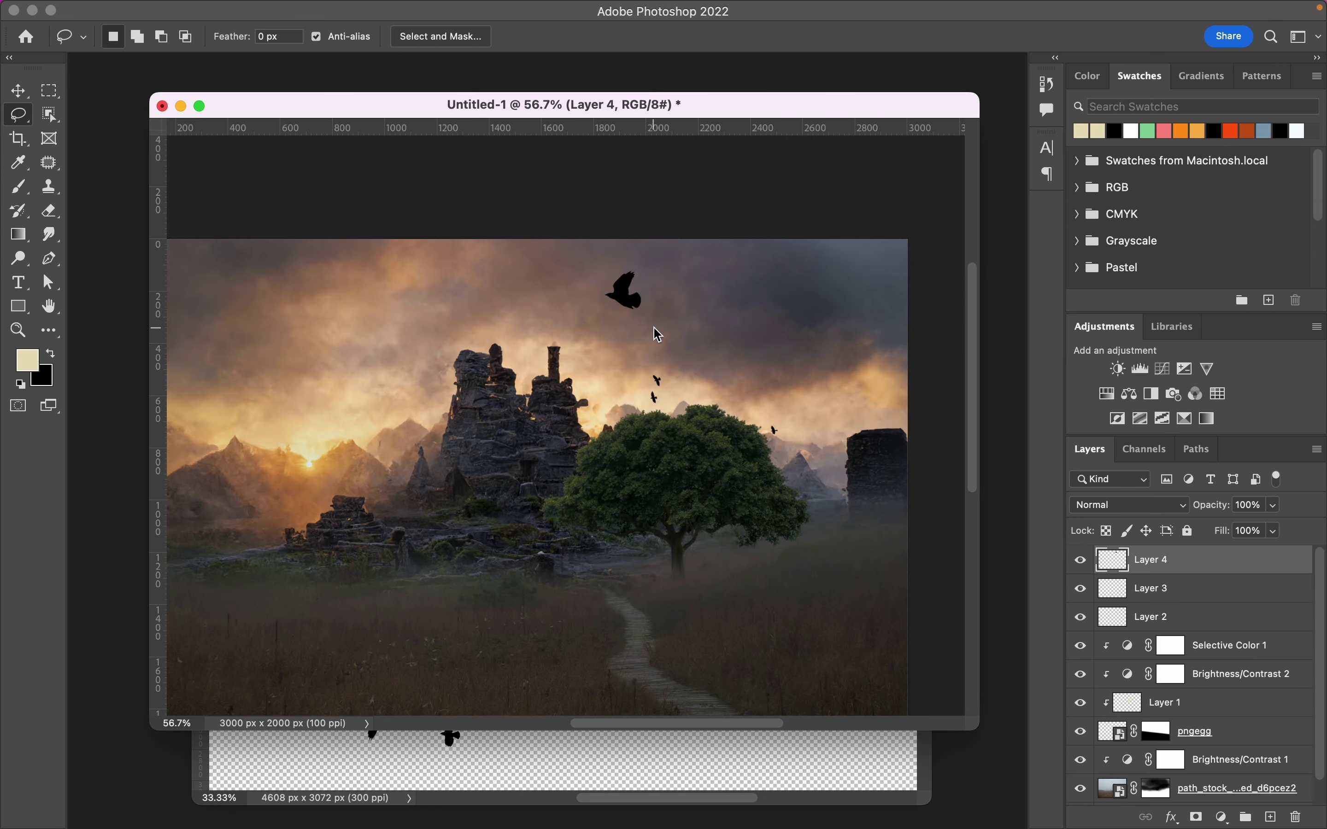
Shrink Layer 4's birds and place them near the tree
key("v")
mouse_move(640, 187)
left_mouse_down()
mouse_move(611, 232)
mouse_move(726, 365)
mouse_move(732, 349)
mouse_move(721, 375)
left_mouse_up()
left_click(950, 41)
scroll(719, 376, "up", 5)
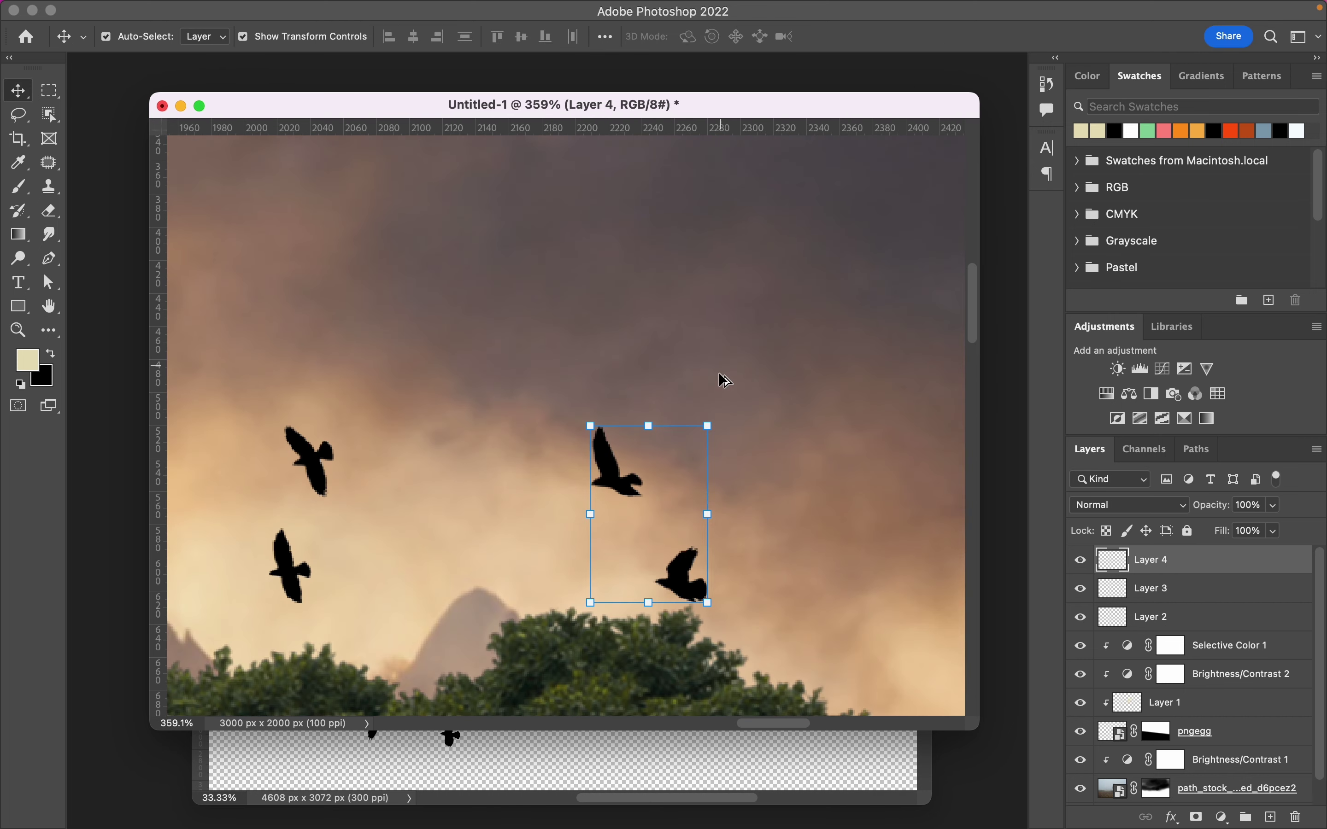
Move the two birds up and right, shrink them further above the treetop, and deselect
left_click(649, 472)
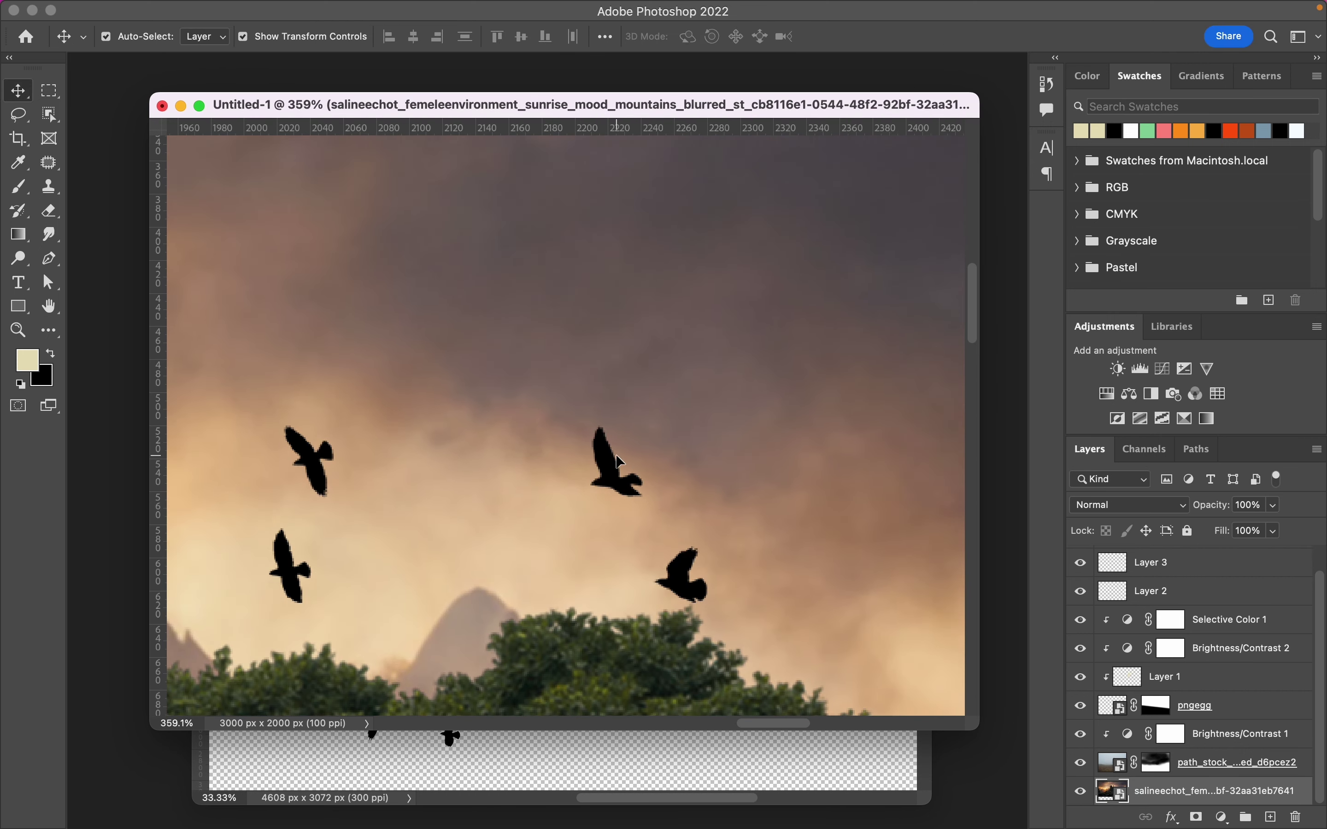
left_click_drag(628, 467, 719, 417)
left_click_drag(814, 377, 775, 435)
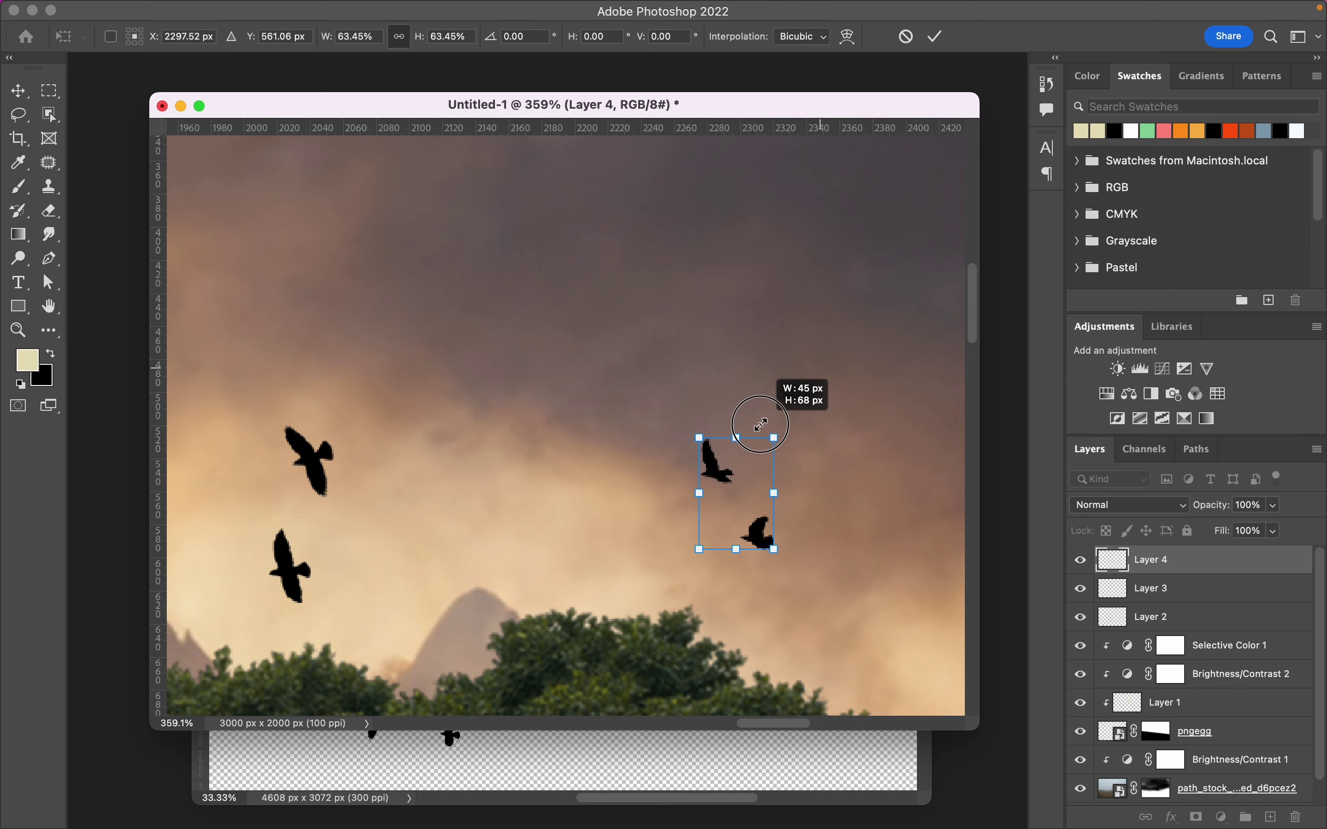
scroll(713, 512, "down", 10)
scroll(720, 574, "down", 5)
scroll(721, 538, "up", 3)
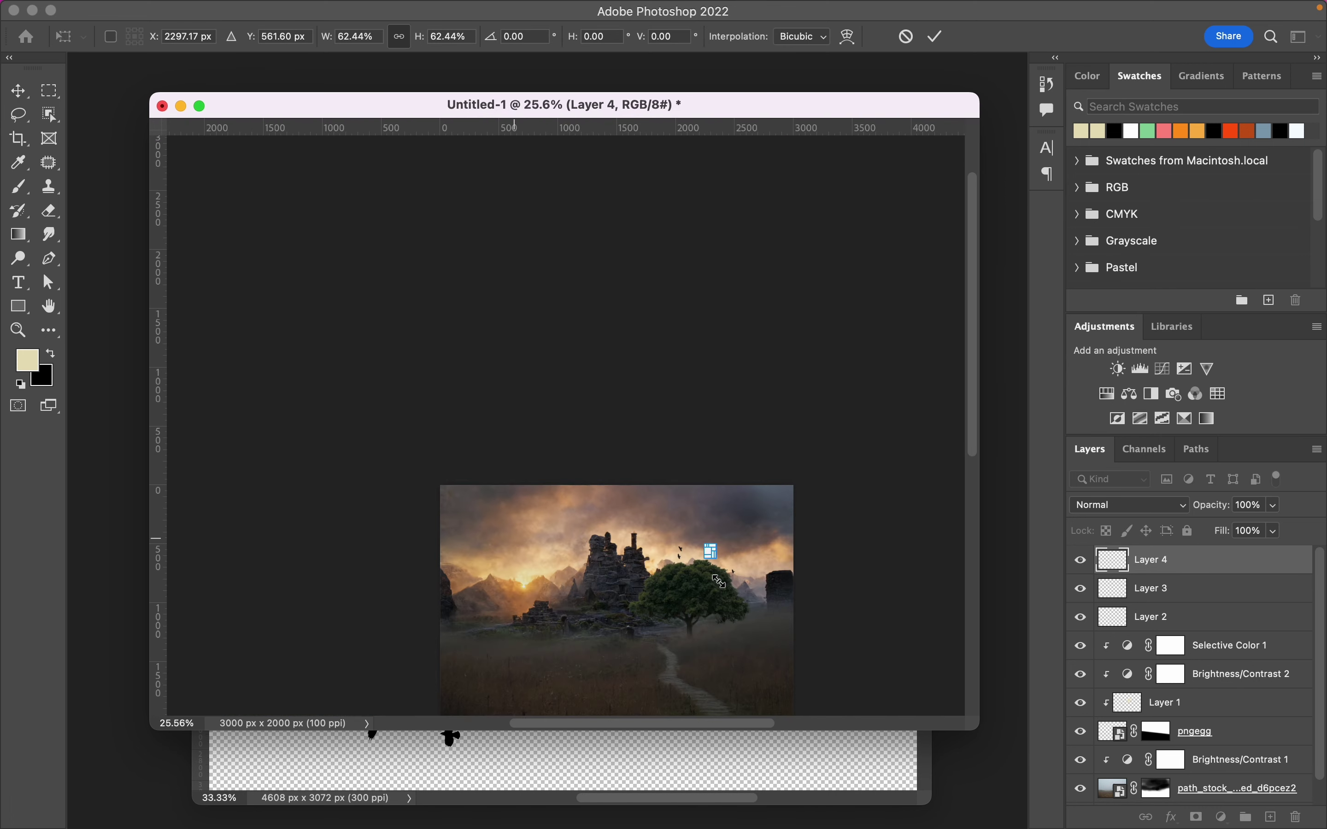
scroll(723, 500, "up", 3)
scroll(726, 501, "up", 2)
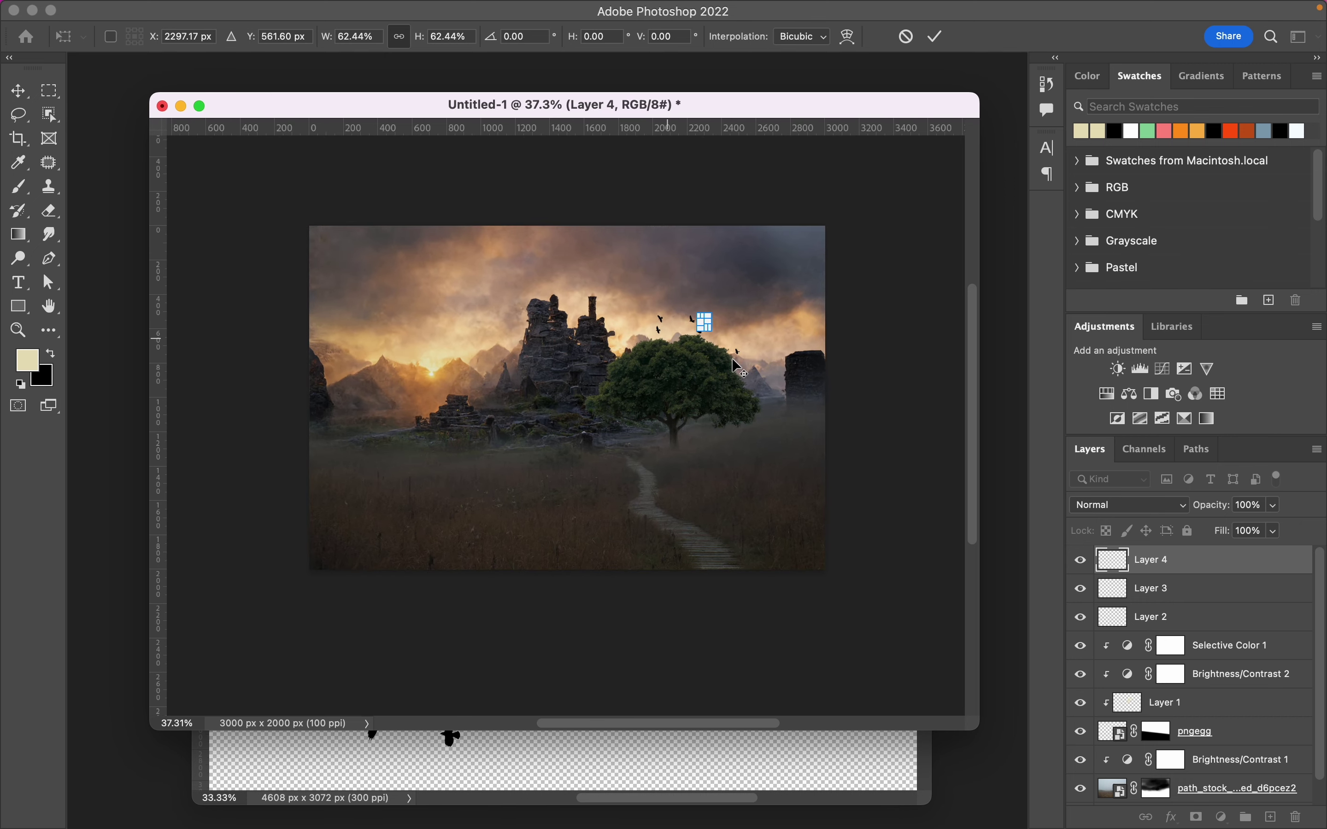
left_click(936, 36)
left_click(891, 285)
scroll(698, 429, "up", 1)
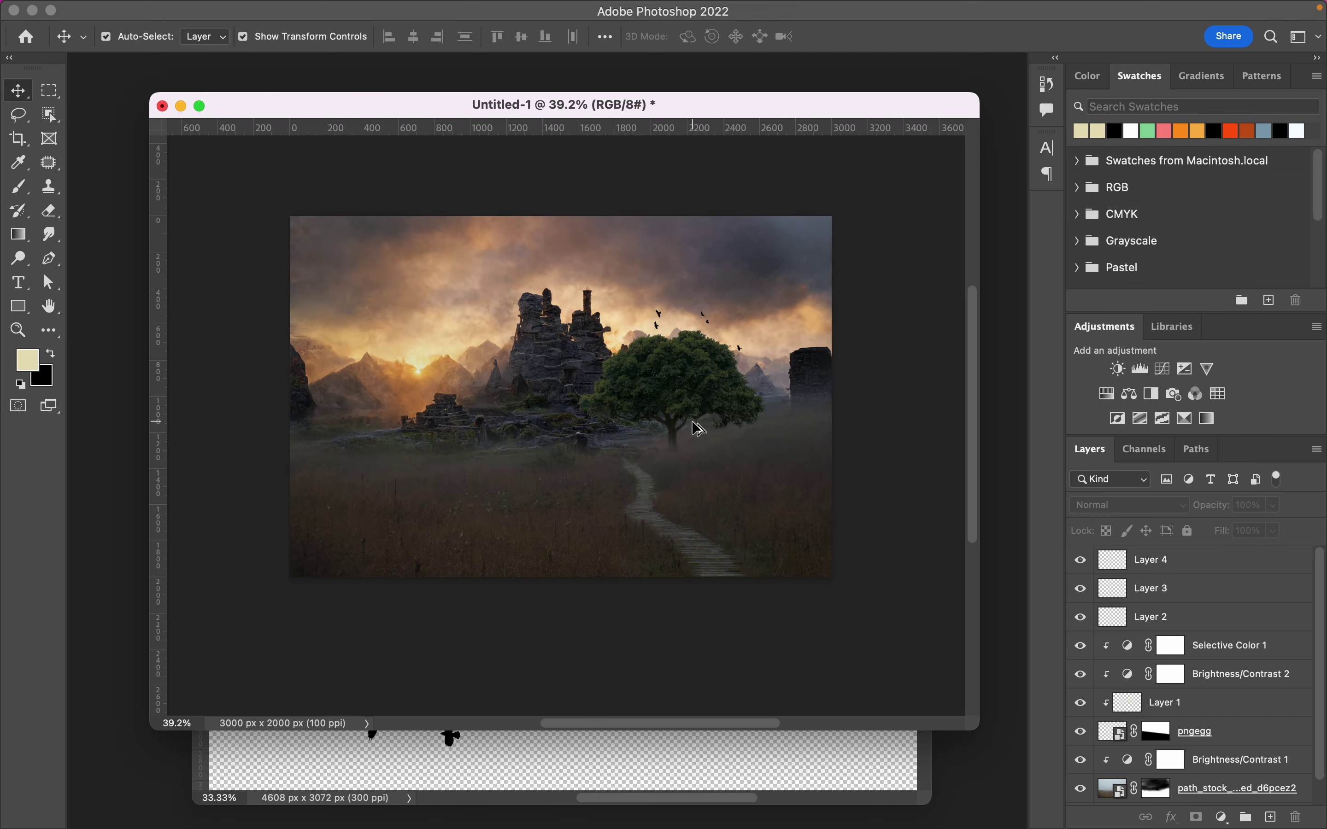
scroll(719, 310, "up", 8)
Cut one bird onto its own Layer 5 and move it left and down
scroll(705, 290, "up", 10)
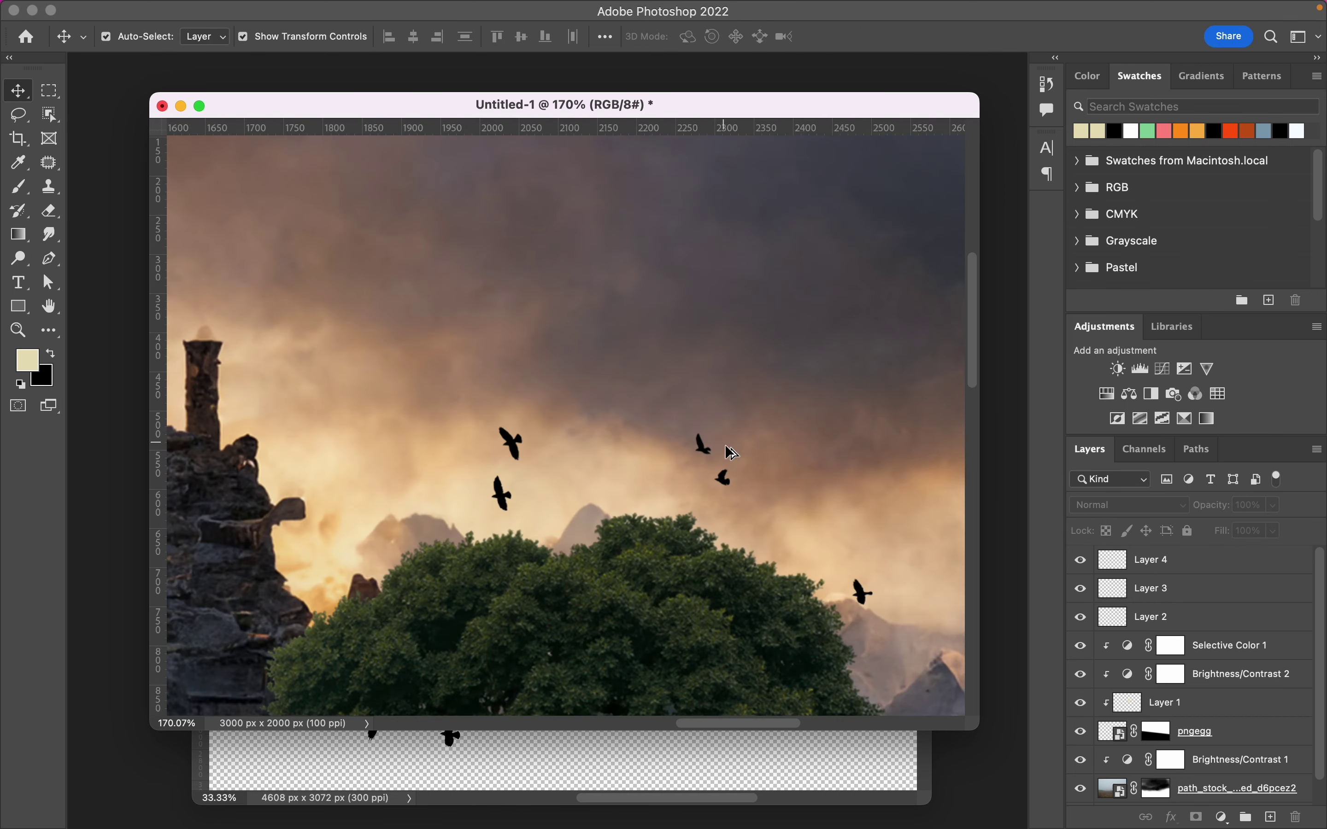
left_click(21, 116)
left_click_drag(744, 457, 719, 393)
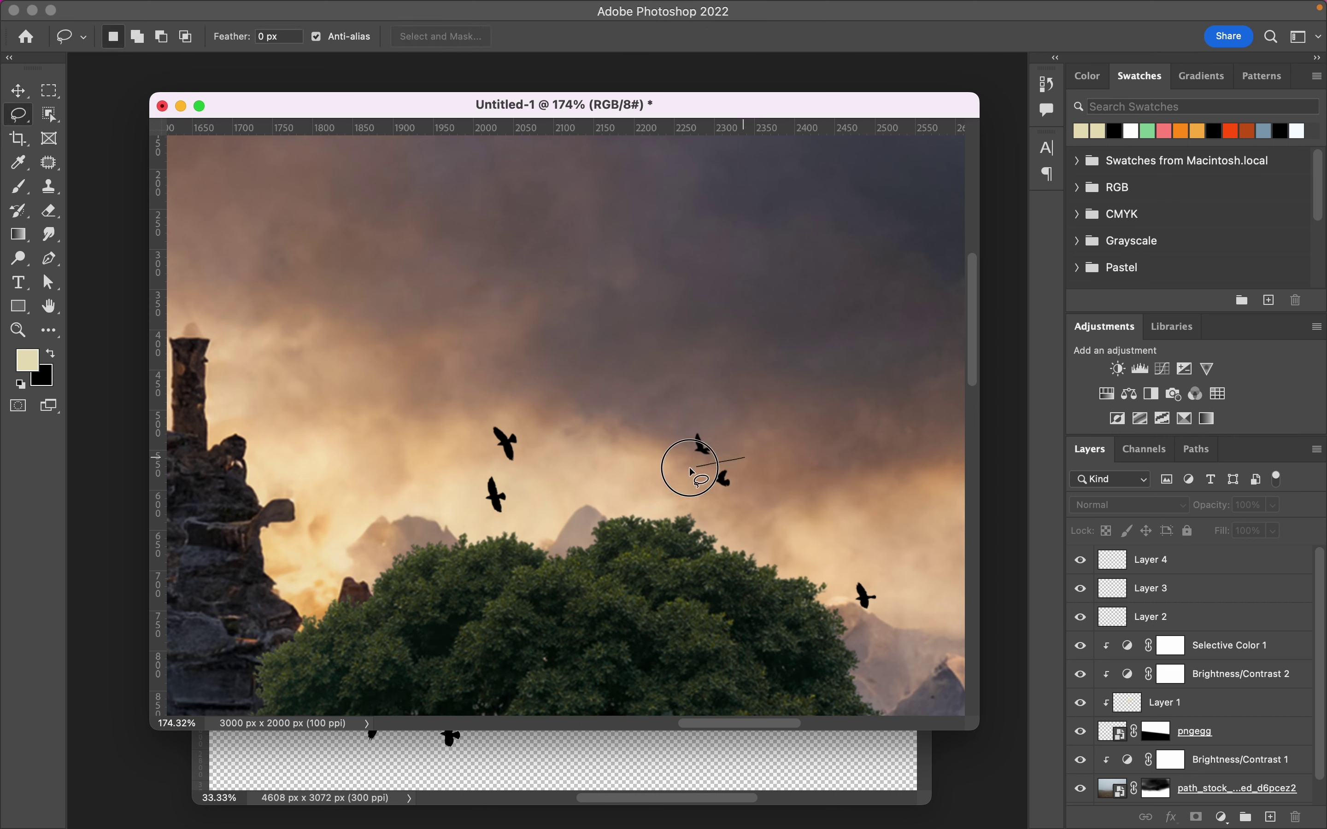
key("shift+ctrl+j")
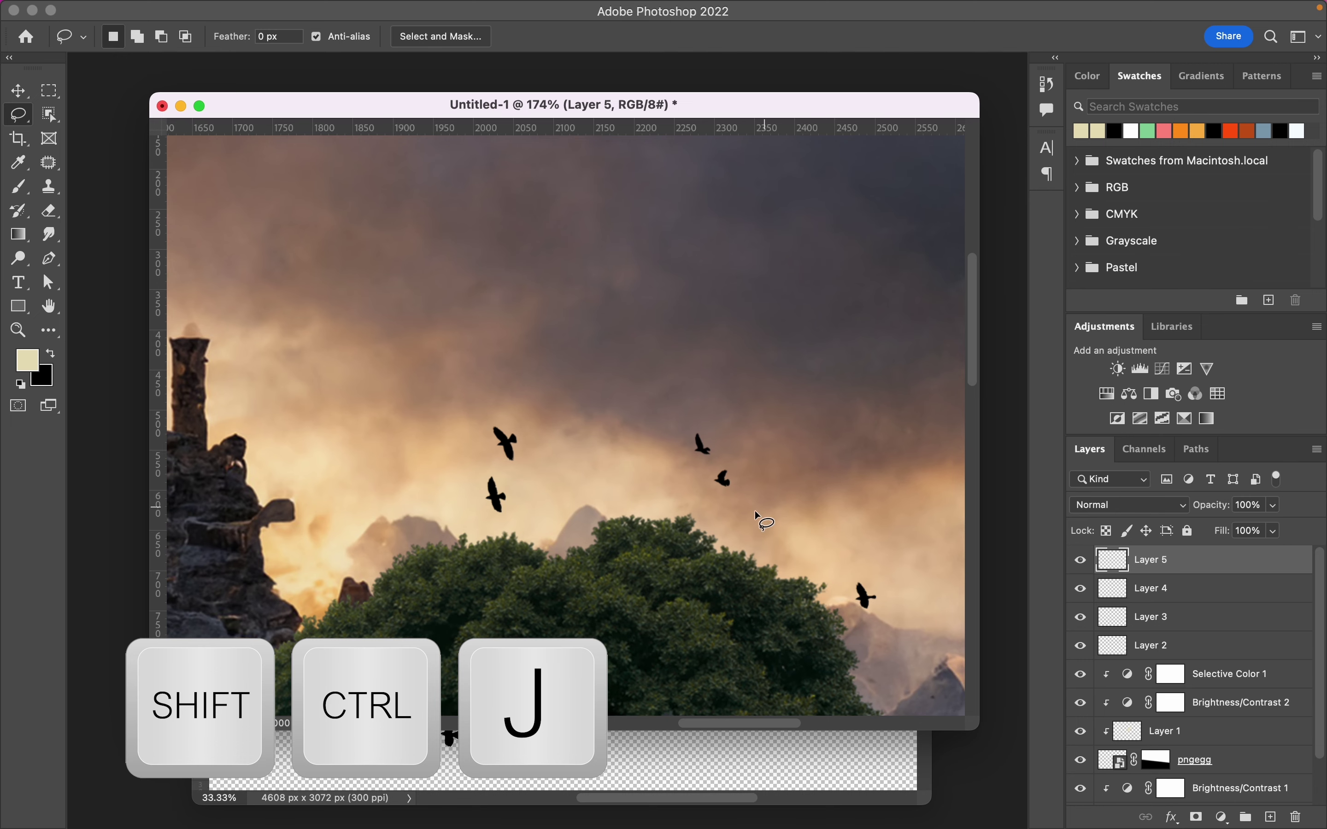
key("v")
scroll(710, 446, "up", 3)
scroll(709, 445, "up", 2)
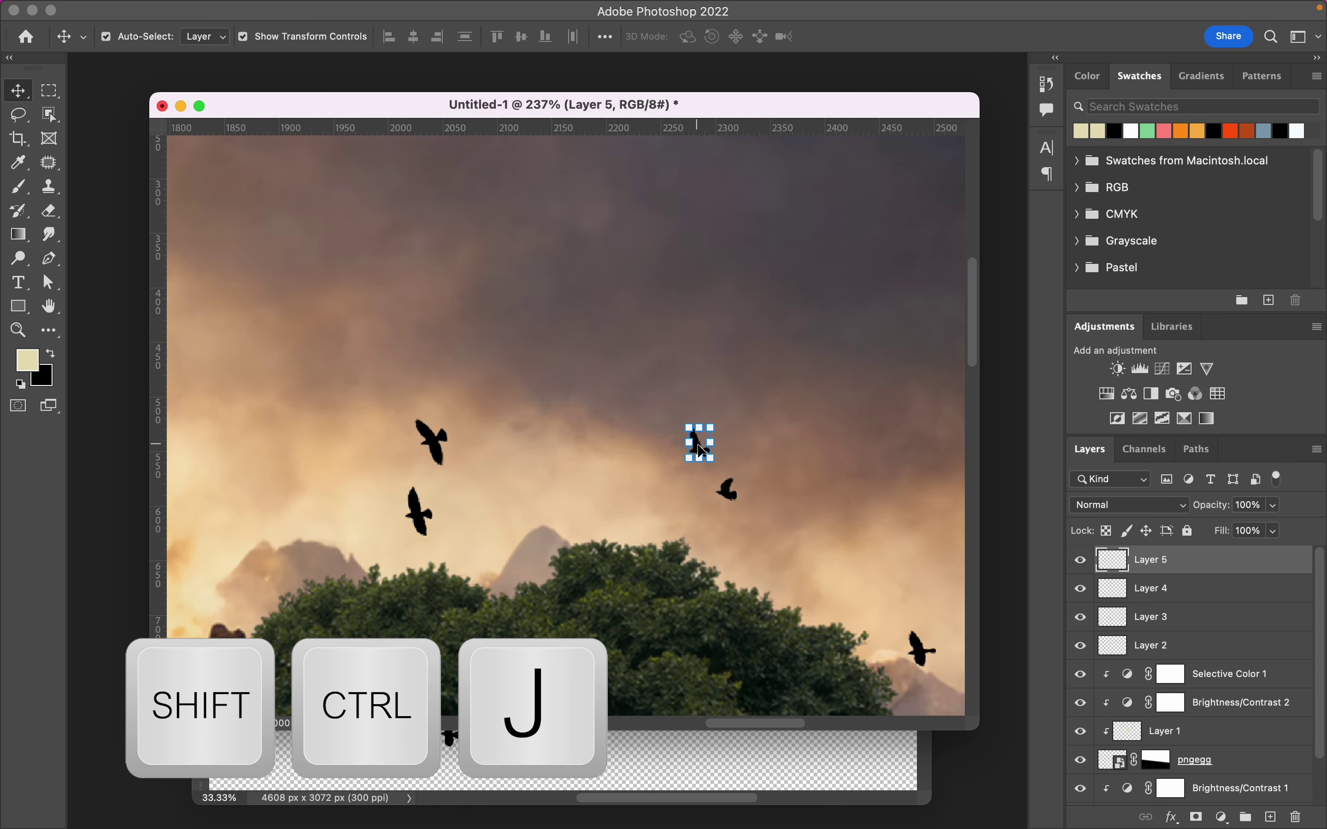
left_click_drag(707, 446, 598, 507)
Cut the upper left bird onto Layer 6, move it left and down, and shrink it
left_click(419, 510)
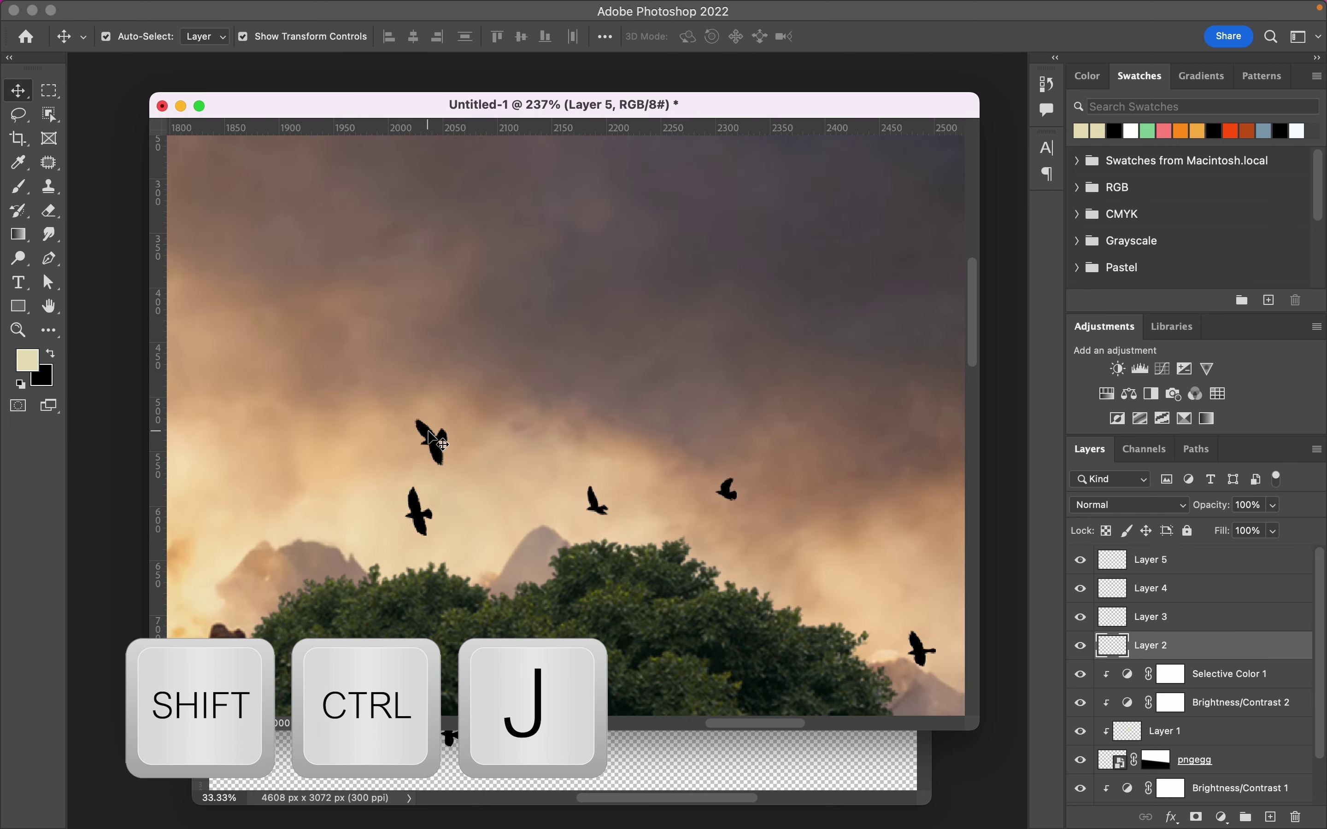
key("l")
left_click_drag(414, 386, 545, 406)
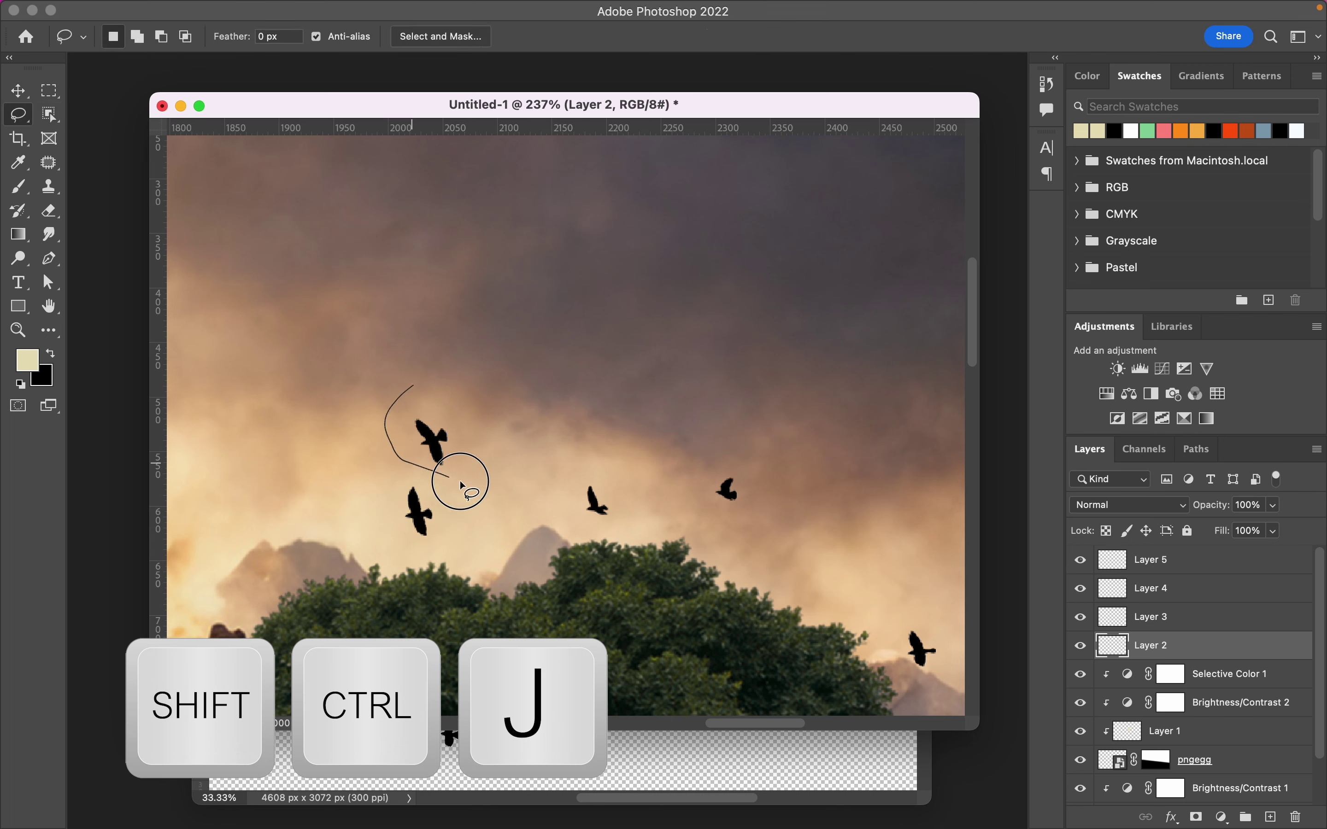
key("ctrl+shift+j")
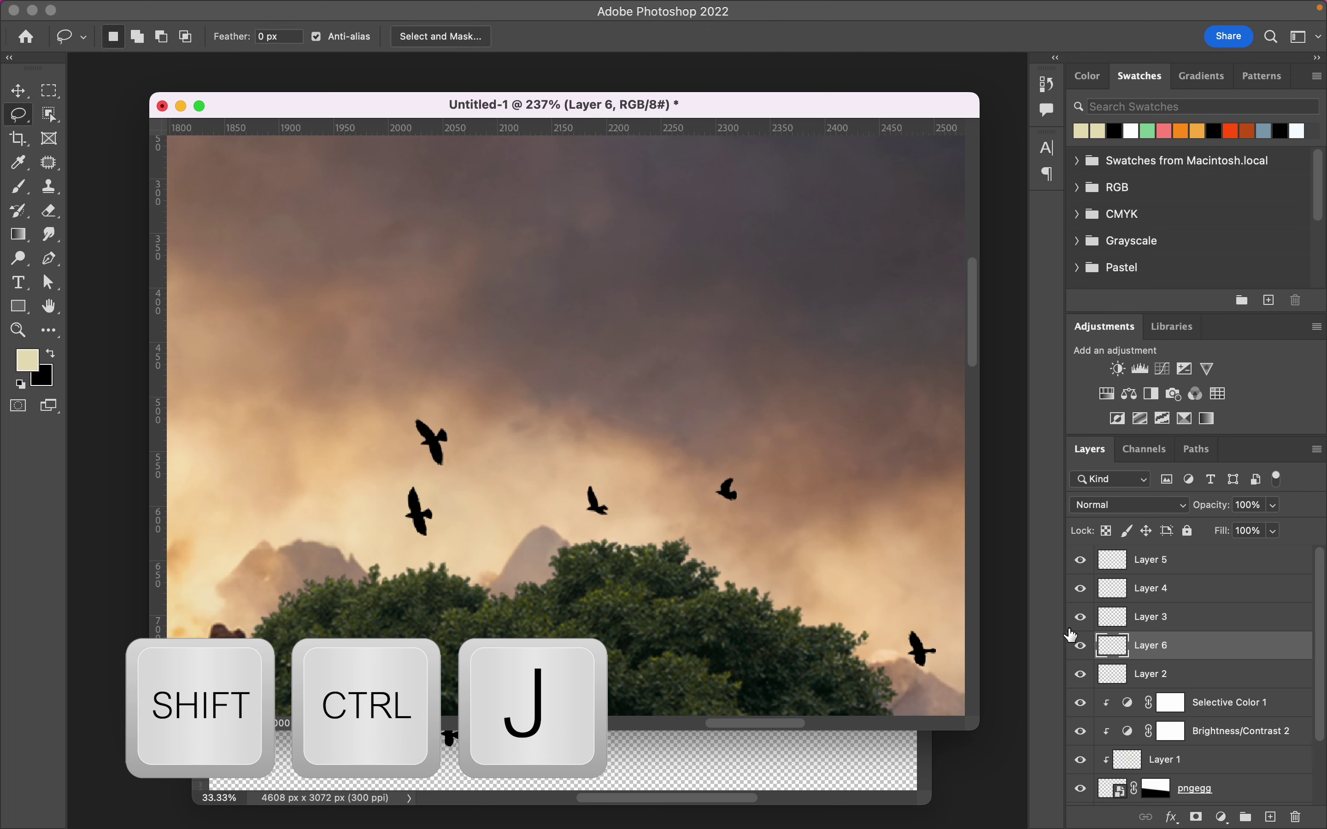
key("v")
mouse_move(430, 442)
left_mouse_down()
mouse_move(300, 504)
mouse_move(435, 446)
mouse_move(318, 458)
mouse_move(367, 458)
left_mouse_up()
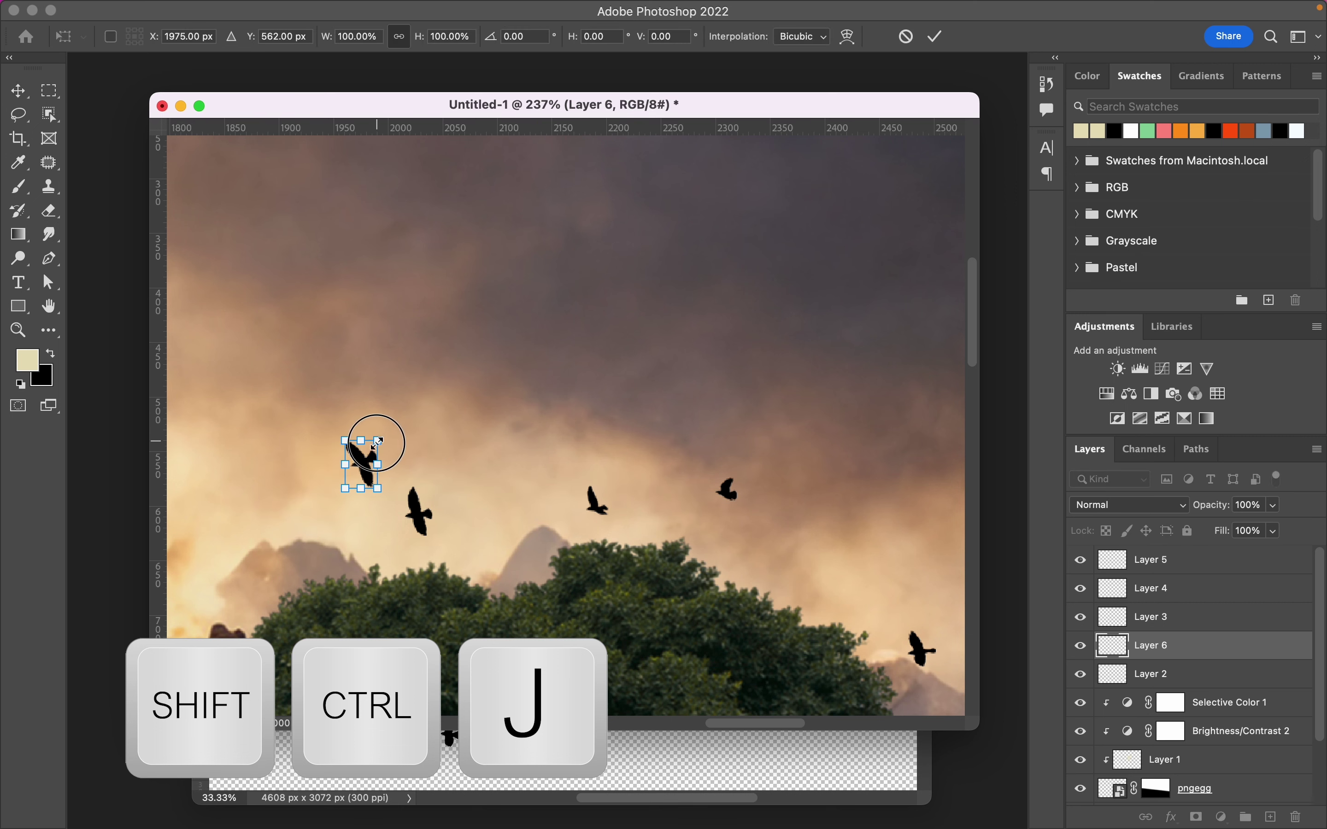
left_click(997, 36)
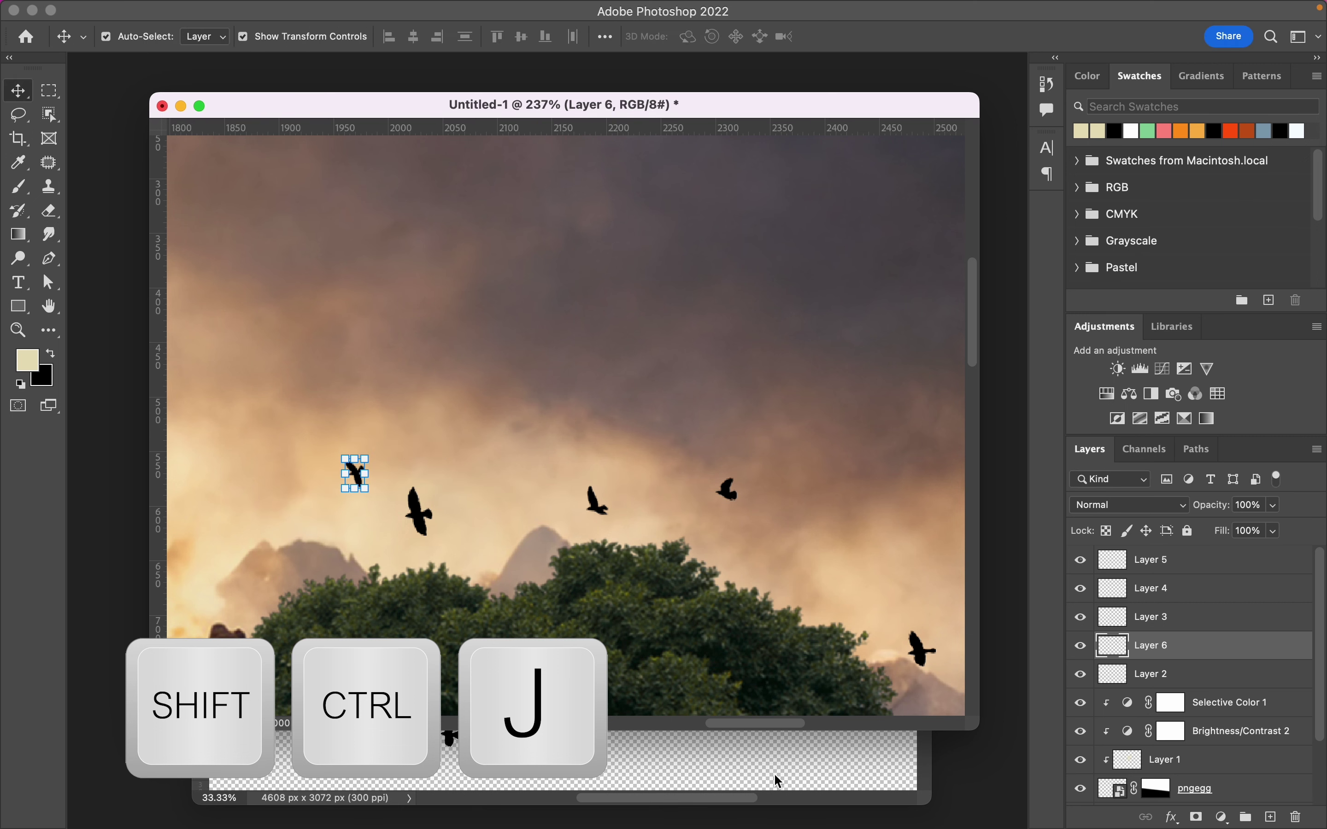
Switch briefly to the bird stock document, return to the composite, and deselect the bird layer
scroll(565, 428, "down", 5)
left_click(712, 768)
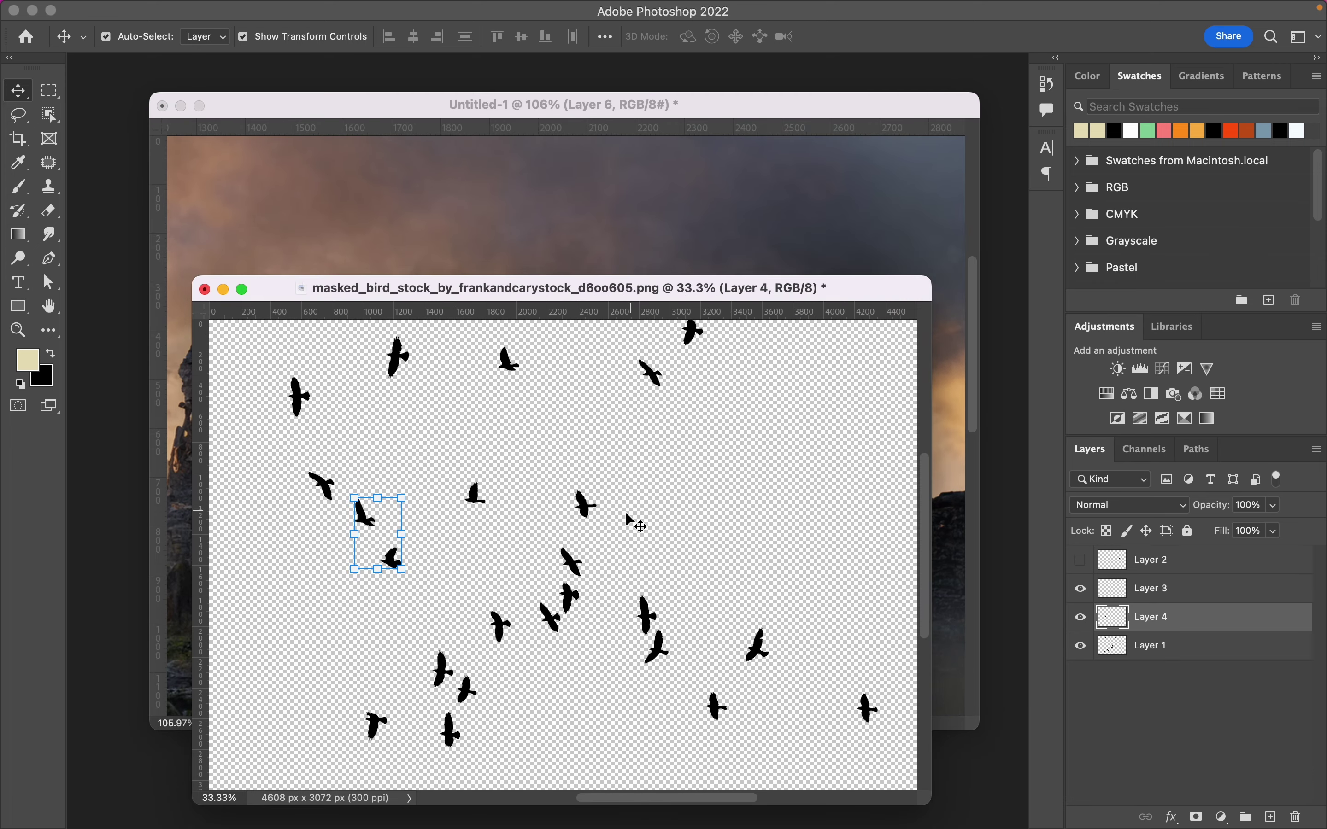
scroll(635, 525, "down", 2)
left_click(548, 104)
scroll(735, 499, "down", 5)
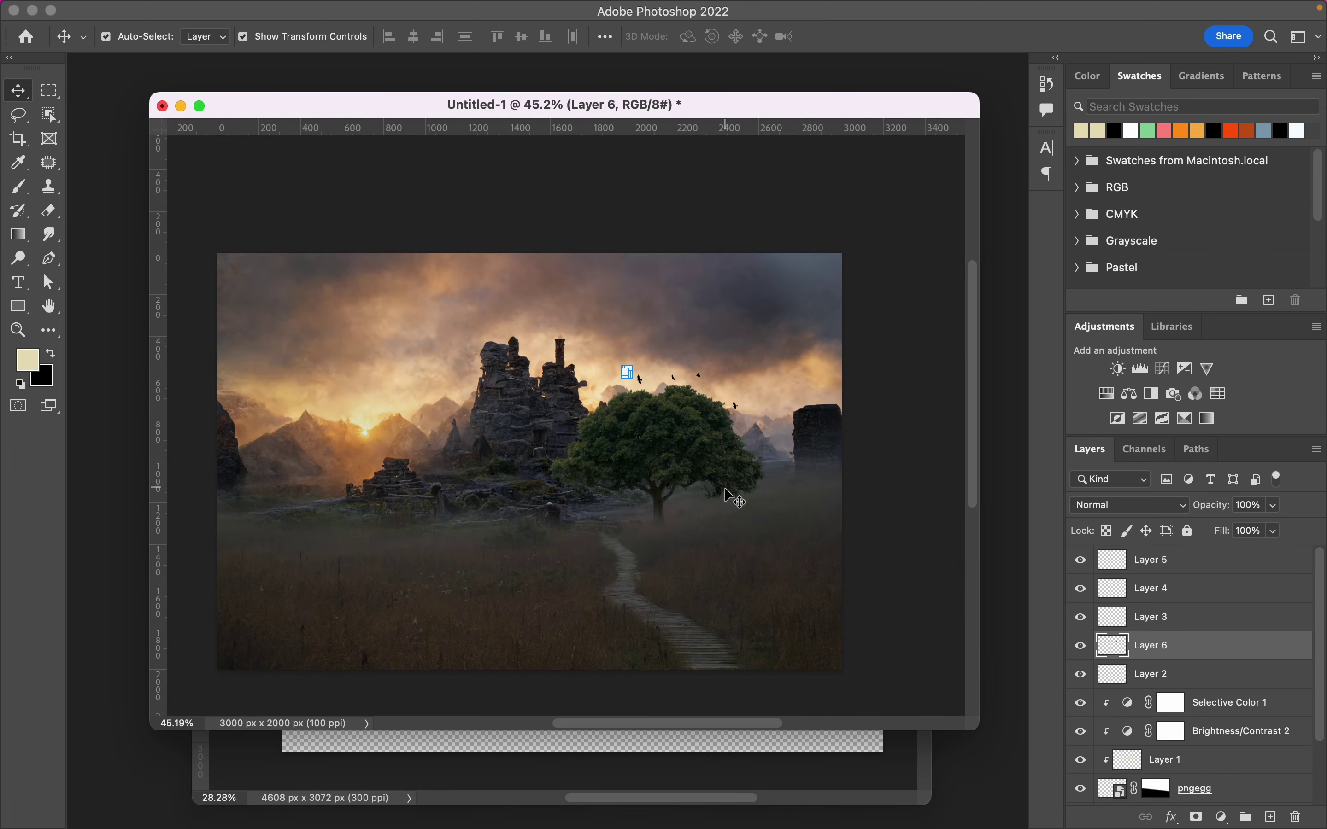
left_click(735, 499)
scroll(696, 648, "down", 2)
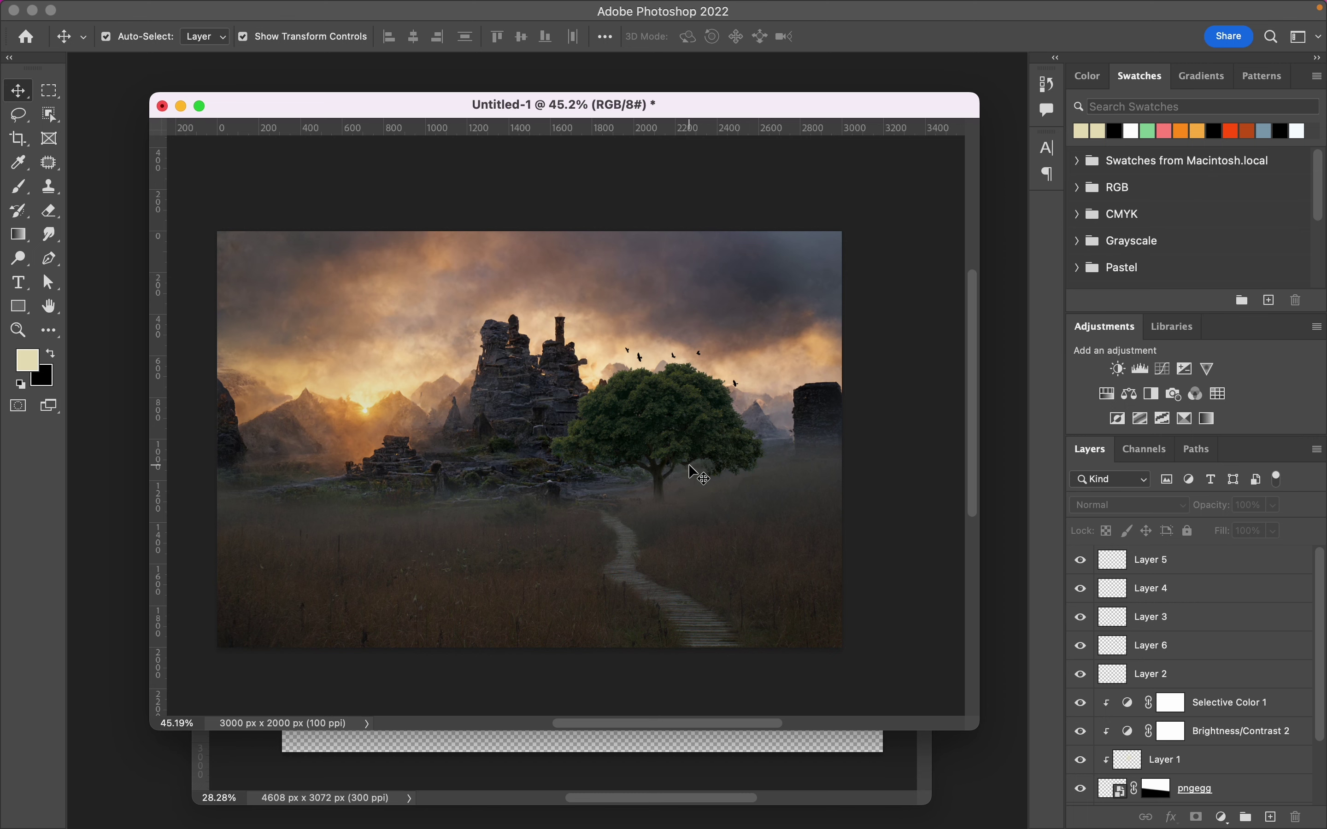
scroll(707, 438, "down", 2)
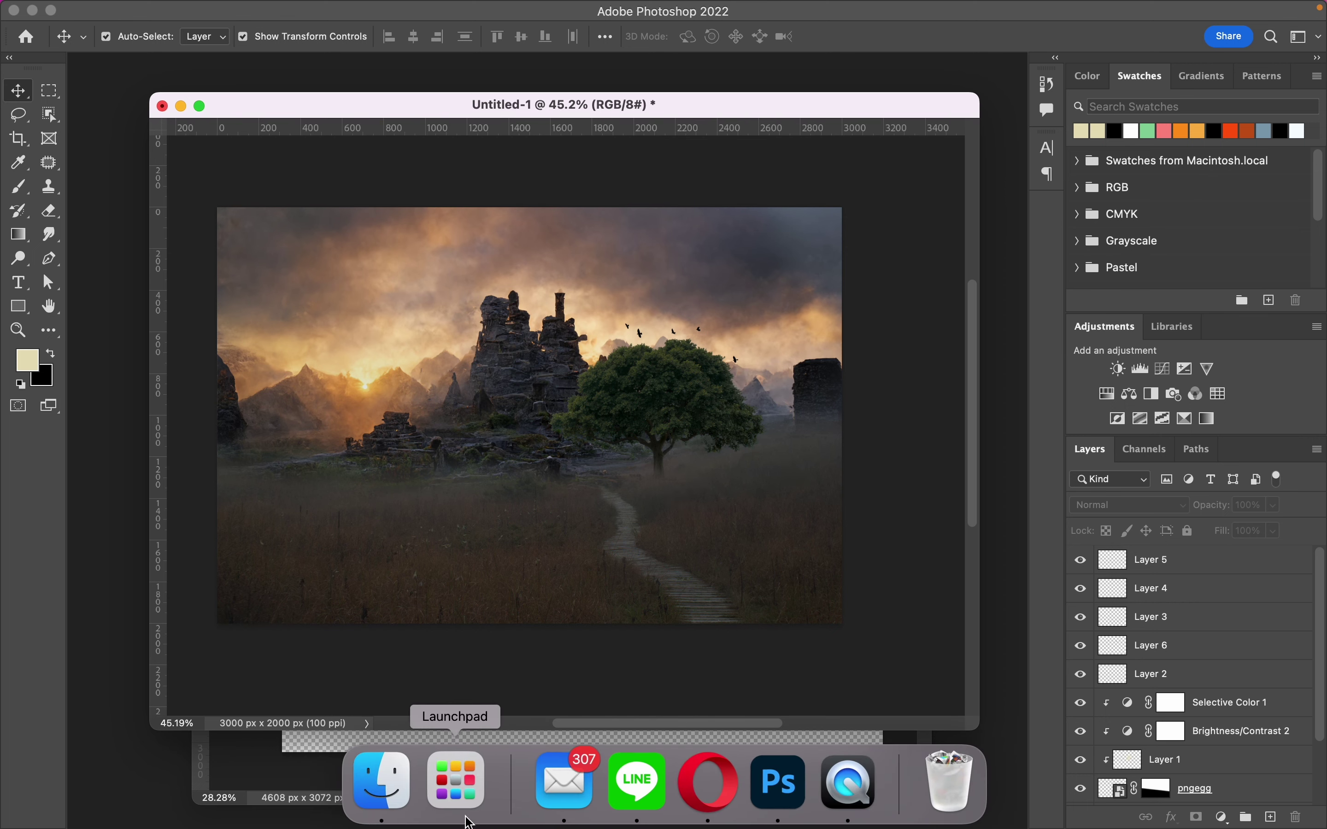
Select rob.psd in the EP419 Finder folder and open it in Photoshop
left_click(385, 785)
scroll(872, 395, "up", 5)
scroll(874, 387, "up", 3)
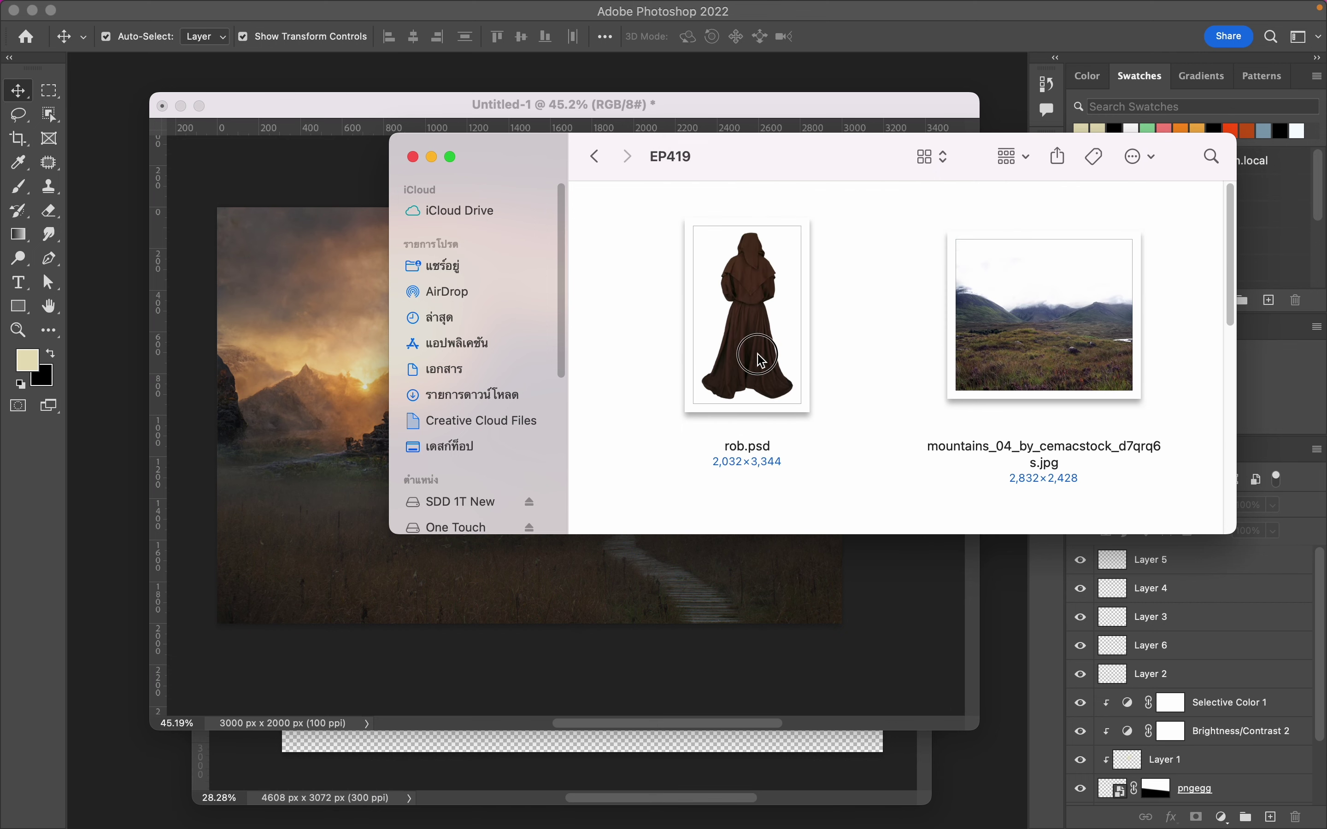
left_click(762, 283)
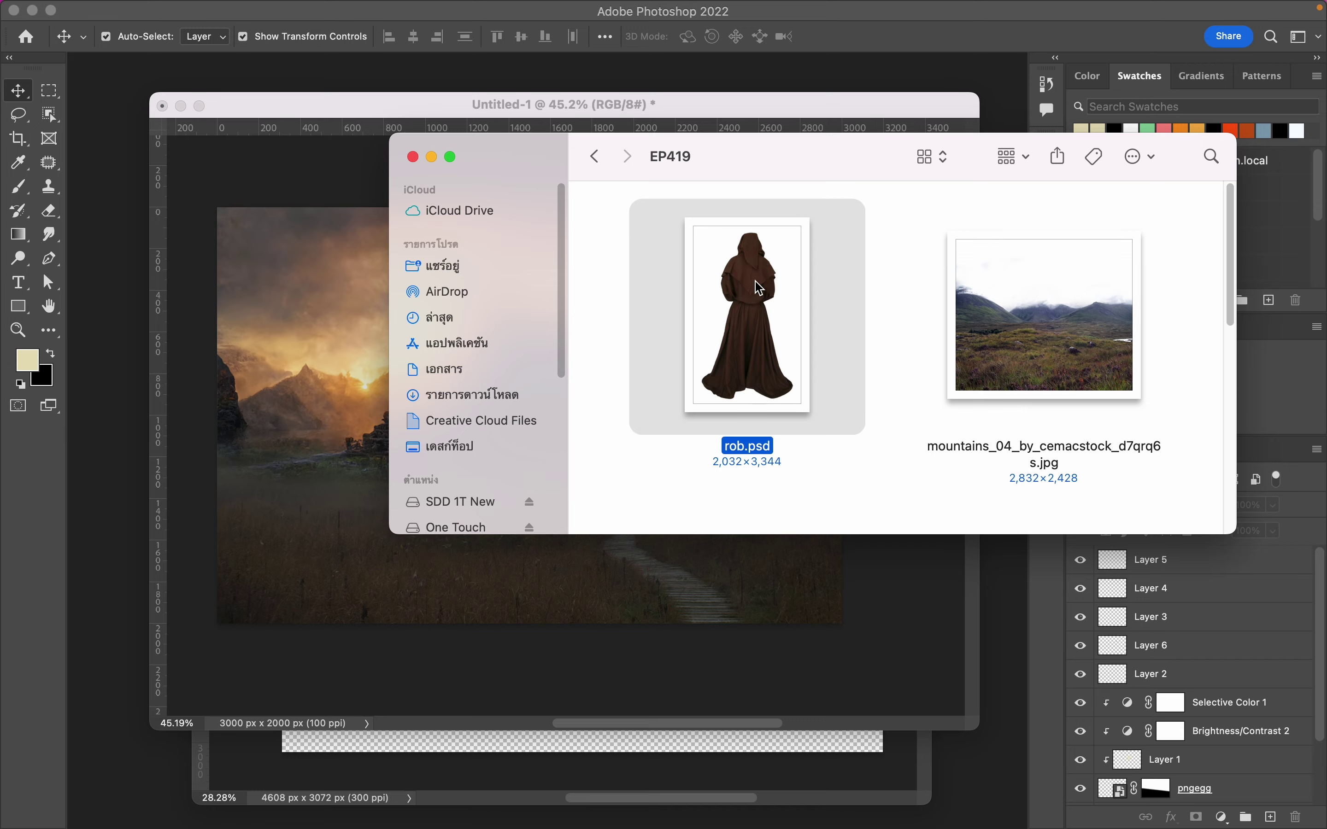
key("super+Tab")
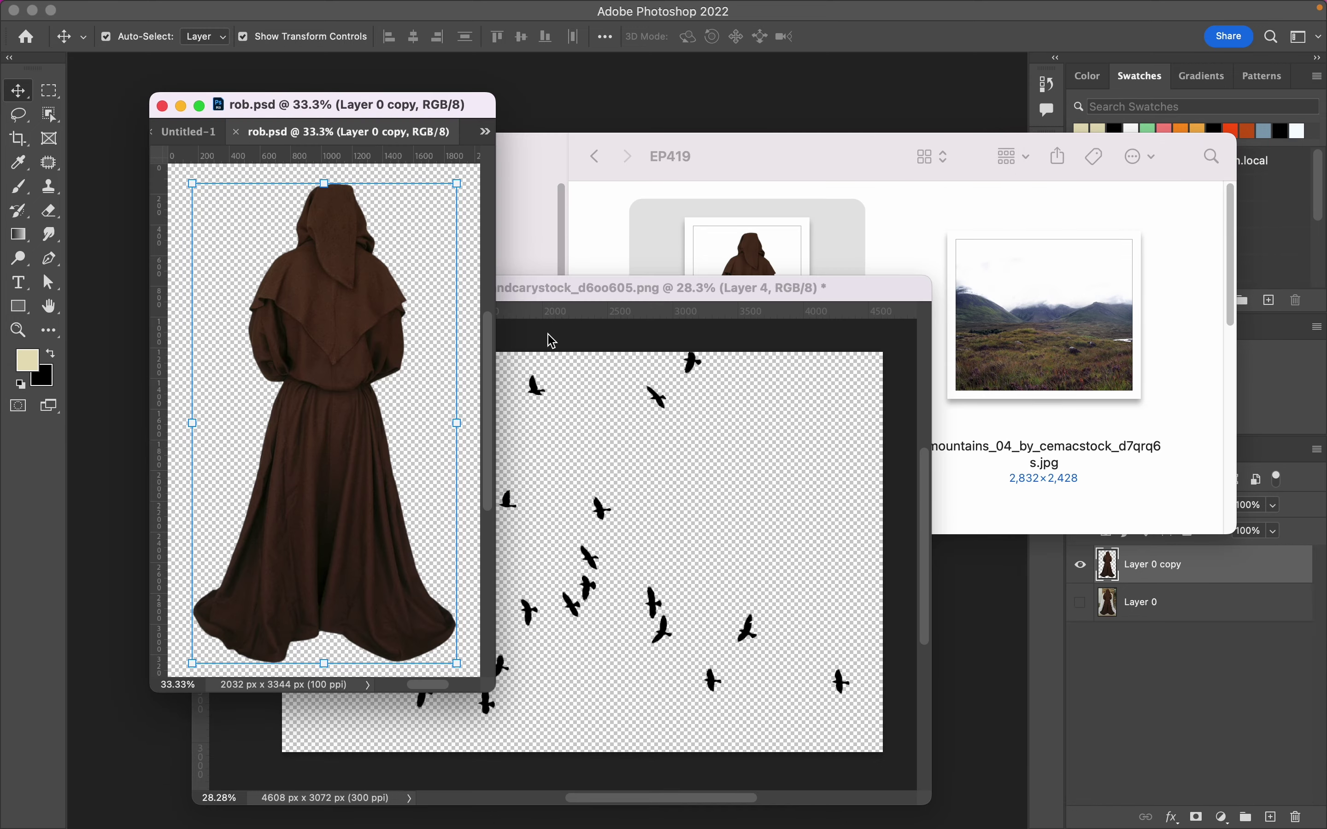
Close the bird stock document without saving
left_click(552, 340)
left_click(205, 289)
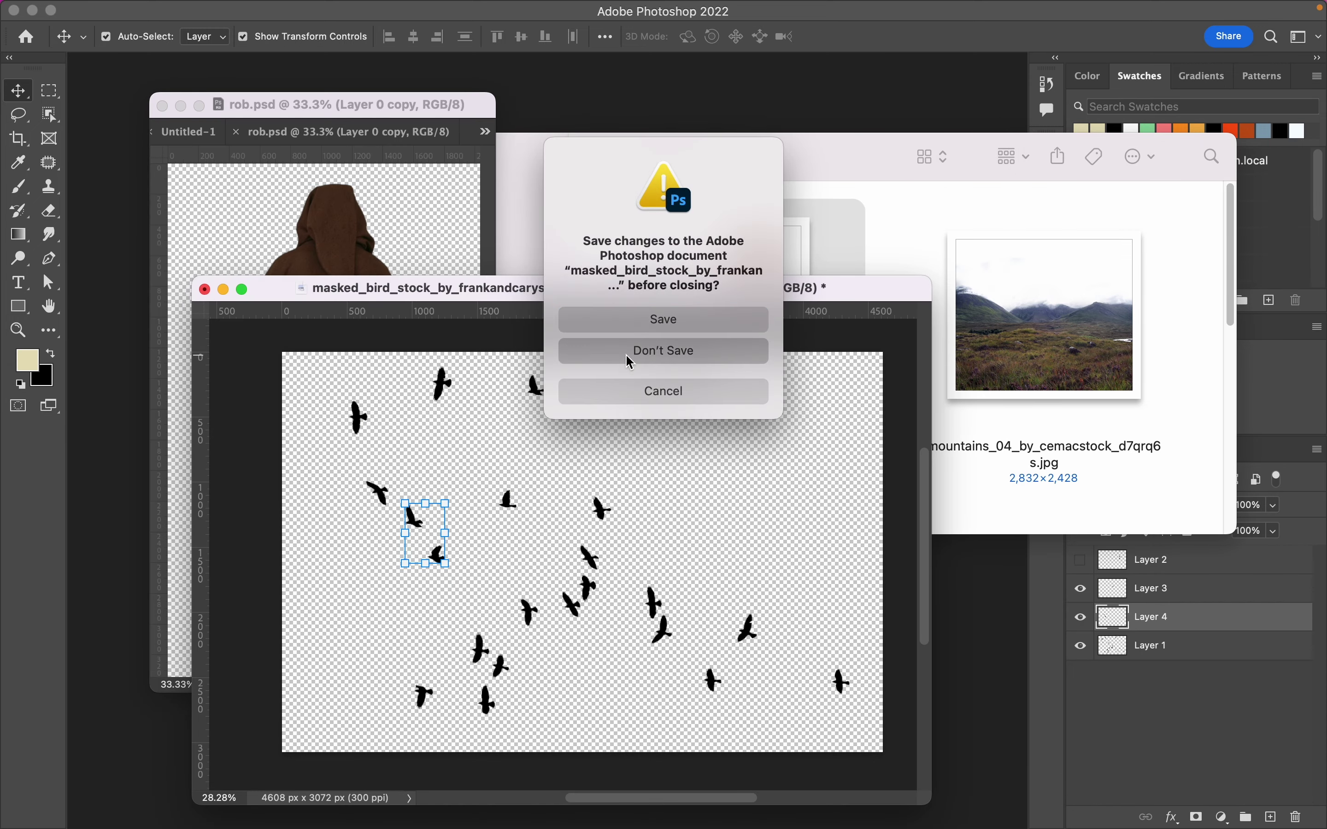
left_click(663, 347)
Copy the robed-figure layer from rob.psd into Untitled-1, then close rob.psd
left_click_drag(260, 132, 493, 311)
mouse_move(575, 515)
left_mouse_down()
mouse_move(801, 428)
mouse_move(565, 450)
left_mouse_up()
left_click(601, 756)
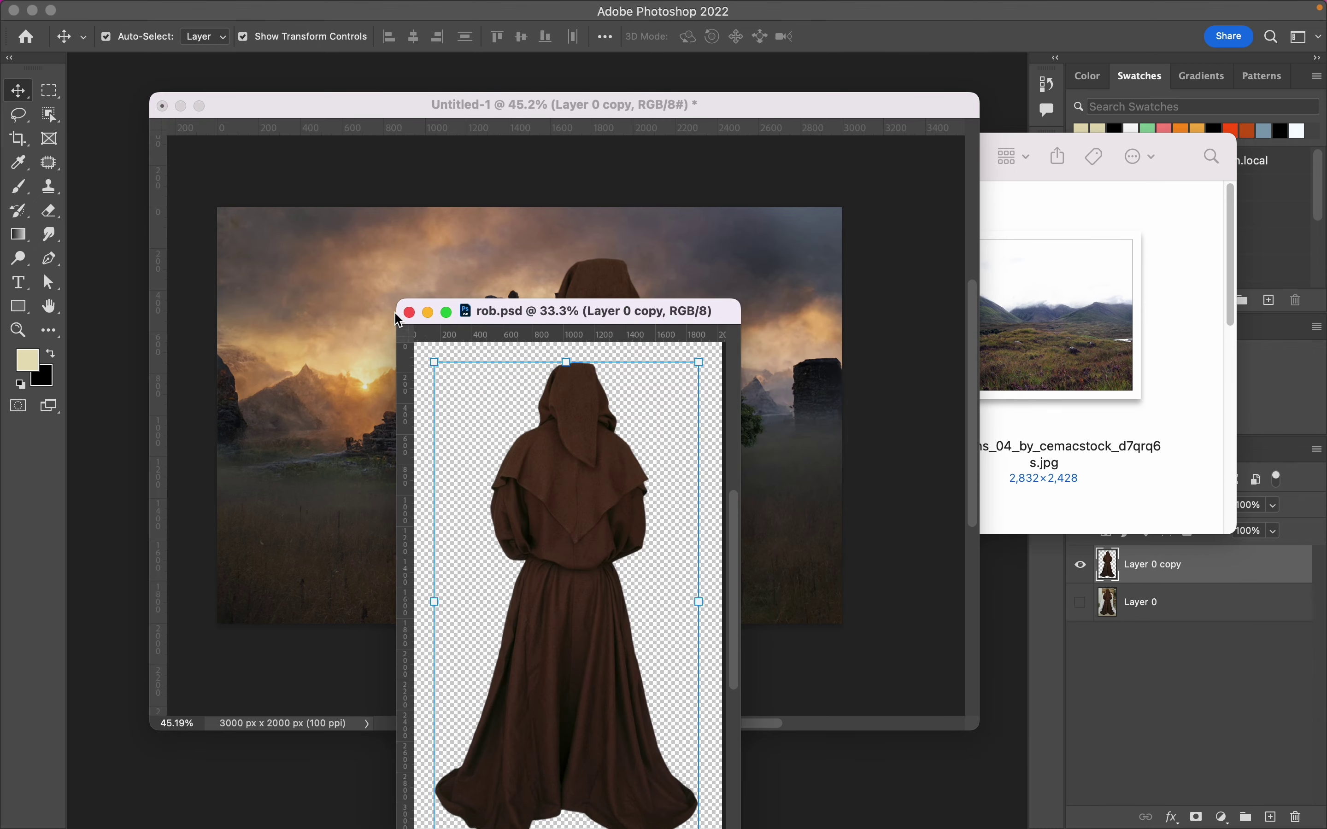
left_click(409, 312)
Scale the robed figure down to about 15% with Free Transform
mouse_move(747, 265)
left_mouse_down()
mouse_move(850, 311)
mouse_move(734, 538)
left_mouse_up()
left_click_drag(718, 588, 684, 450)
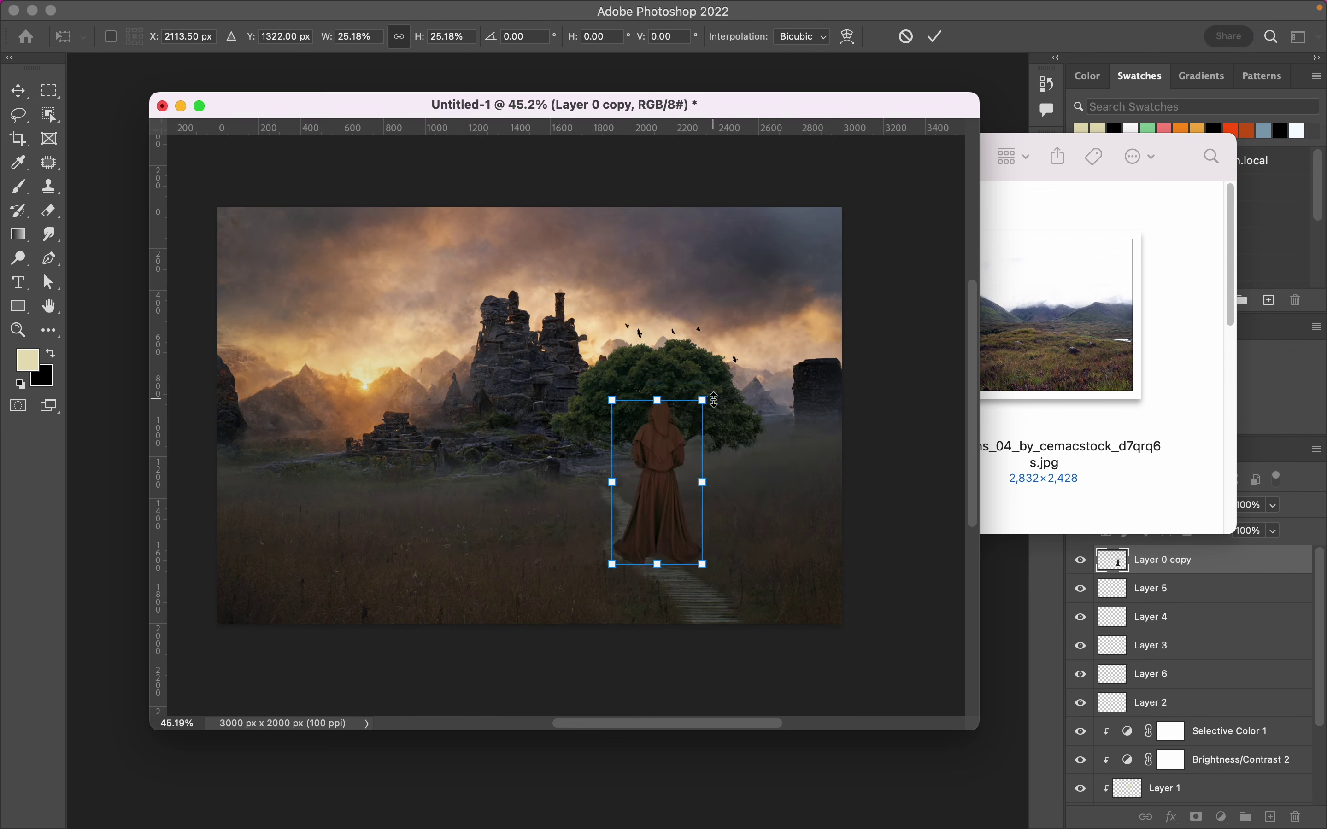
mouse_move(714, 400)
left_mouse_down()
mouse_move(713, 461)
mouse_move(719, 441)
left_mouse_up()
left_click(935, 37)
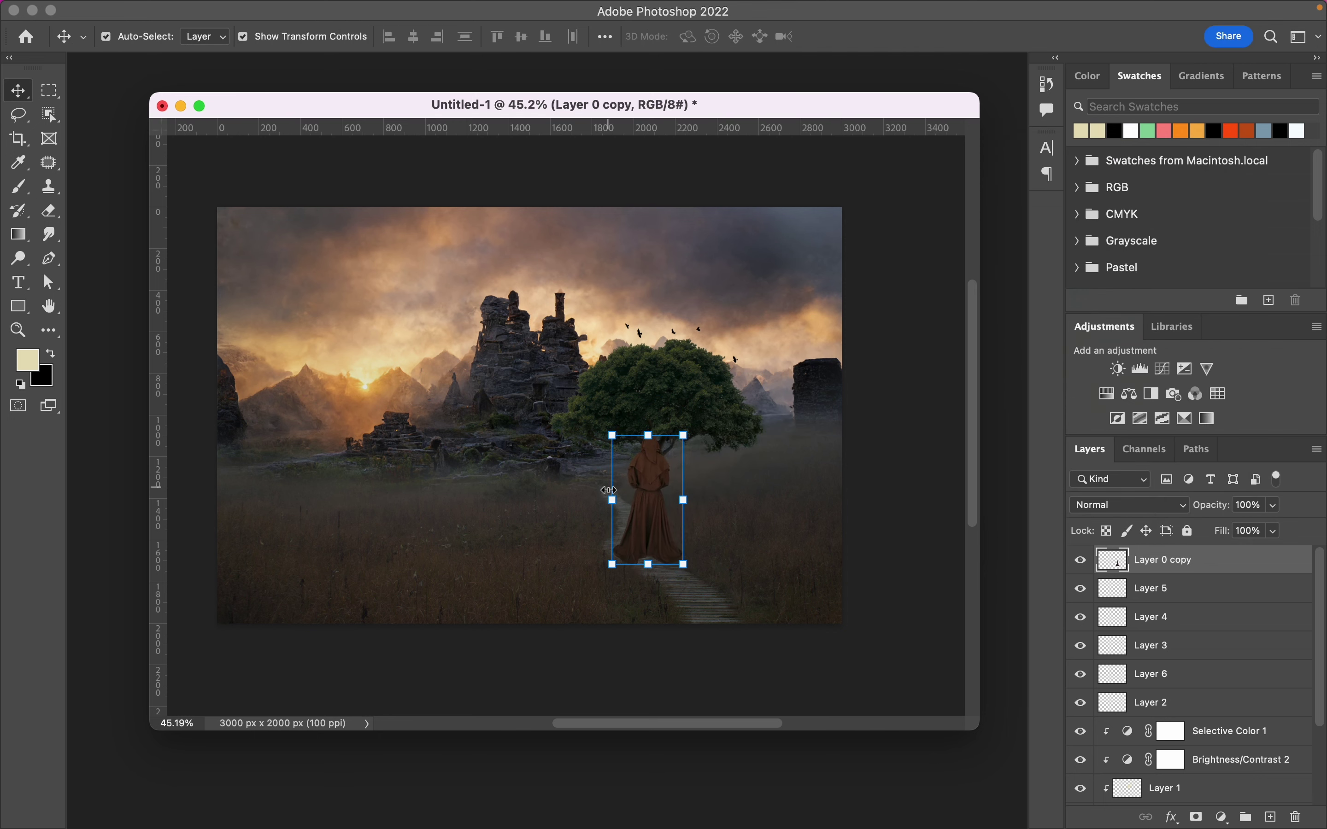
Position the small figure on the path below the tree
left_click_drag(609, 489, 709, 527)
scroll(705, 521, "up", 4)
scroll(709, 528, "down", 1)
scroll(712, 526, "down", 1)
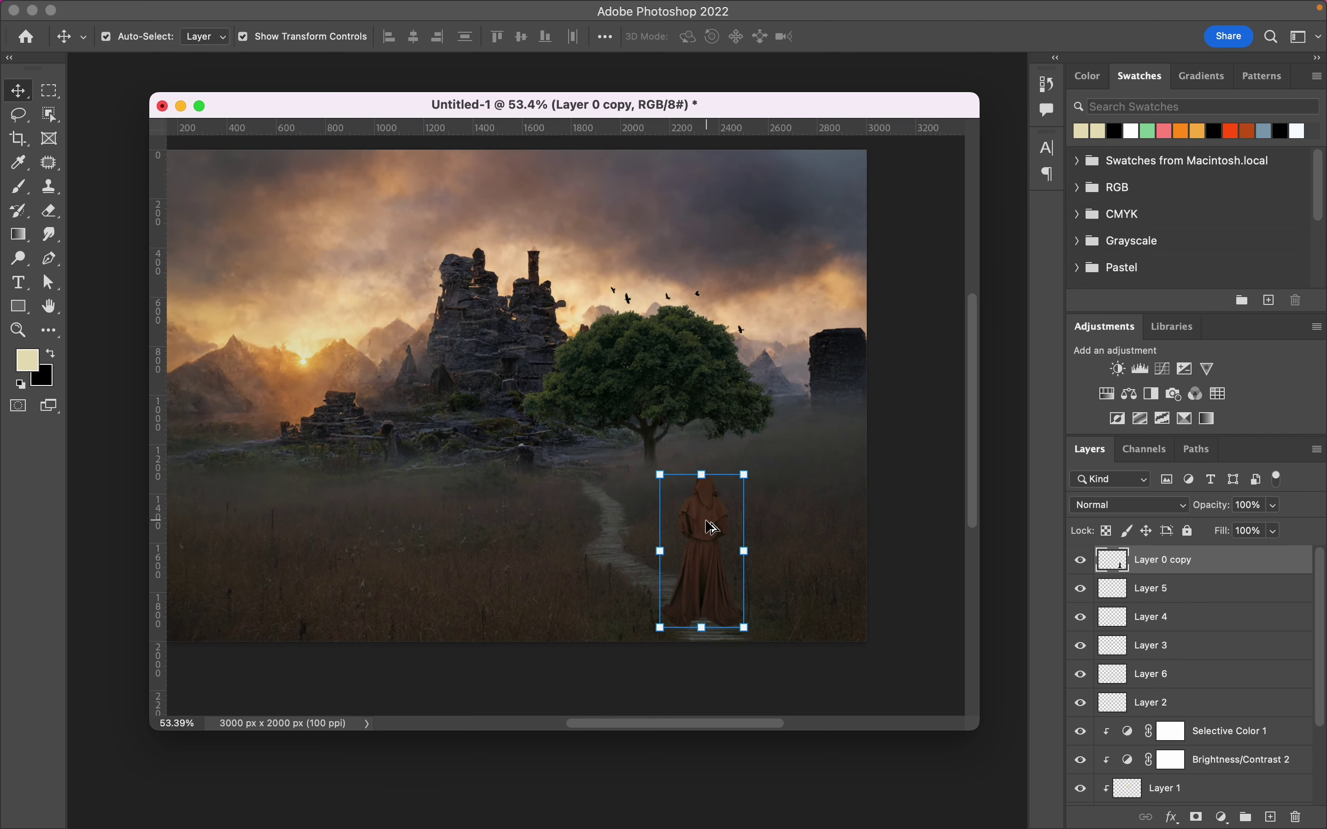
scroll(712, 527, "up", 1)
scroll(719, 520, "up", 1)
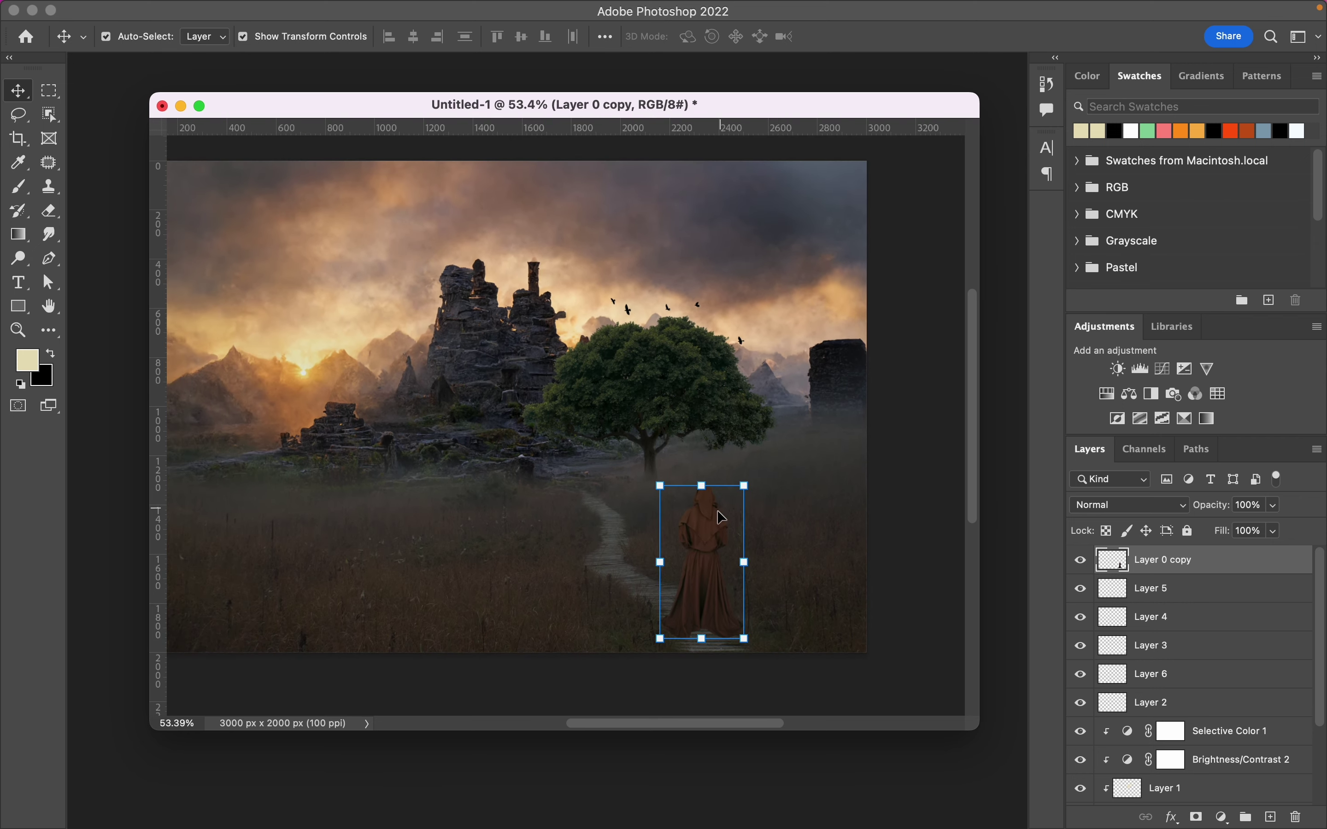
left_click_drag(721, 517, 720, 525)
key("ctrl+j")
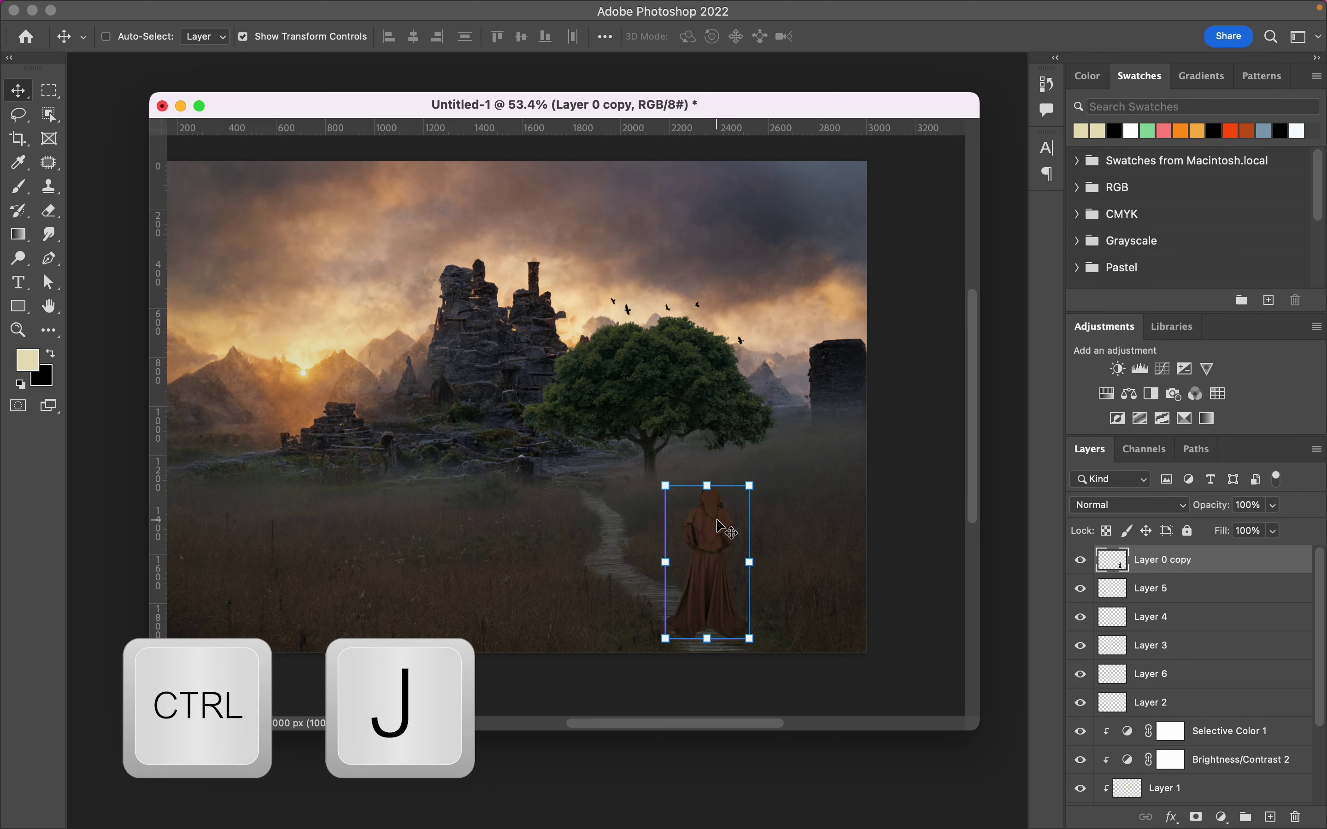
Duplicate the figure, move the copy up-left and shrink it to look farther away
key("ctrl+j")
left_click_drag(716, 520, 677, 481)
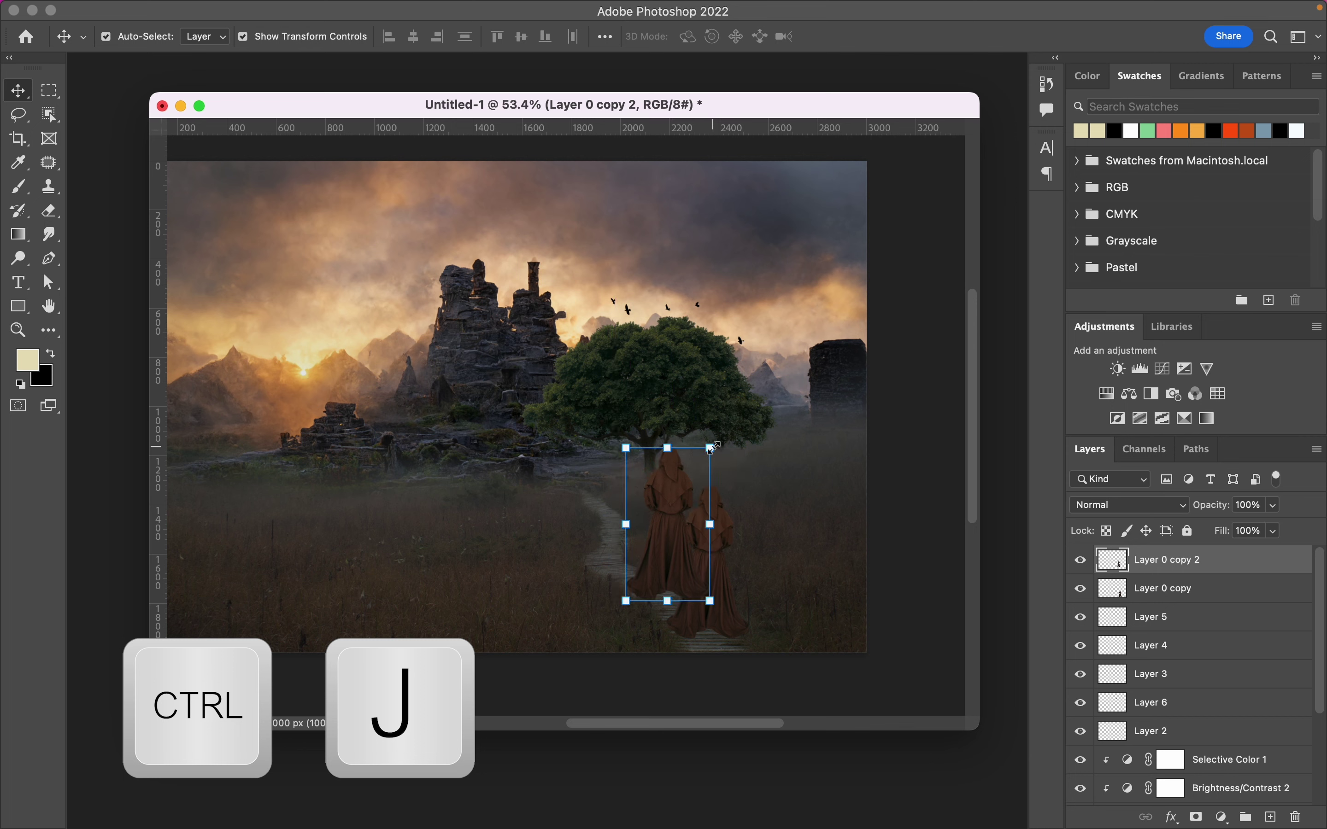
mouse_move(709, 447)
left_mouse_down()
mouse_move(678, 501)
mouse_move(691, 480)
left_mouse_up()
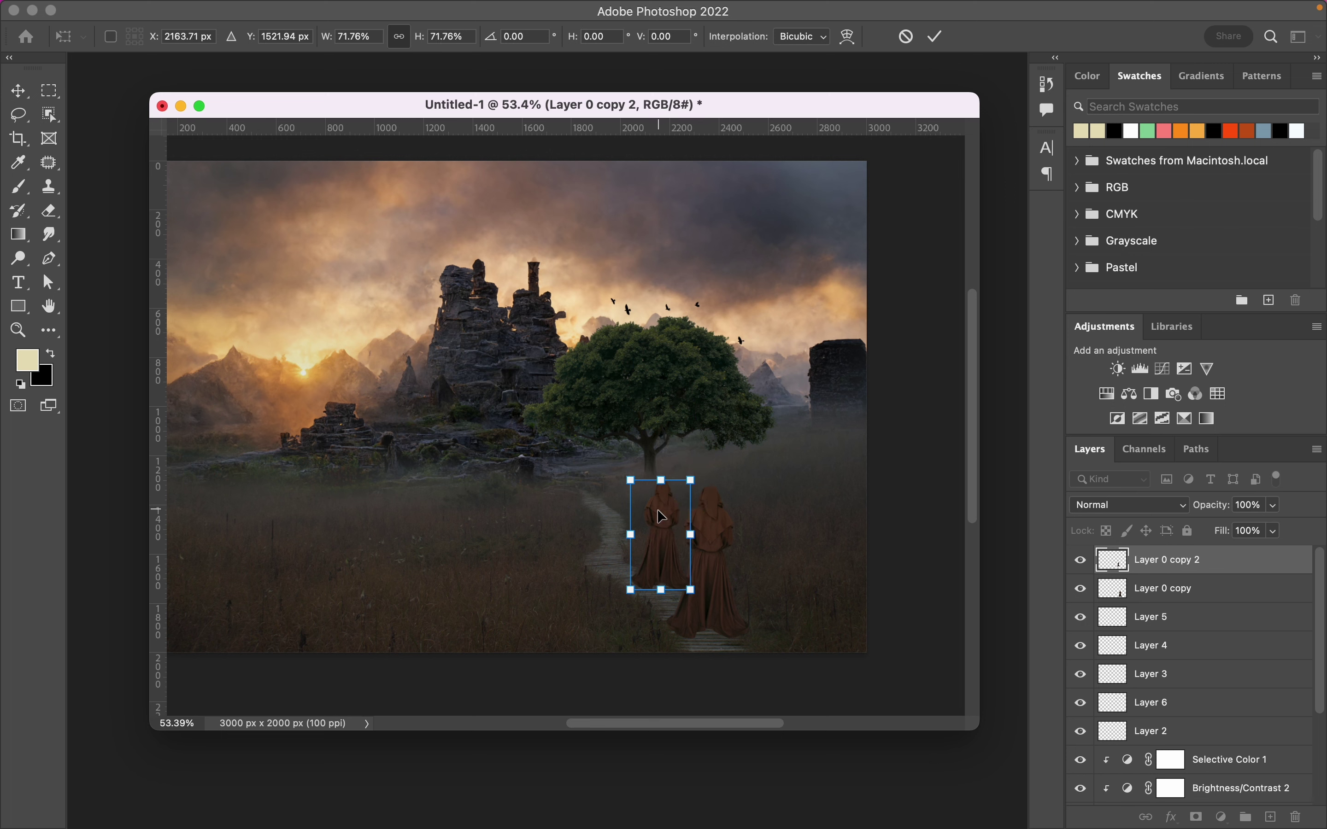
left_click(932, 44)
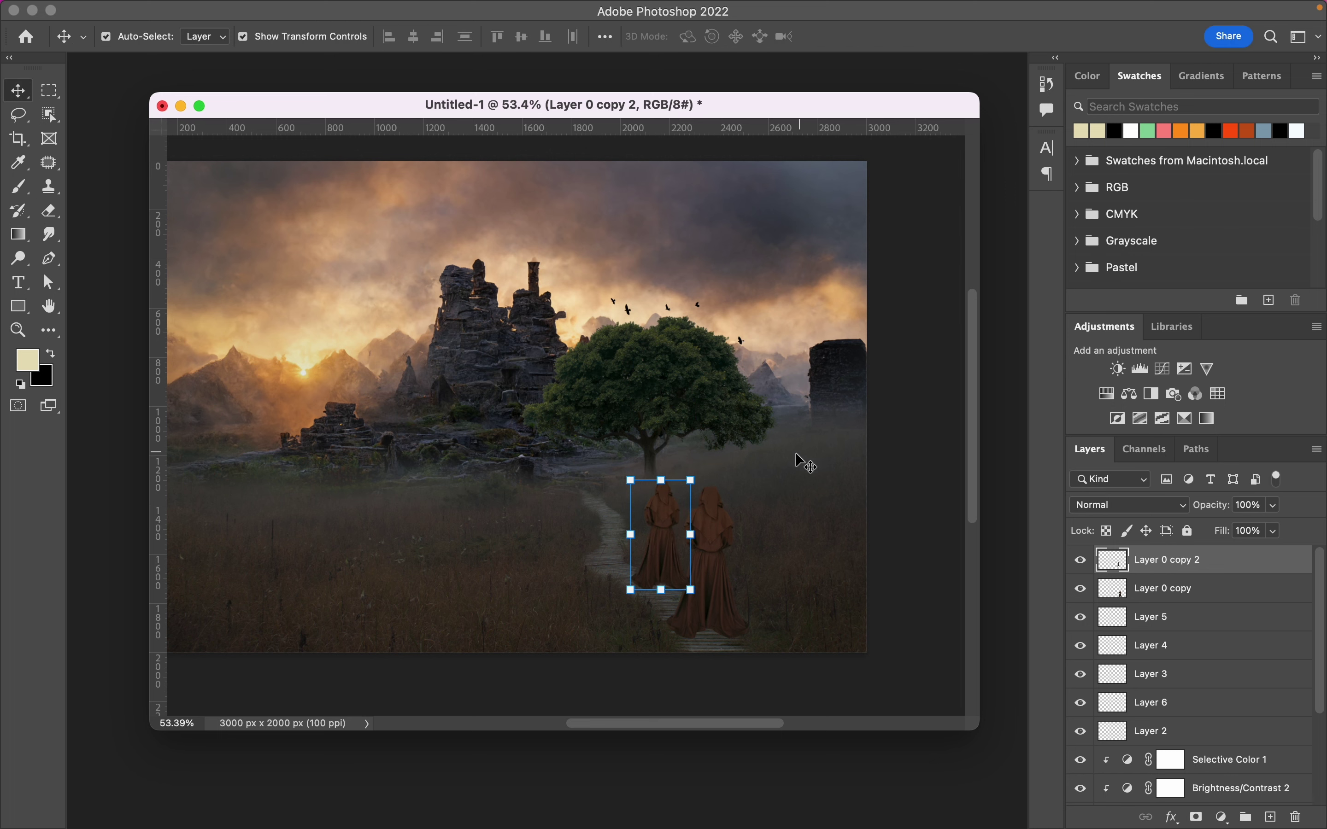
Duplicate the middle figure and place the new copy further up the path
key("ctrl+j")
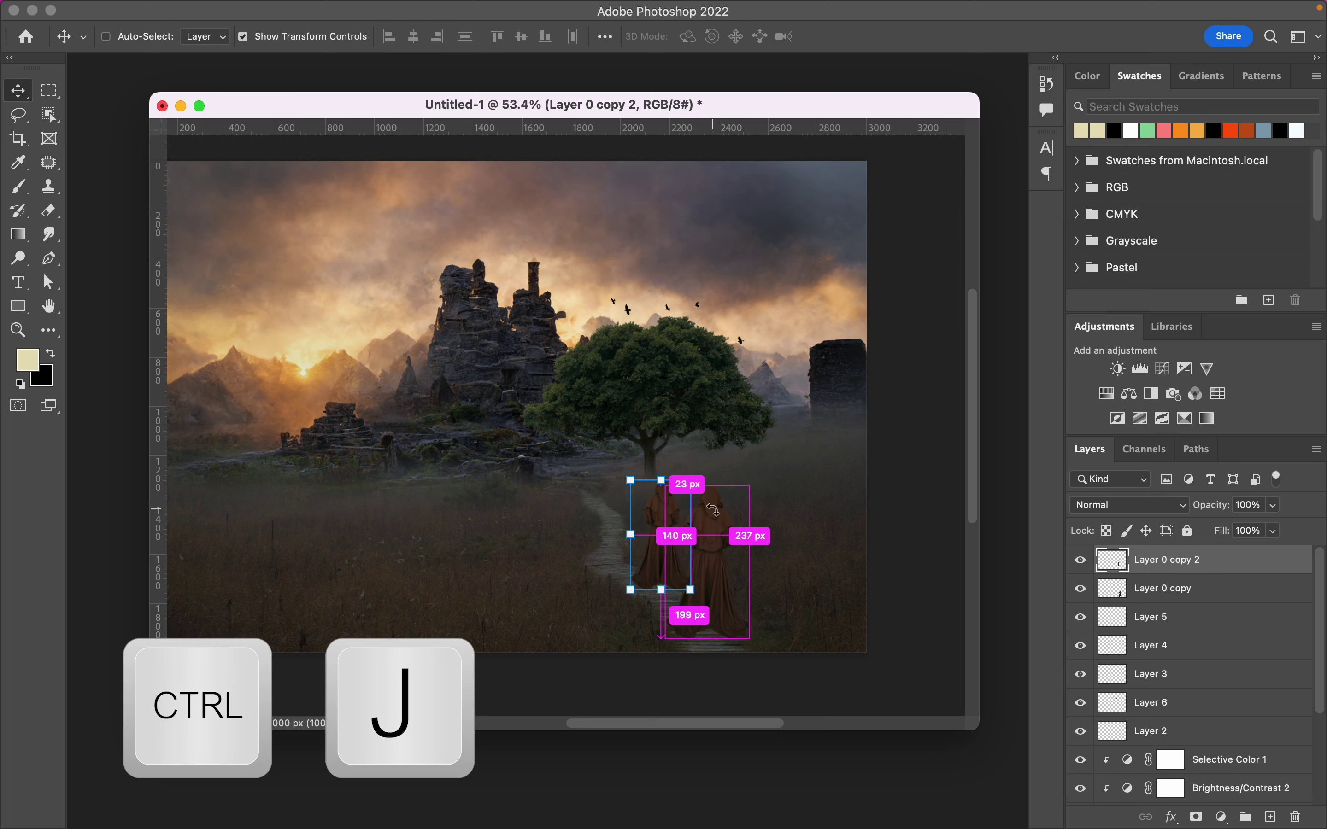
mouse_move(666, 518)
left_mouse_down()
mouse_move(608, 467)
mouse_move(627, 513)
mouse_move(643, 472)
left_mouse_up()
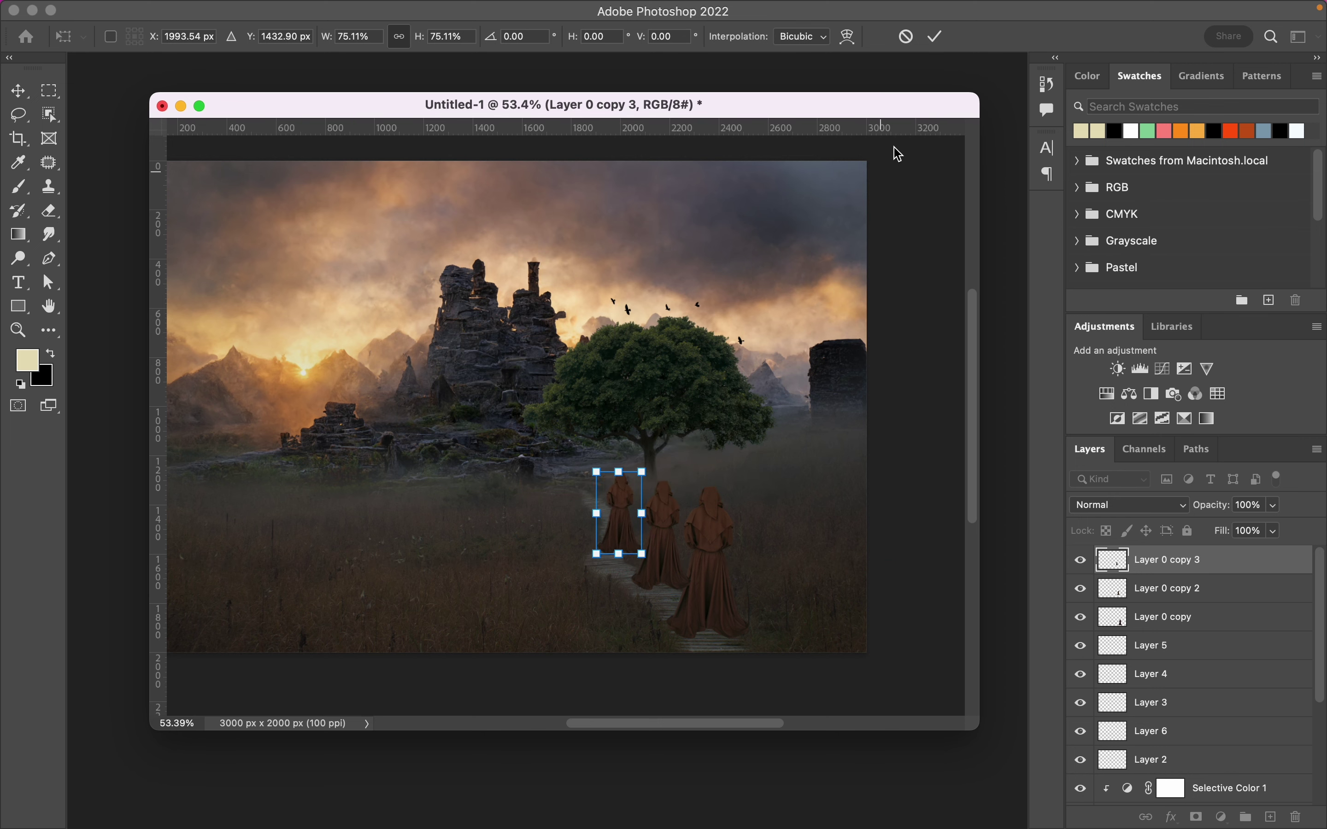
left_click(935, 37)
left_click(883, 389)
Scale the middle and front figures together slightly smaller
scroll(761, 542, "down", 2)
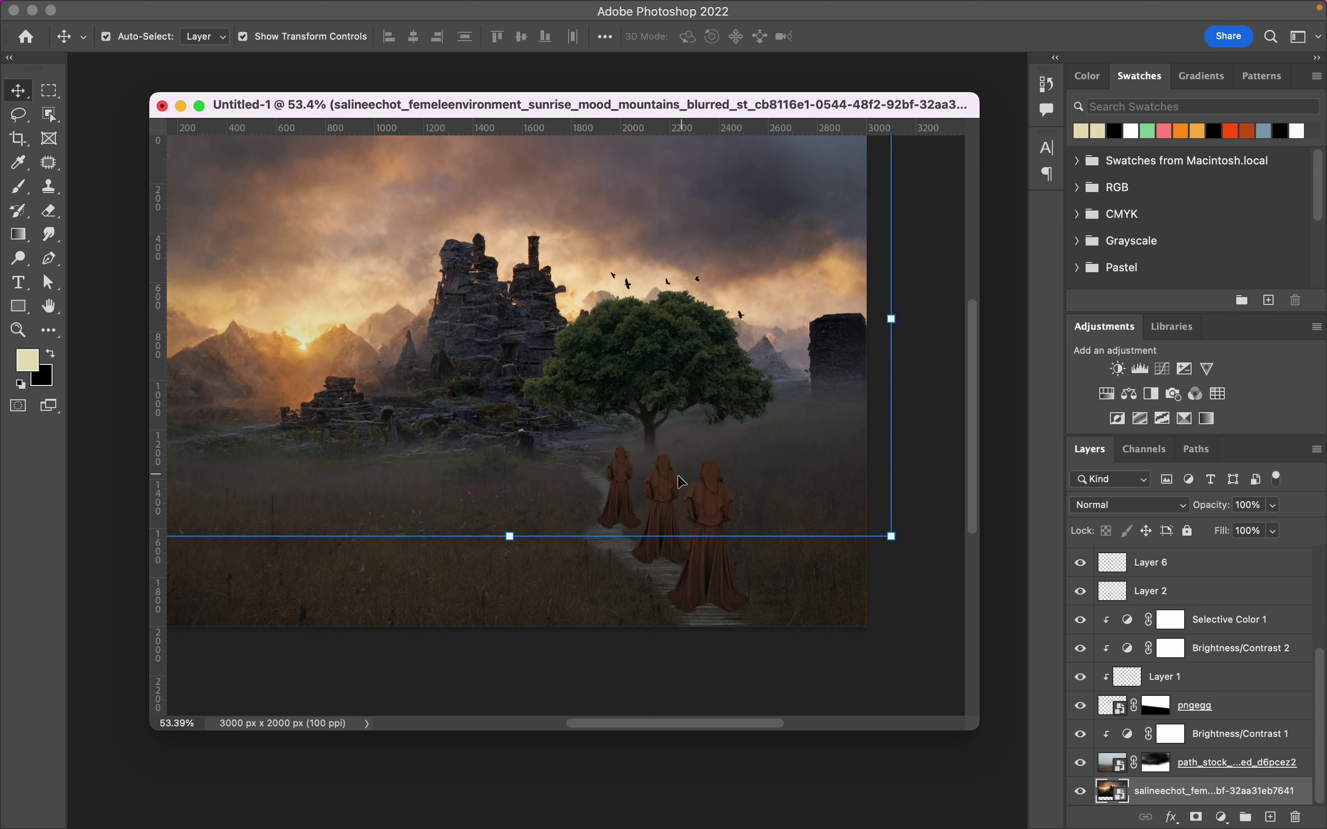
left_click(680, 481)
left_click(721, 500, "shift")
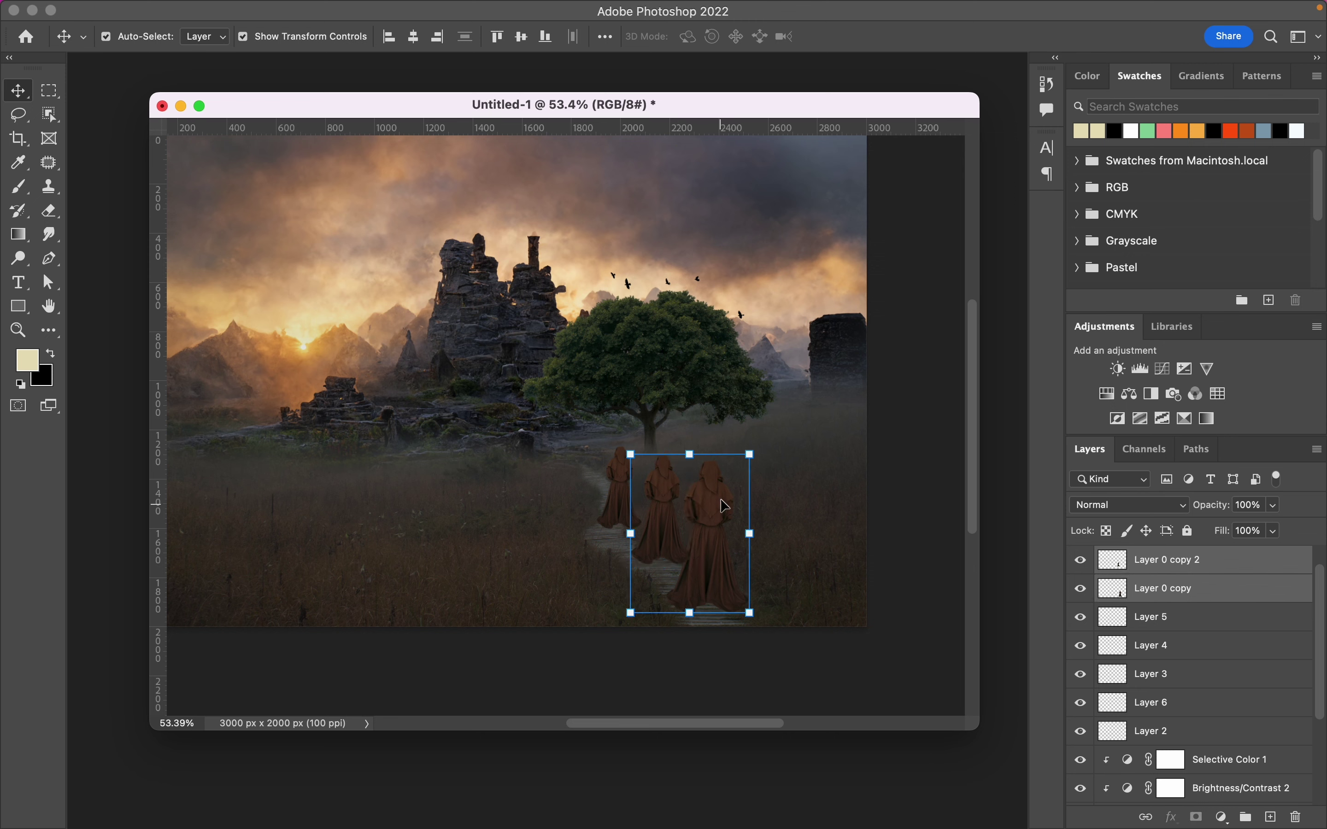
left_click_drag(748, 452, 740, 466)
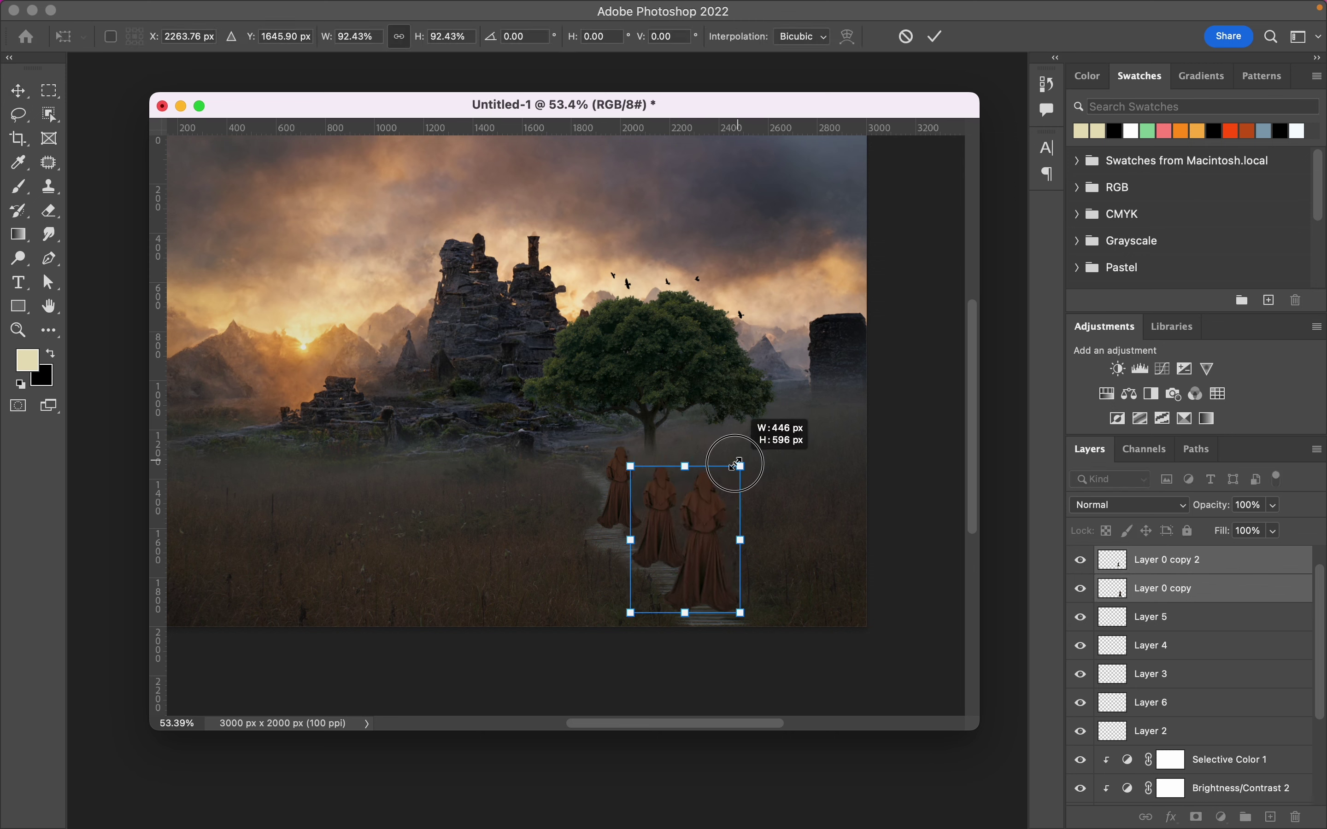
left_click(935, 37)
left_click(655, 426)
Shrink the rearmost robed figure
left_click(624, 469)
left_click_drag(643, 438, 632, 464)
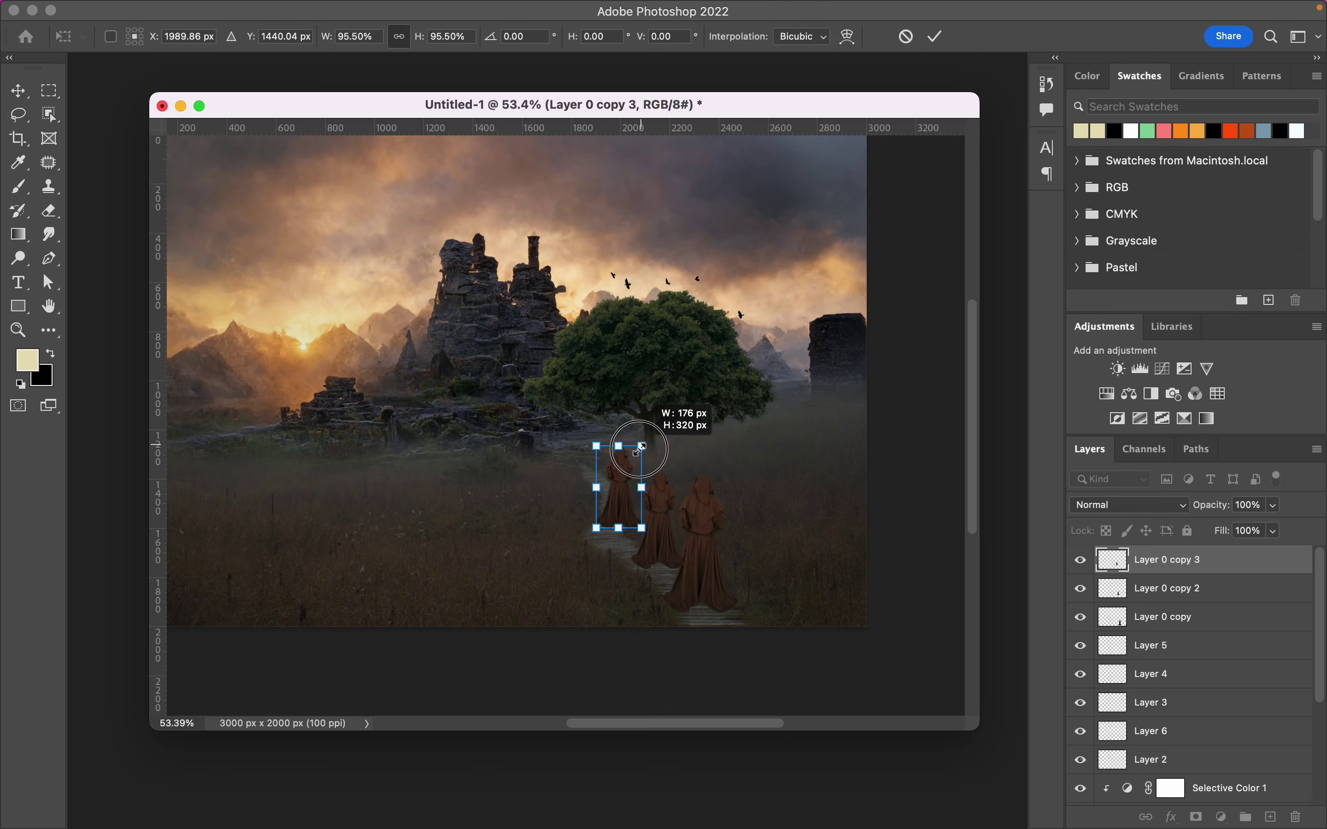
scroll(632, 464, "down", 2)
scroll(658, 455, "down", 5)
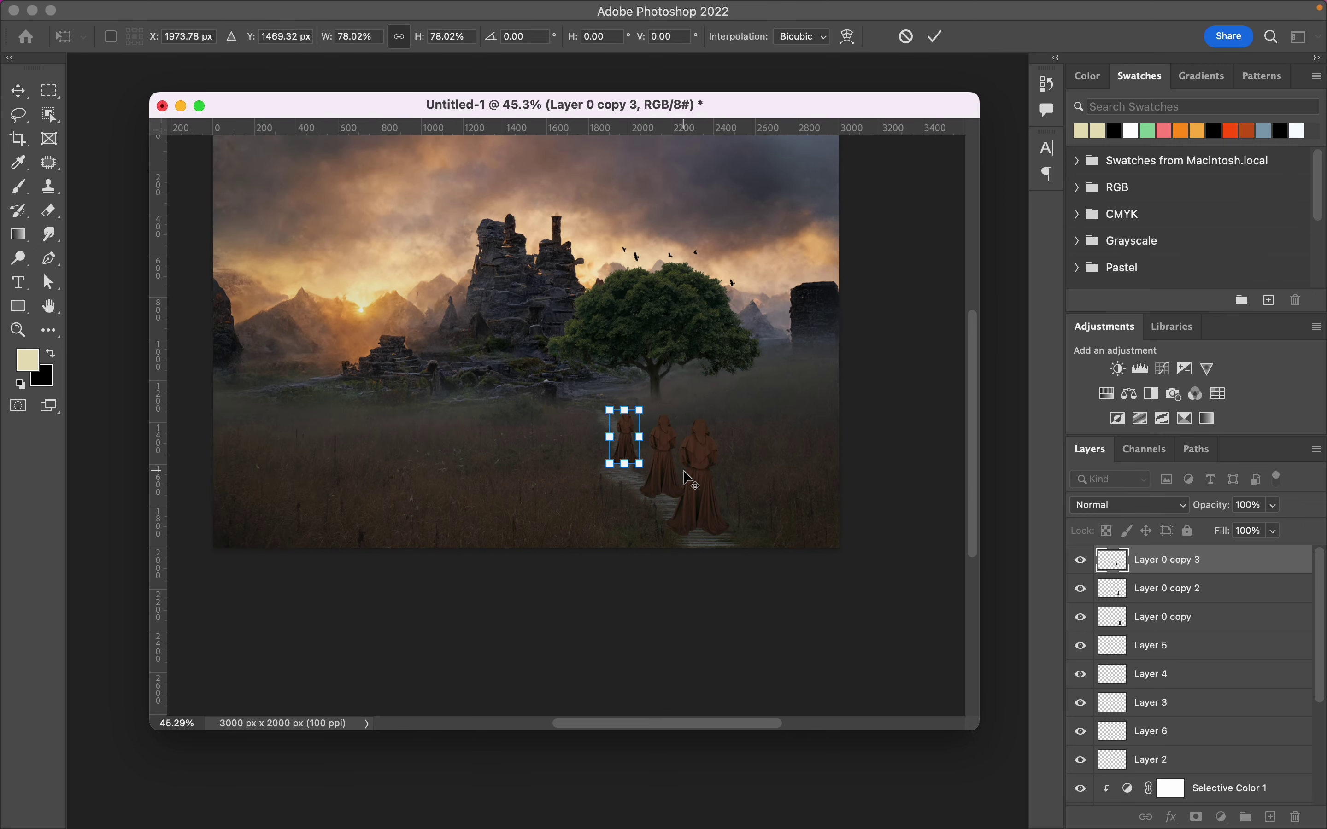
scroll(670, 449, "up", 1)
scroll(670, 449, "up", 3)
key("Return")
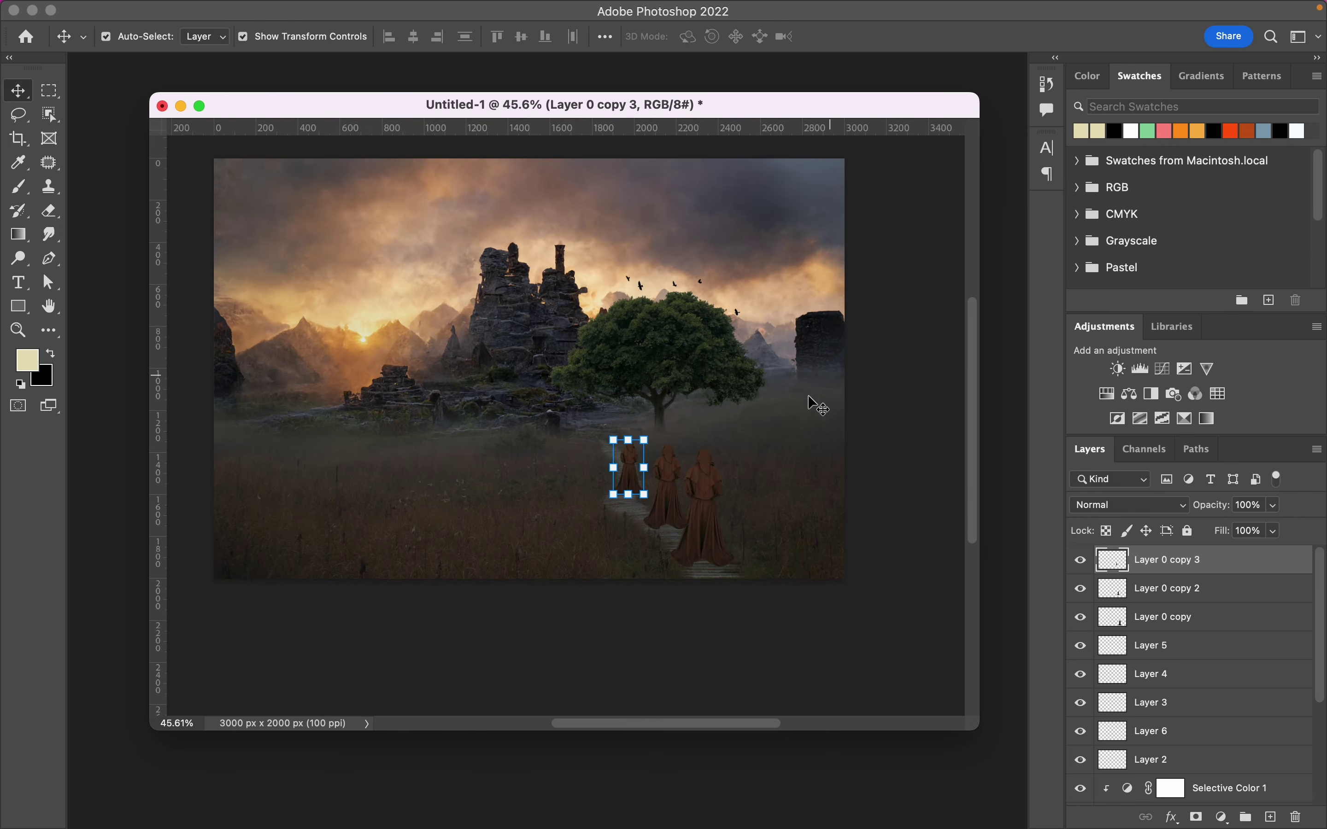
scroll(663, 516, "up", 2)
scroll(680, 523, "up", 2)
Nudge the middle figure left and shrink the front robed figure
left_click(706, 496)
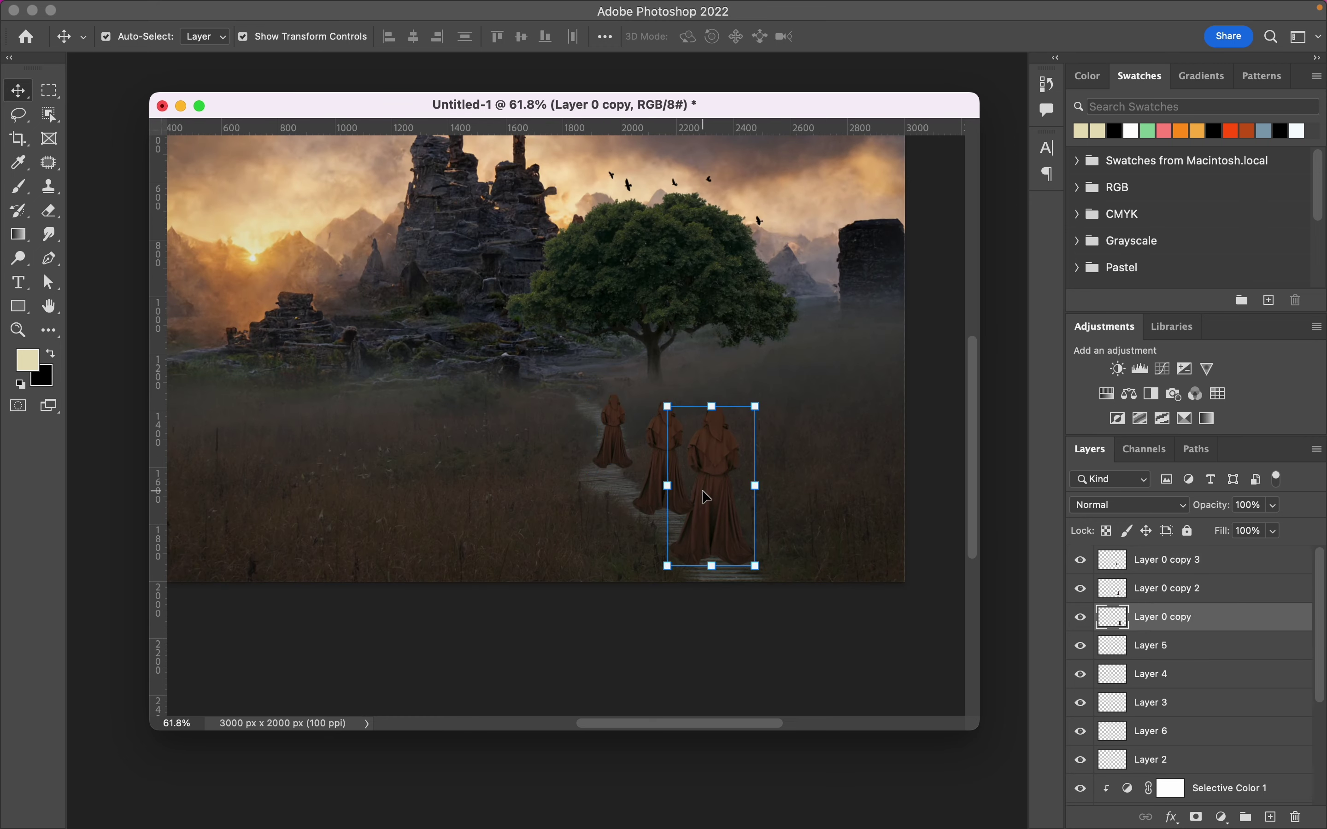
left_click(675, 455)
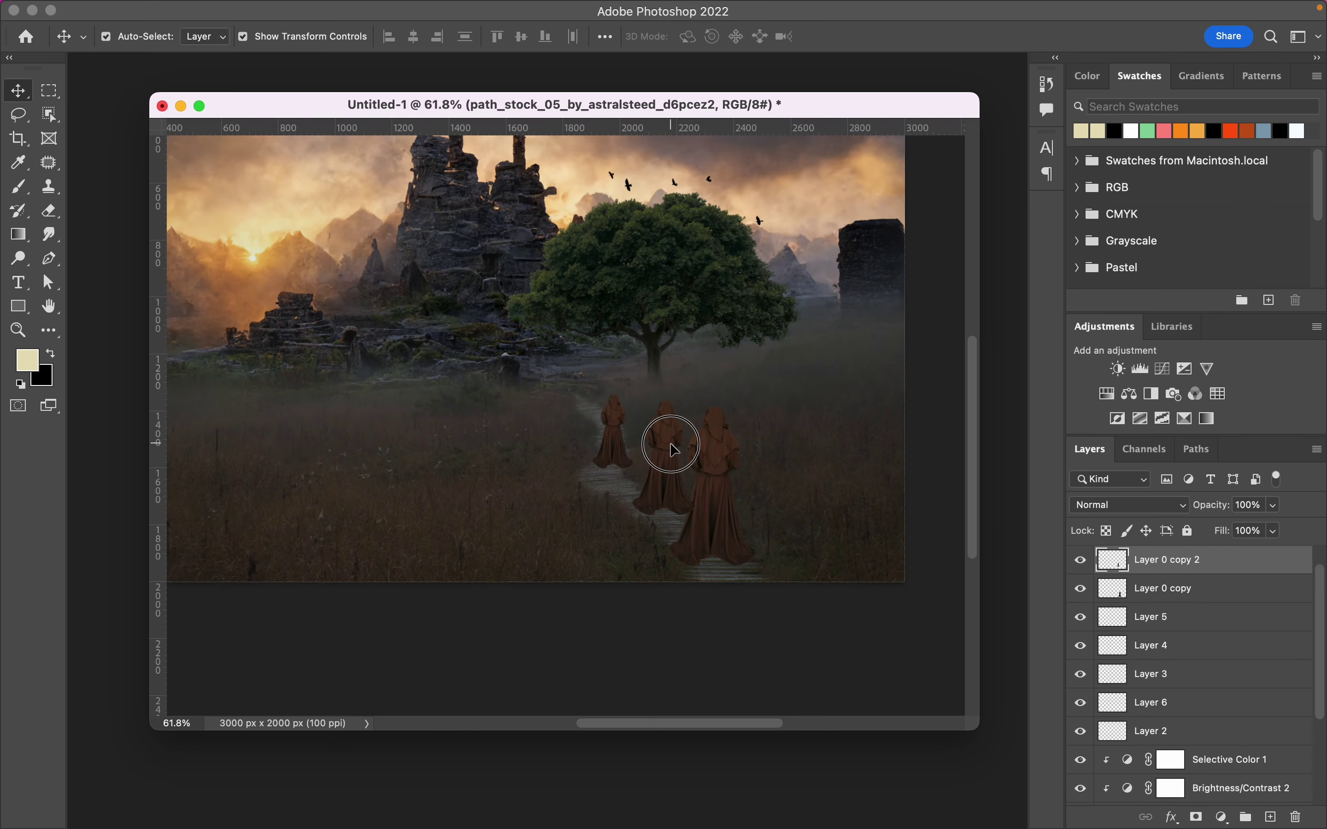
left_click_drag(669, 439, 665, 444)
left_click(729, 518)
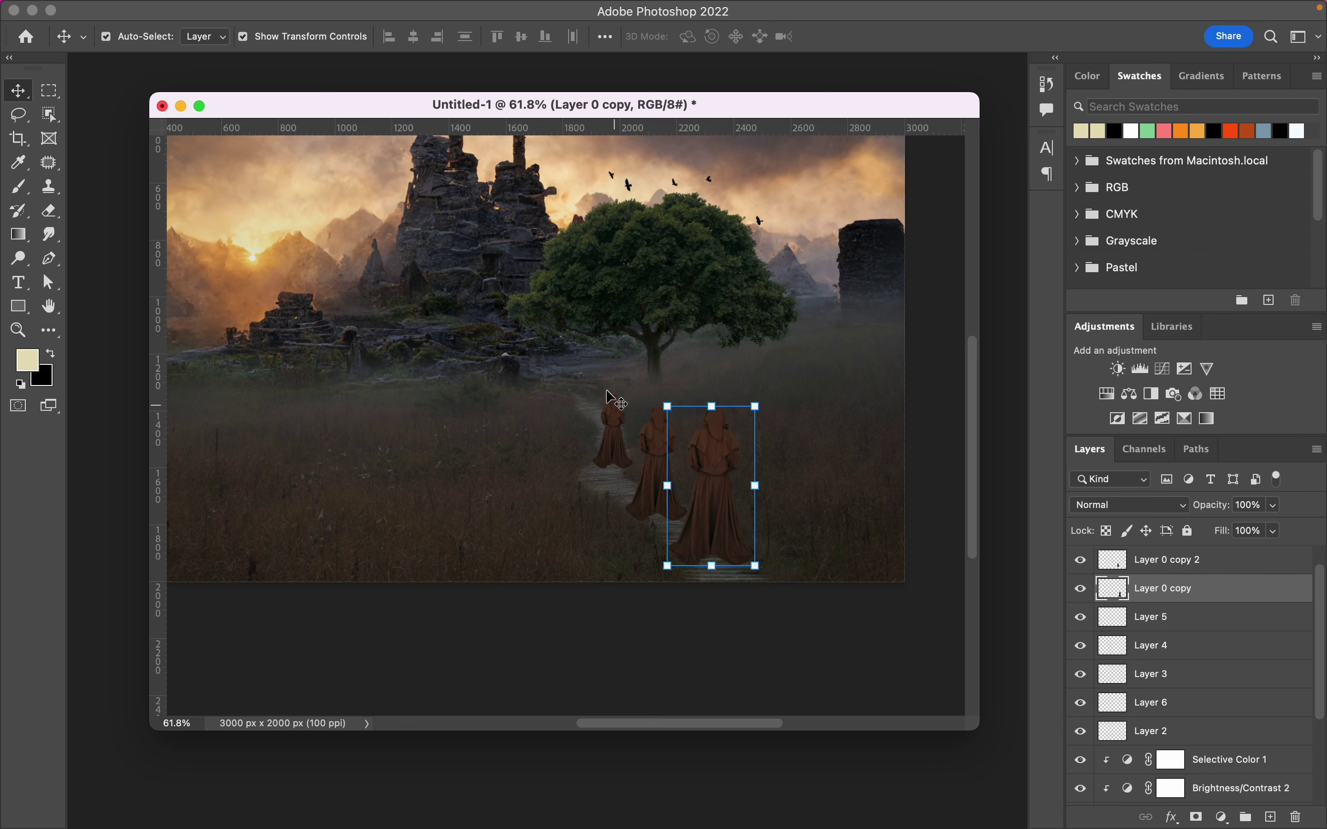
left_click(835, 386)
left_click(710, 469)
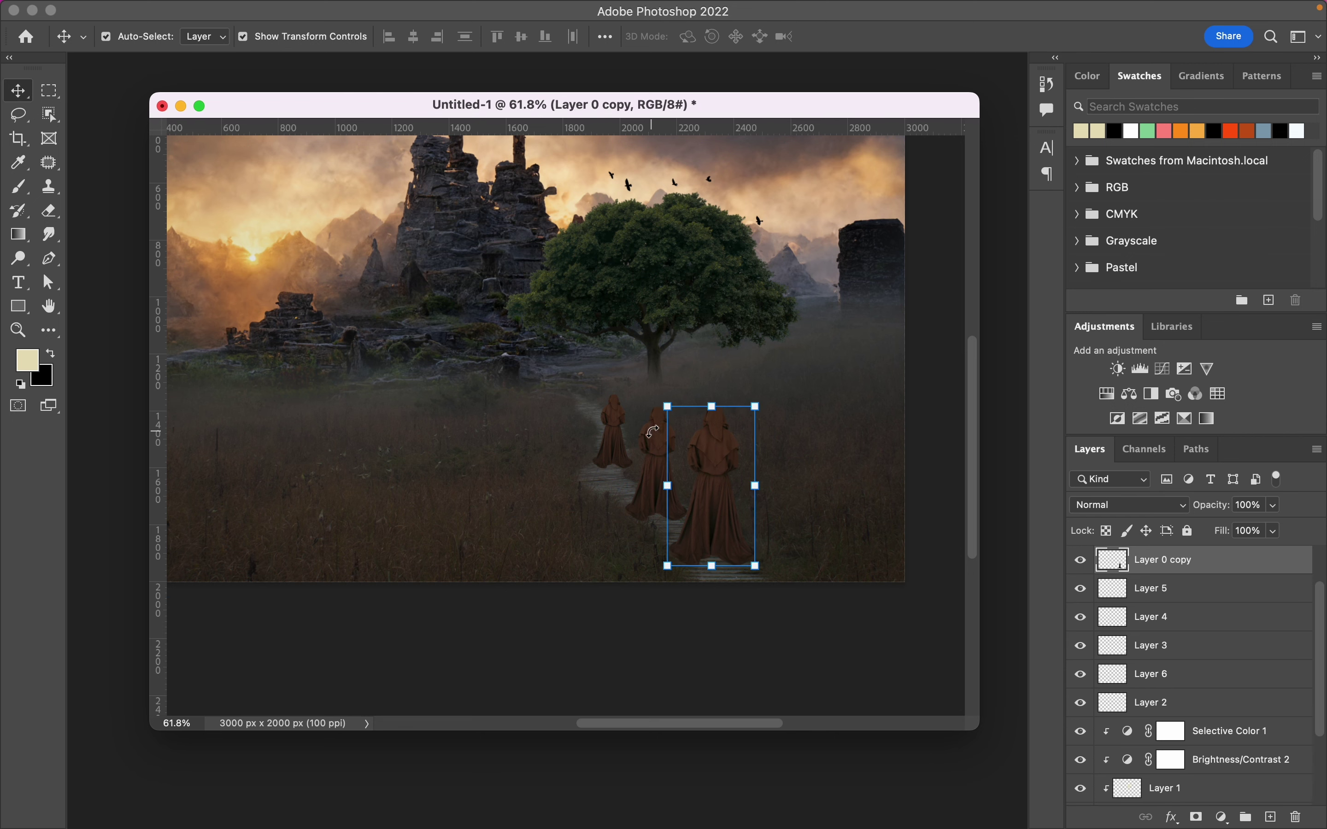
left_click(752, 430)
left_click(757, 637)
left_click(704, 480)
left_click_drag(751, 407, 737, 440)
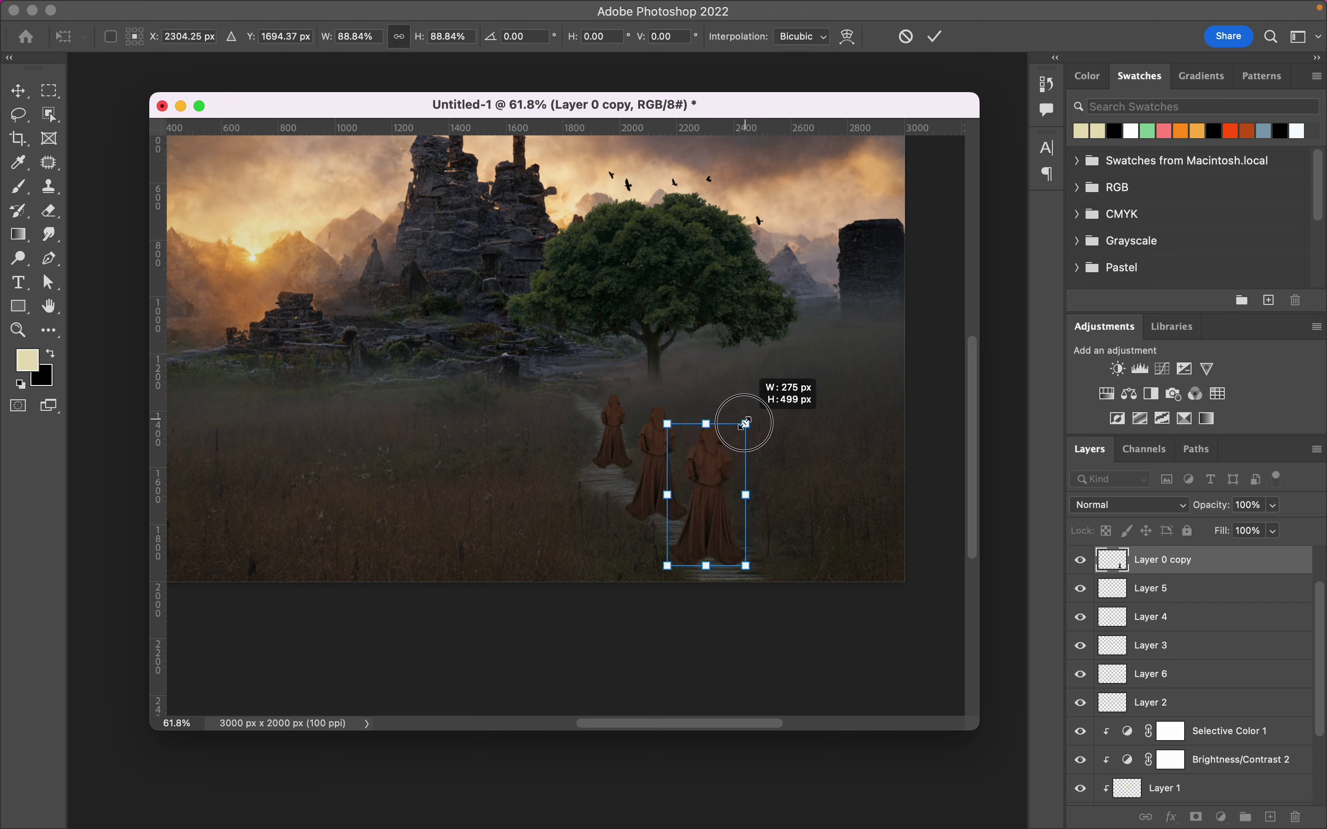
left_click(935, 37)
Shrink the middle figure further, then shrink and nudge the rearmost one
left_click(668, 423)
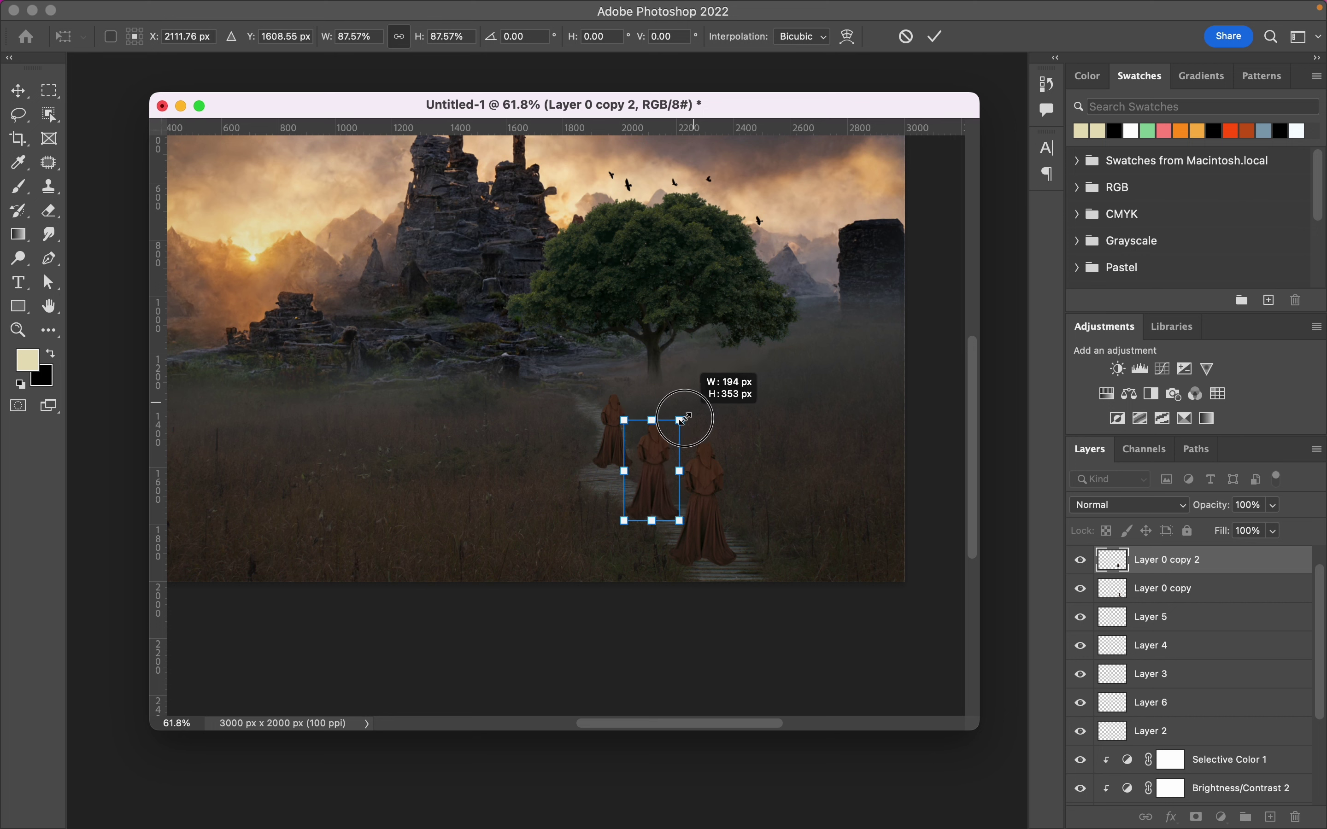
mouse_move(686, 406)
left_mouse_down()
mouse_move(663, 473)
mouse_move(677, 429)
left_mouse_up()
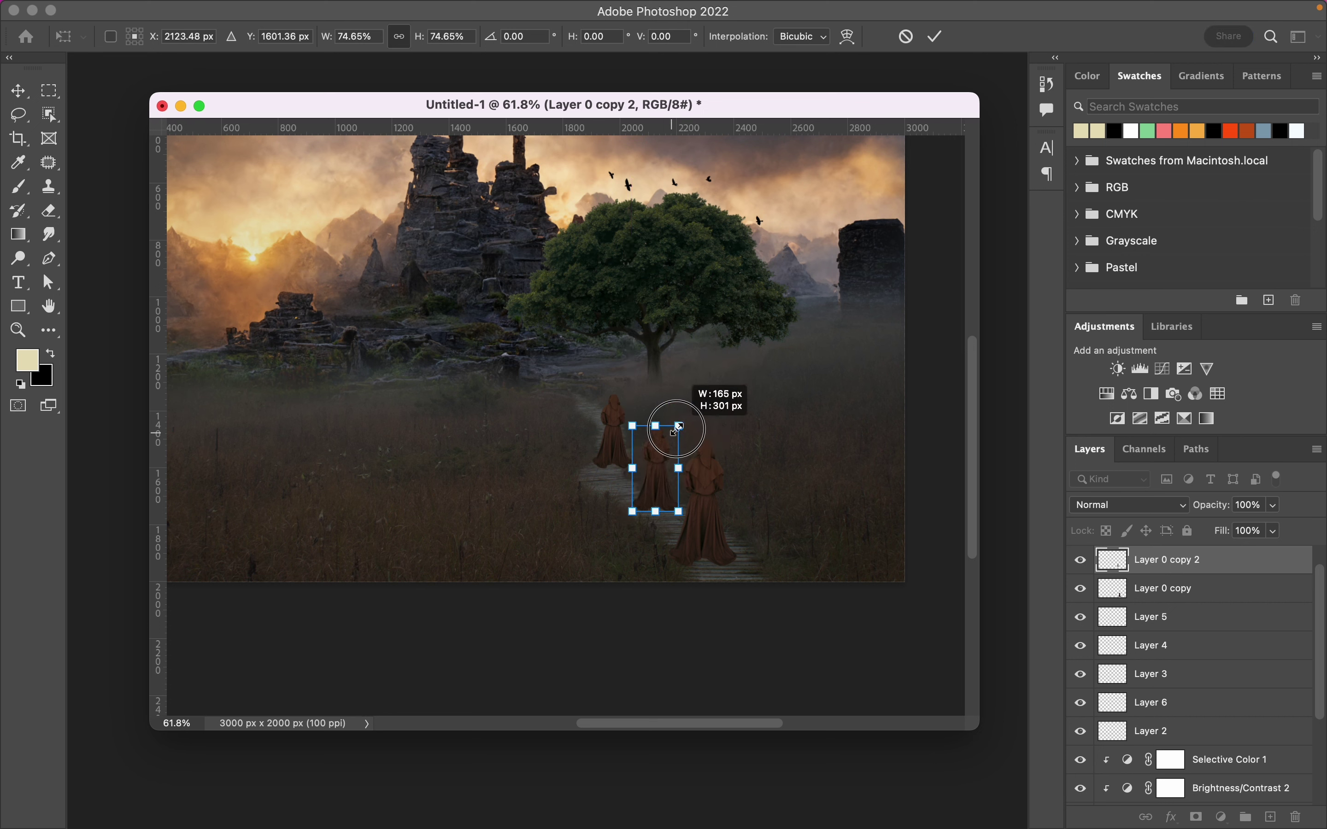
left_click(934, 37)
key("super+j")
left_click(616, 411)
mouse_move(631, 388)
left_mouse_down()
mouse_move(631, 370)
mouse_move(609, 459)
left_mouse_up()
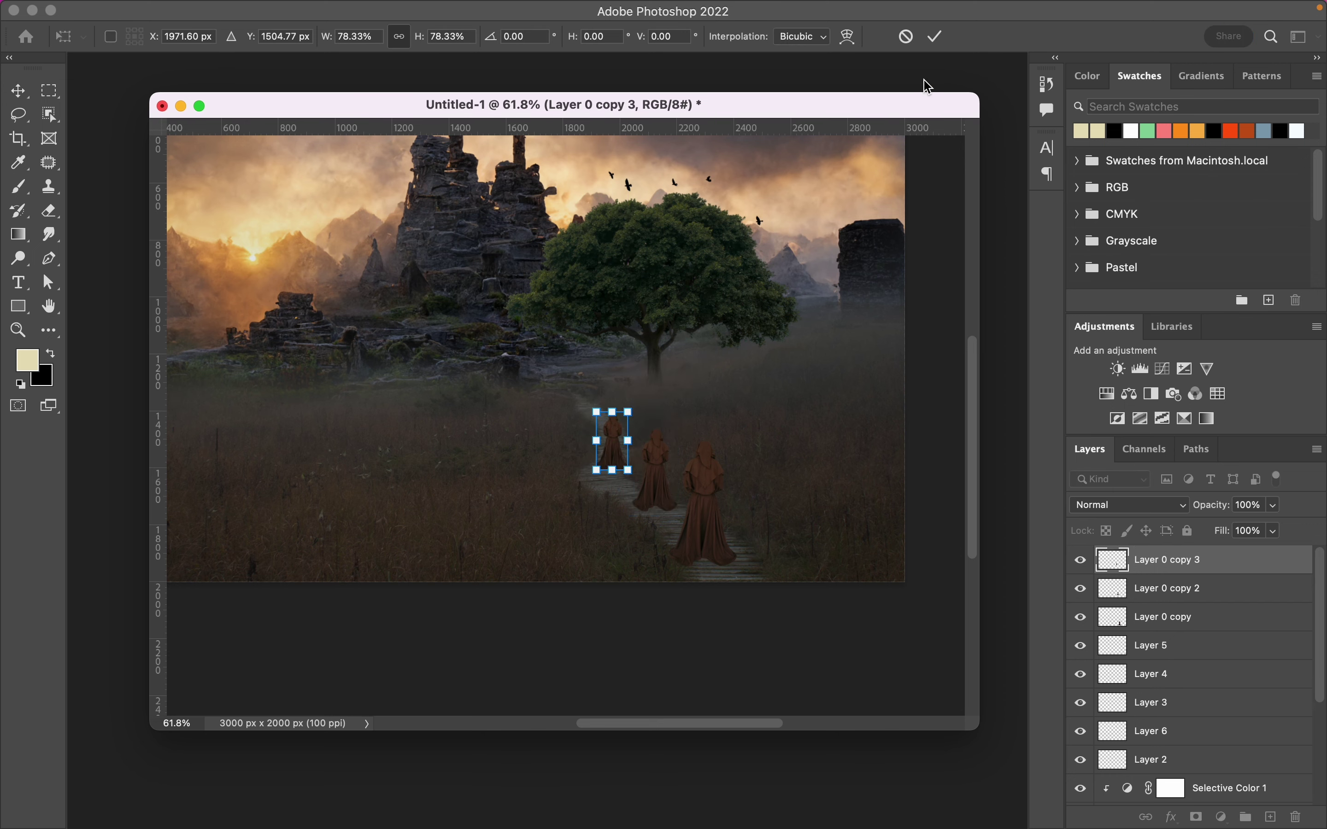
left_click(935, 37)
left_click(719, 474)
scroll(719, 475, "down", 6)
Move the two front figures up and left along the path
scroll(622, 513, "up", 3)
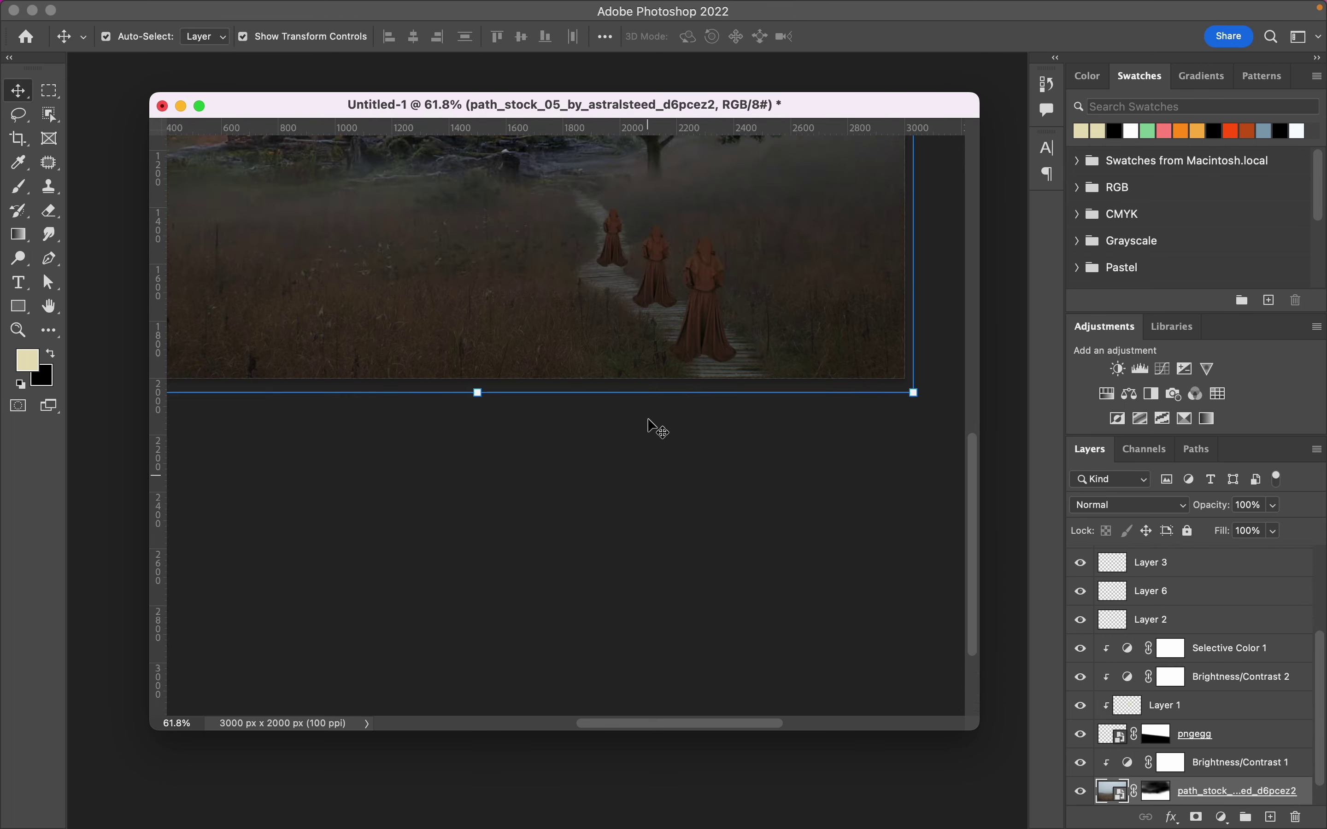
scroll(651, 423, "up", 2)
scroll(647, 433, "down", 3)
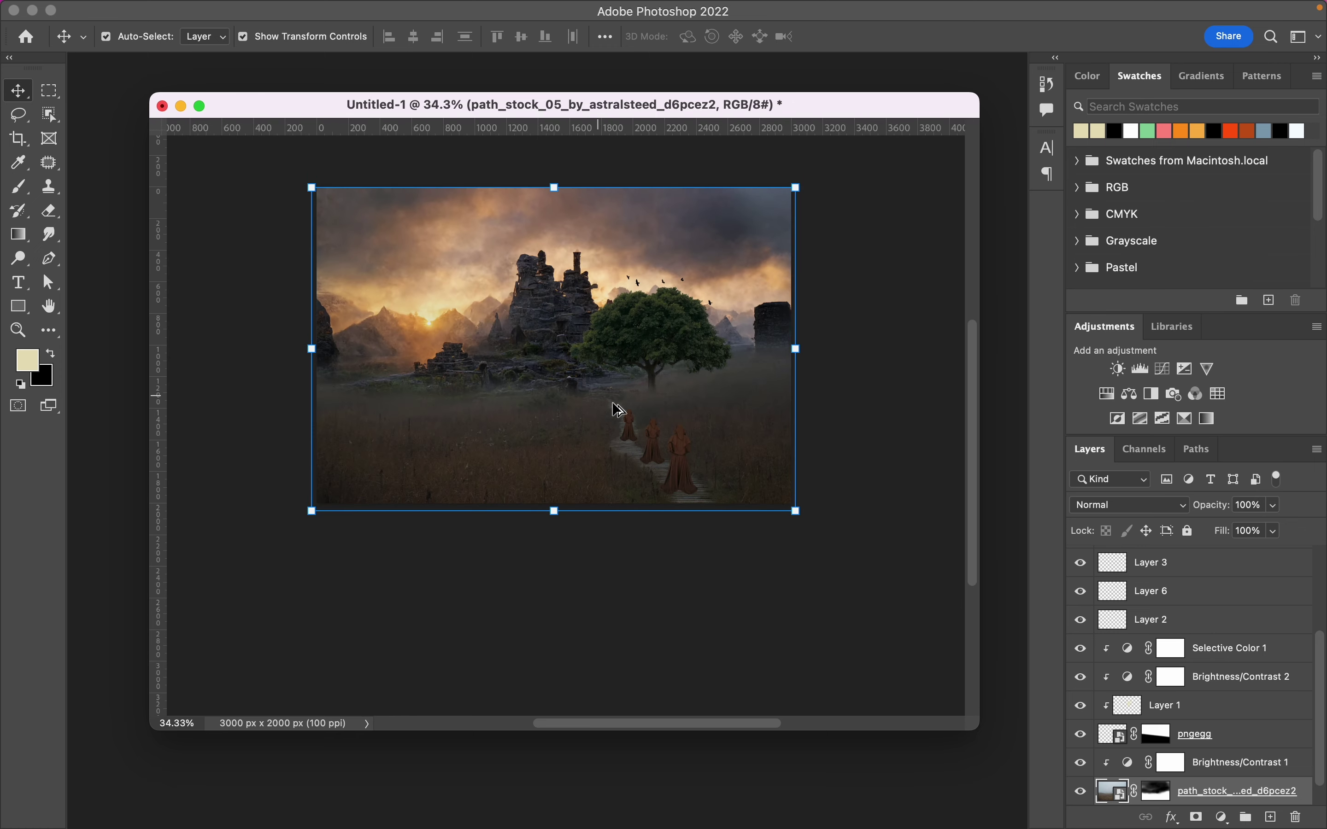
scroll(613, 408, "up", 3)
scroll(516, 377, "up", 1)
scroll(526, 389, "up", 1)
scroll(533, 394, "up", 1)
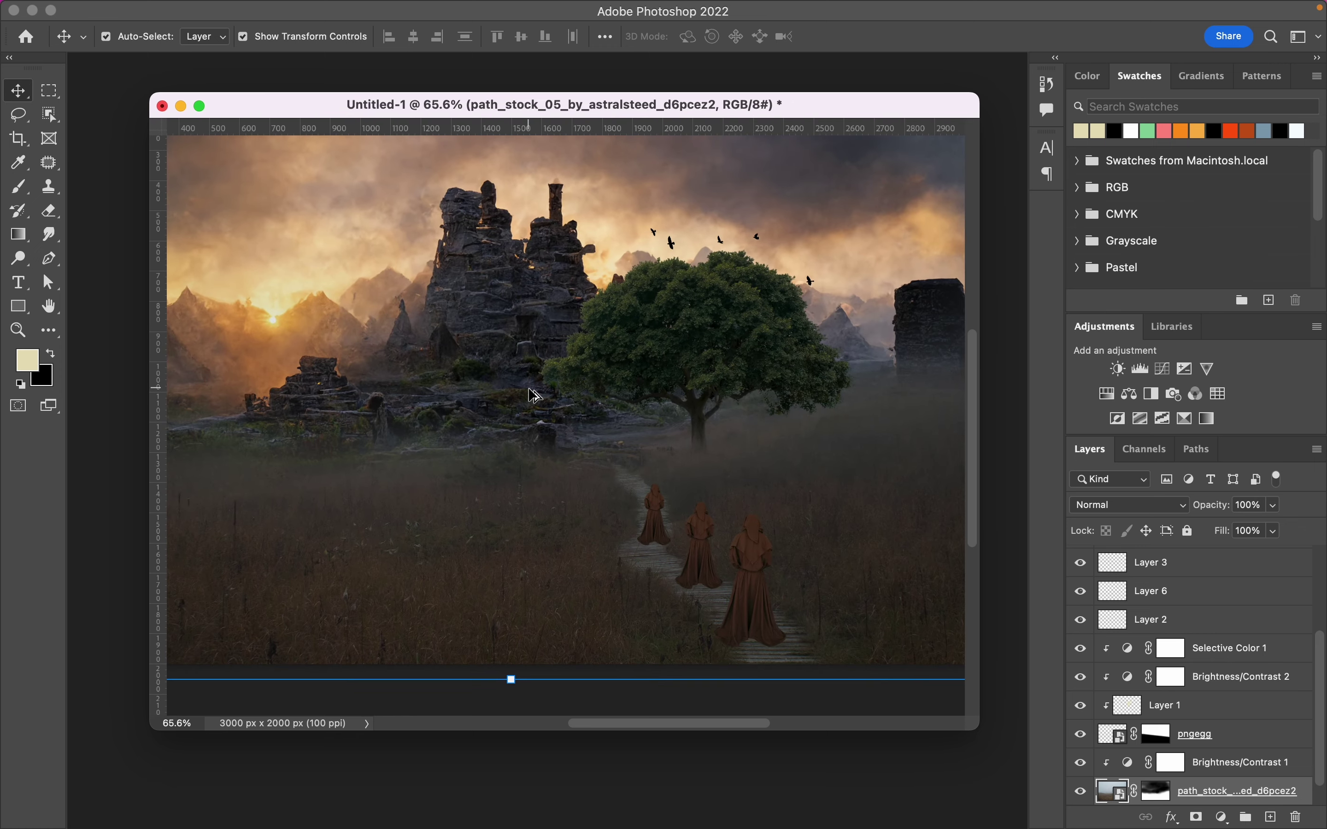
left_click_drag(721, 539, 696, 536)
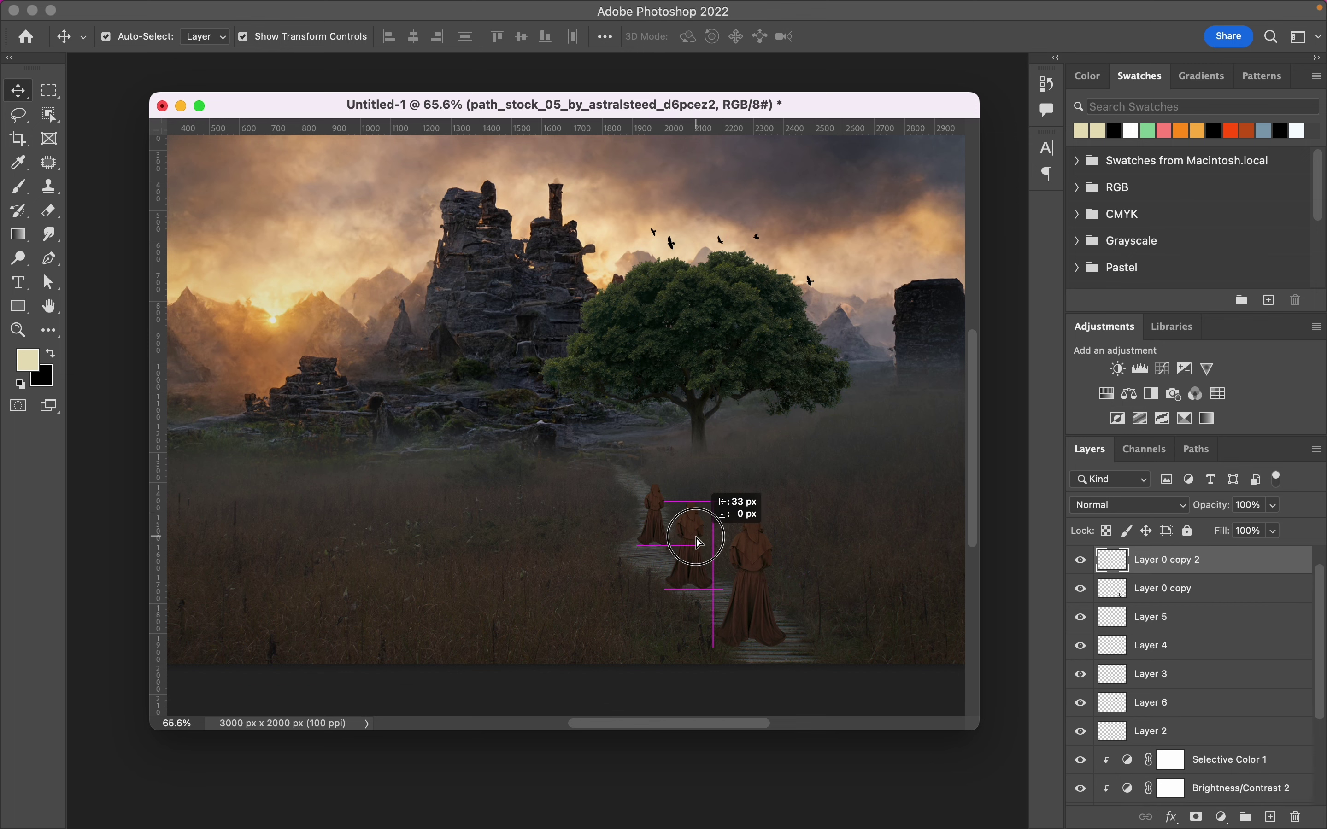
left_click_drag(765, 565, 748, 553)
left_click(690, 531)
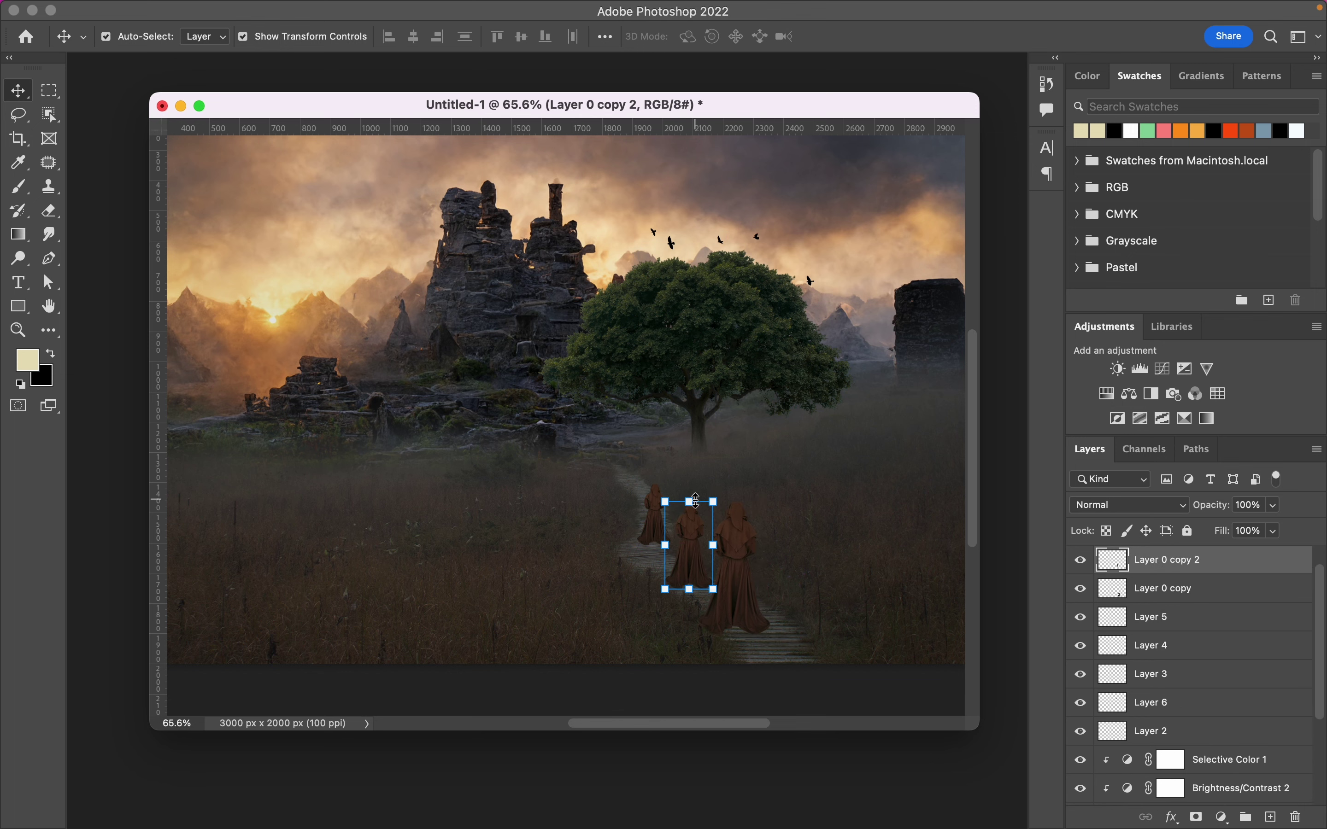
Enlarge the middle and rearmost figures slightly
left_click_drag(712, 499, 716, 495)
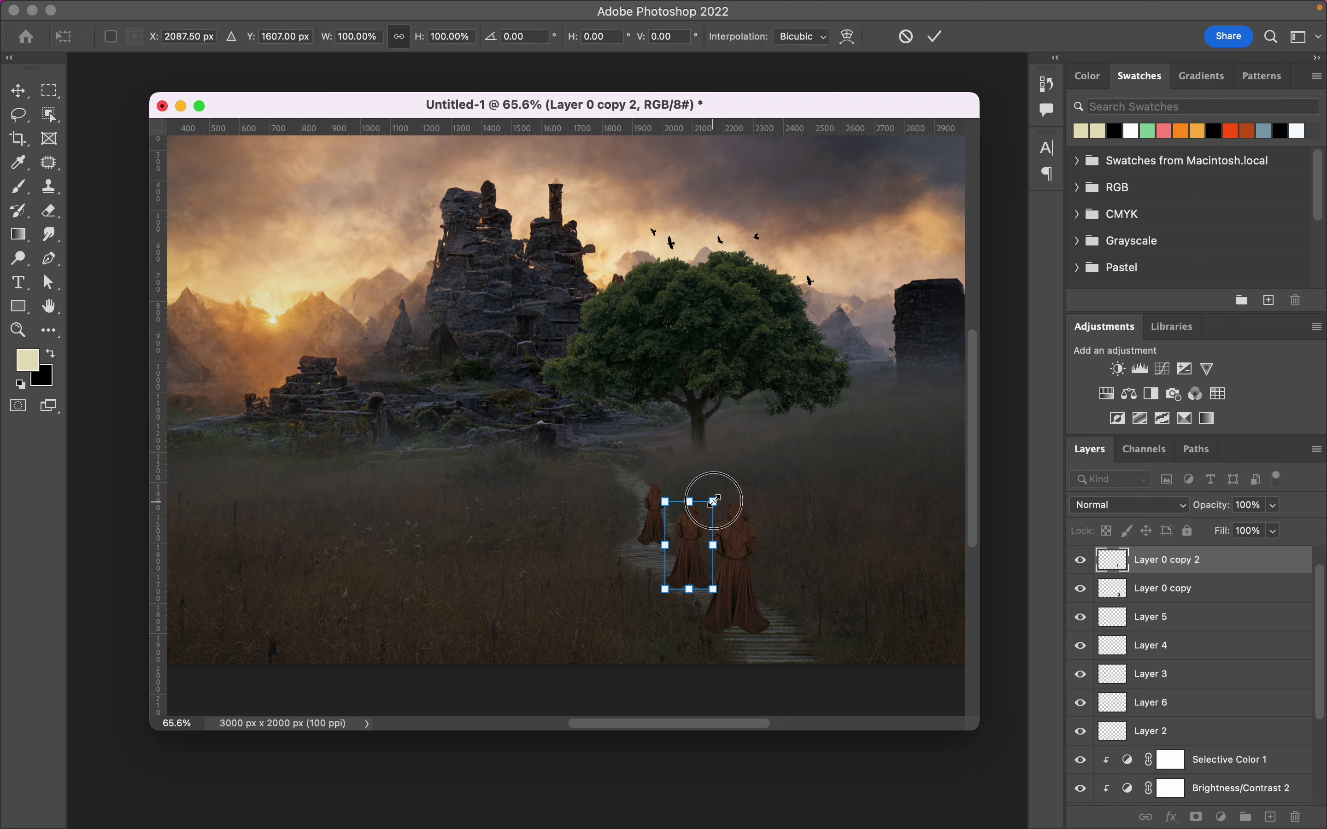
left_click(936, 36)
left_click(653, 515)
key("ctrl+j")
key("ctrl+t")
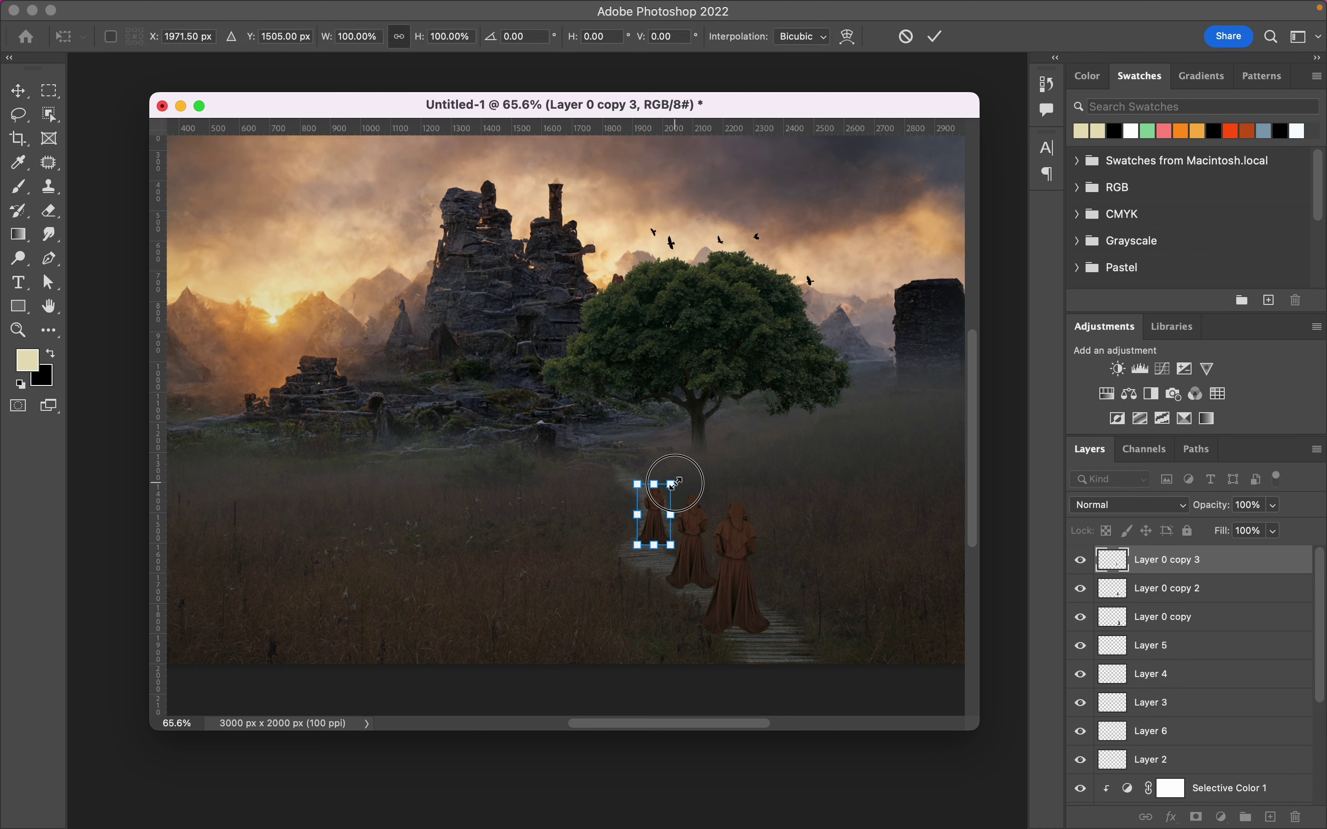
left_click_drag(673, 485, 657, 518)
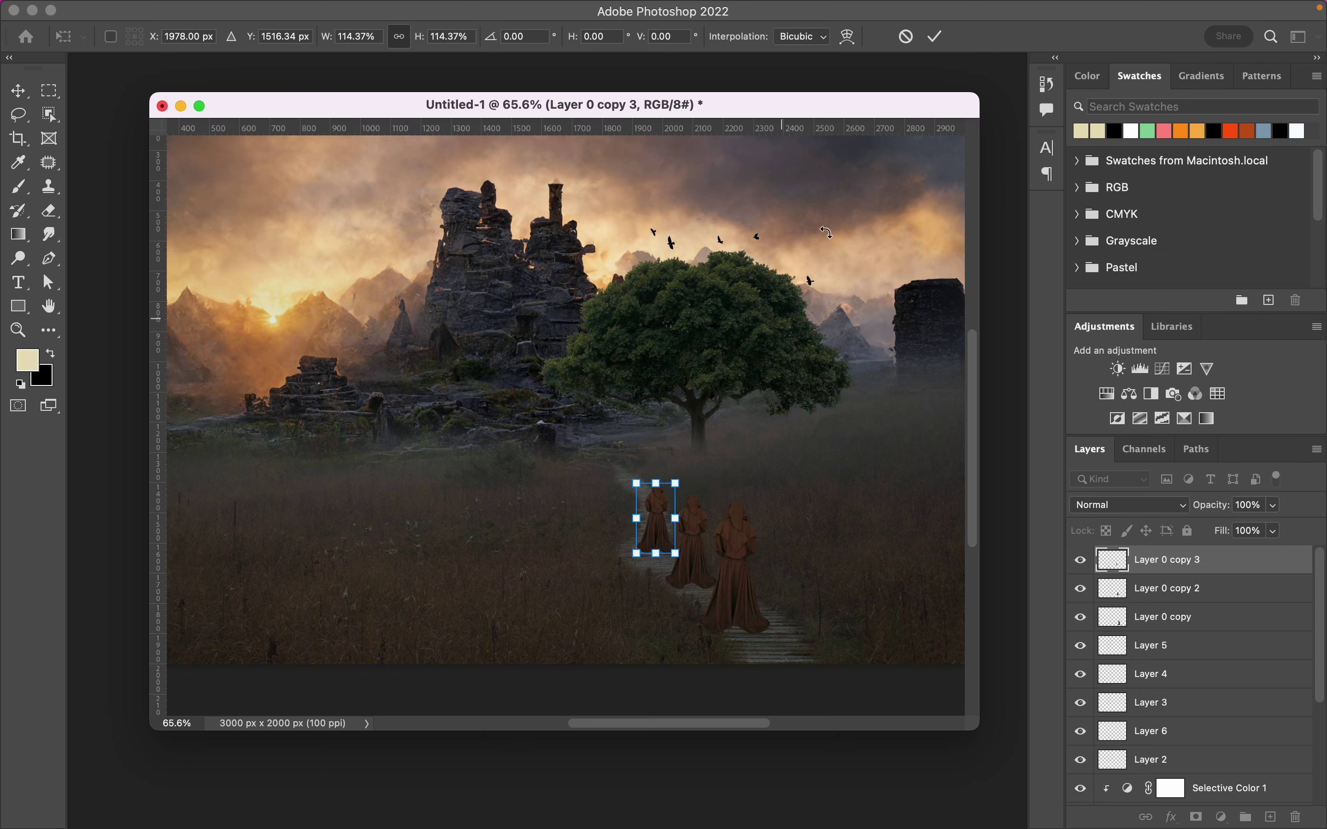
left_click(936, 36)
left_click(746, 504)
Reposition the front robed figure on the path
scroll(747, 504, "down", 3)
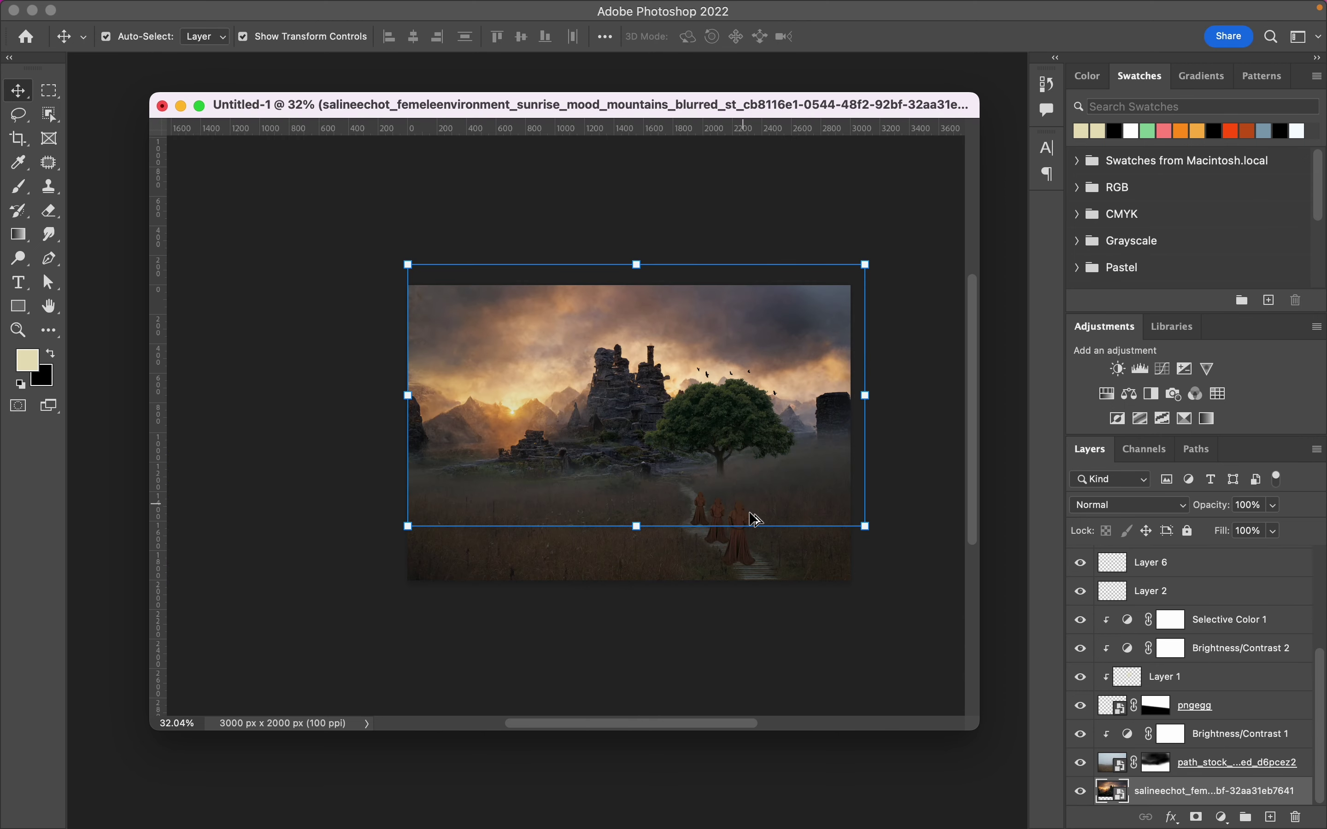
scroll(753, 518, "up", 1)
scroll(750, 527, "up", 2)
scroll(743, 530, "up", 1)
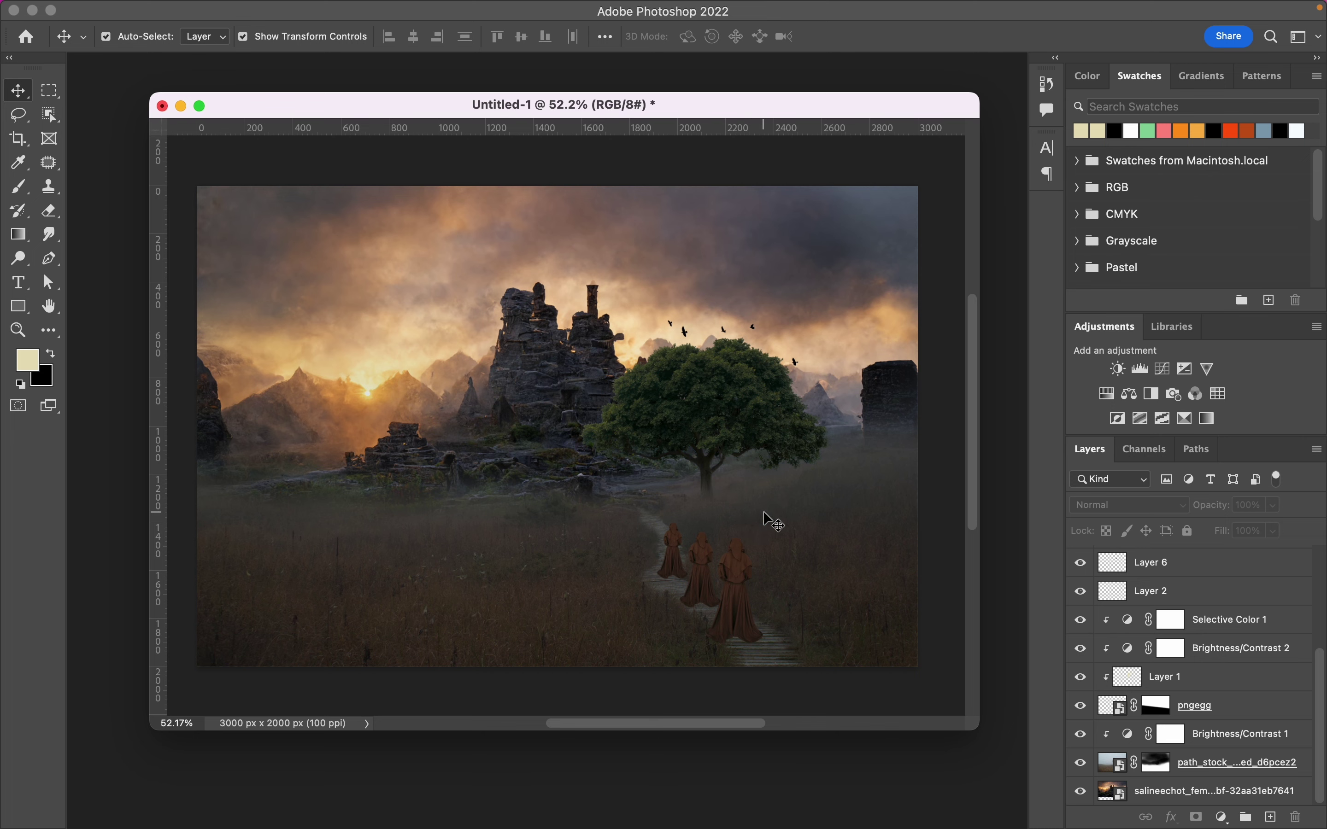
scroll(765, 519, "down", 1)
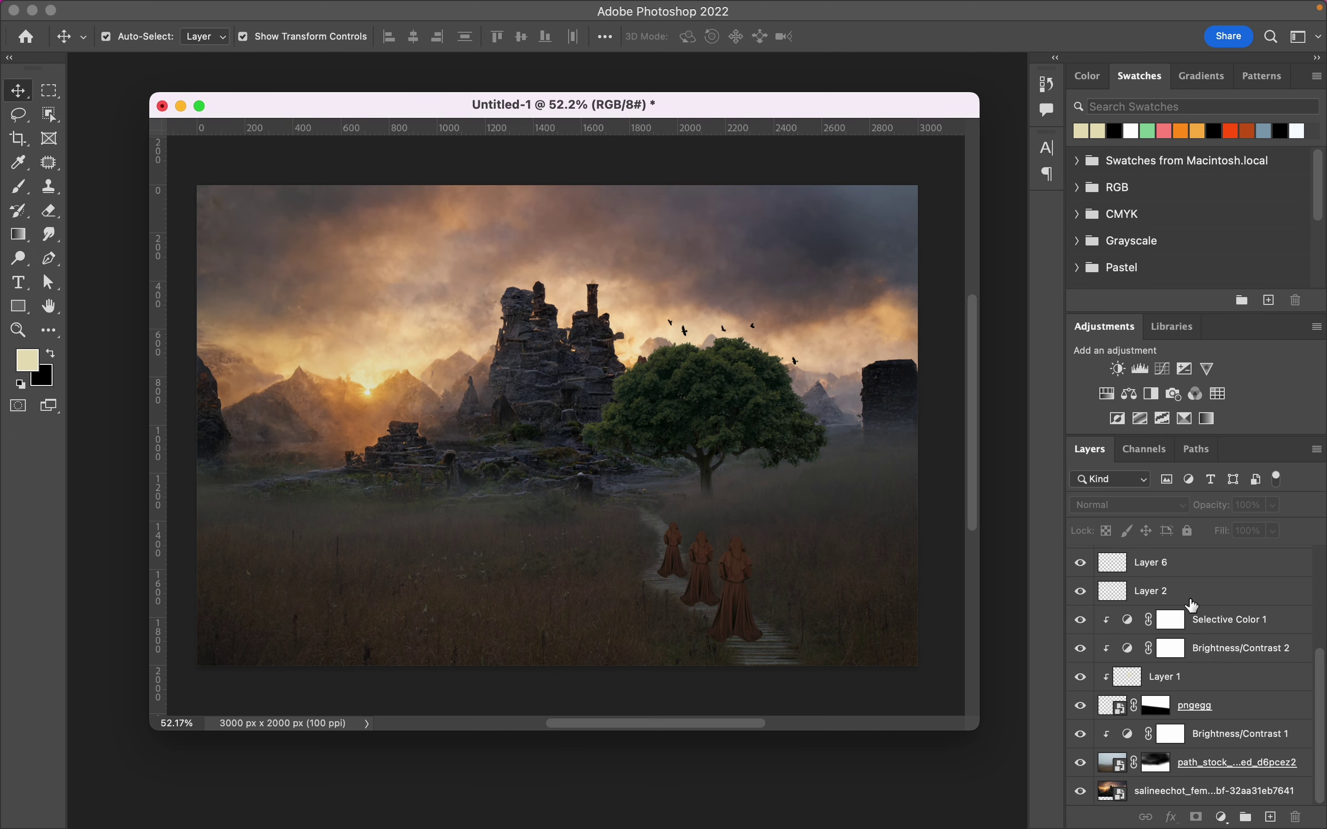
scroll(1149, 582, "up", 1)
left_click(744, 579)
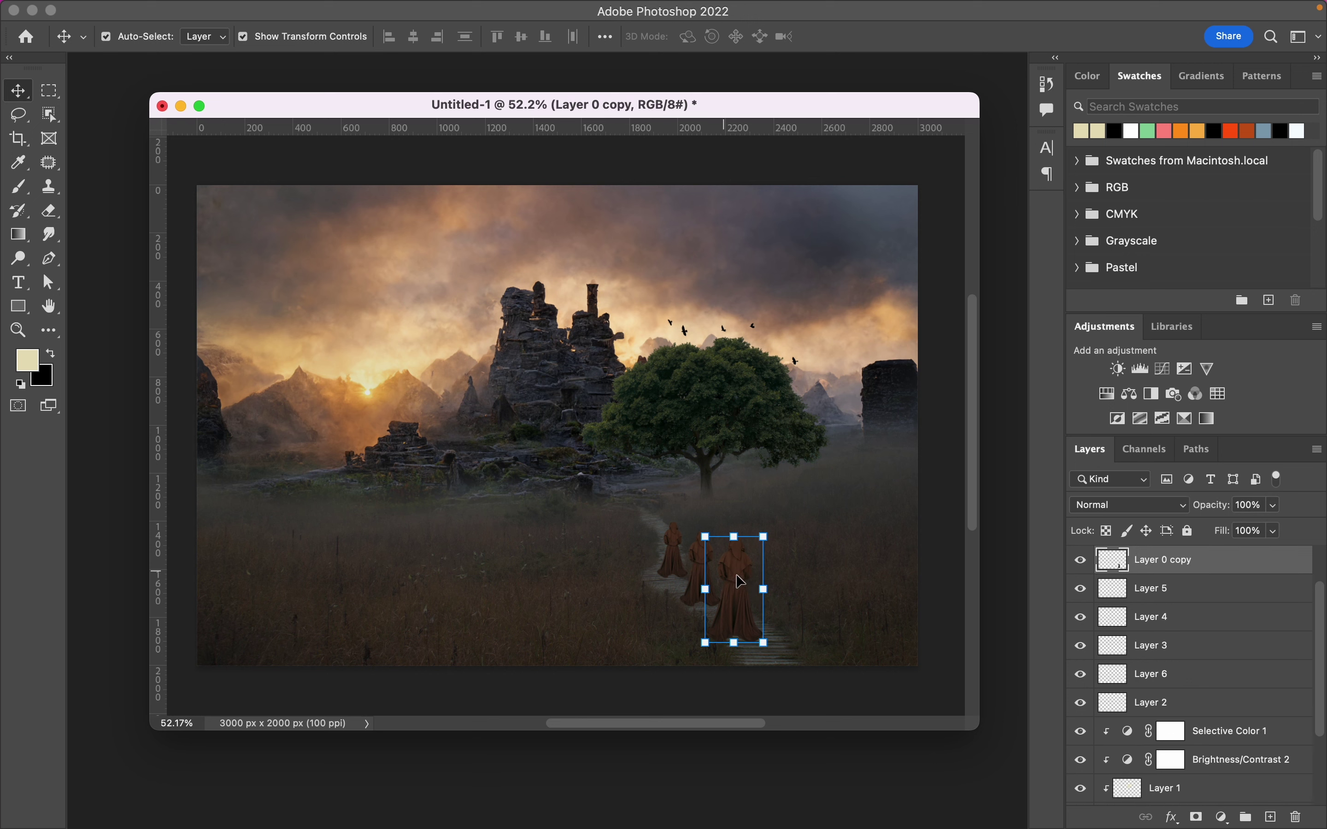
left_click_drag(745, 578, 750, 578)
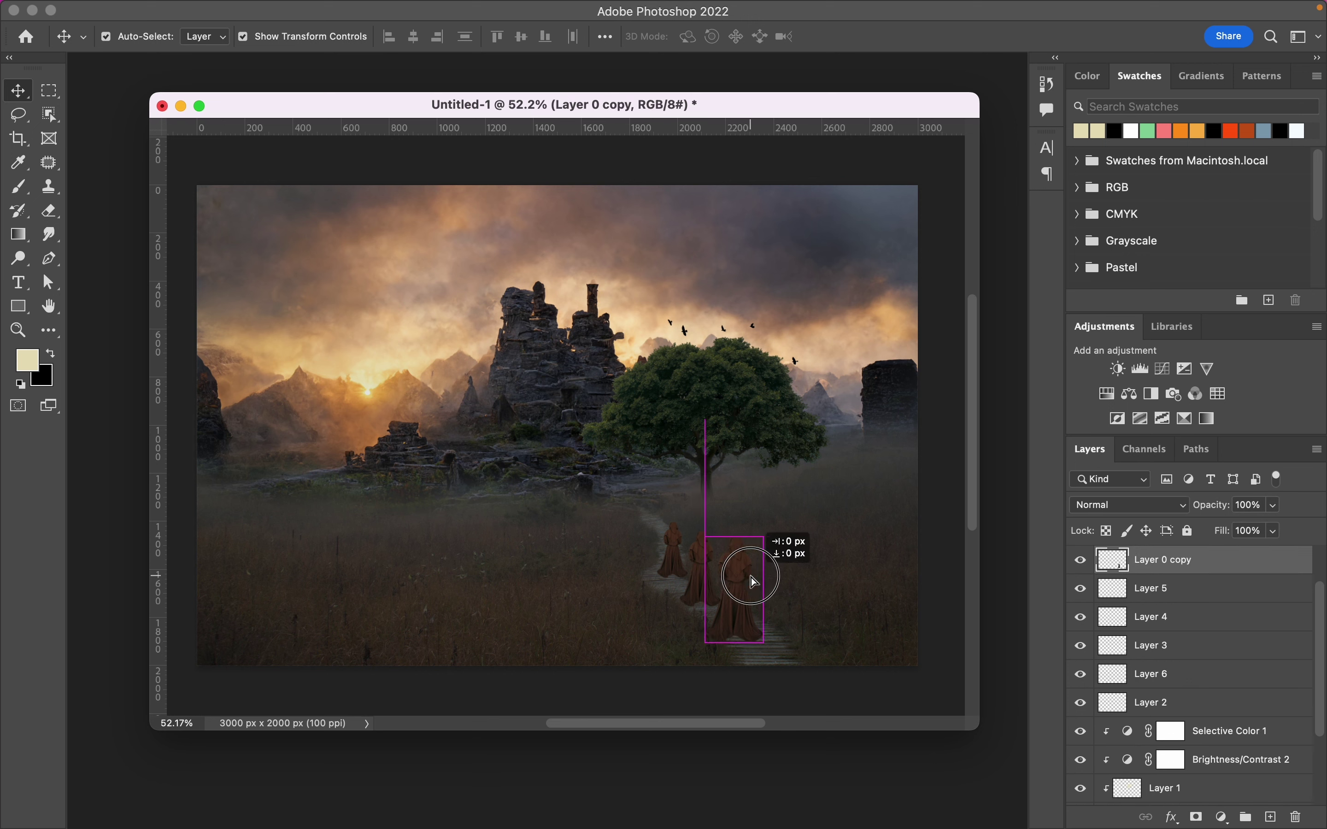
Select Layer 0 copy, copy 2 and copy 3 and group them with Cmd+G
scroll(1179, 598, "up", 1)
scroll(1179, 598, "up", 1)
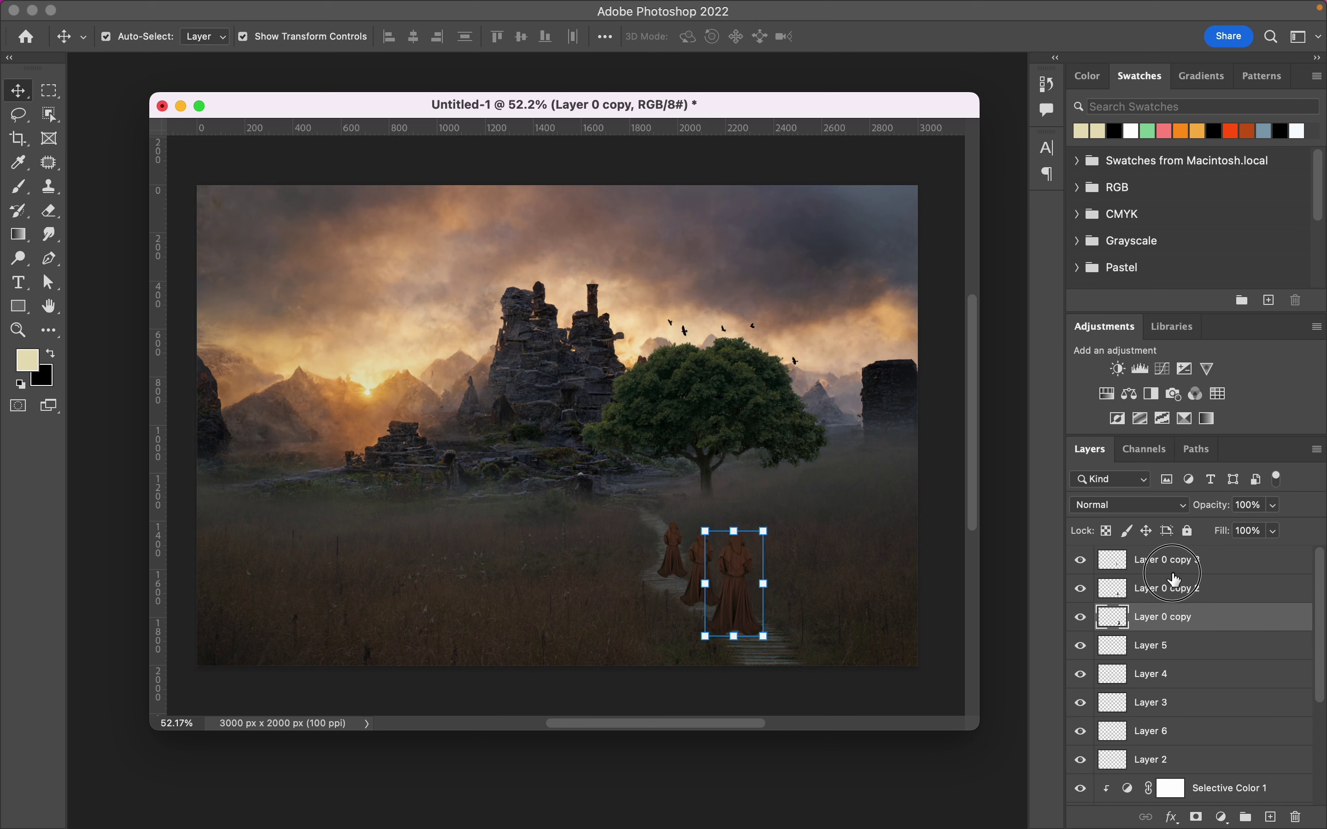
left_click(1179, 557)
left_click(1167, 618, "shift")
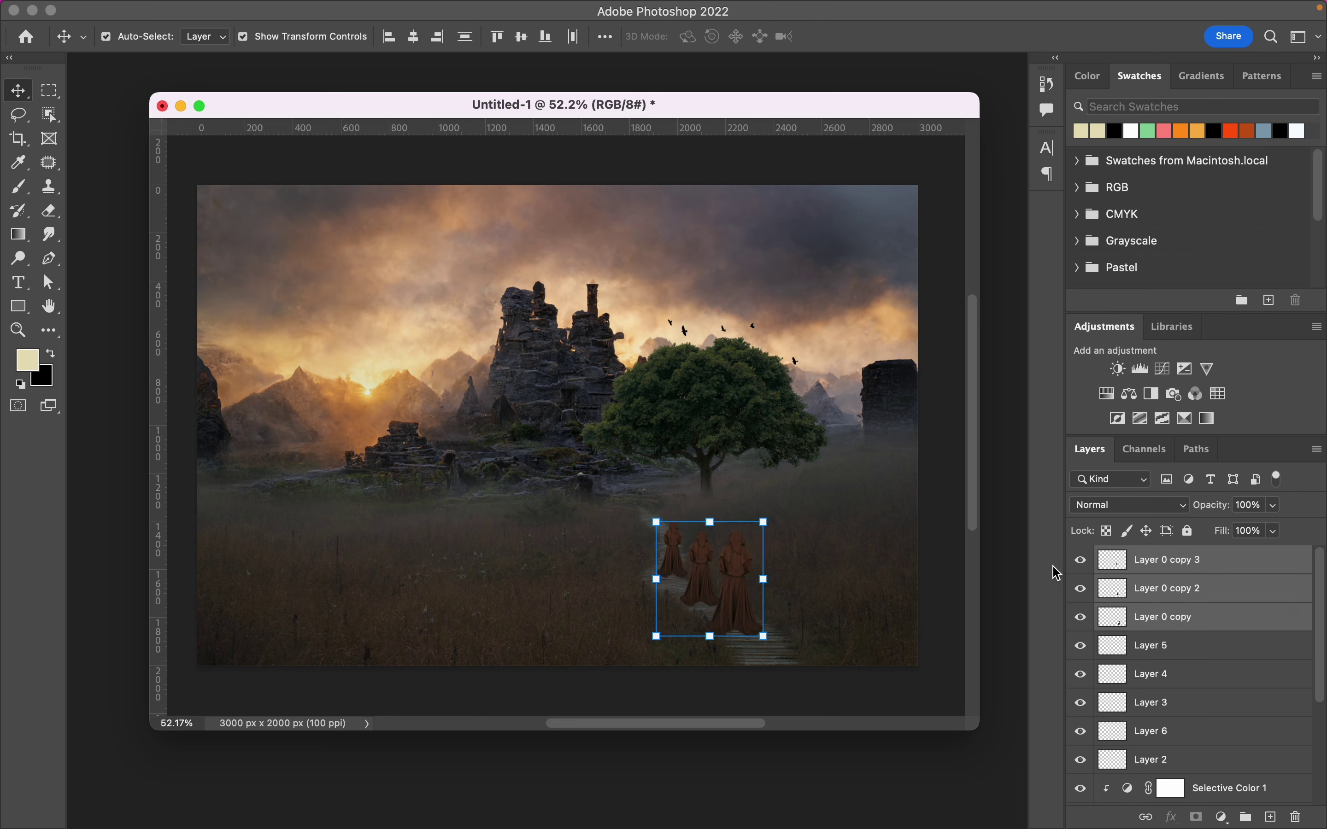
key("ctrl+g")
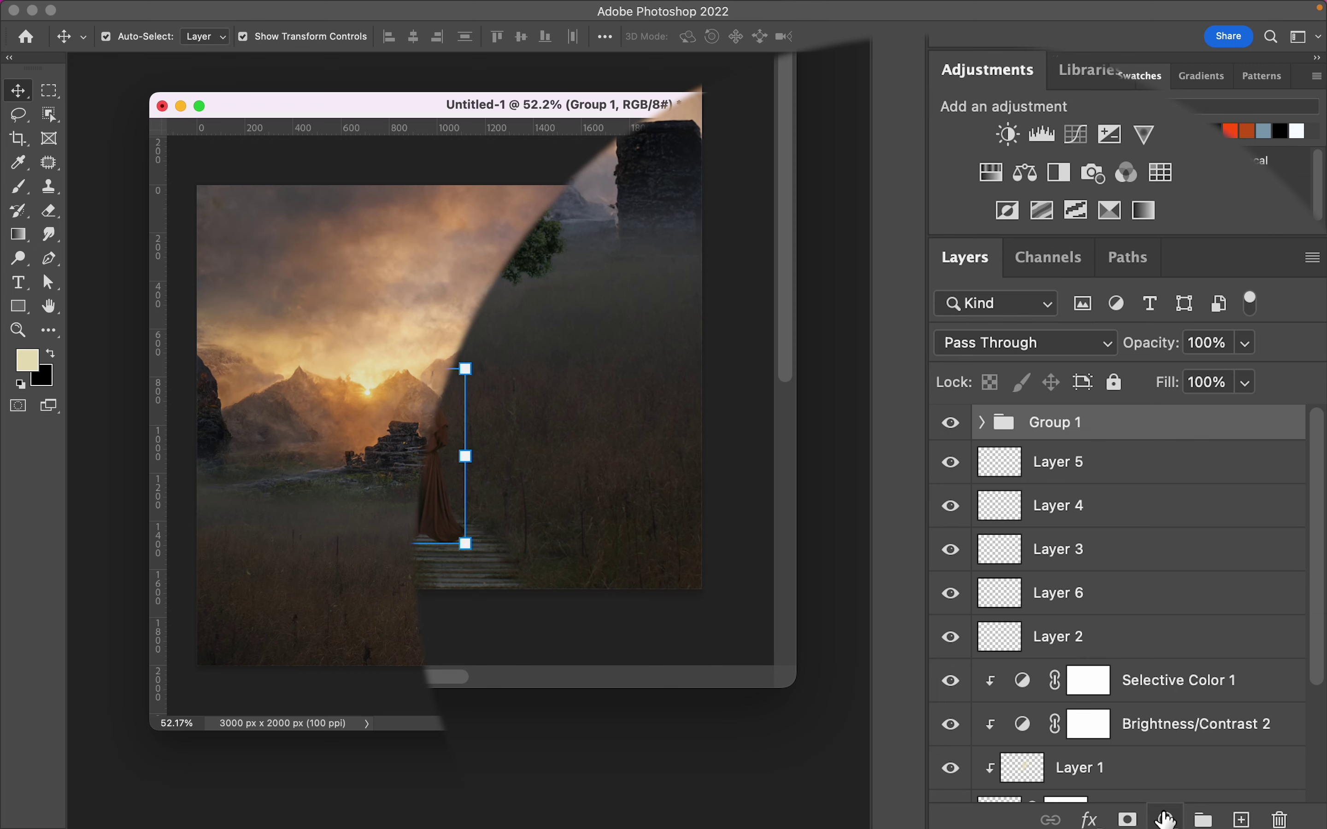
Add a Brightness/Contrast layer clipped to Group 1 with brightness -34, contrast 8
left_click(1165, 819)
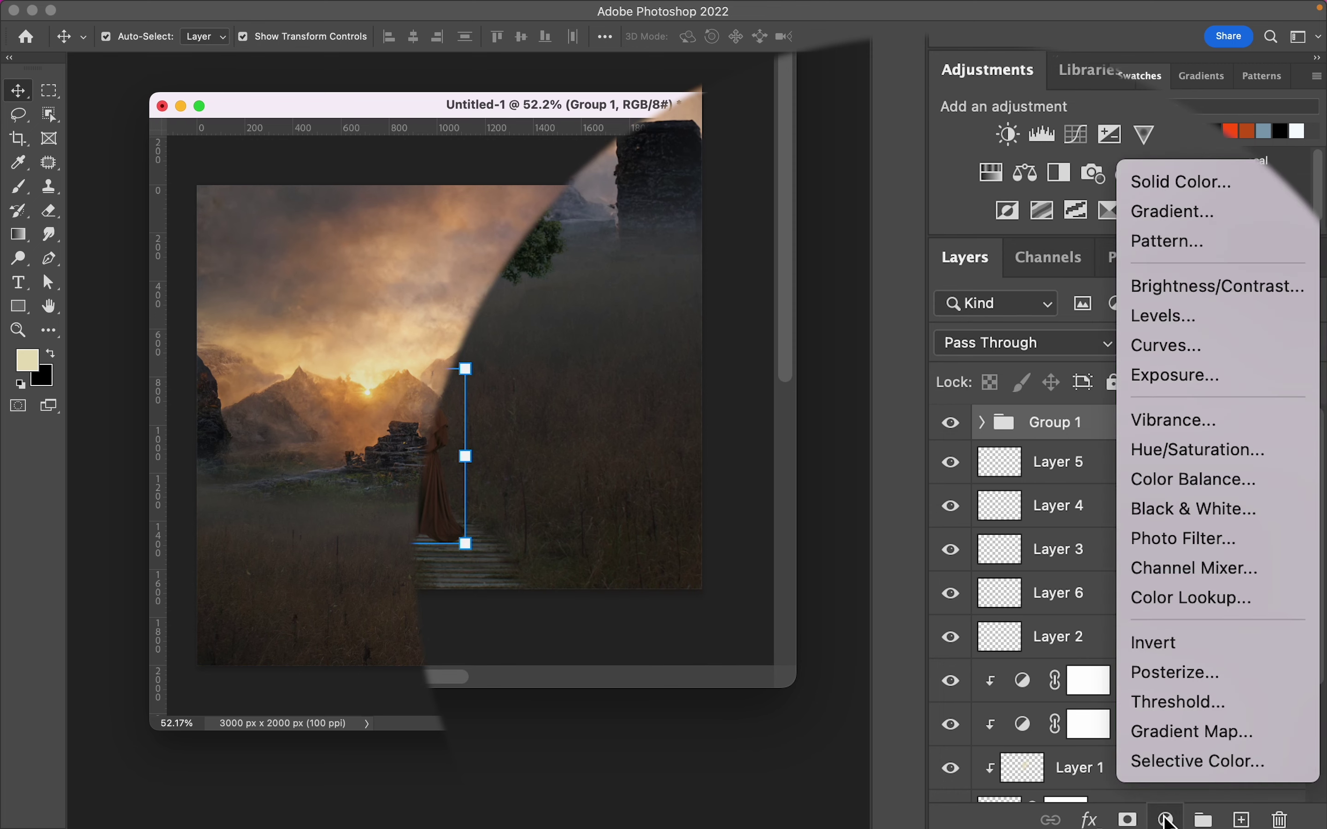
left_click(1191, 279)
left_click_drag(816, 362, 780, 362)
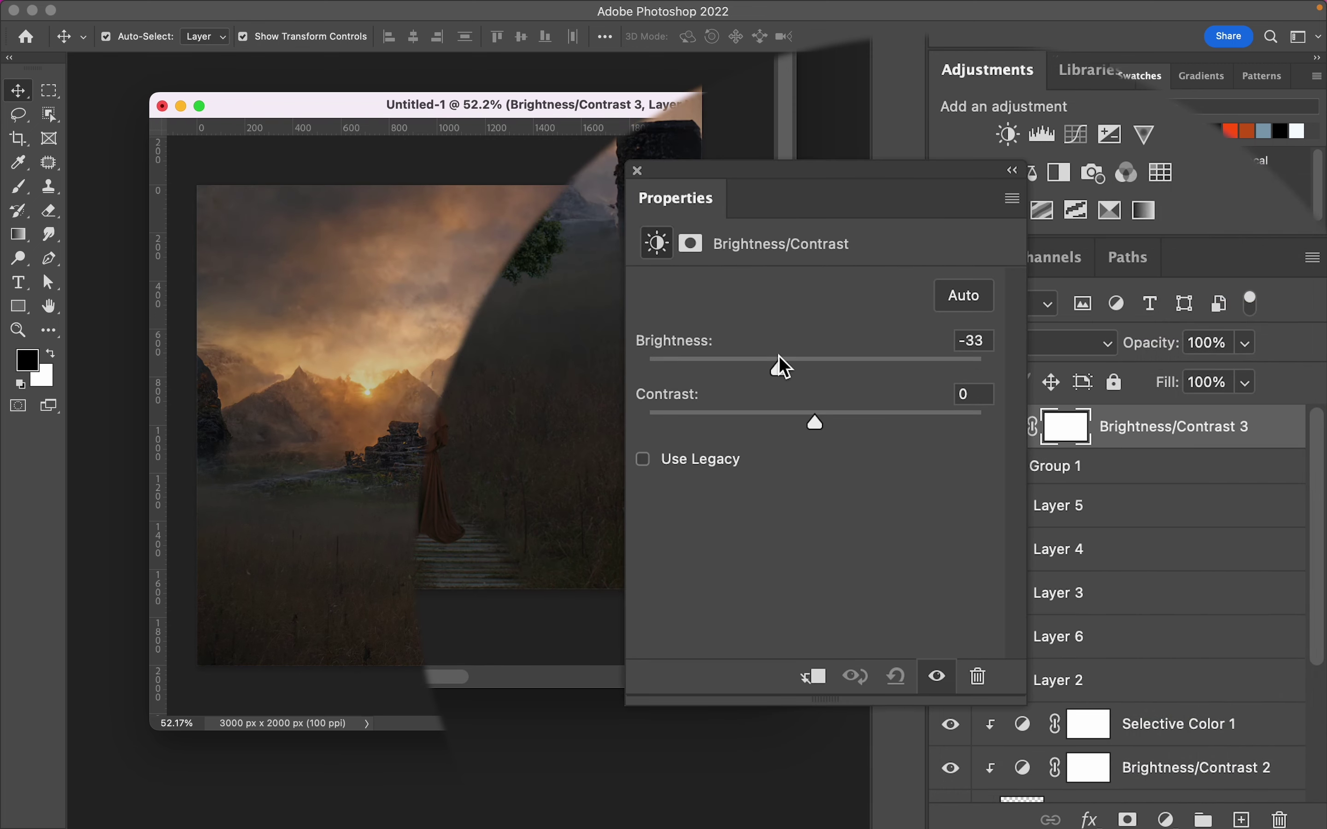
left_click(813, 676)
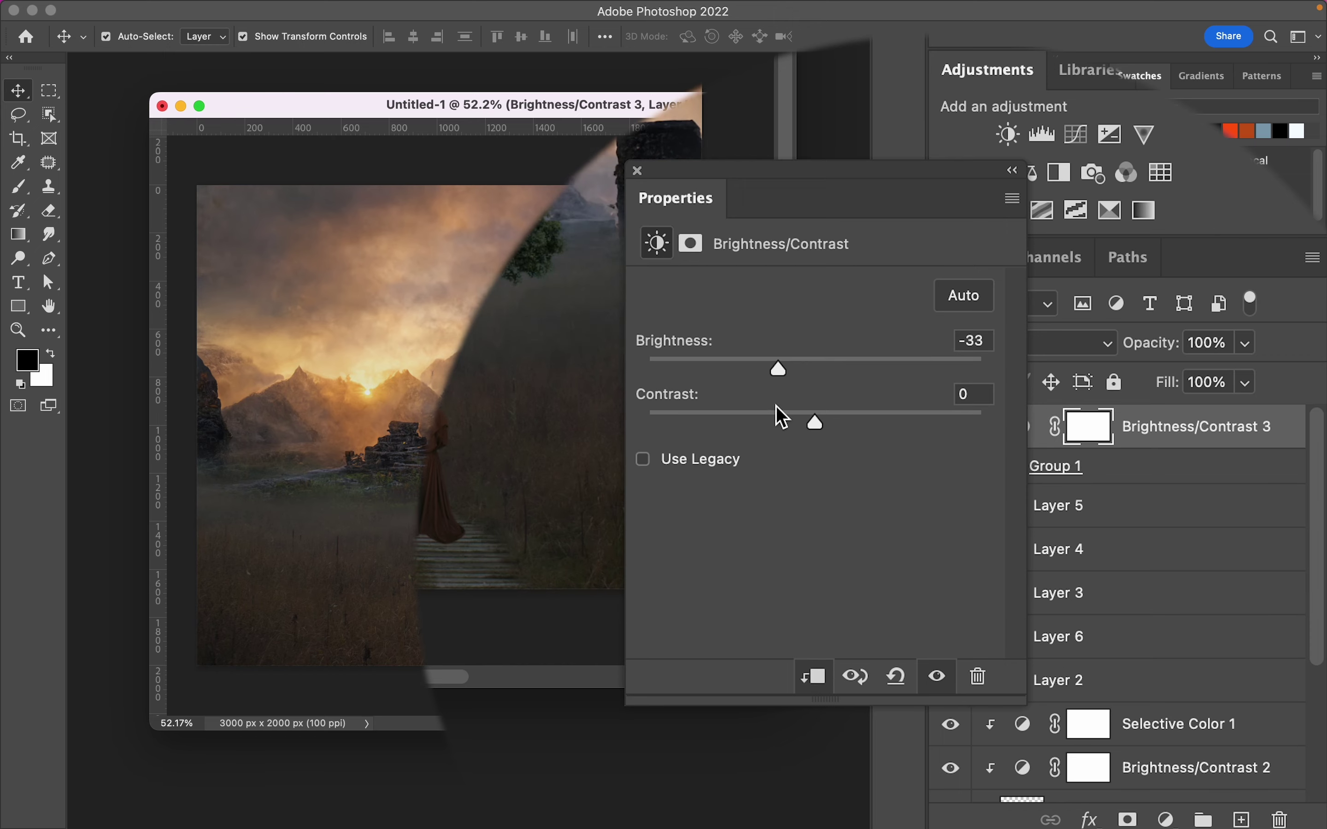
left_click(825, 416)
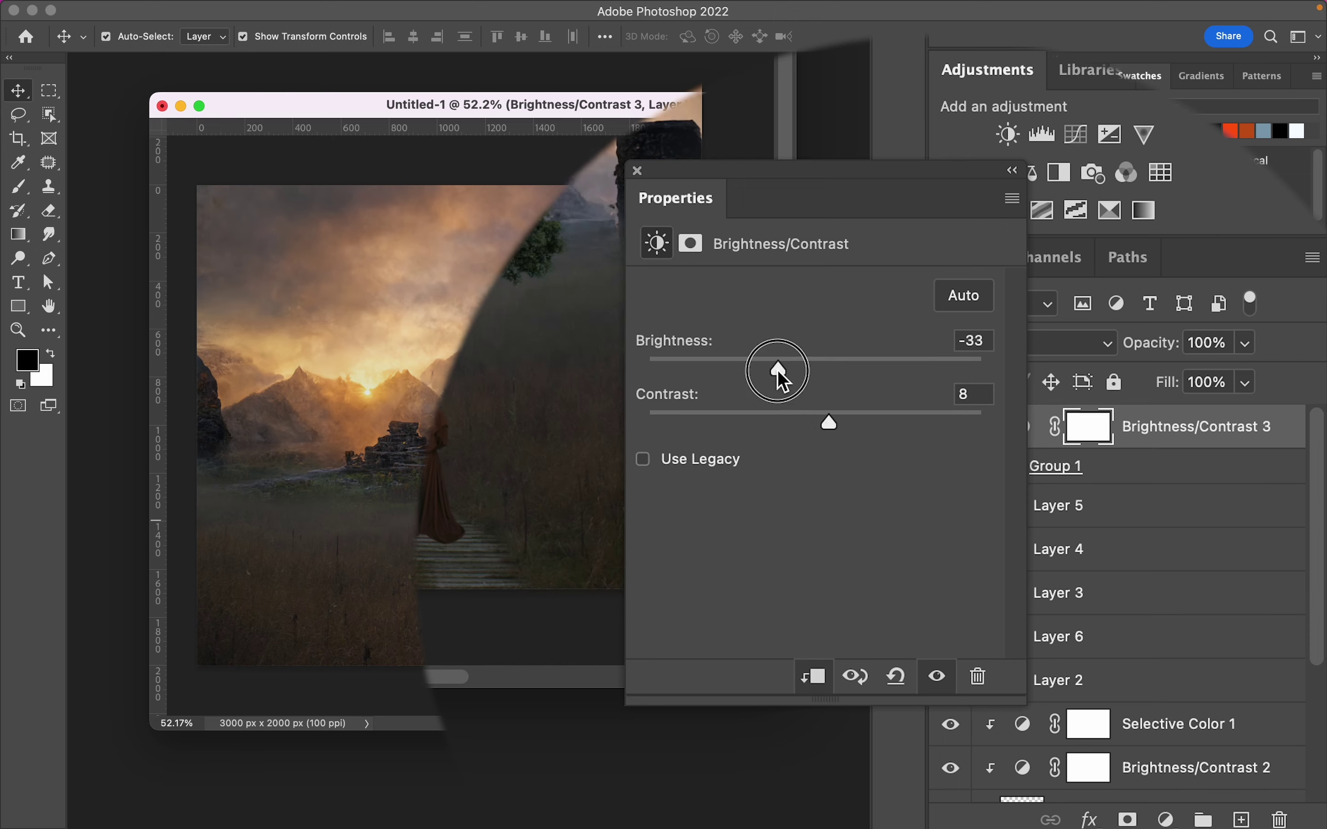
left_click_drag(773, 366, 779, 366)
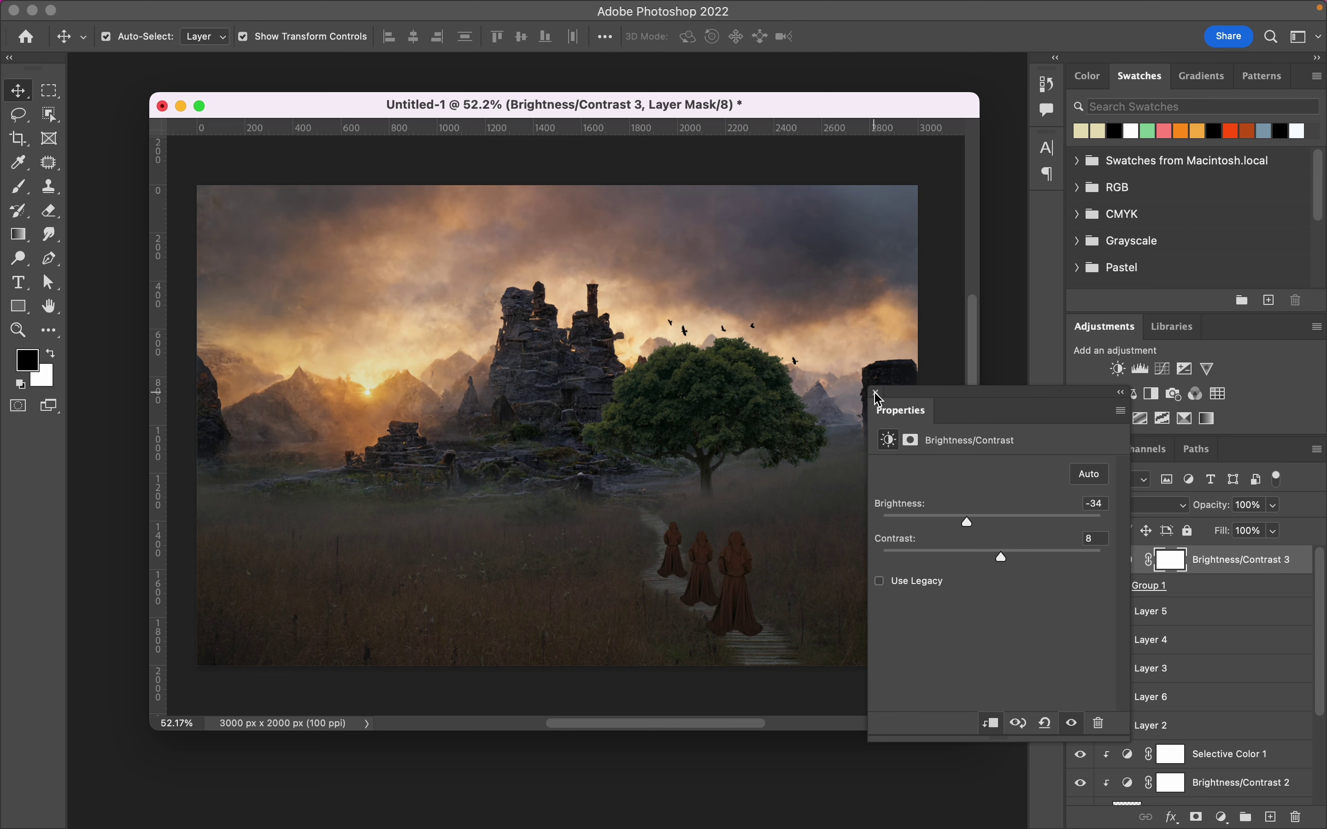
left_click(877, 394)
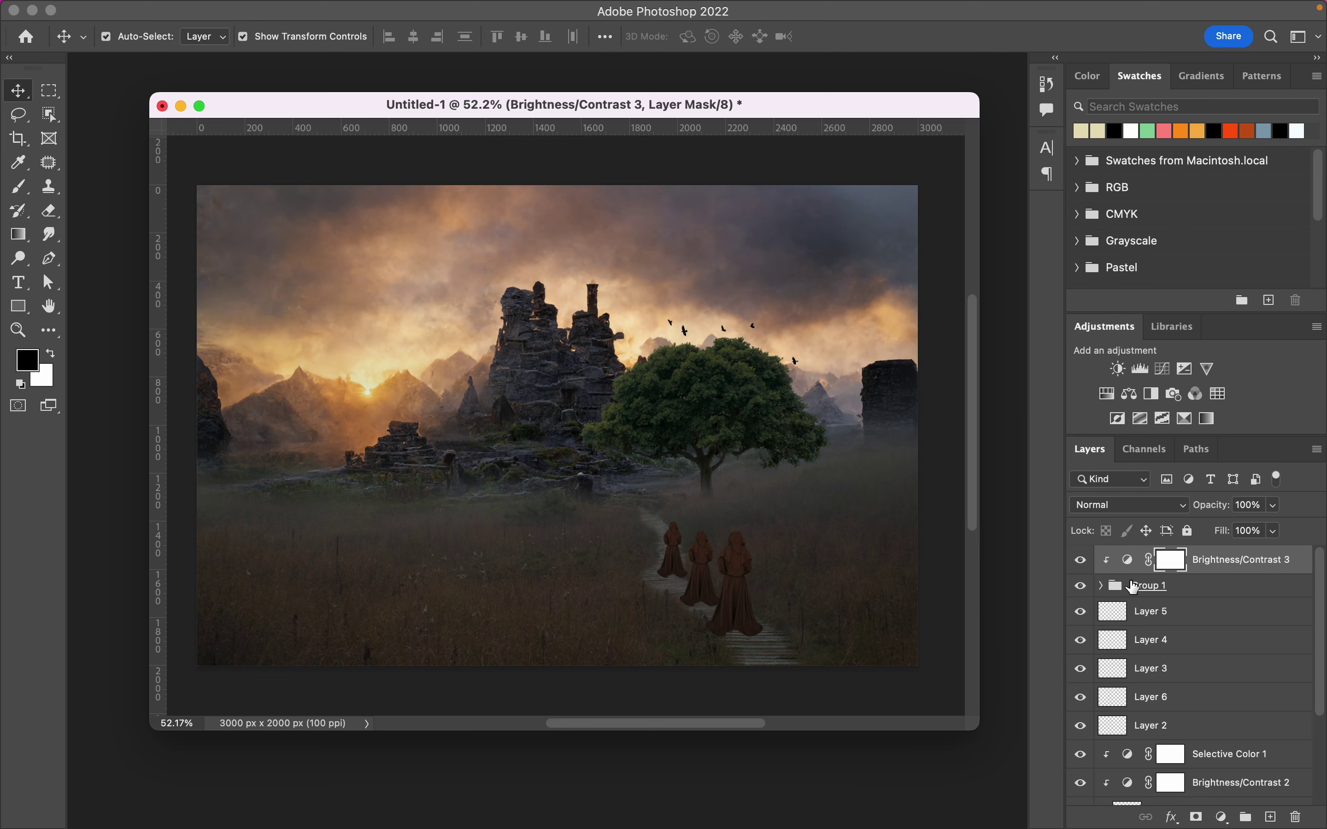
Move Layer 0 copy slightly right and add a new Layer 7 beneath it
left_click(1105, 587)
scroll(1159, 622, "down", 2)
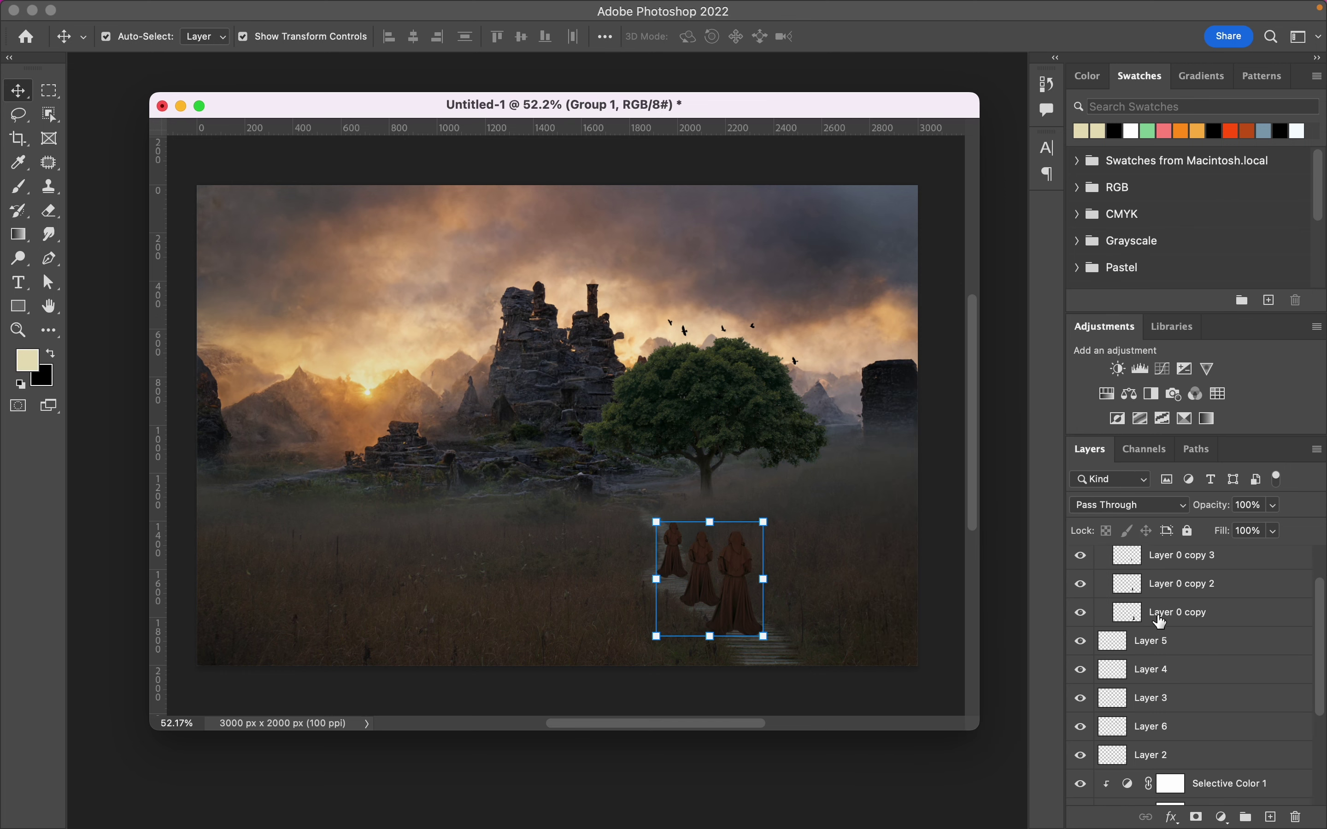
left_click(1159, 621)
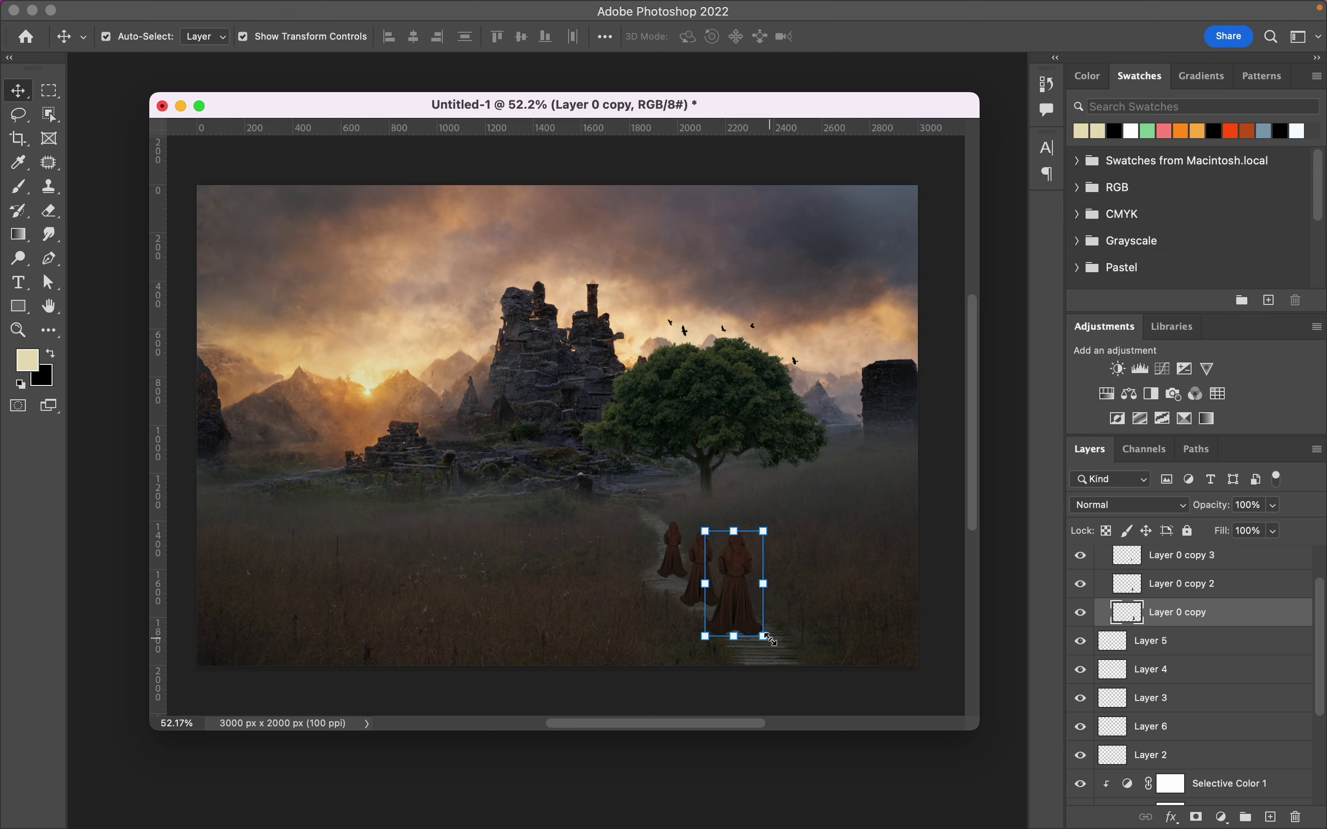
scroll(769, 642, "up", 5)
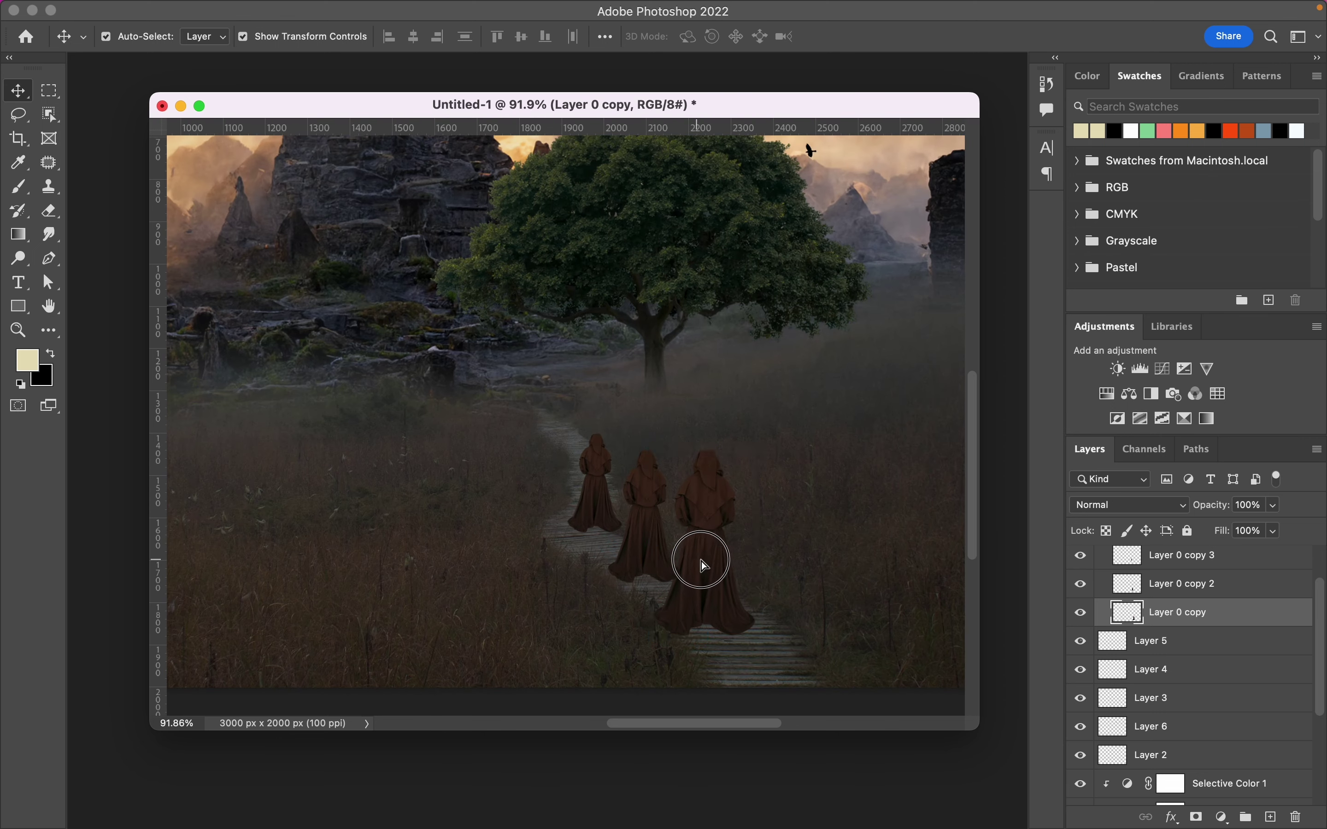
left_click_drag(697, 565, 707, 562)
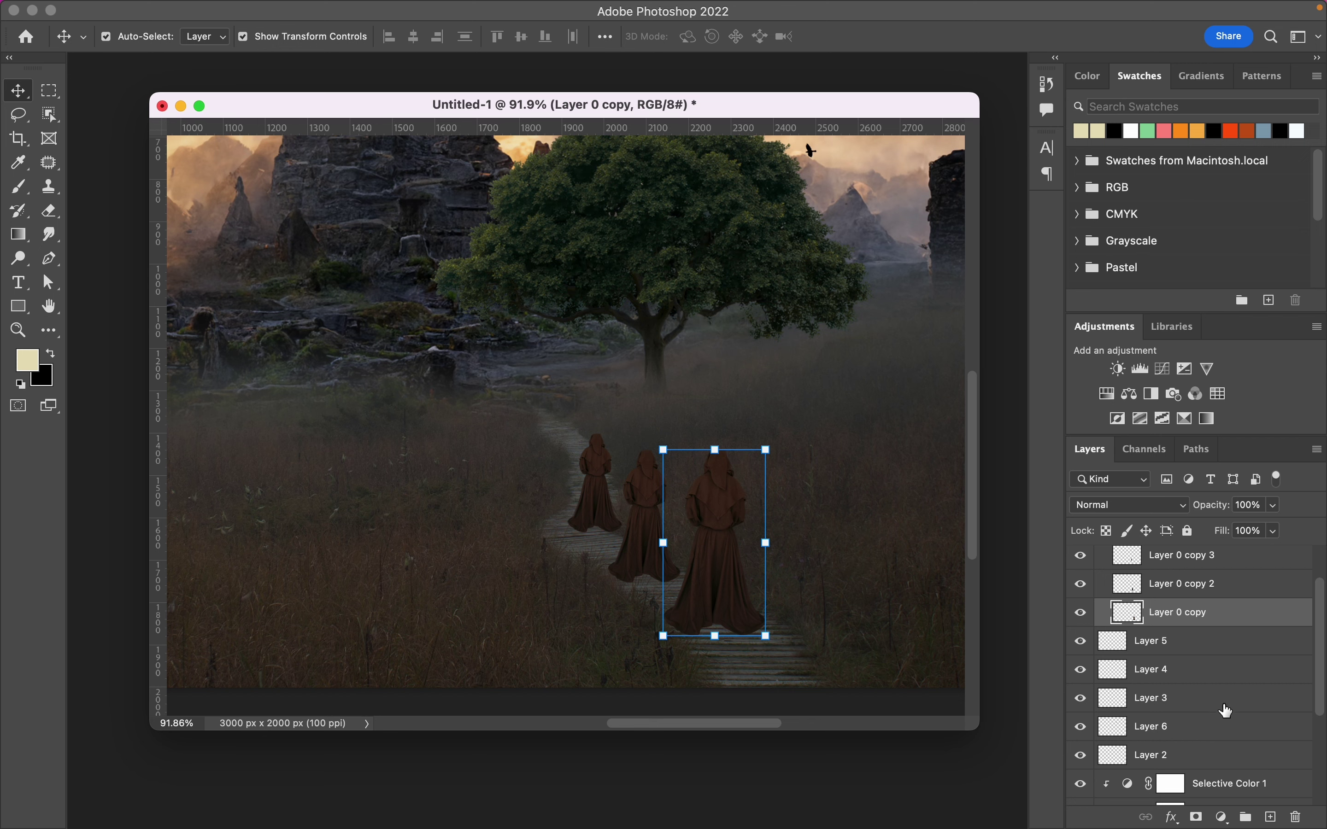
left_click(1272, 817)
left_click_drag(1168, 612, 1159, 656)
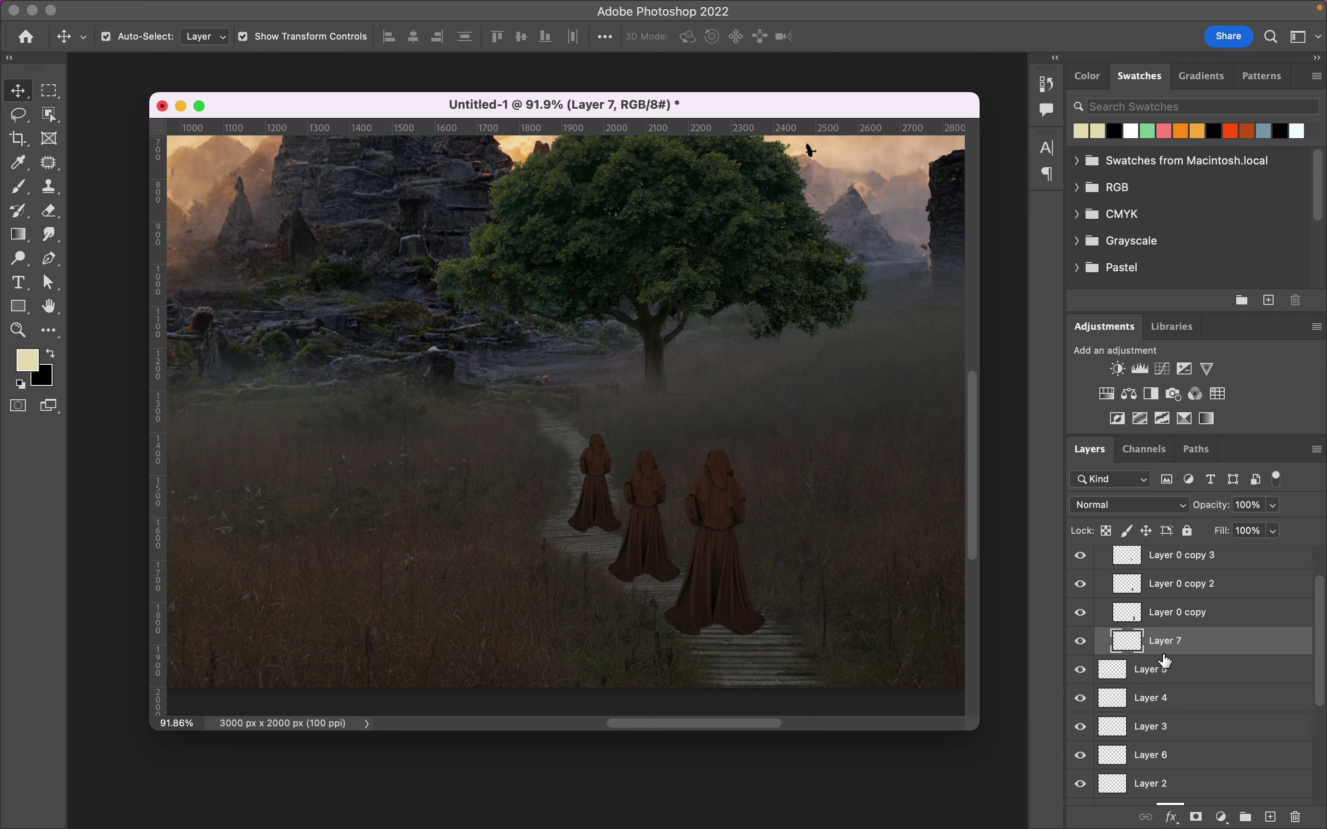
Set up a black Soft Round brush flattened into a thin ellipse and paint shadows on Layer 7
key("b")
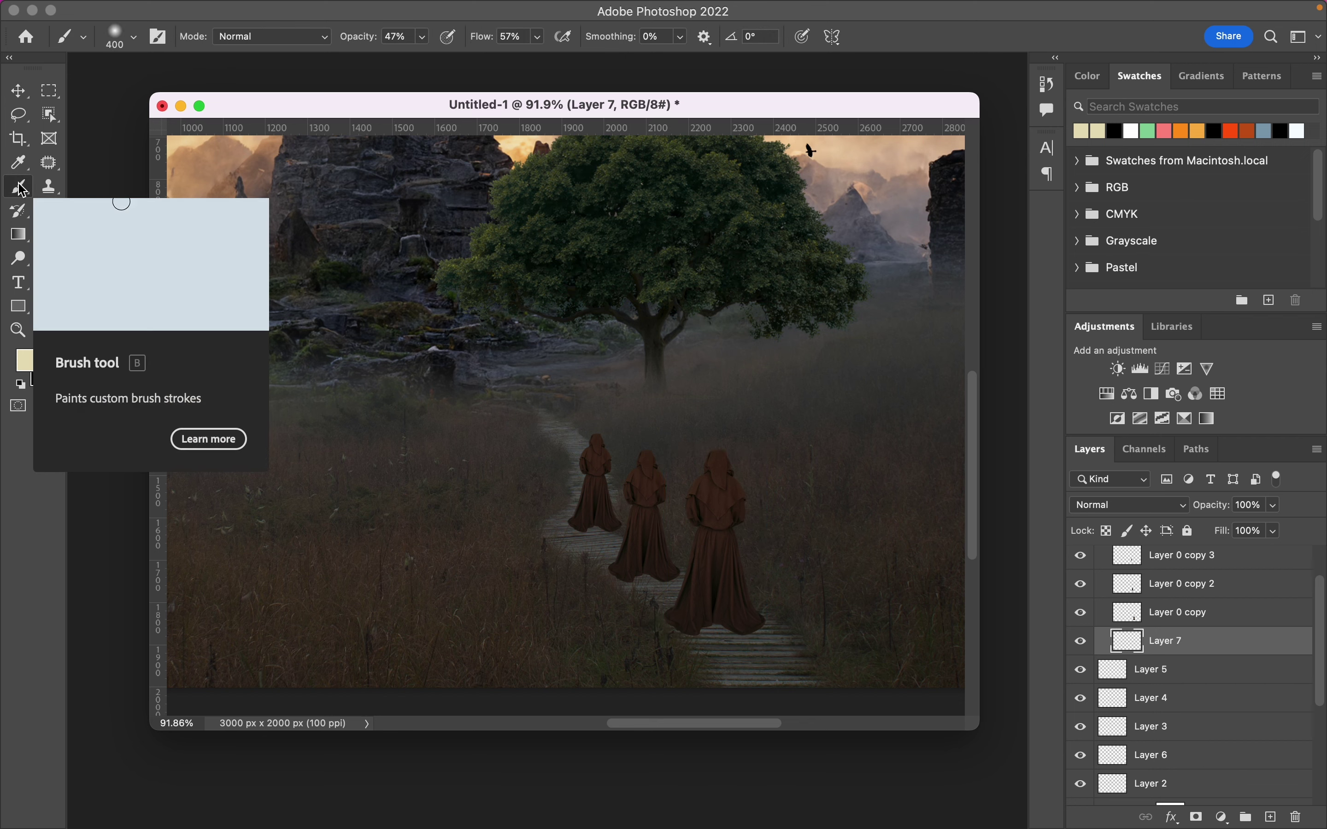
left_click(55, 355)
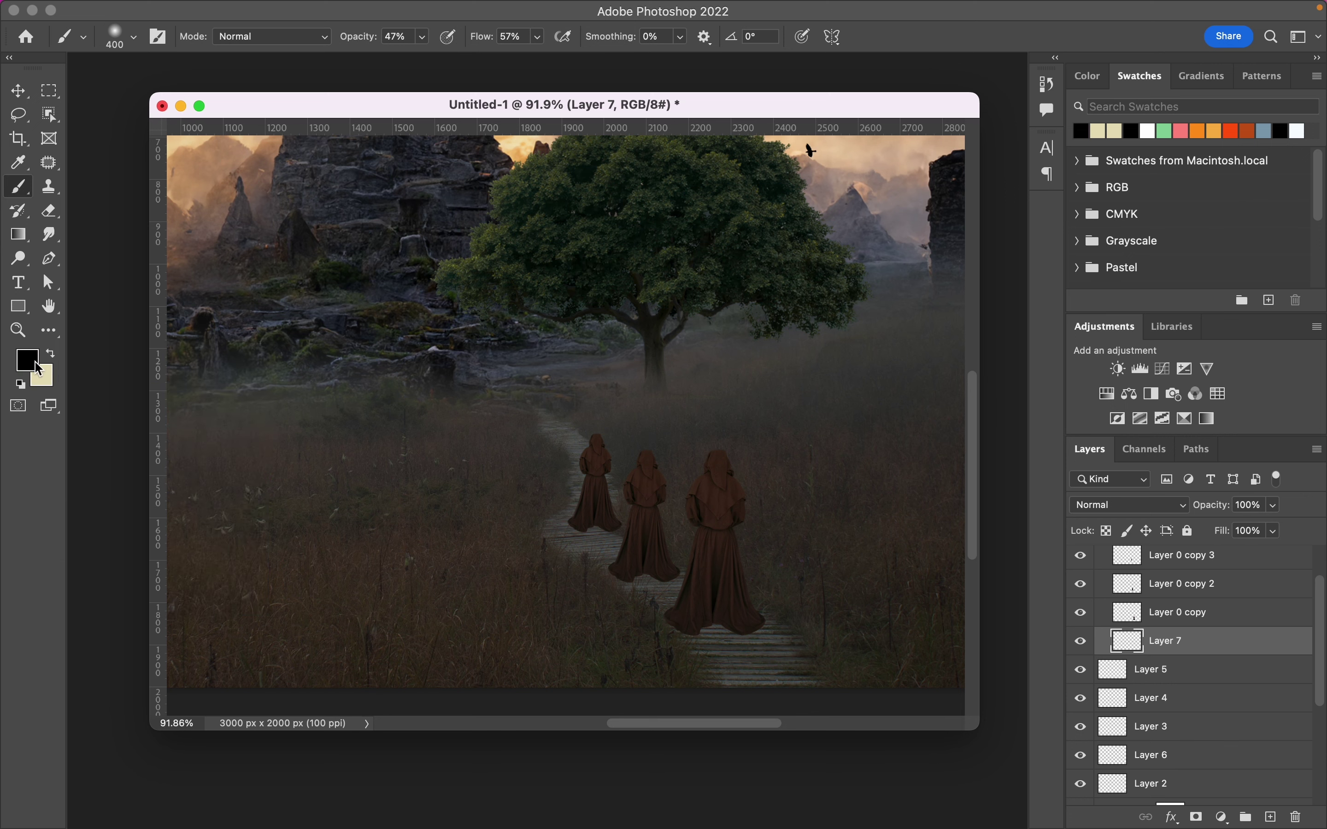
left_click(133, 38)
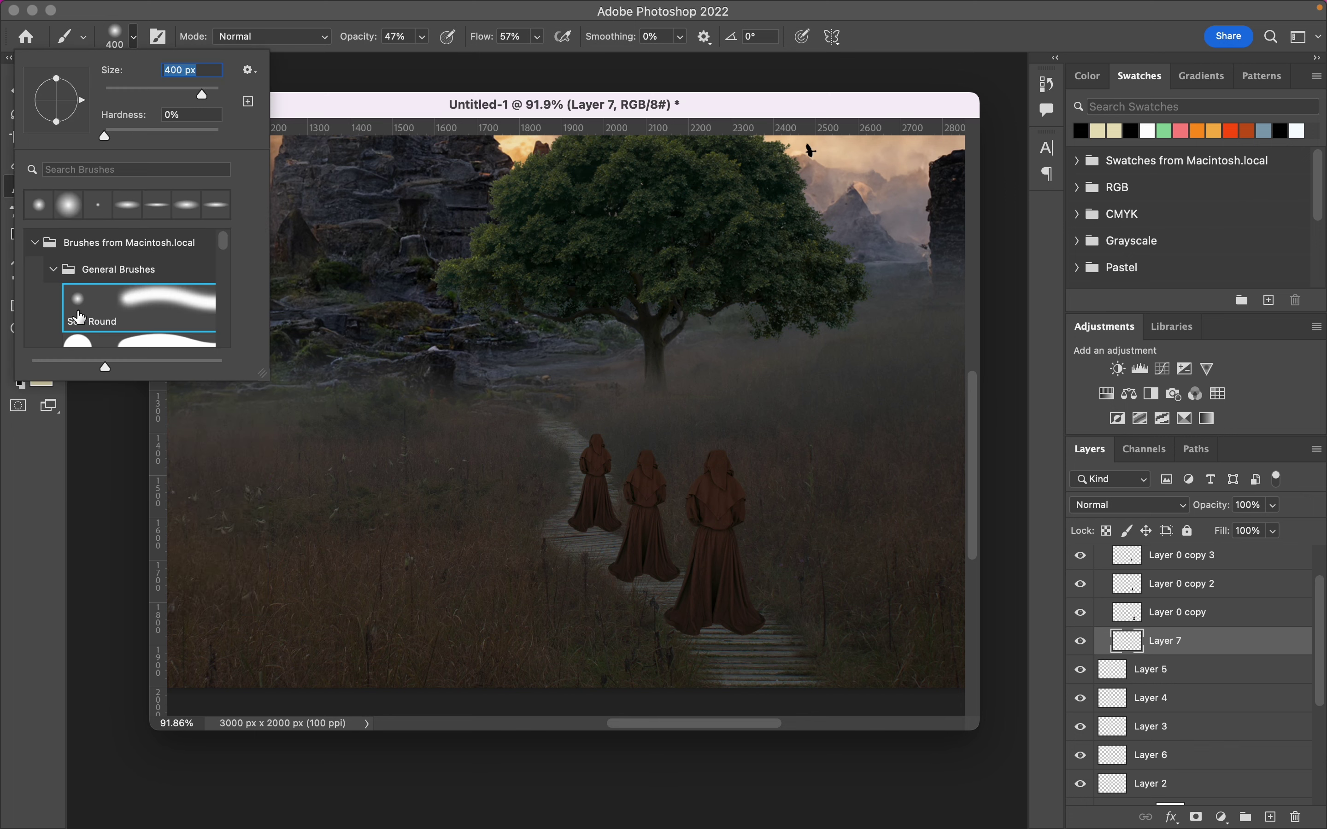
key("Return")
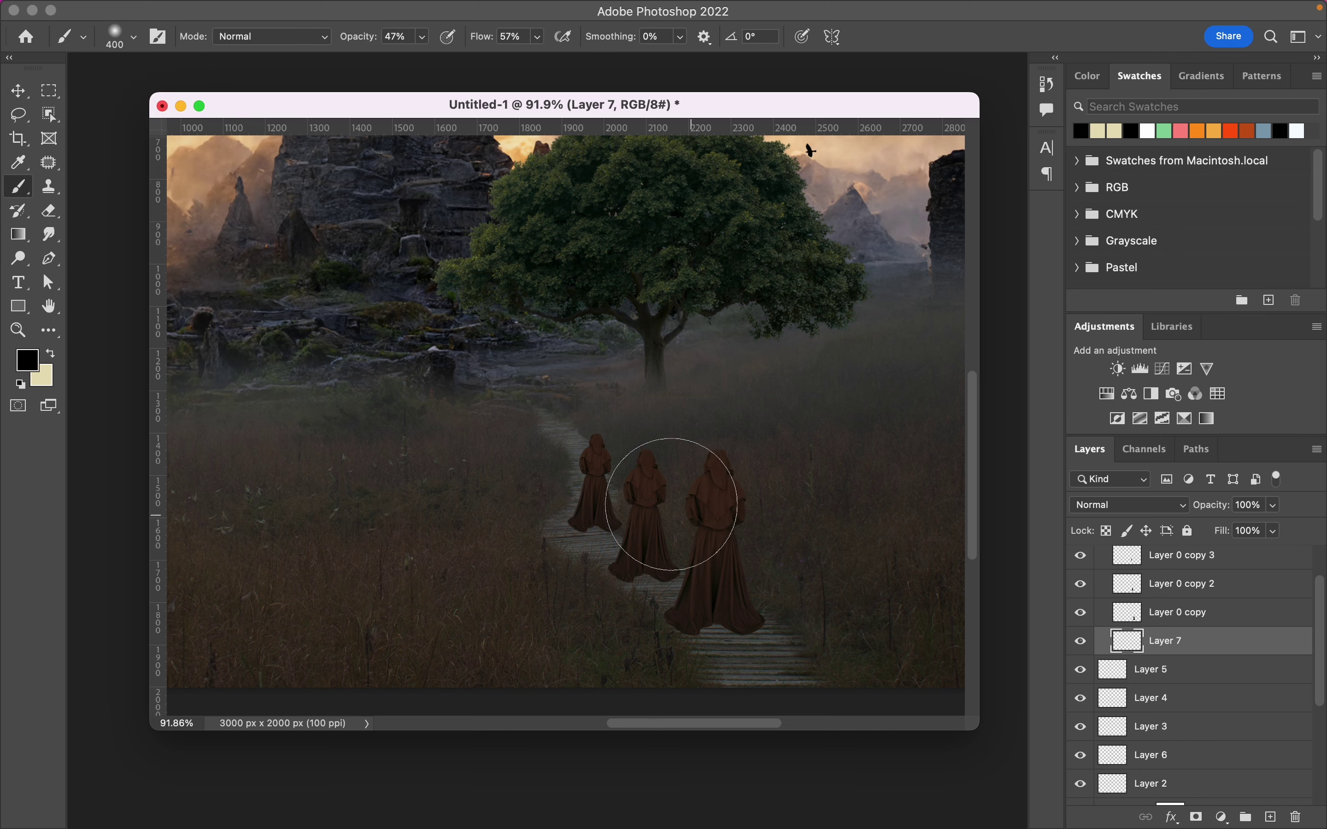
right_click(672, 504)
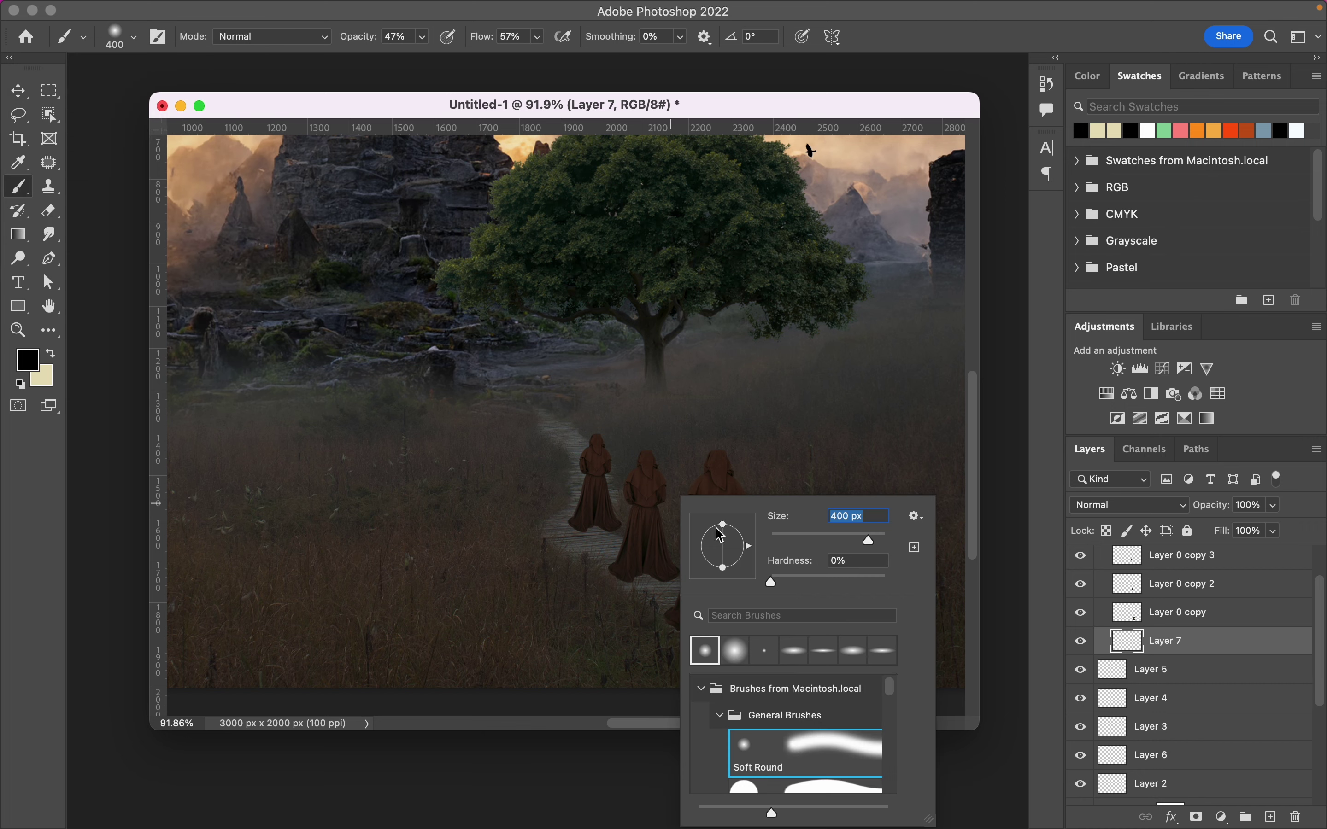
left_click_drag(724, 525, 723, 543)
key("Return")
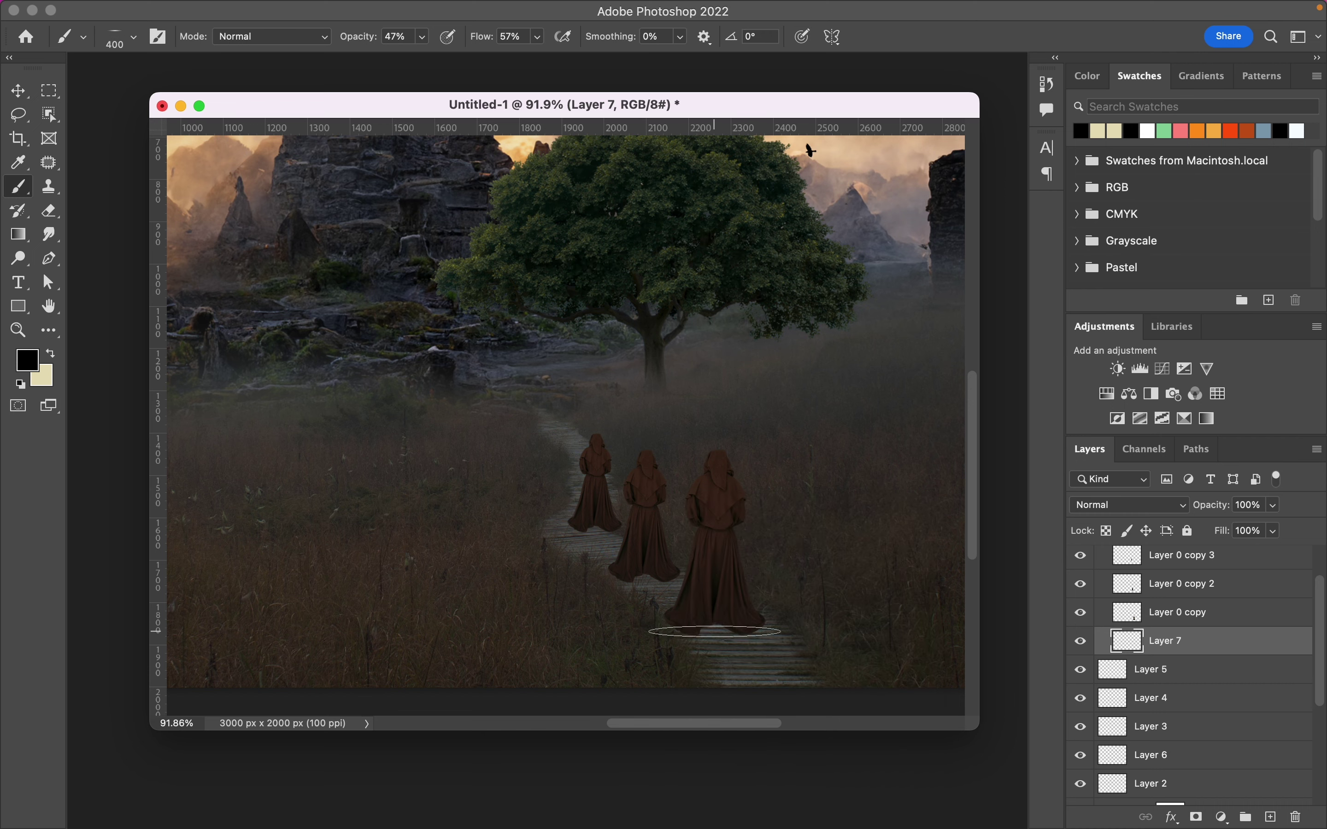
right_click(663, 489)
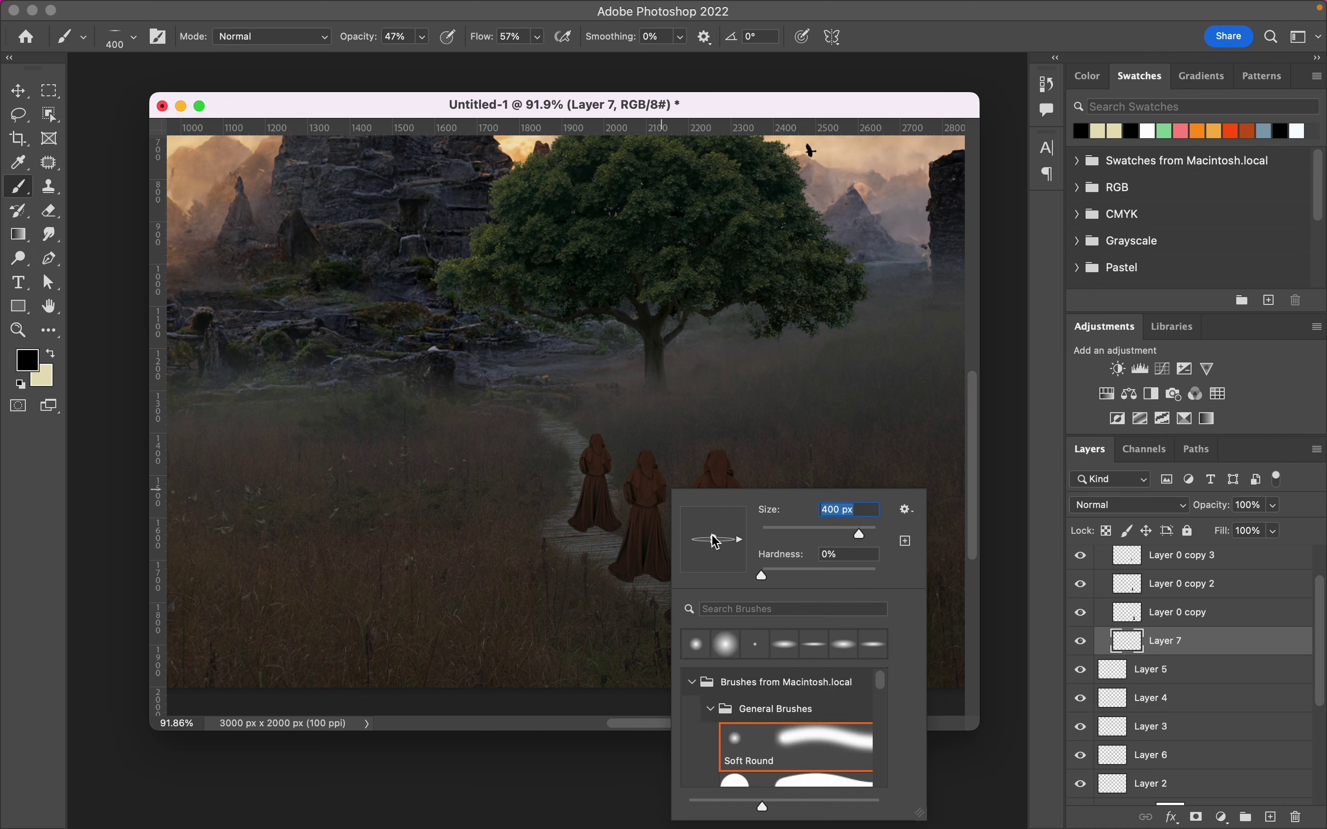
key("Return")
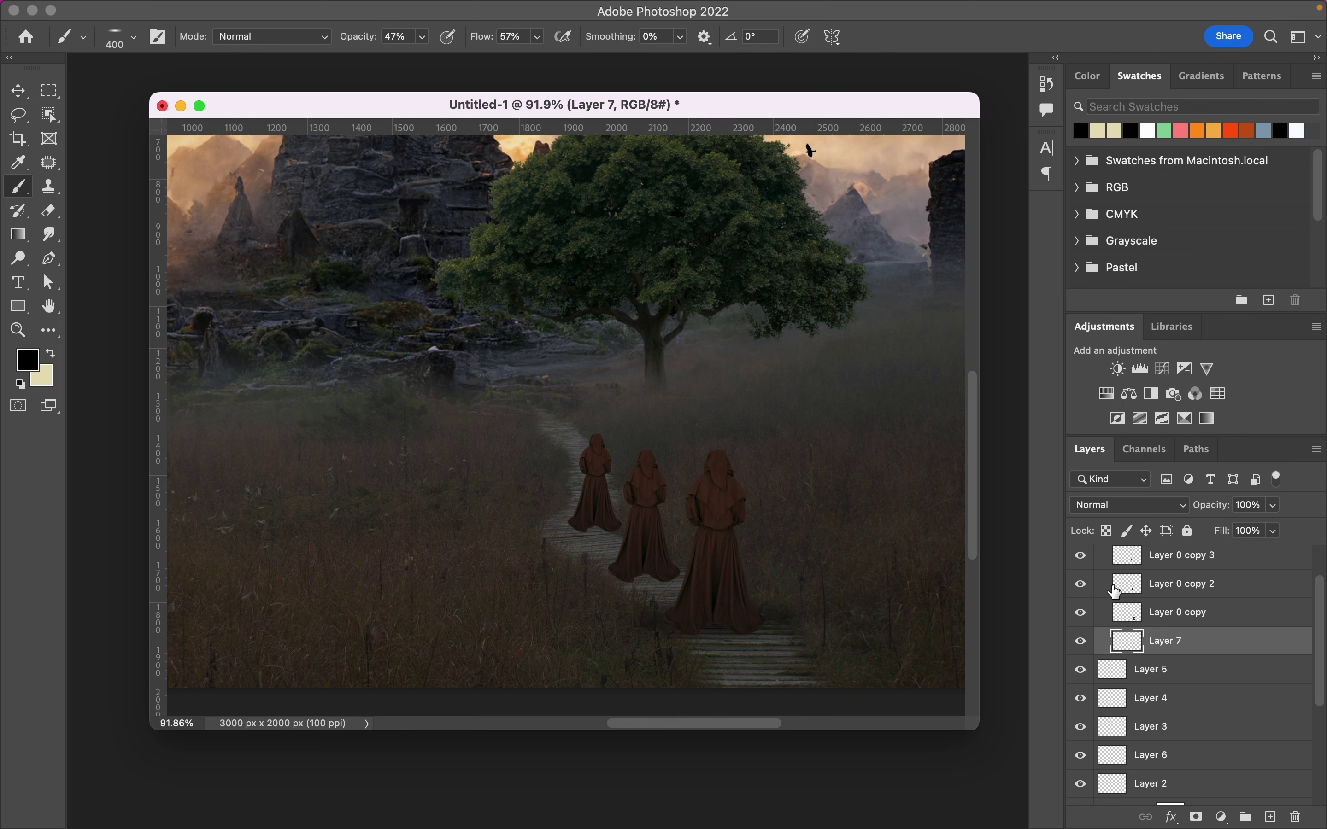
Add Layer 8 for another shadow, adjusting the brush size to 200 px
left_click(1272, 817)
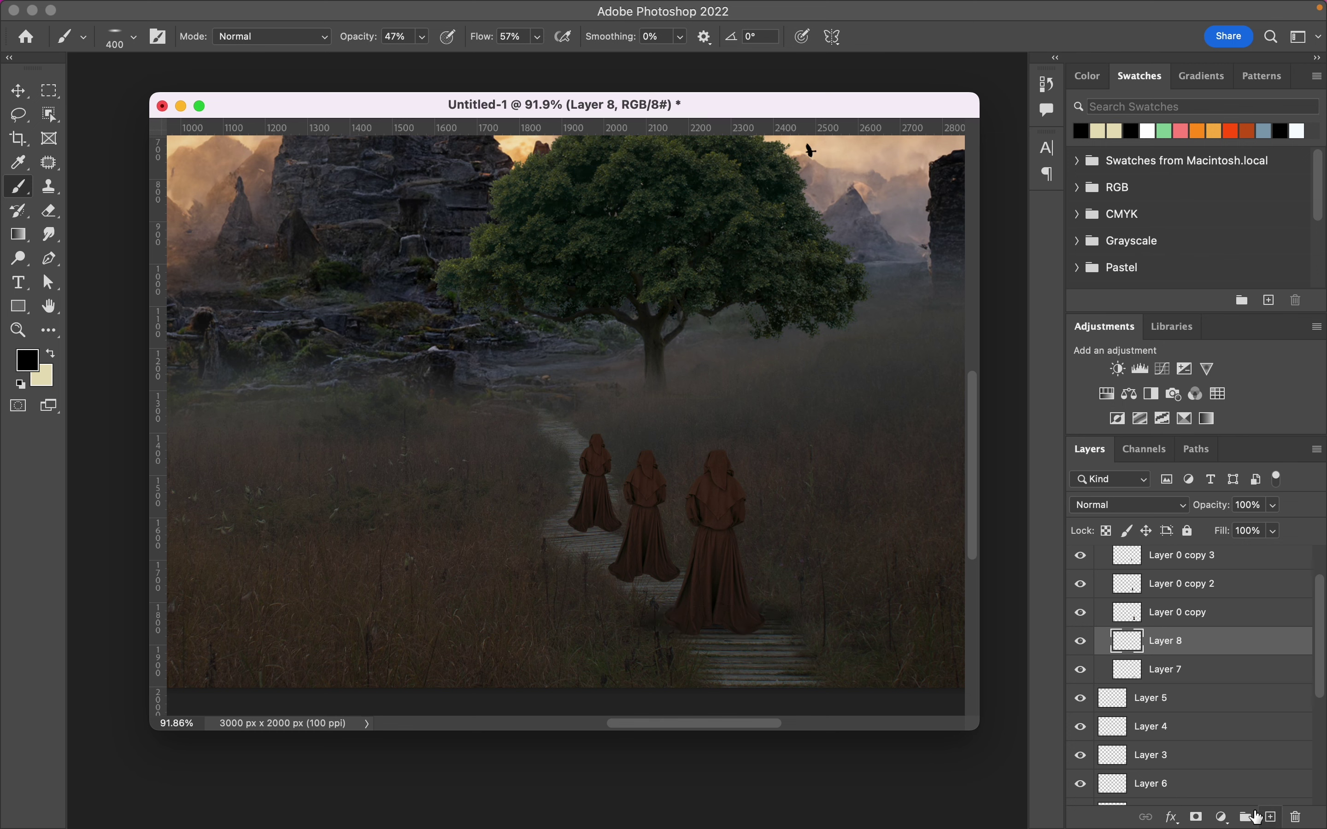
key("bracketleft")
key("bracketleft")
key("bracketright")
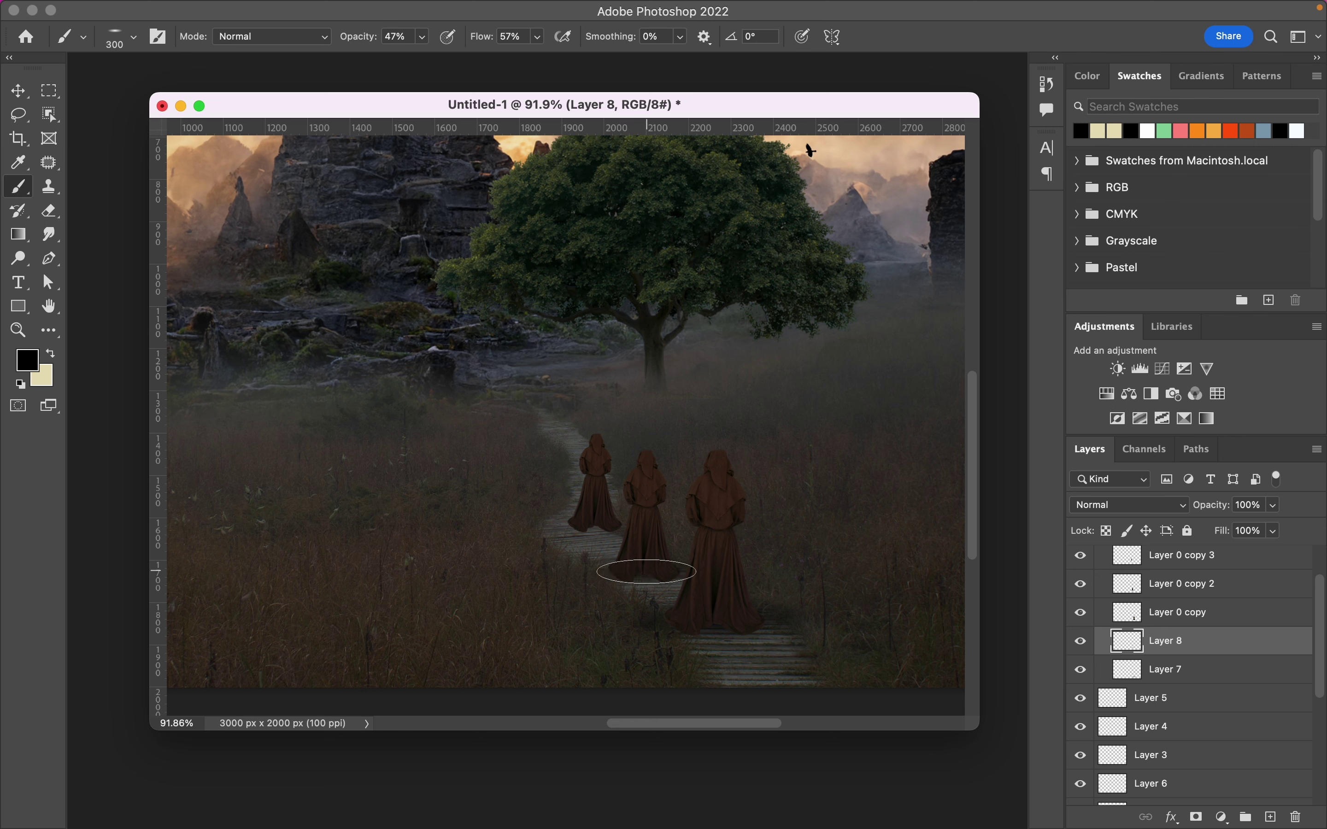
key("bracketright")
key("bracketleft")
key("bracketleft")
key("bracketleft")
Add Layer 9 for a third shadow with a 250 px brush
left_click(1271, 817)
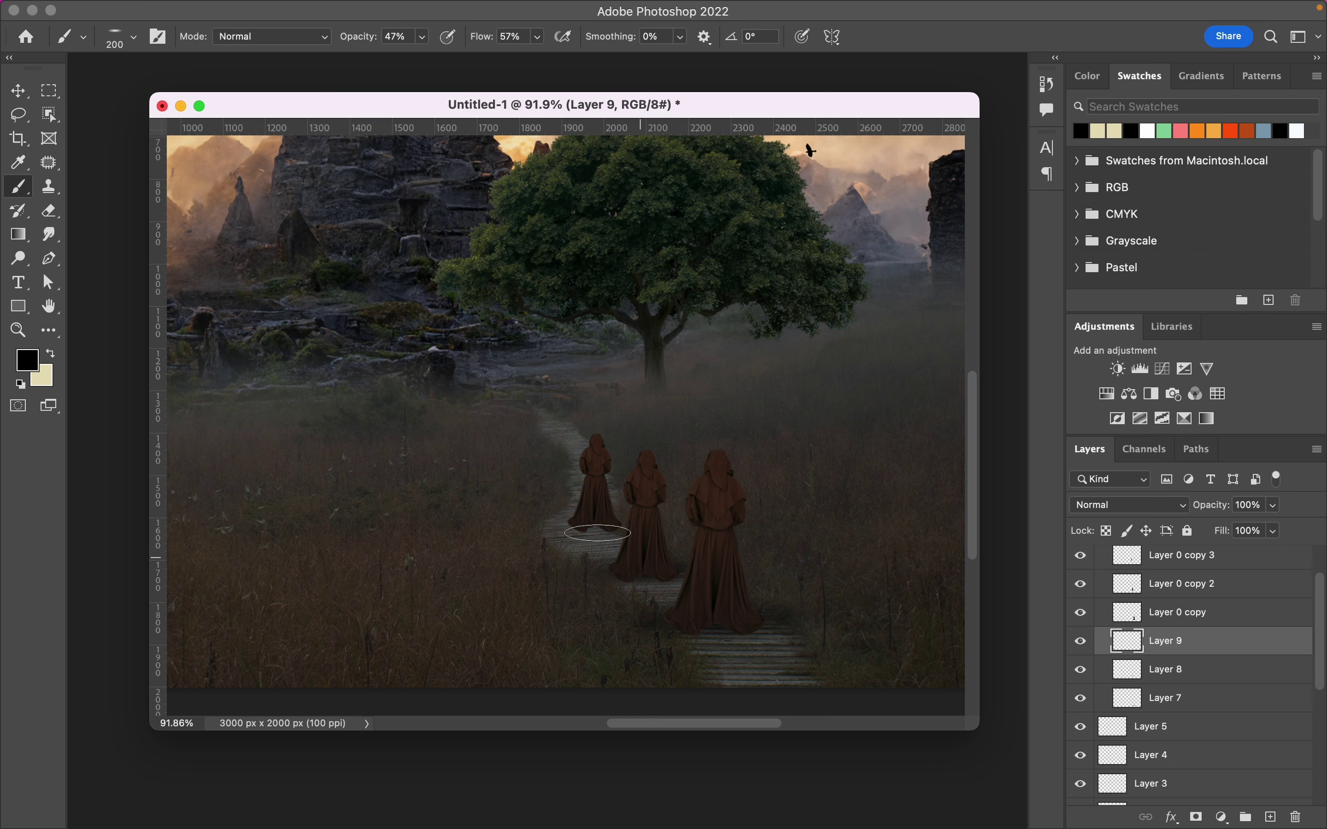
key("bracketright")
key("bracketright")
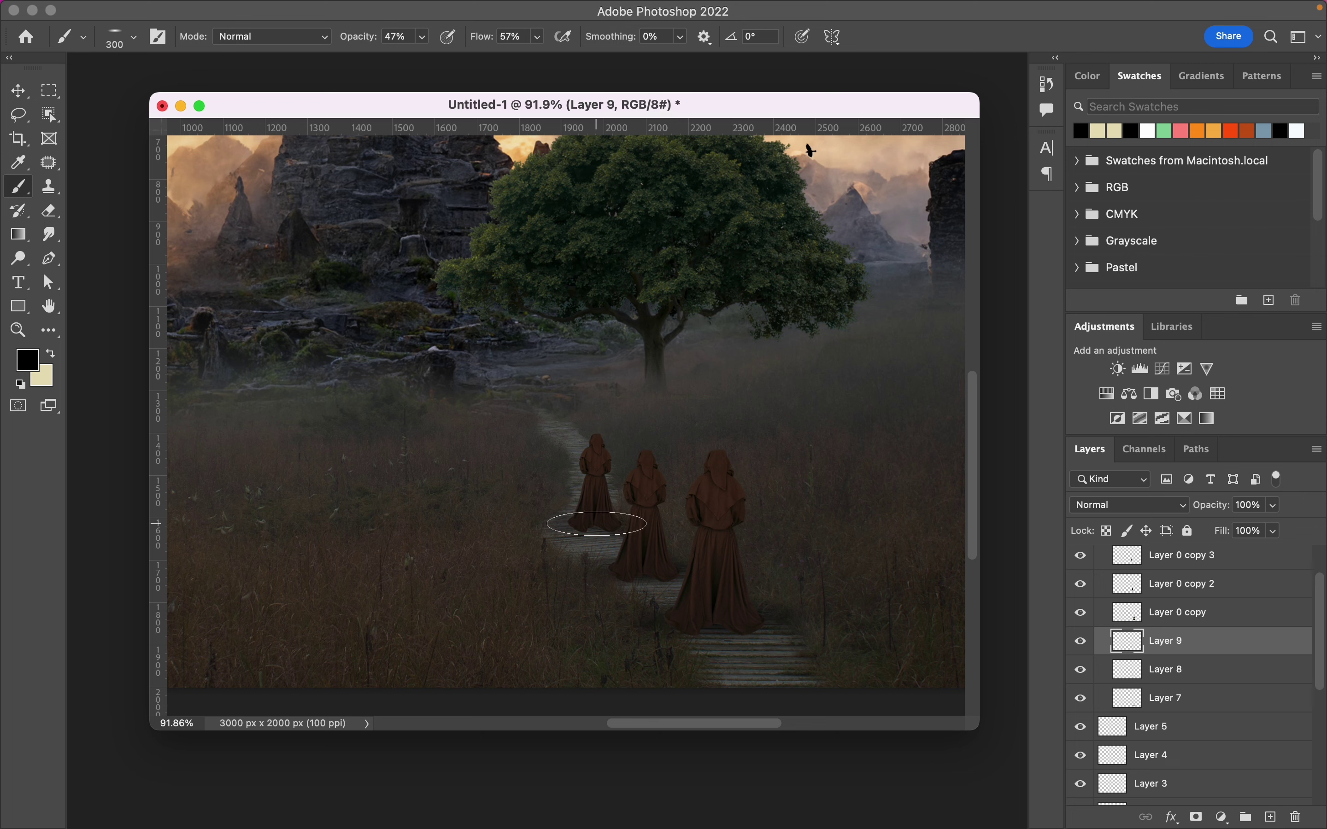
key("bracketleft")
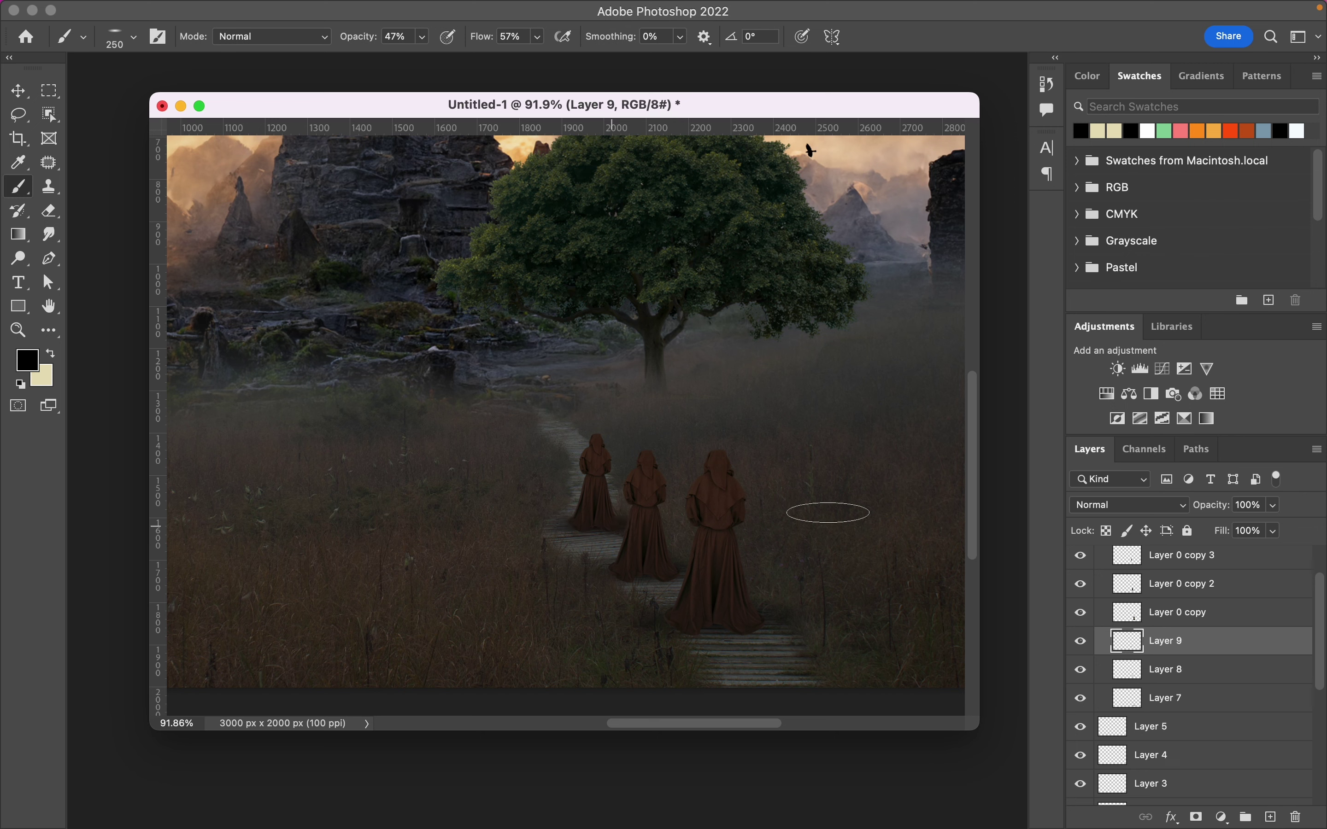
left_click(18, 90)
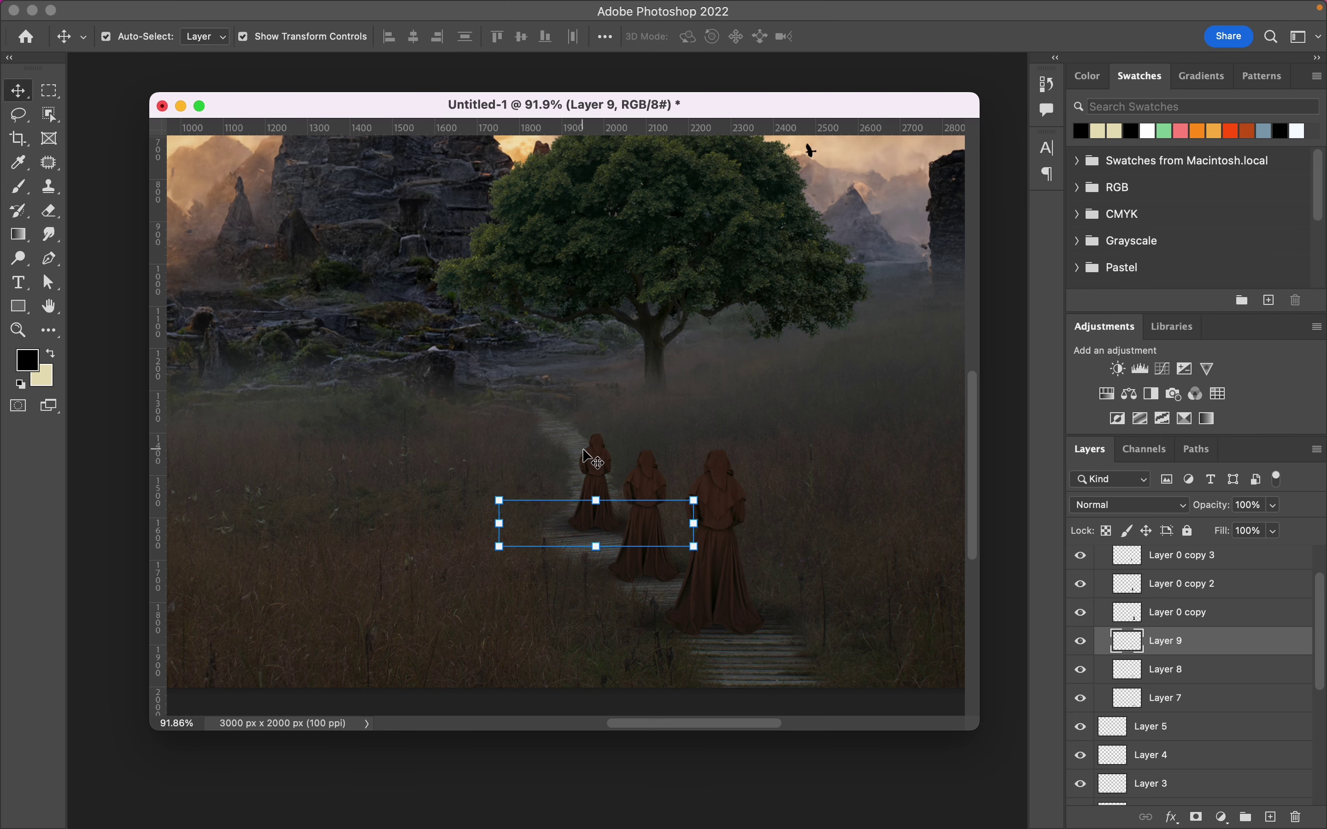
Add a Brightness/Contrast adjustment clipped to the monks' Group 1
left_click(592, 467)
left_click(708, 535)
scroll(692, 571, "down", 1)
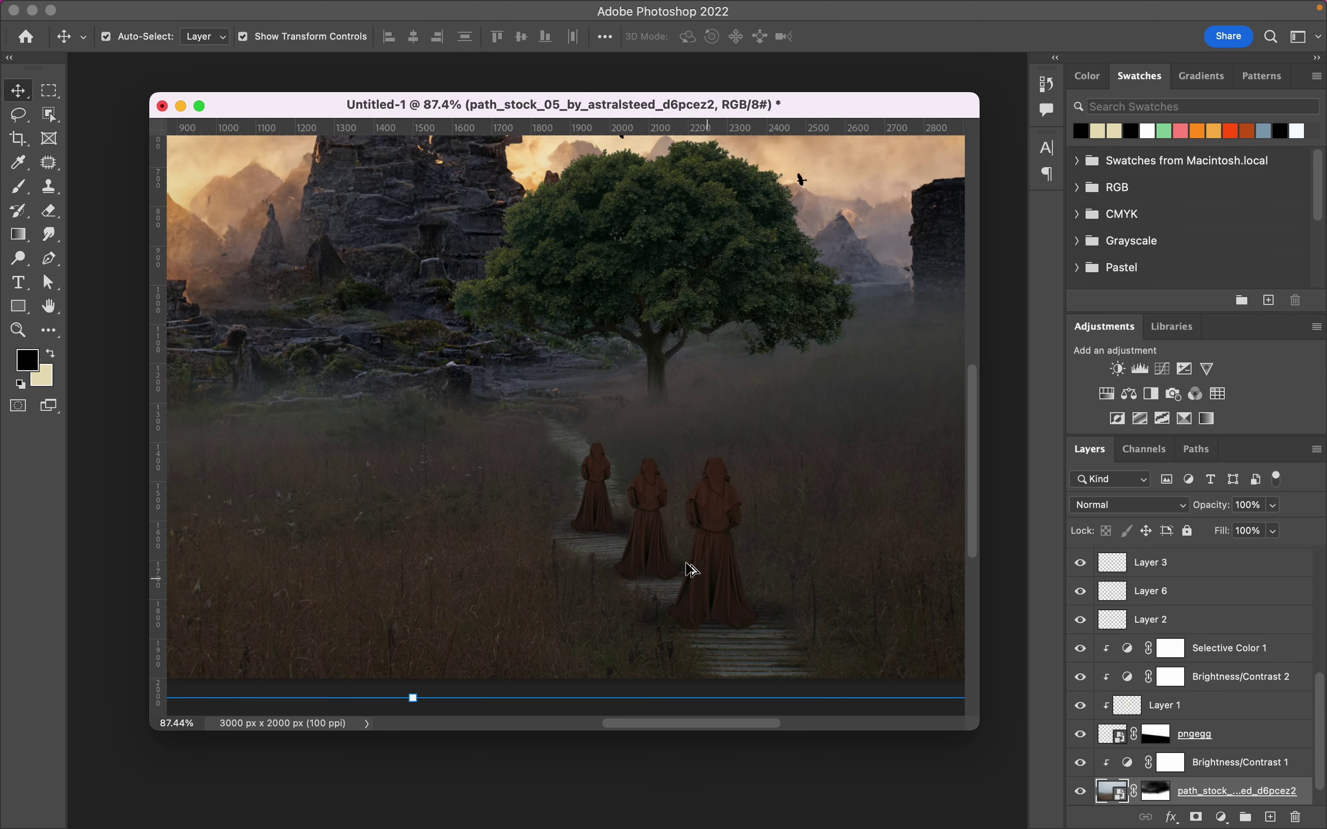
scroll(692, 571, "down", 3)
scroll(668, 535, "down", 1)
scroll(668, 535, "down", 2)
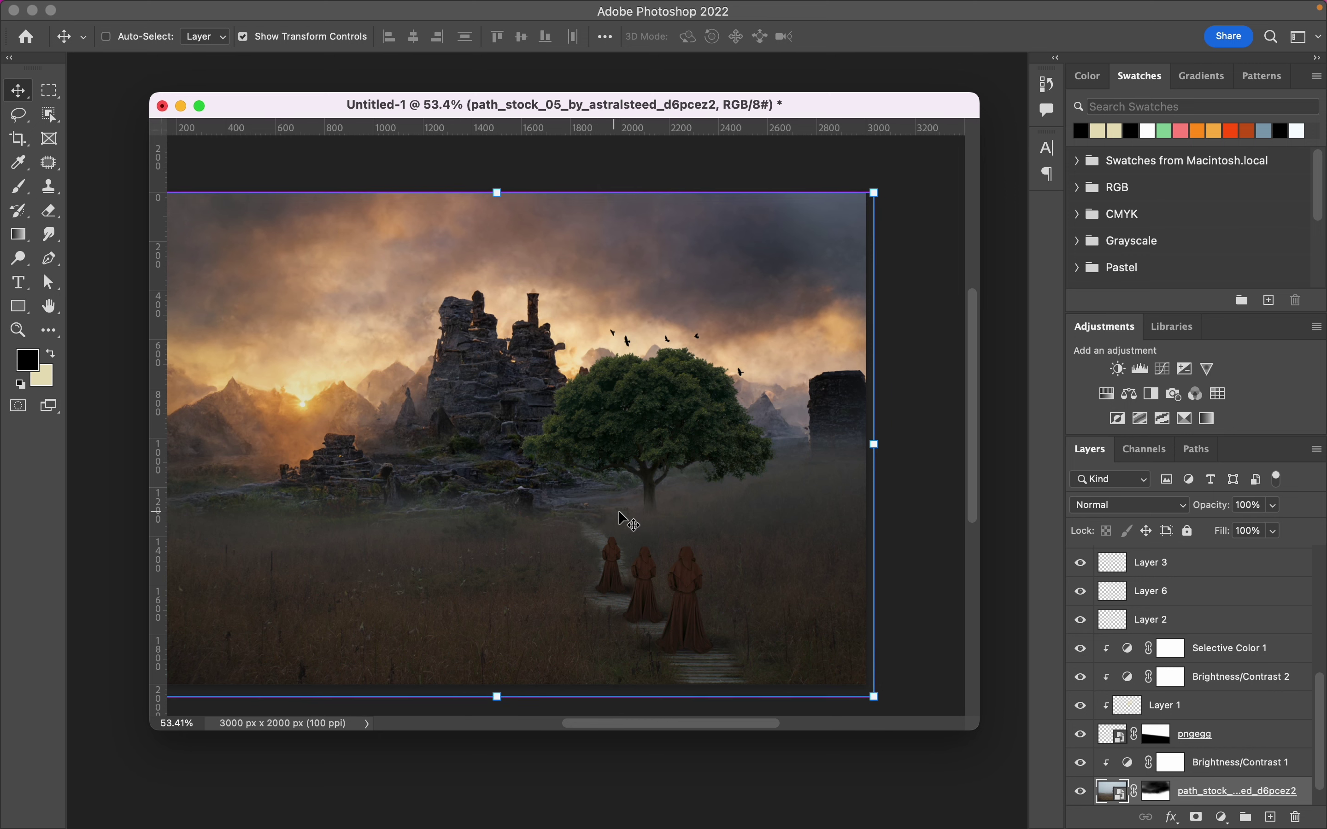
scroll(627, 516, "down", 1)
scroll(657, 503, "down", 2)
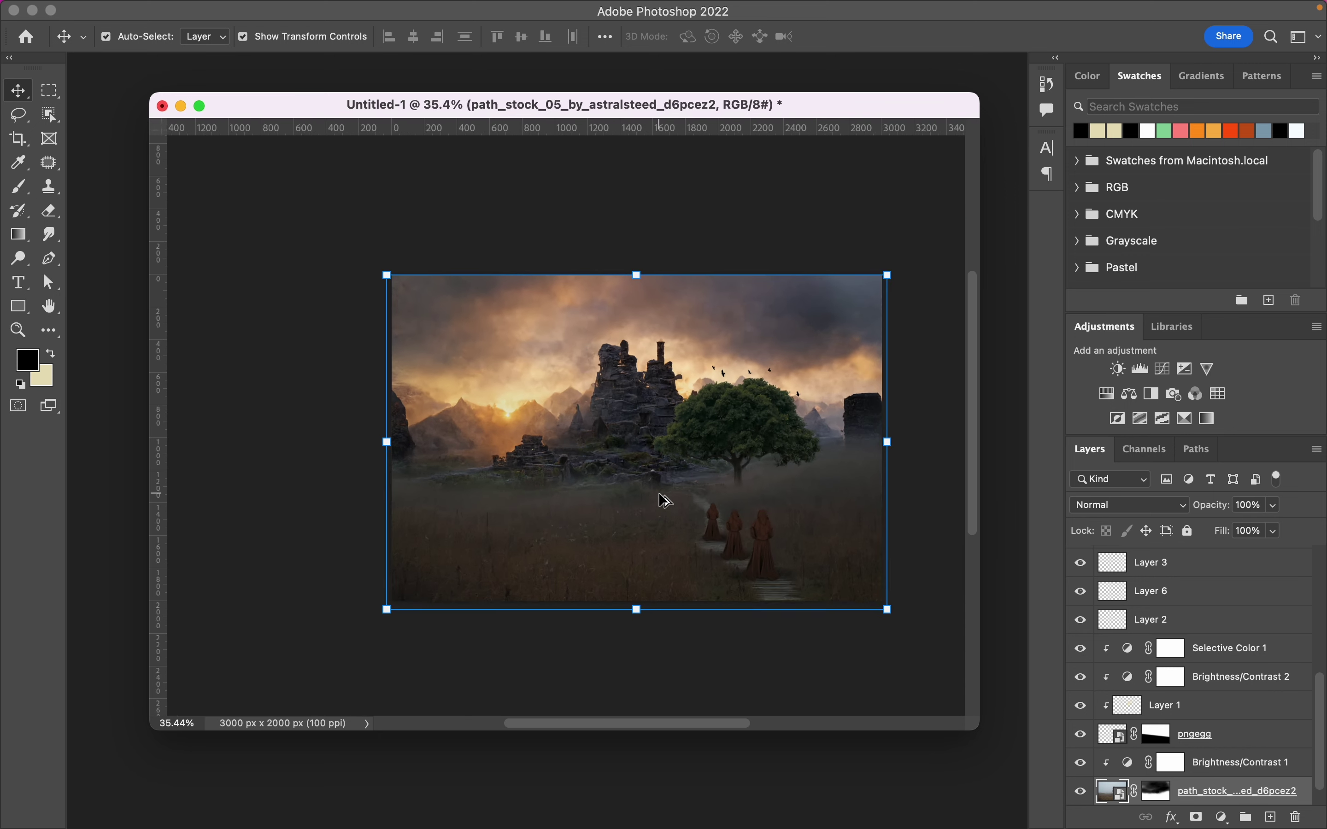
scroll(664, 498, "up", 2)
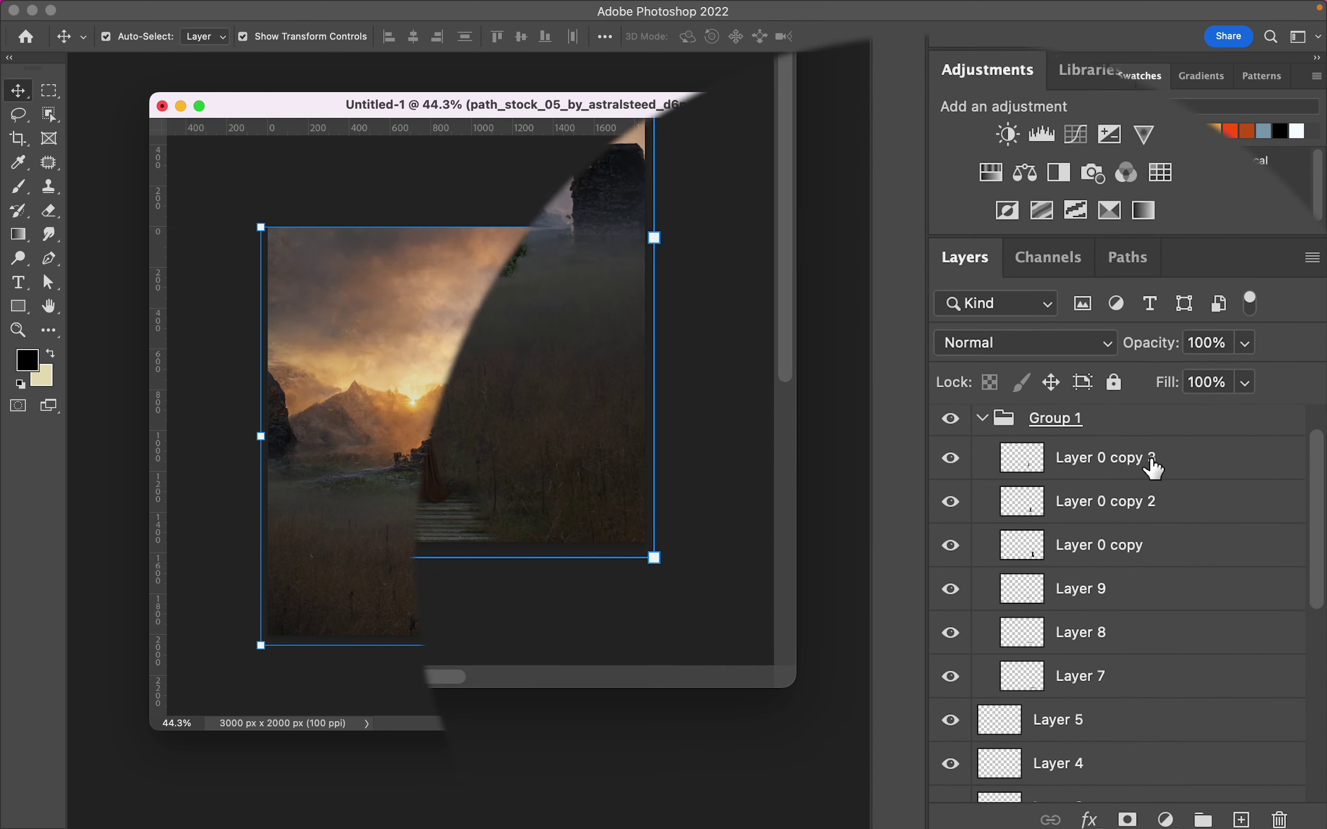
left_click(1009, 465)
left_click(1146, 433)
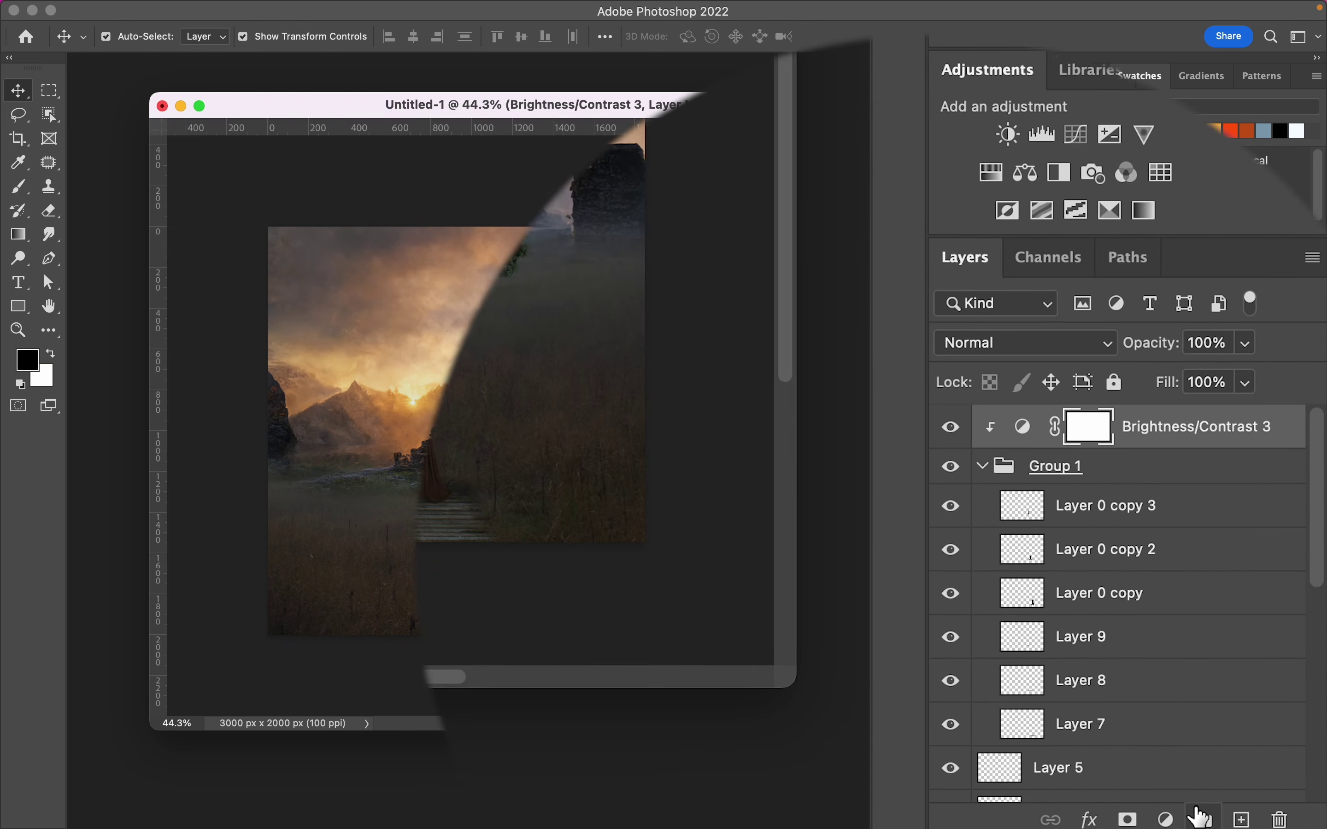
Add a scene-wide Brightness/Contrast layer with brightness -37 and contrast 29
left_click(1172, 815)
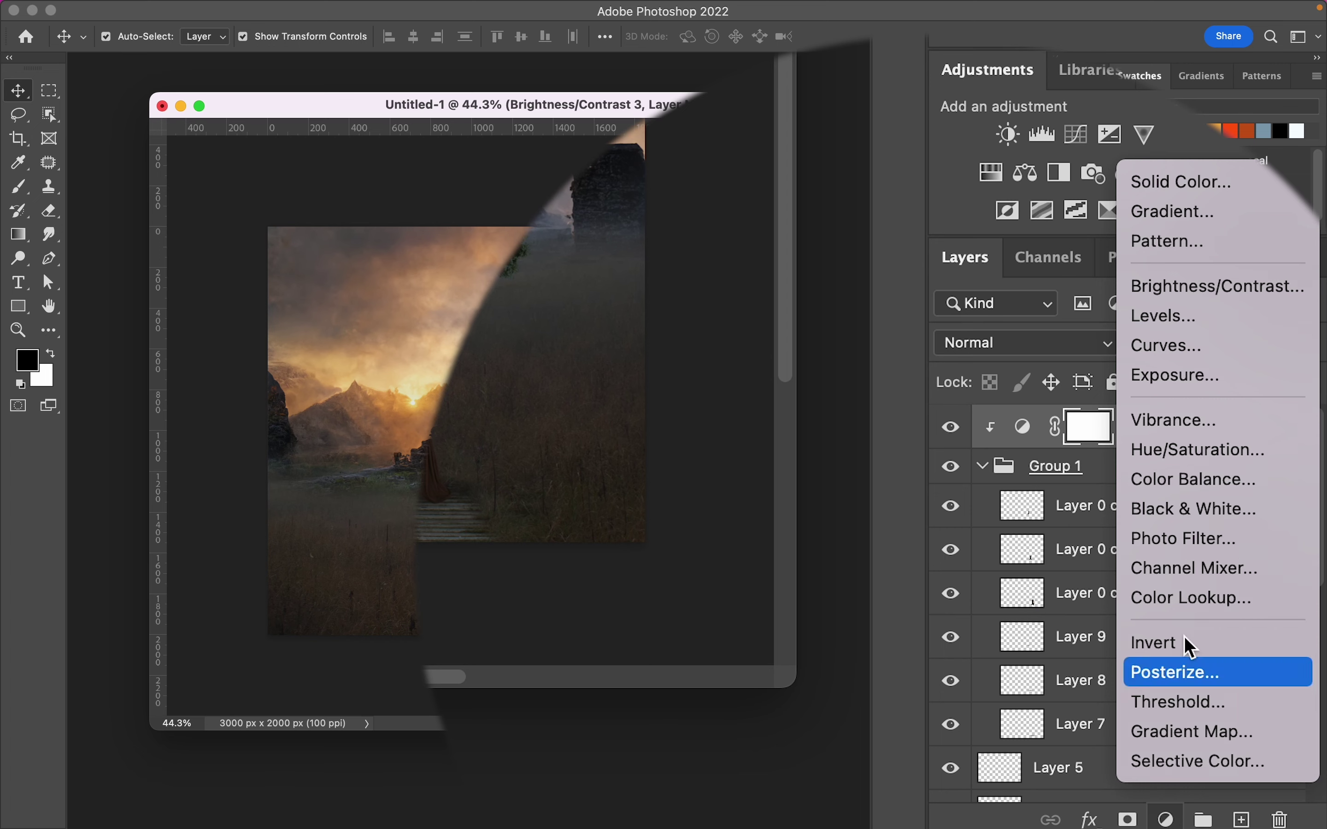
left_click(1165, 287)
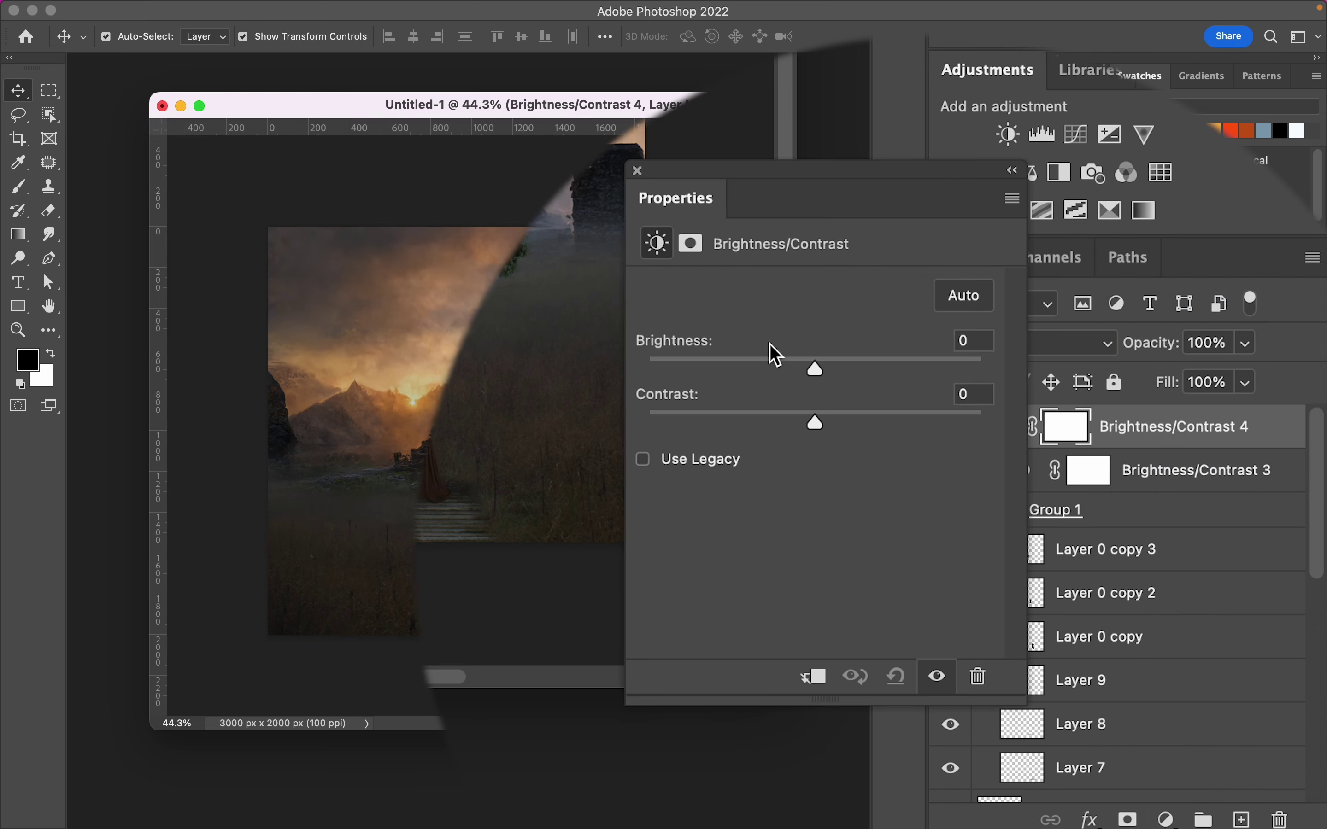
left_click_drag(770, 357, 774, 368)
left_click_drag(869, 420, 876, 433)
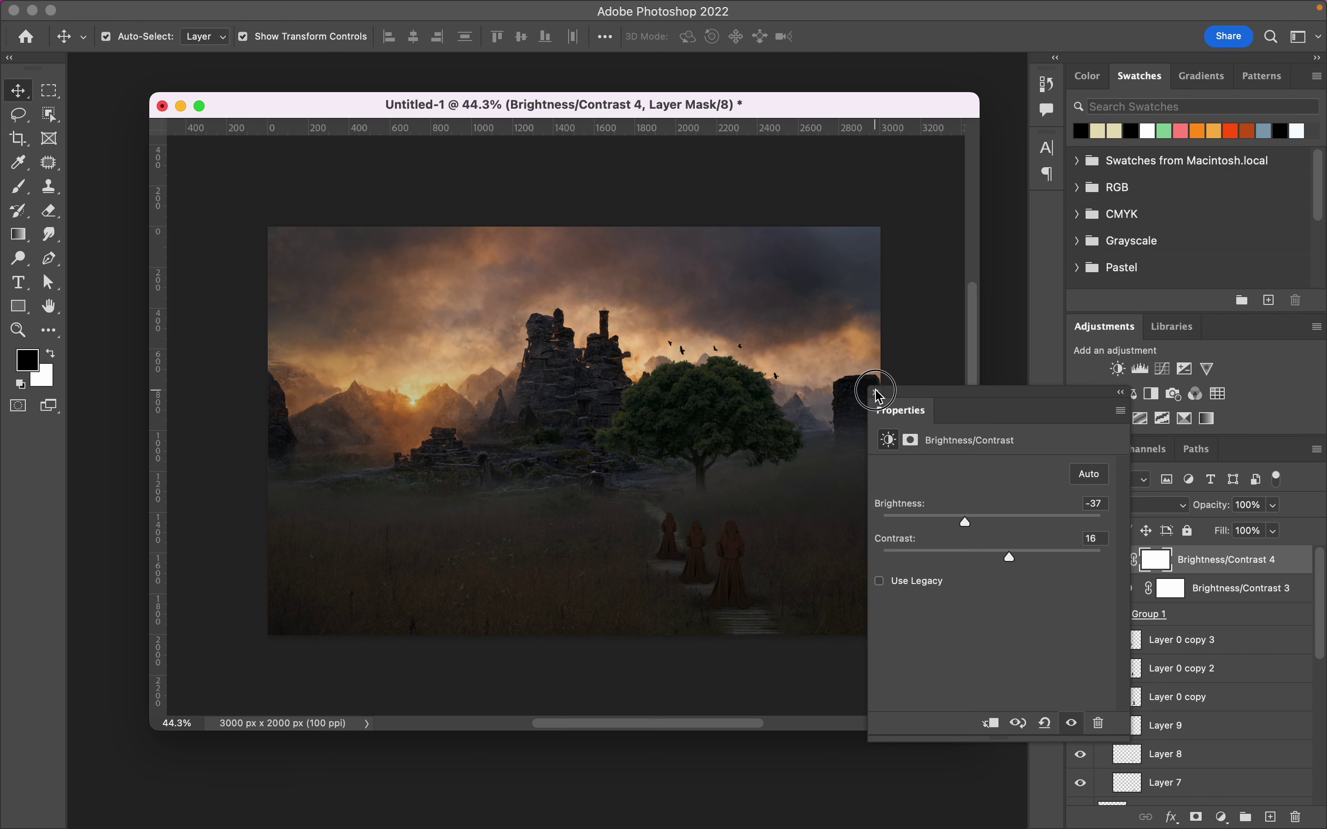
Set Brightness/Contrast 4 to Hard Light blend mode at 35% opacity
left_click(876, 392)
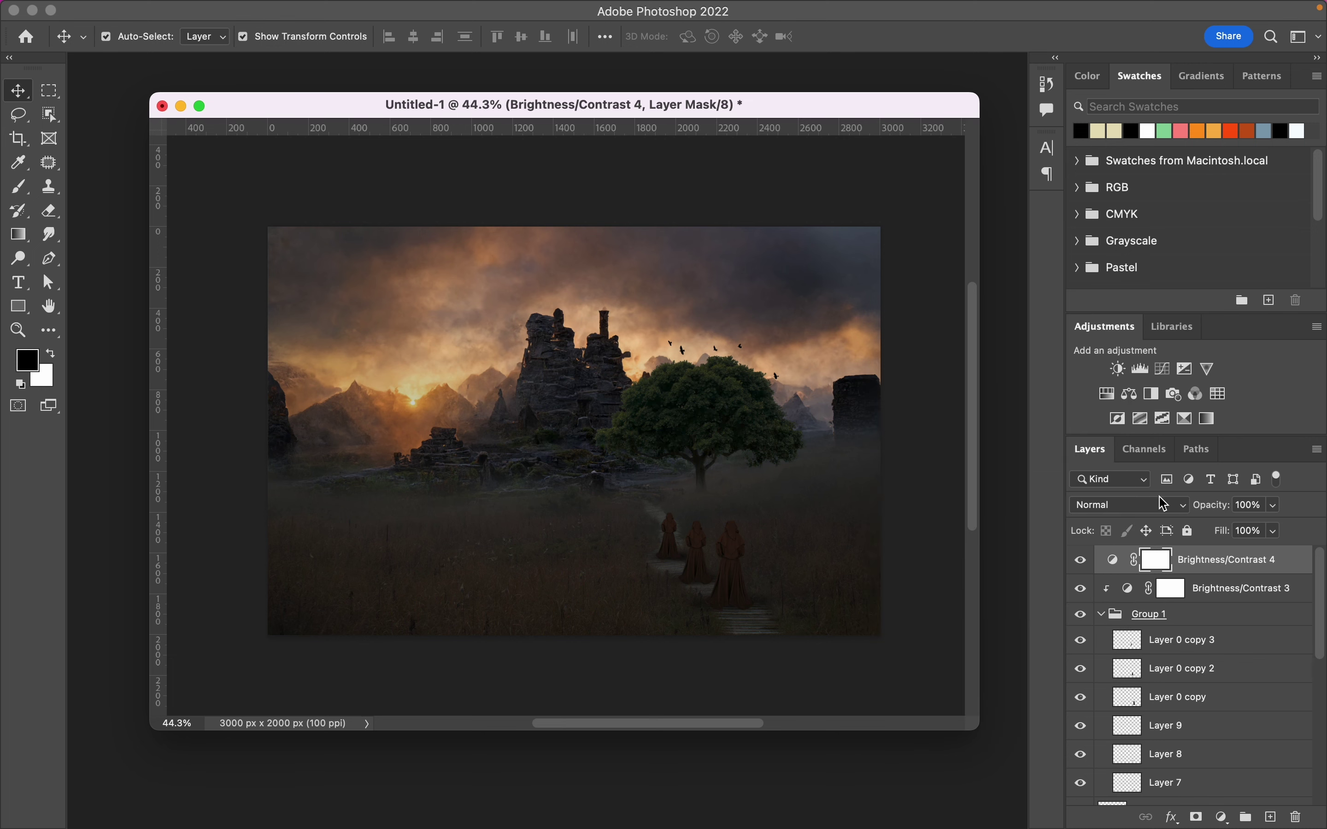
left_click(1163, 504)
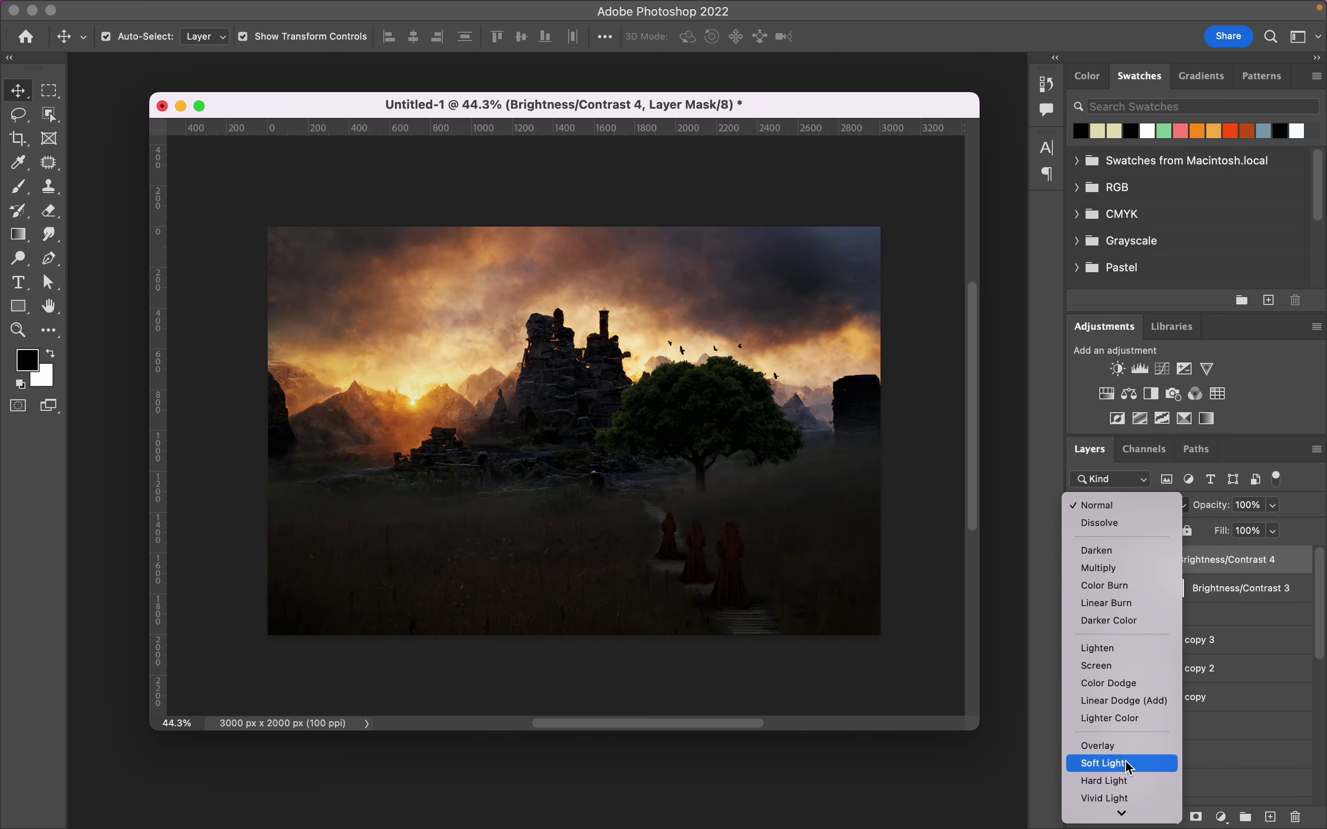
left_click(1128, 781)
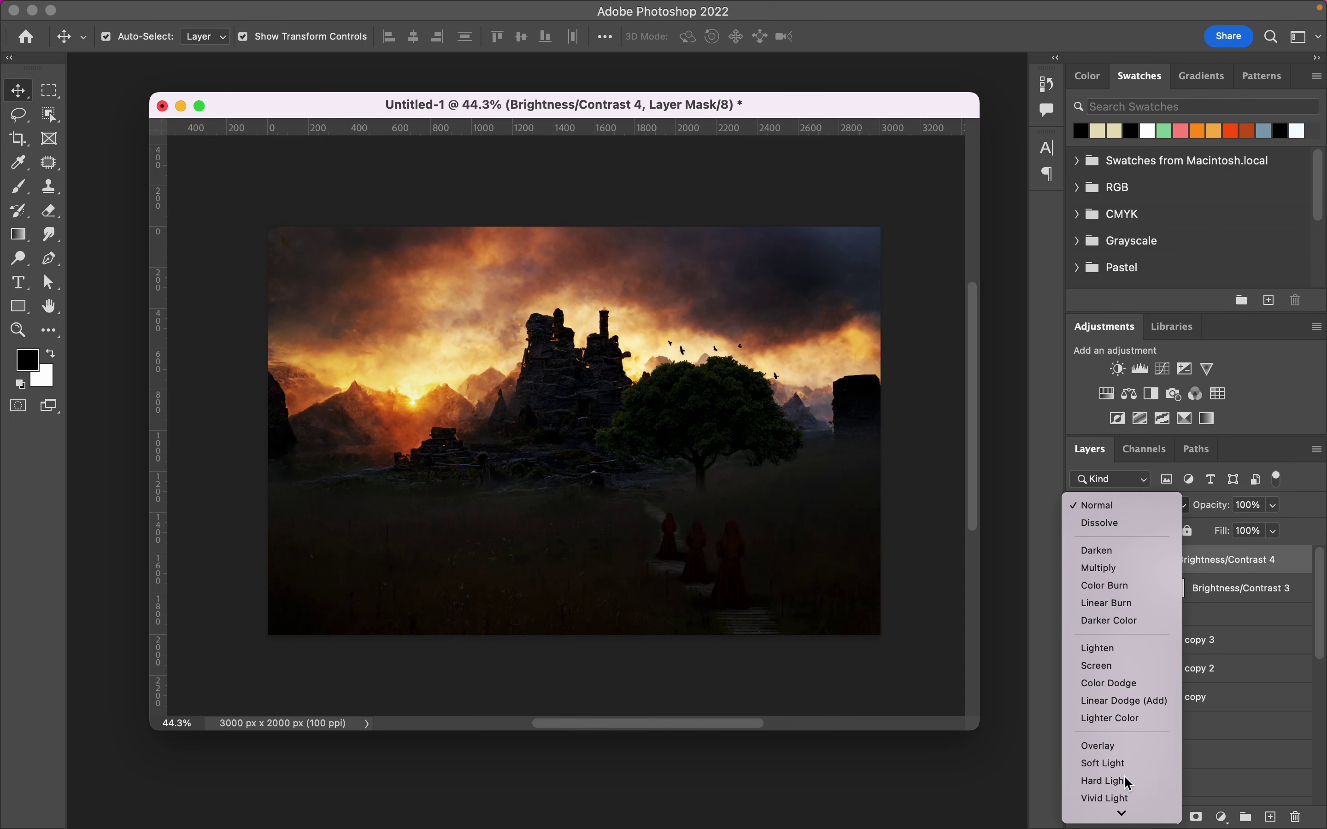
left_click_drag(1220, 512, 1162, 513)
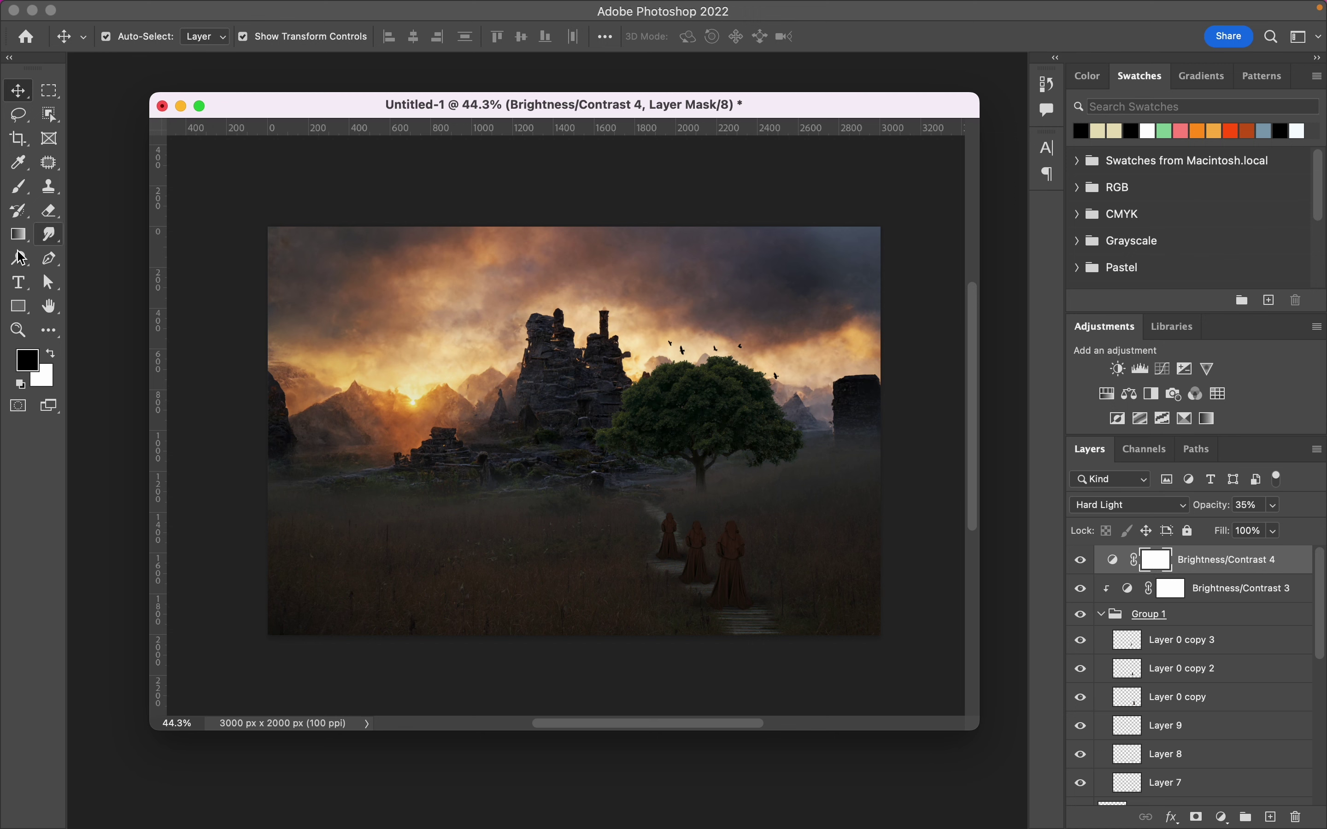
left_click(18, 186)
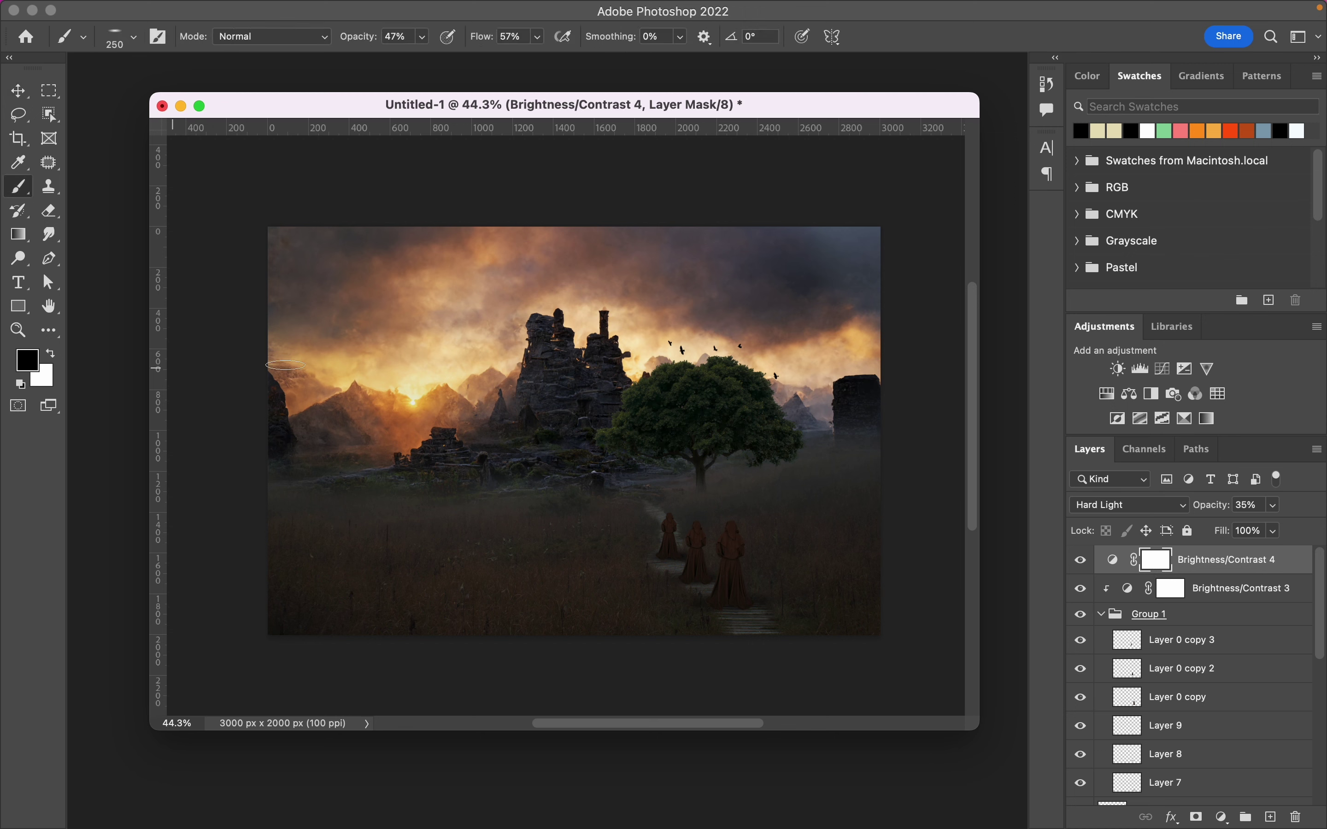
With a large soft brush, paint black on Brightness/Contrast 4's mask over the scene's centre
right_click(527, 438)
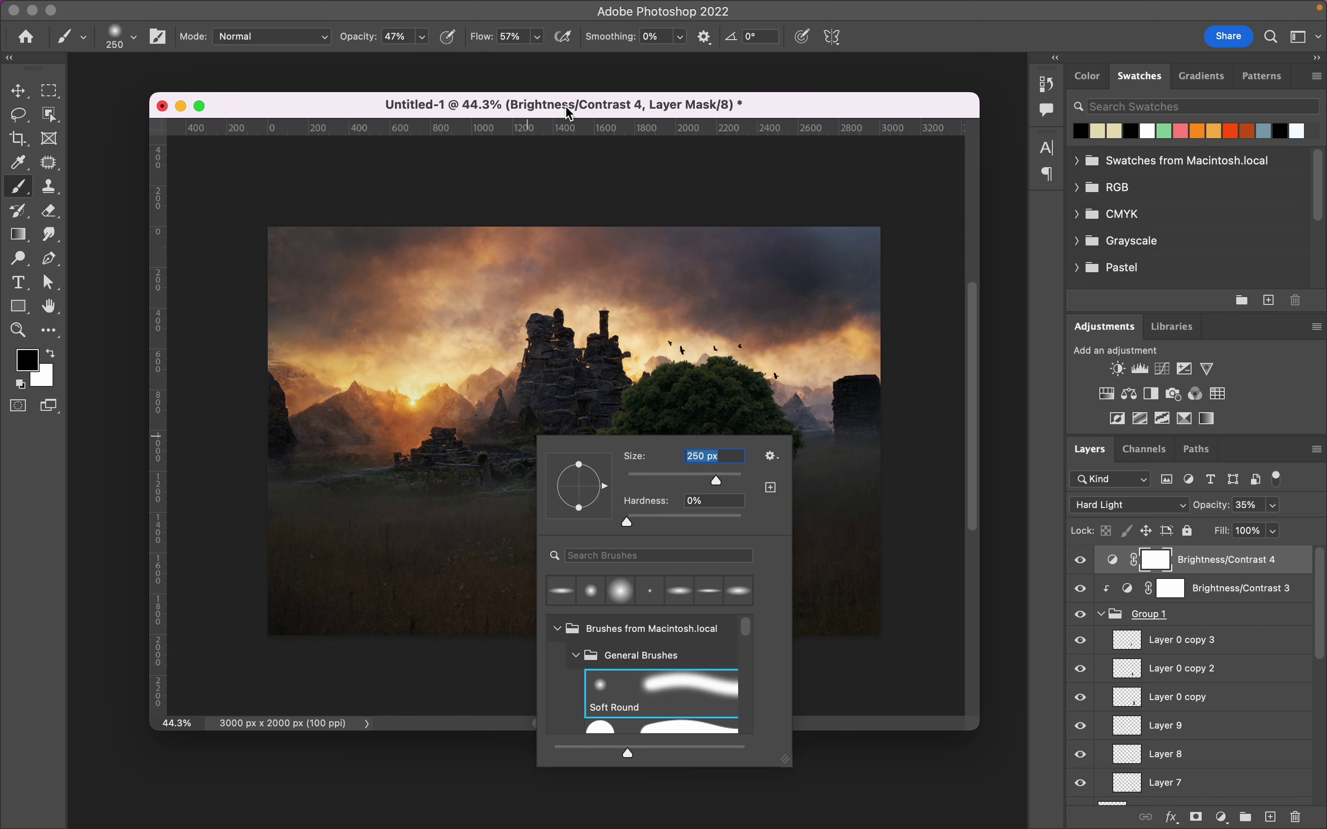
left_click(571, 398)
key("bracketright")
key("bracketright")
key("bracketright")
key("bracketright")
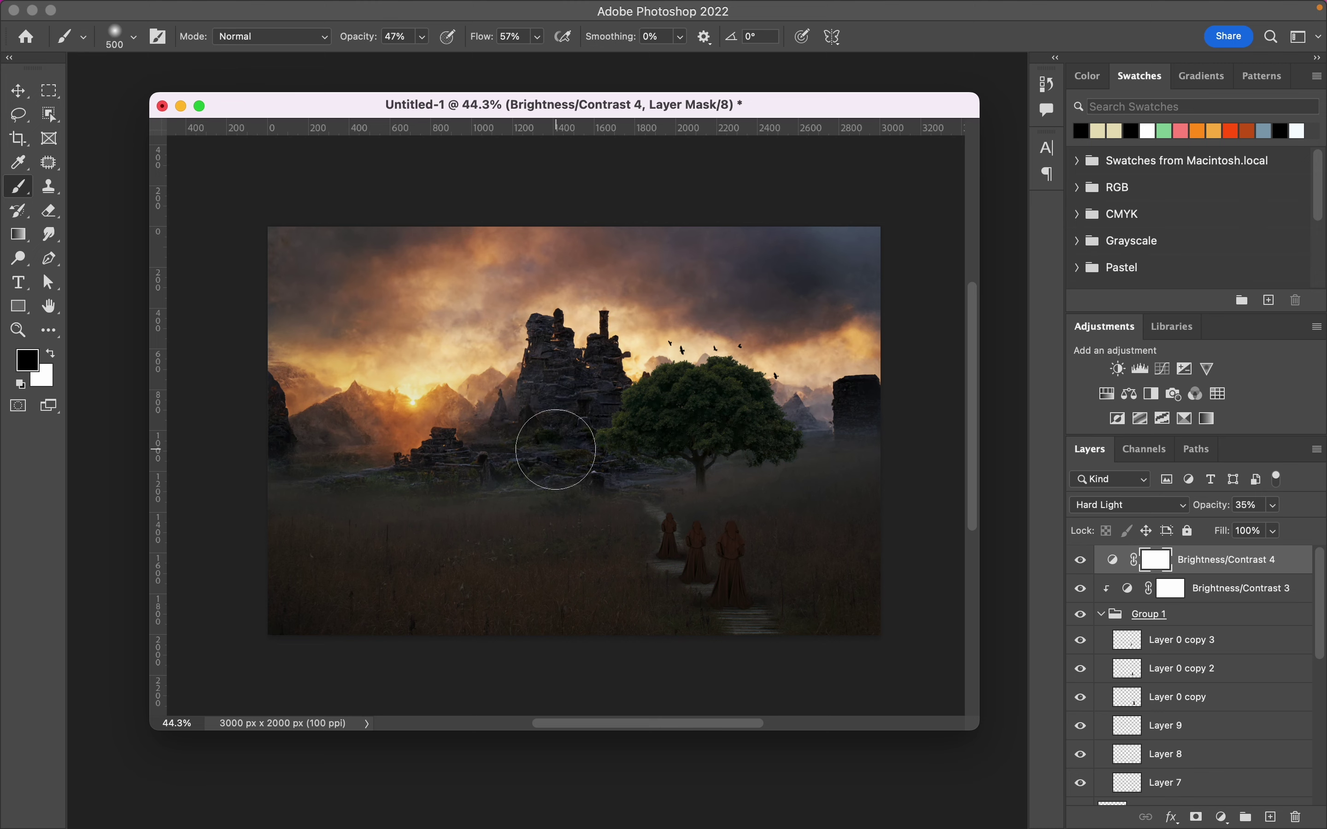
key("bracketright")
key("bracketright")
key("bracketright")
key("bracketright")
key("bracketright")
key("bracketright")
key("bracketright")
key("bracketright")
key("bracketright")
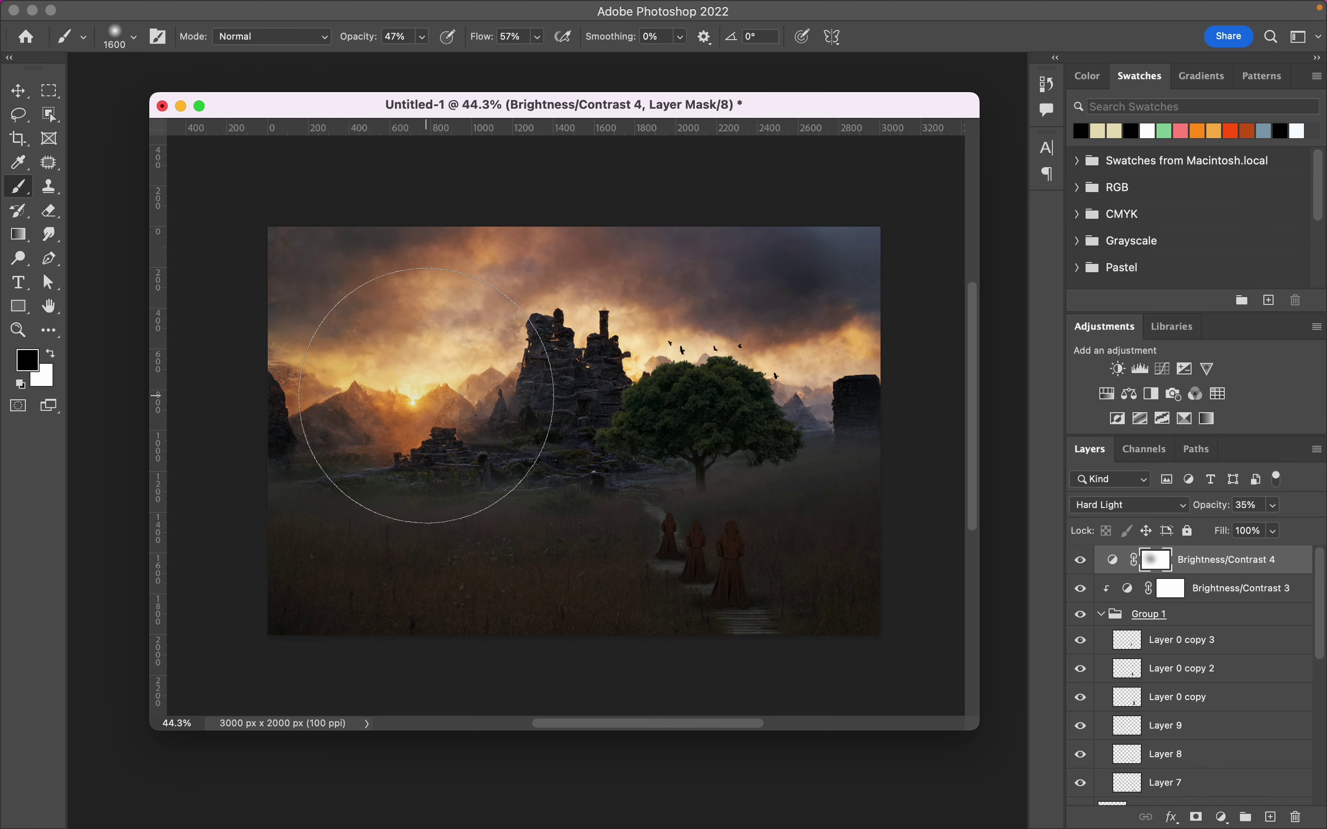
left_click_drag(488, 428, 450, 417)
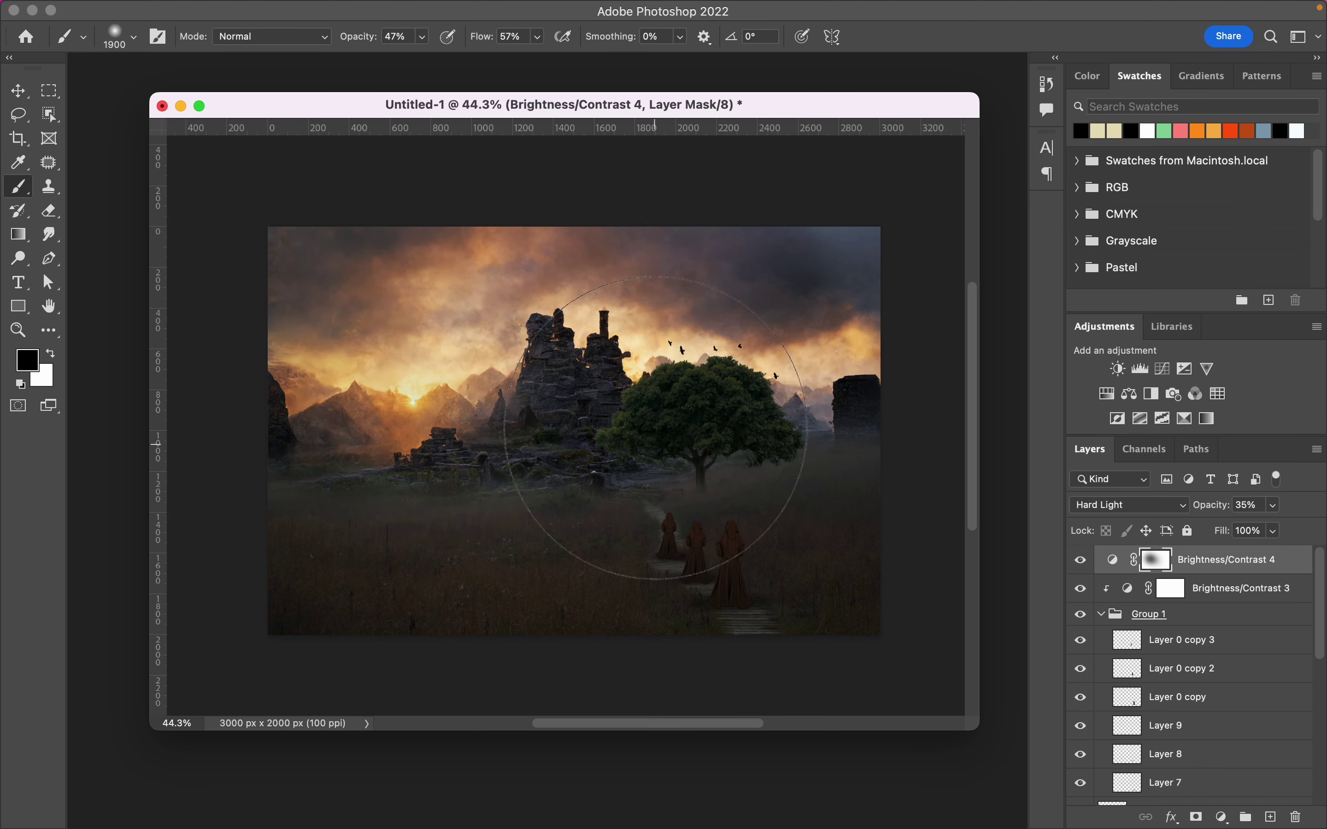
key("bracketright")
key("bracketright")
key("bracketright")
Toggle Brightness/Contrast 4's visibility to compare the scene with and without it
left_click(1079, 561)
left_click(1079, 561)
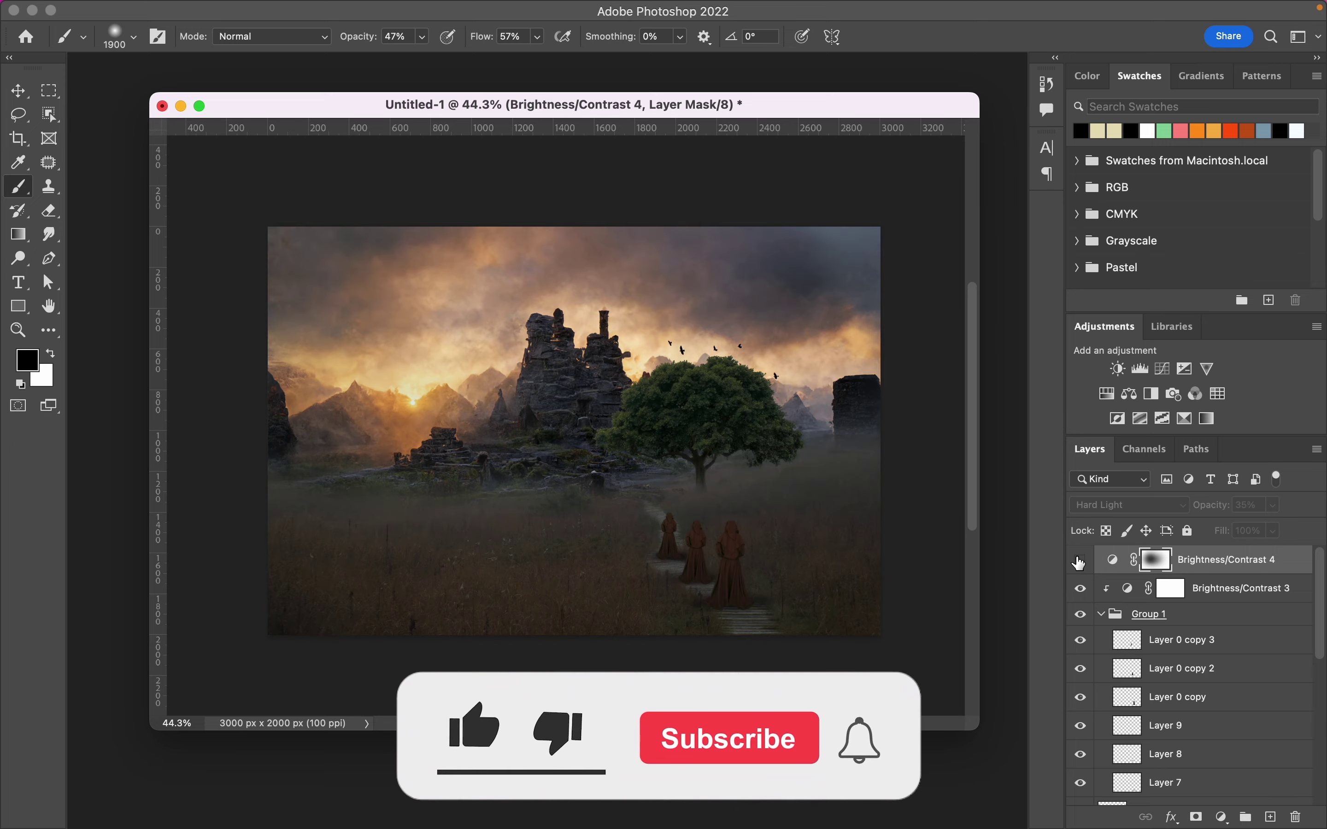
scroll(764, 543, "up", 2)
scroll(763, 543, "up", 3)
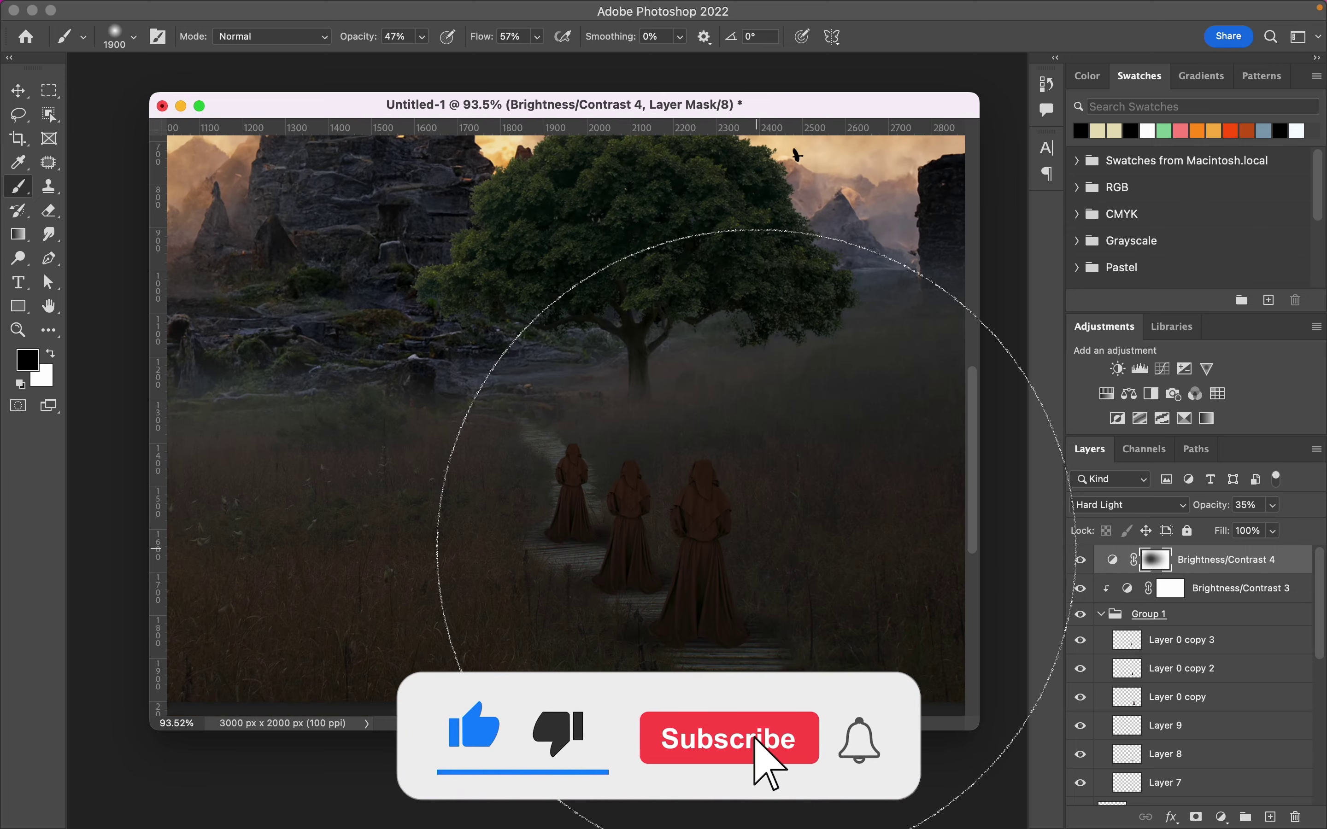
key("v")
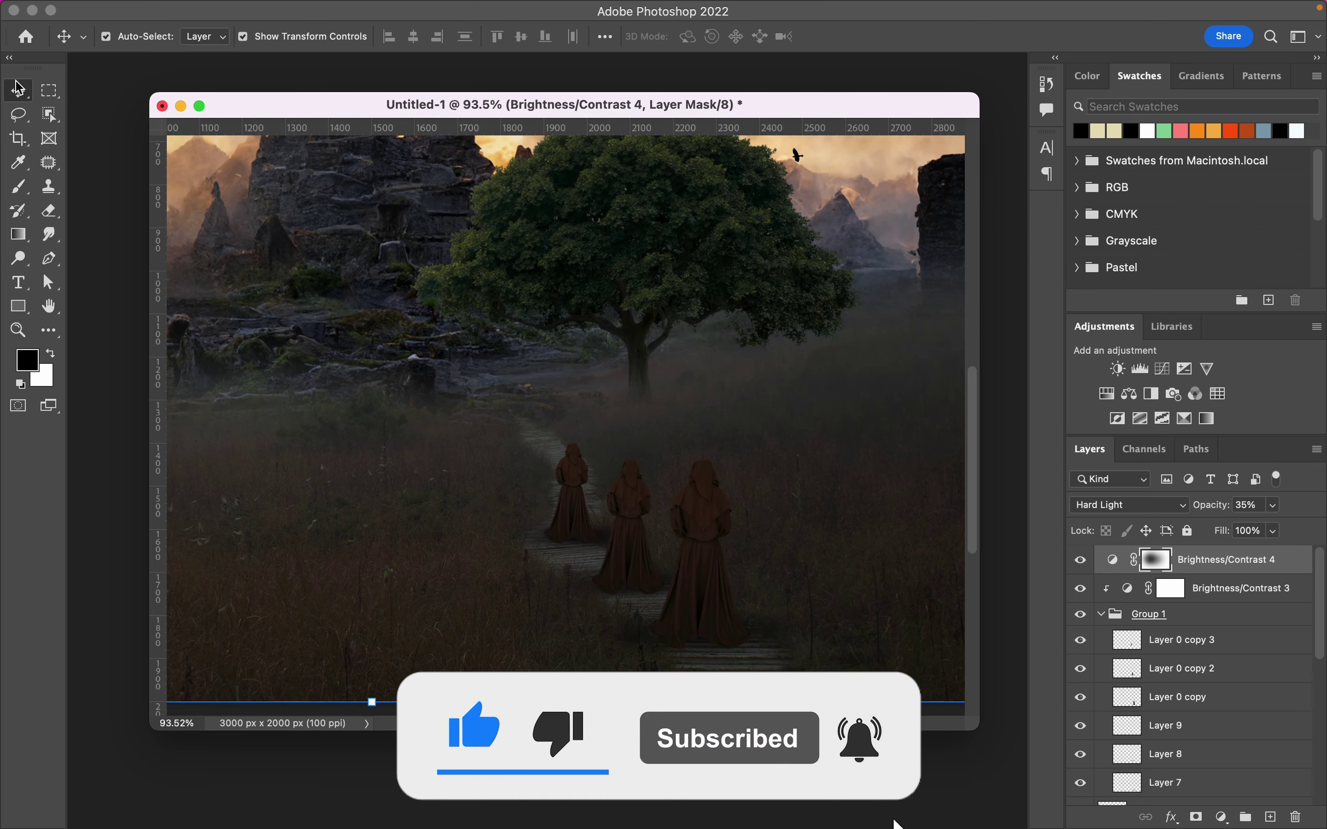
scroll(554, 595, "up", 1)
scroll(609, 513, "up", 2)
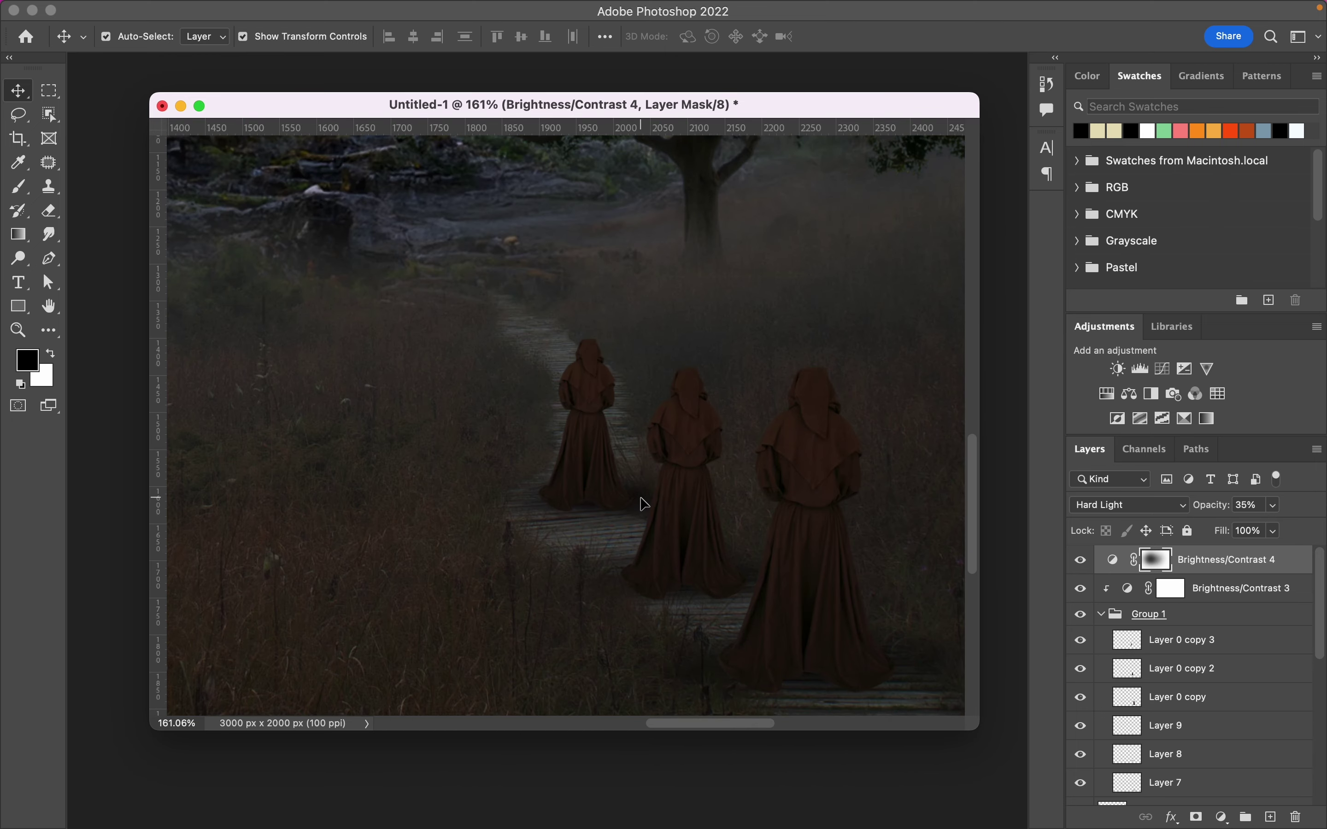
Lock both the Brightness/Contrast 4 and Brightness/Contrast 3 adjustment layers
left_click(1188, 531)
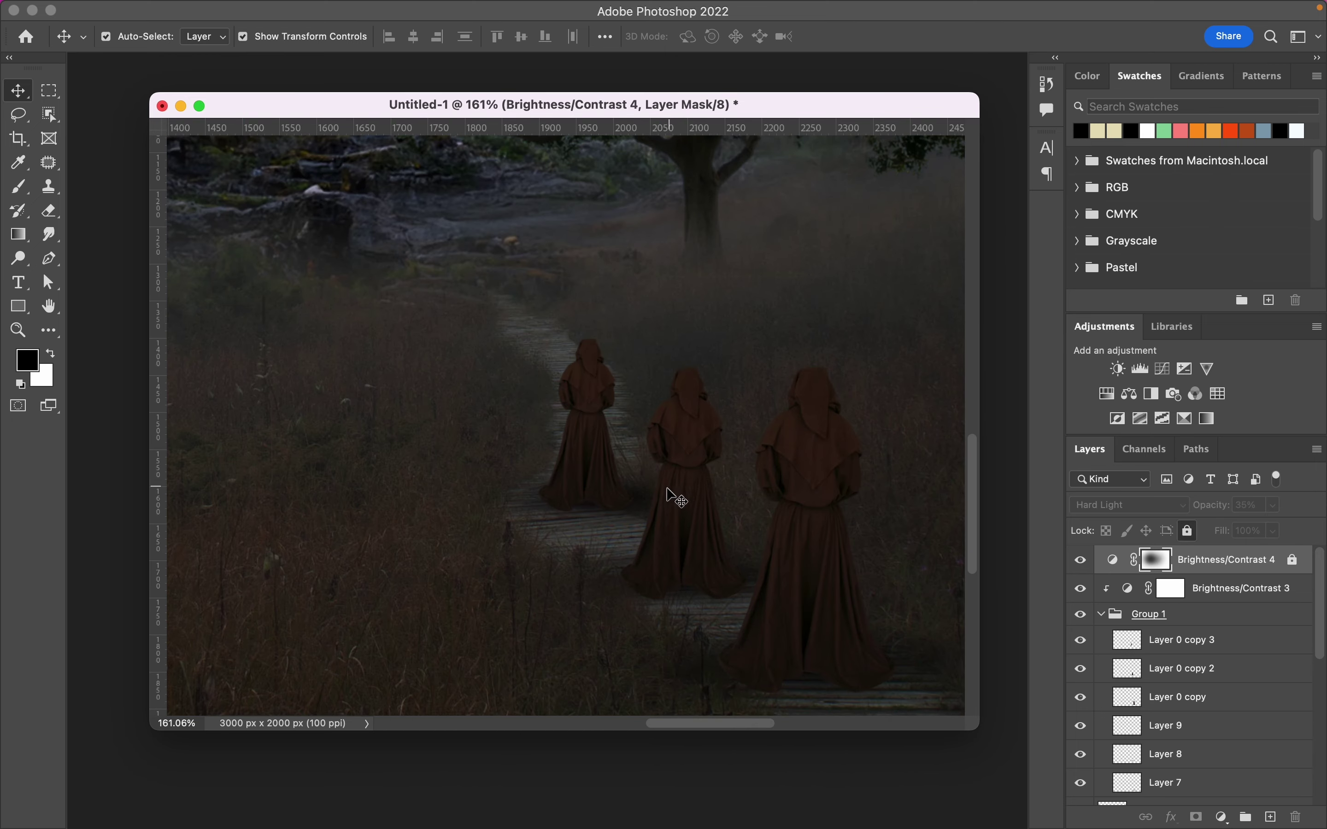
left_click(1200, 582)
left_click(1188, 530)
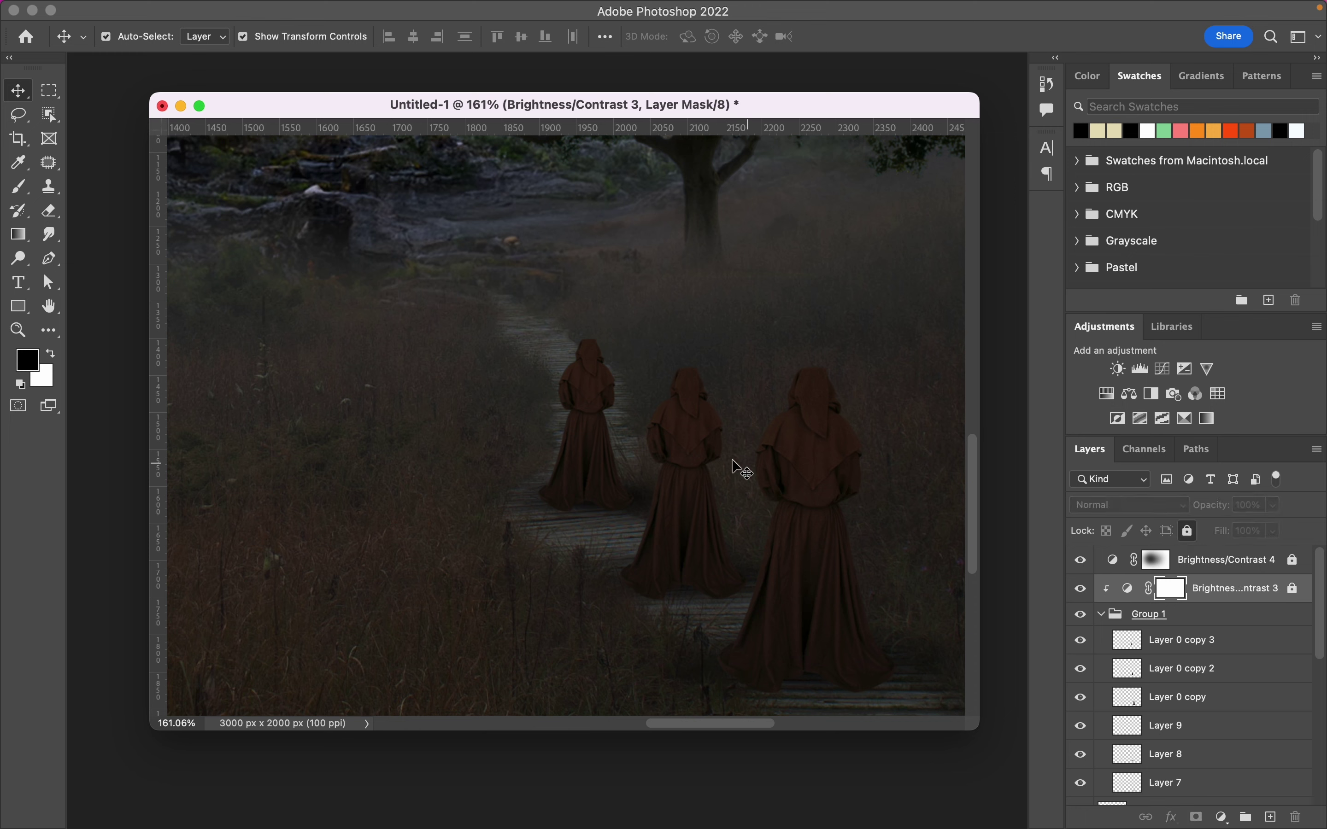
Nudge Layer 9 slightly left and Layer 8 down beneath the monks' feet
left_click(615, 488)
left_click(817, 456)
left_click_drag(652, 499, 635, 501)
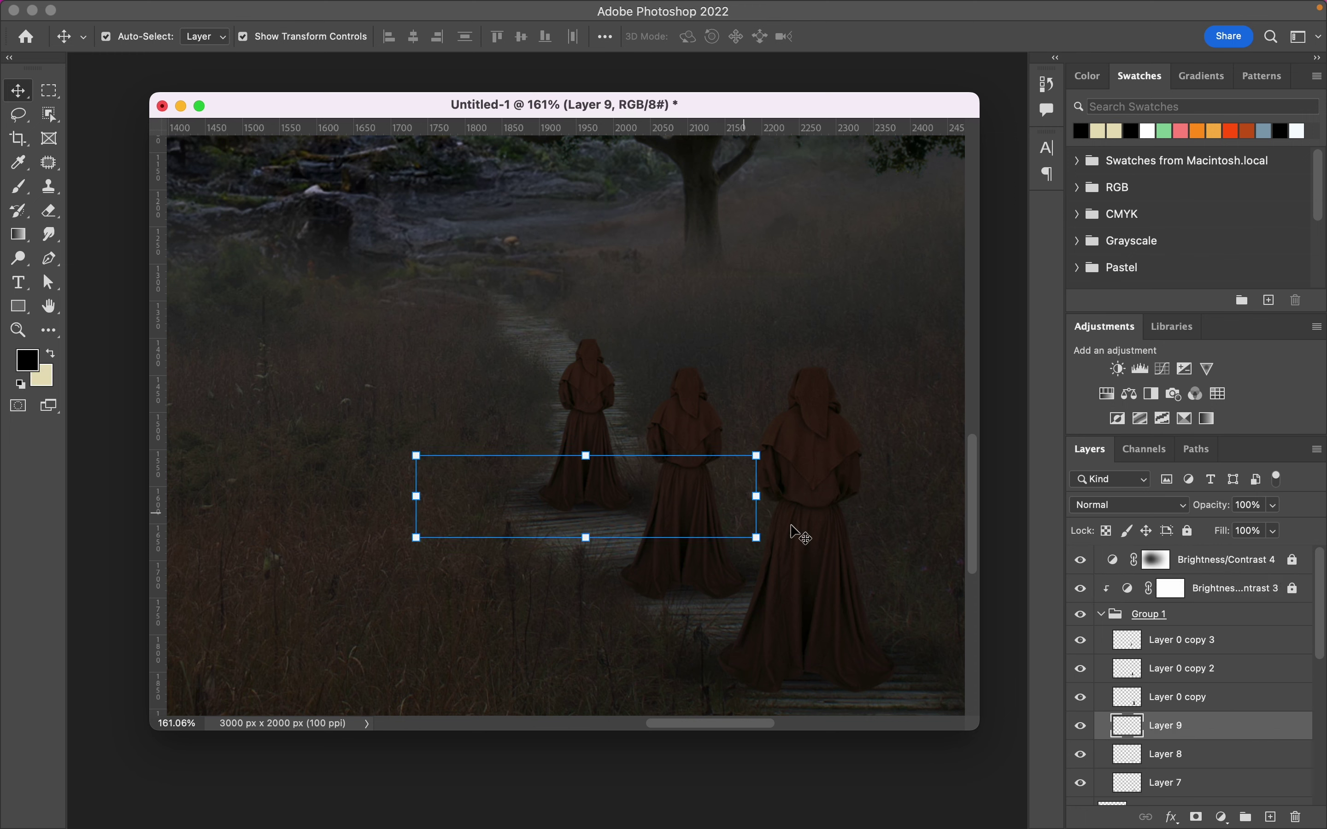
left_click(750, 604)
left_click(823, 485)
left_click(857, 317)
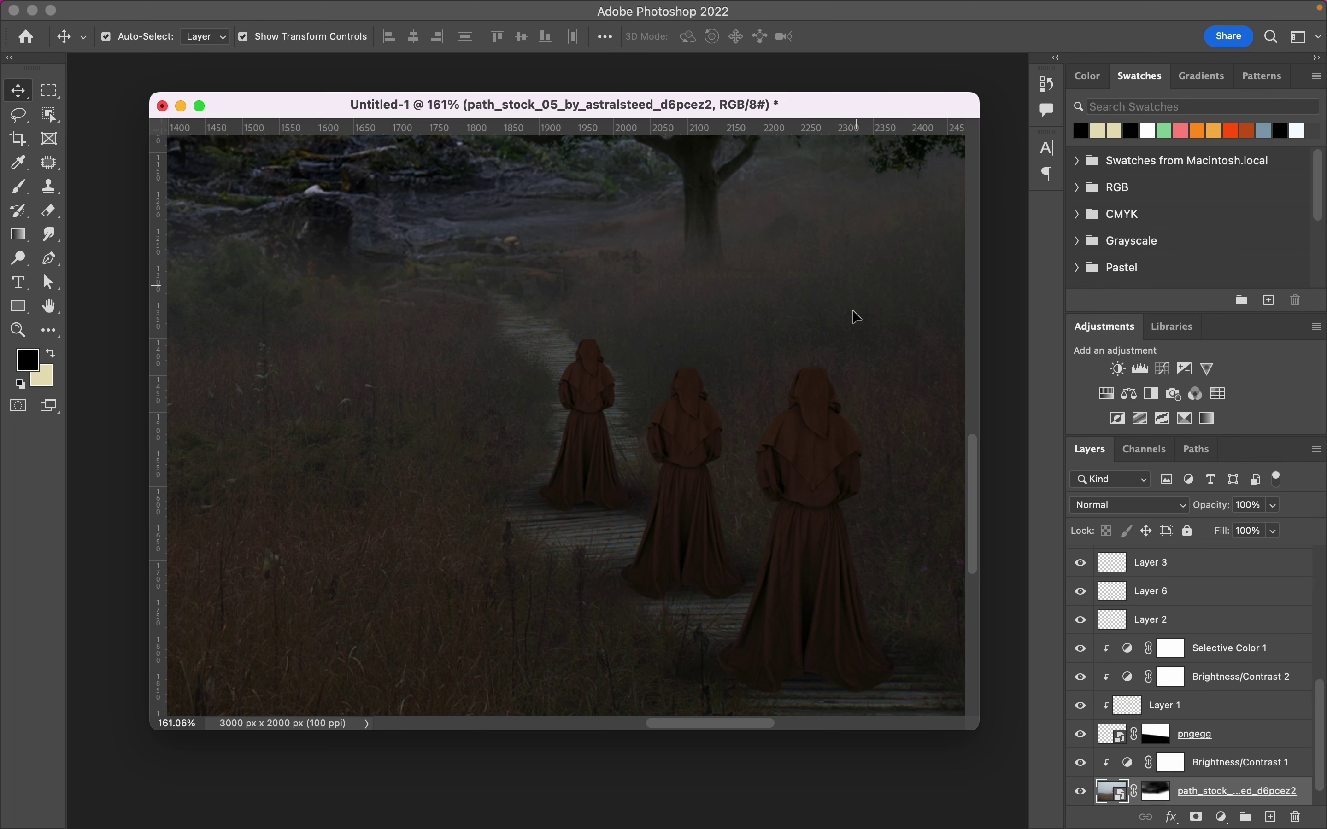
left_click_drag(760, 564, 755, 577)
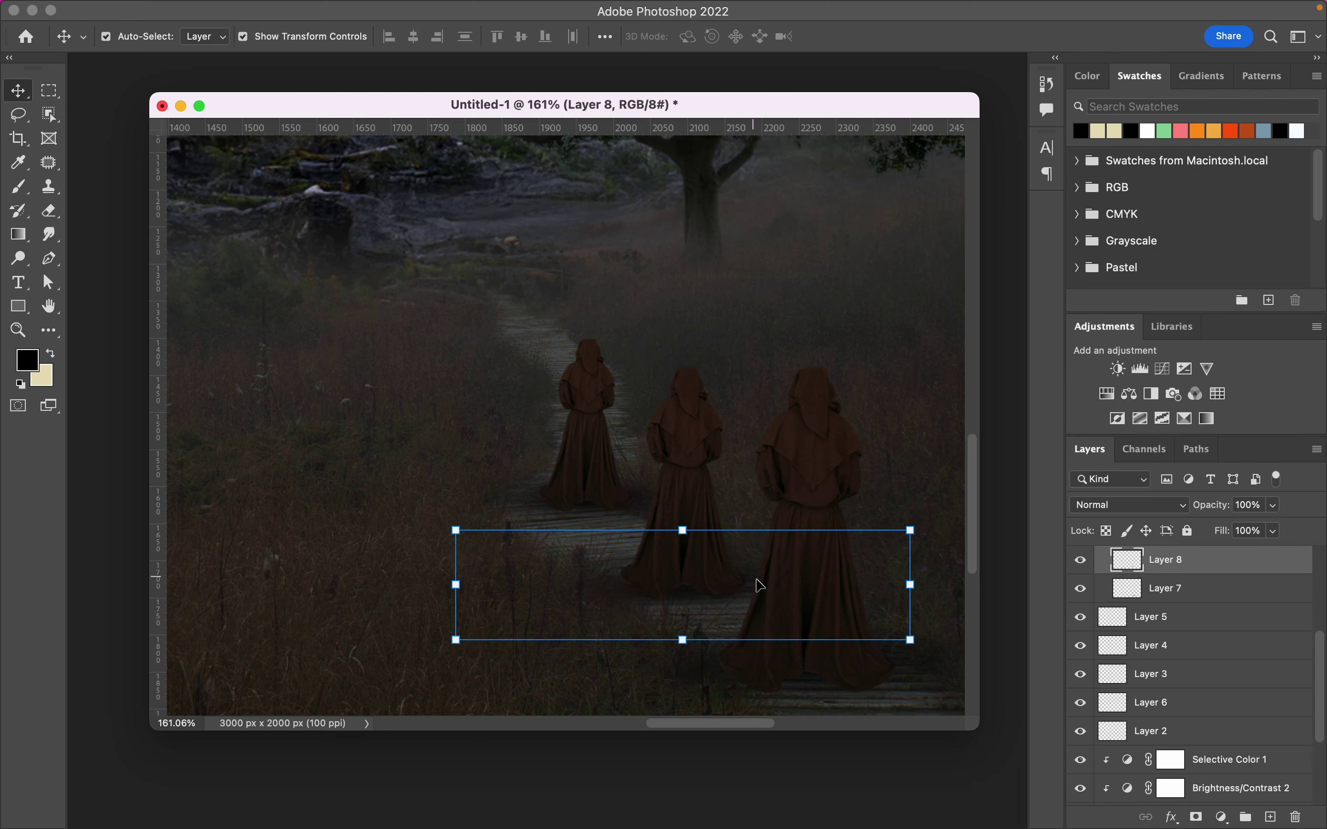
Reposition Layer 7 slightly under the right monk's feet
left_click(934, 711)
left_click_drag(918, 666, 917, 671)
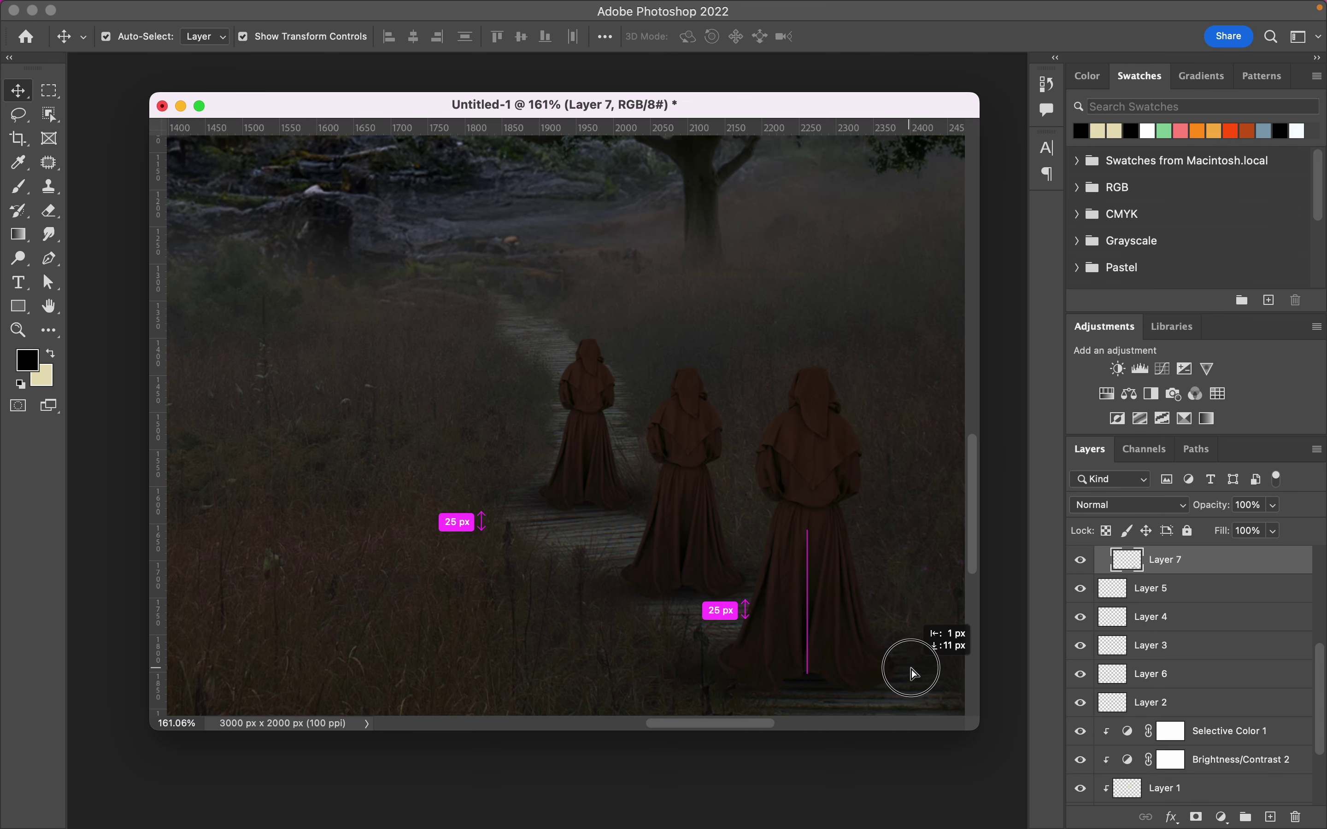
scroll(725, 525, "down", 5)
scroll(707, 493, "down", 2)
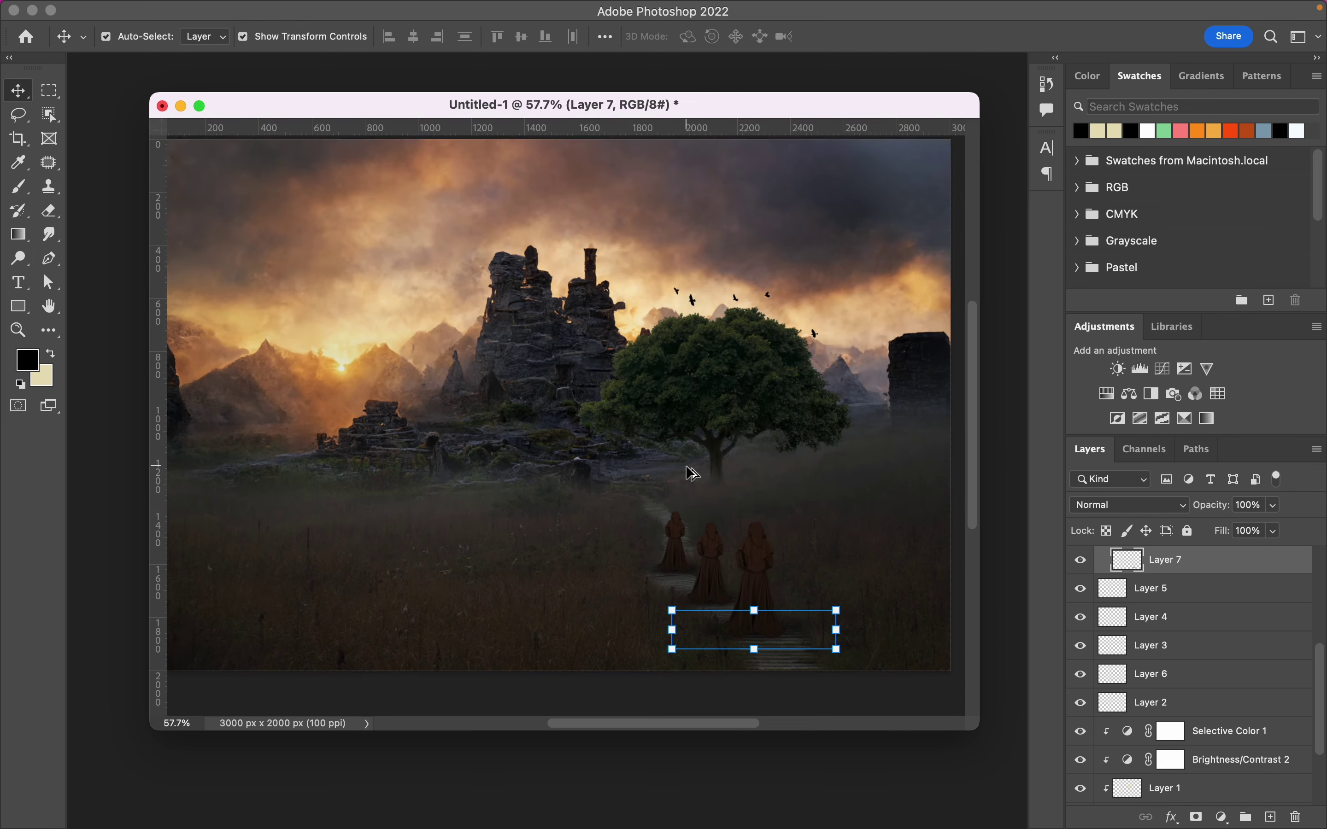
scroll(692, 473, "down", 2)
scroll(692, 473, "up", 1)
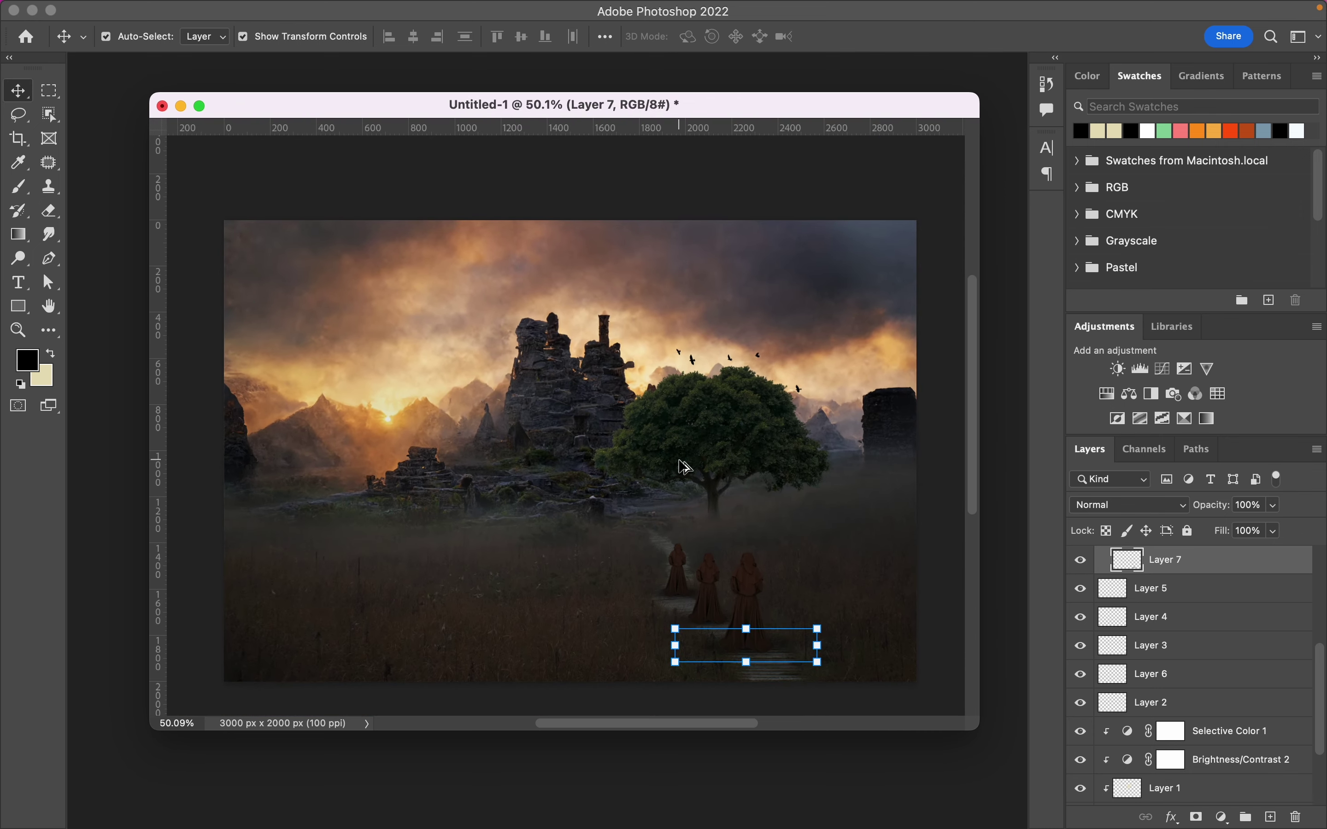
left_click(905, 277)
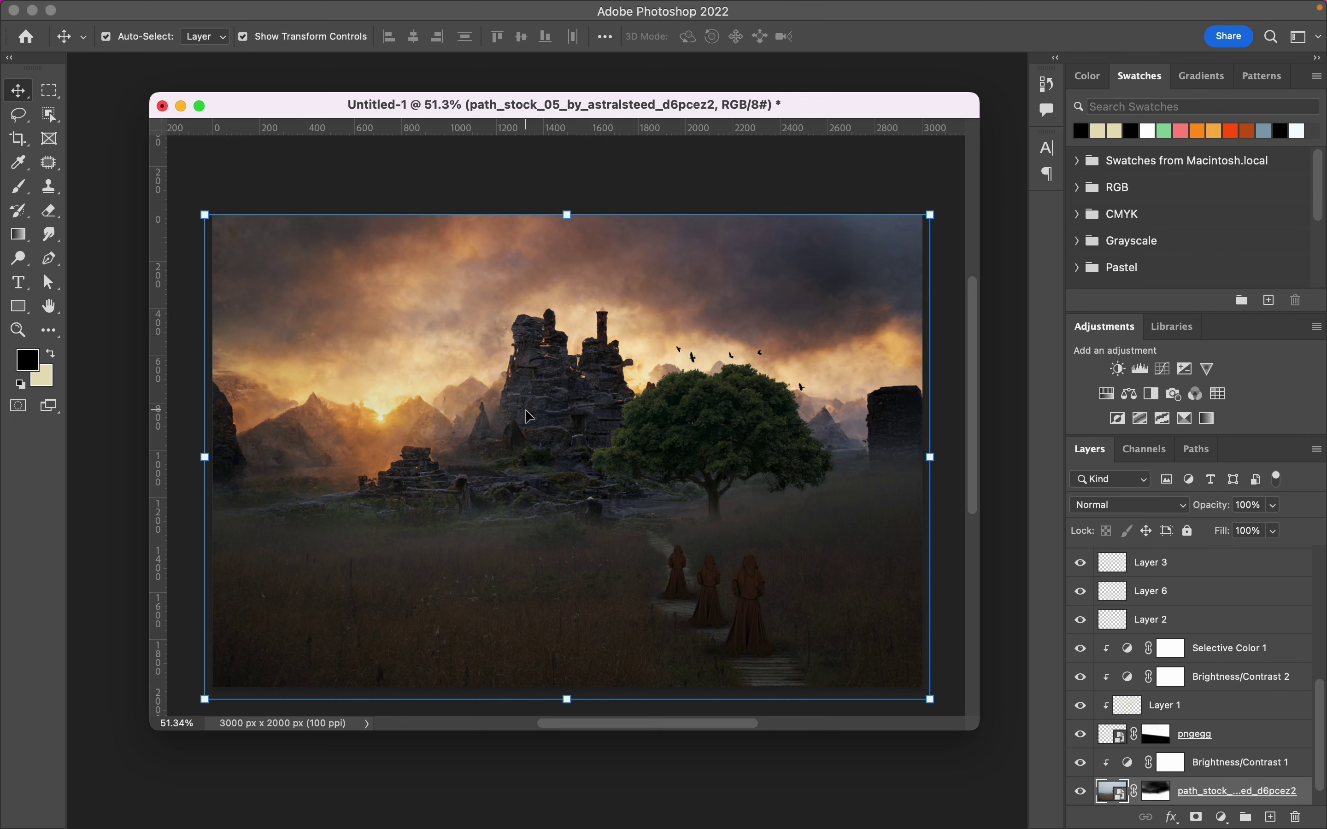
Start a Field Blur from Blur Gallery on the sunset mountain background layer
scroll(1165, 674, "down", 1)
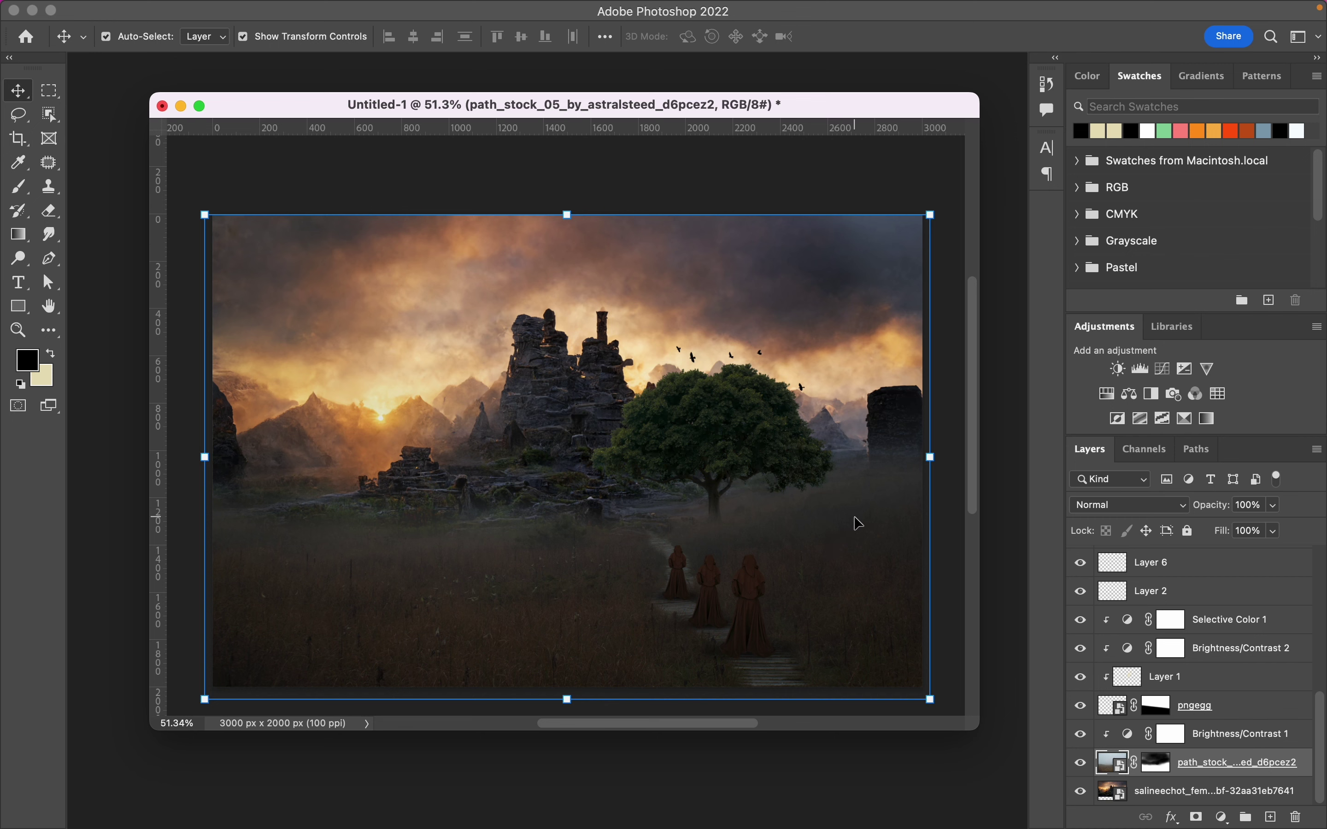
scroll(1218, 685, "up", 3)
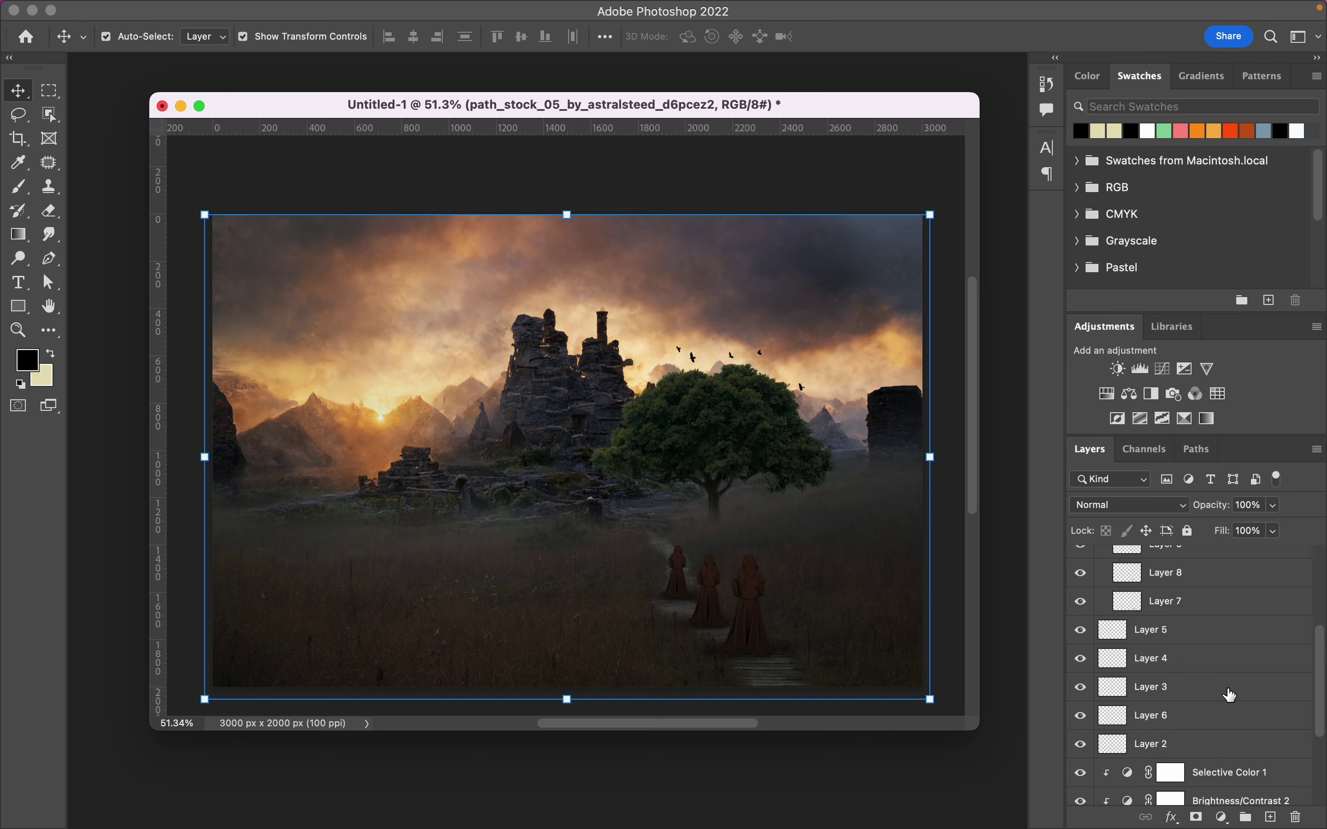
scroll(1225, 741, "up", 2)
scroll(1228, 768, "up", 1)
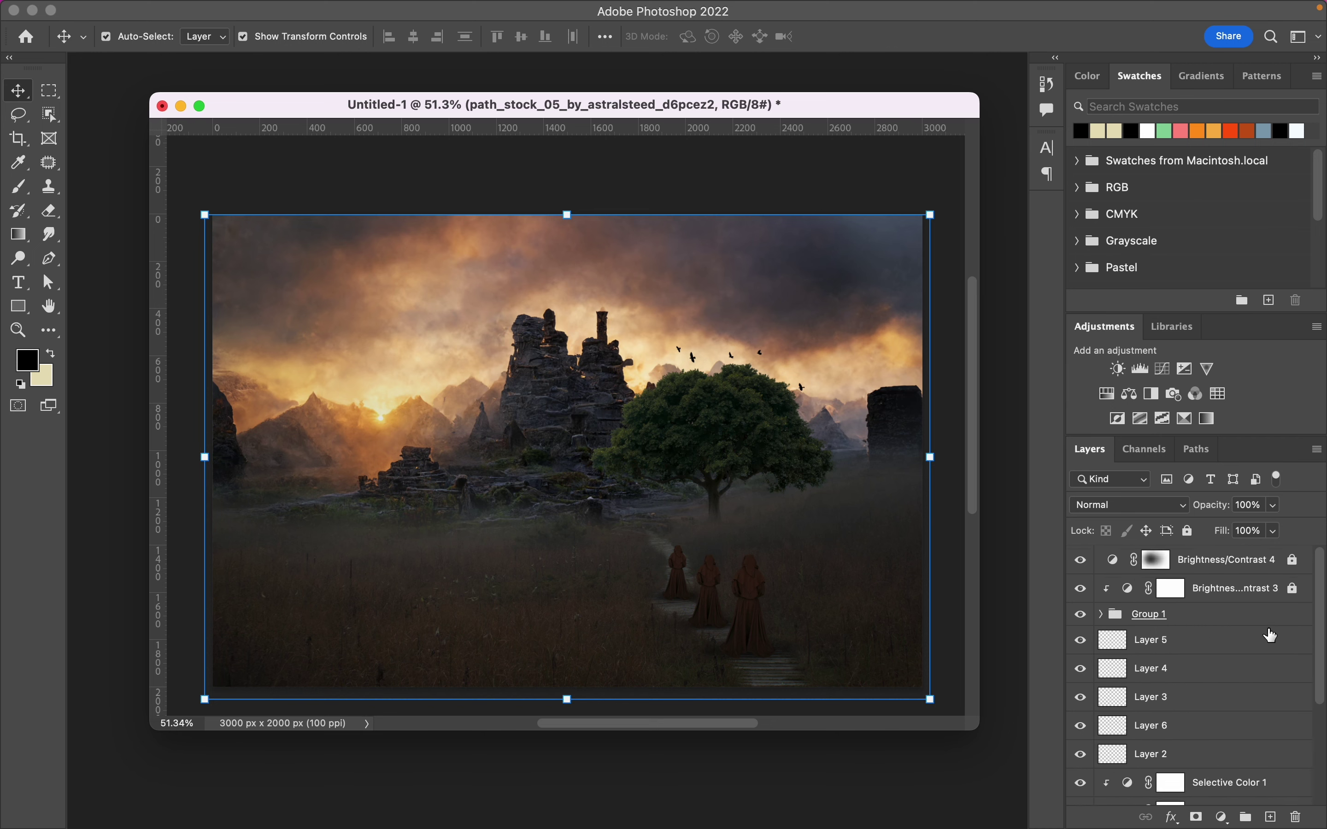
scroll(1244, 730, "down", 3)
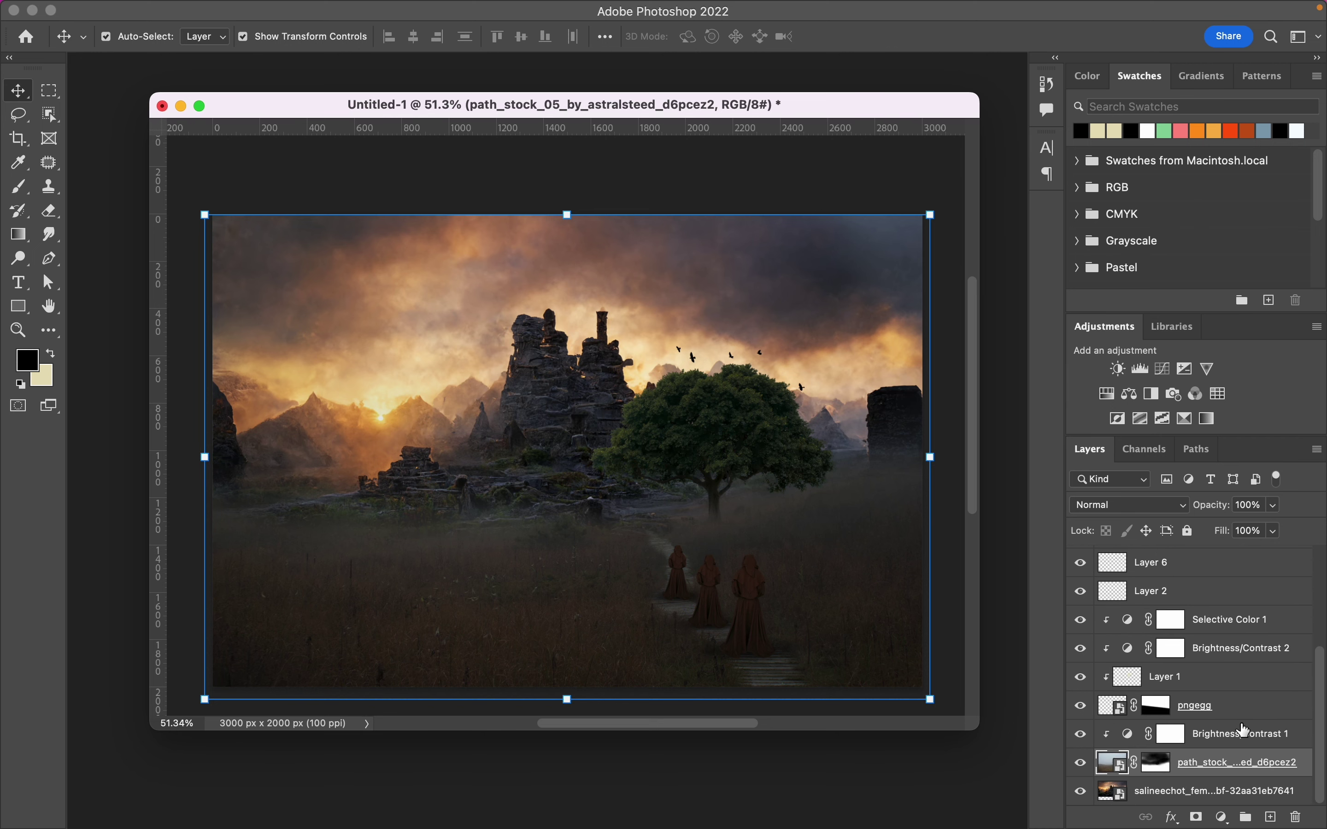
left_click(1080, 790)
left_click(1153, 800)
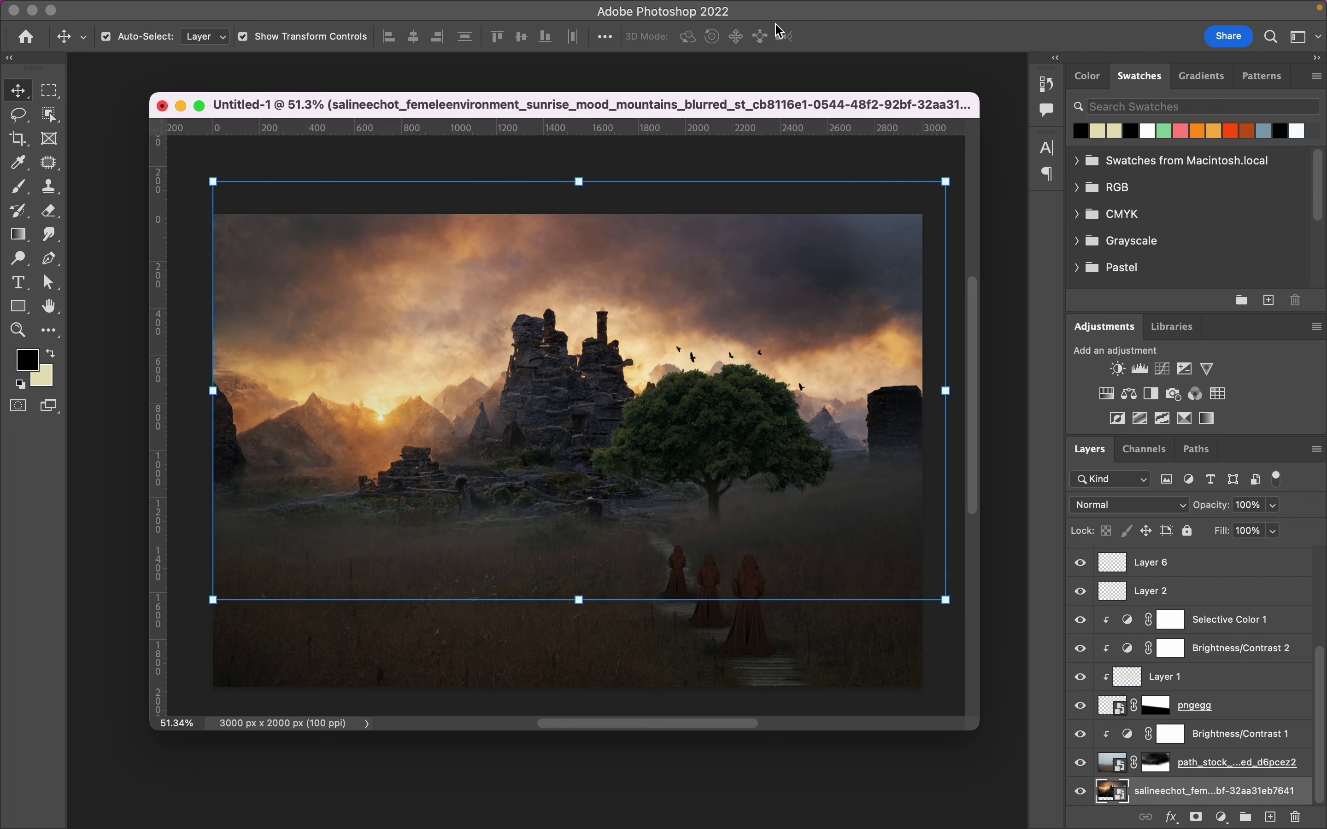
left_click(429, 11)
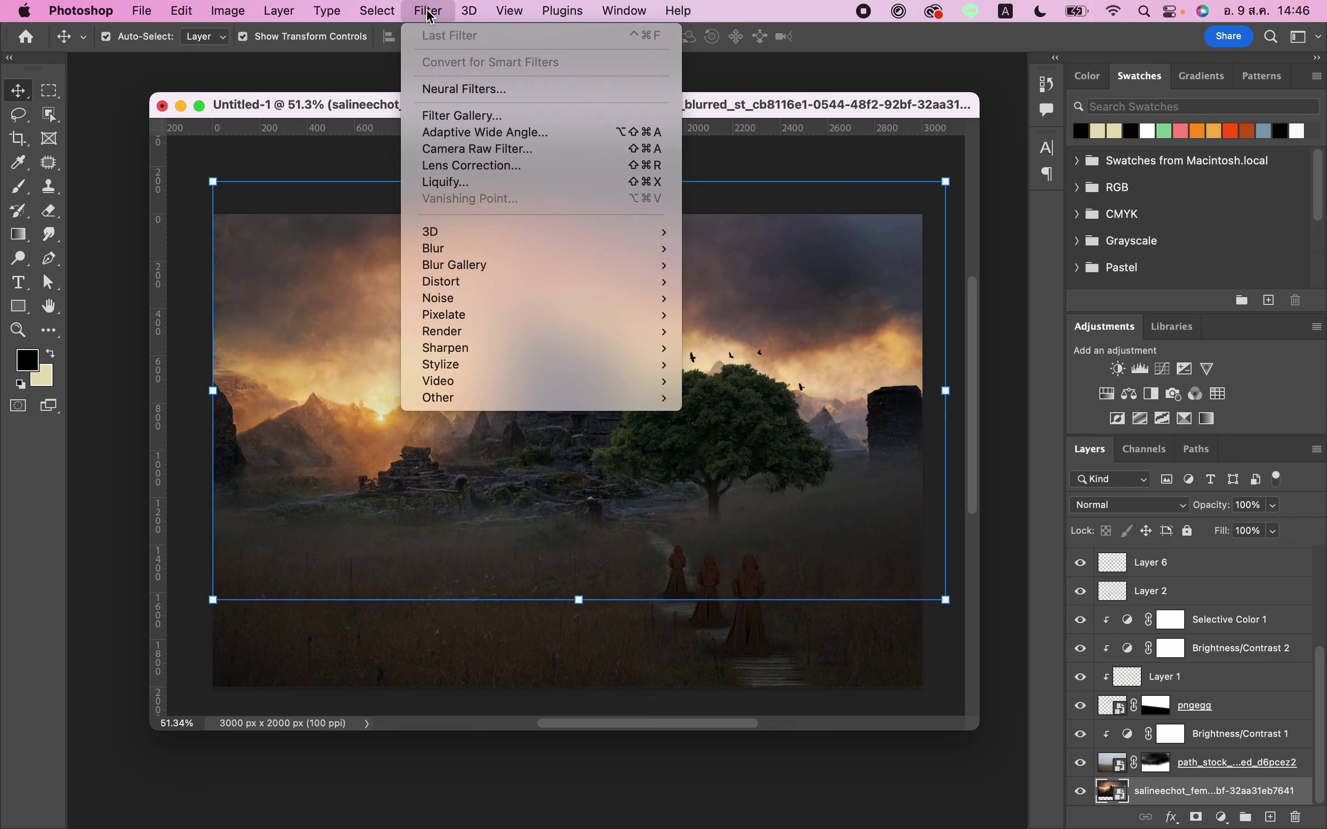
mouse_move(539, 266)
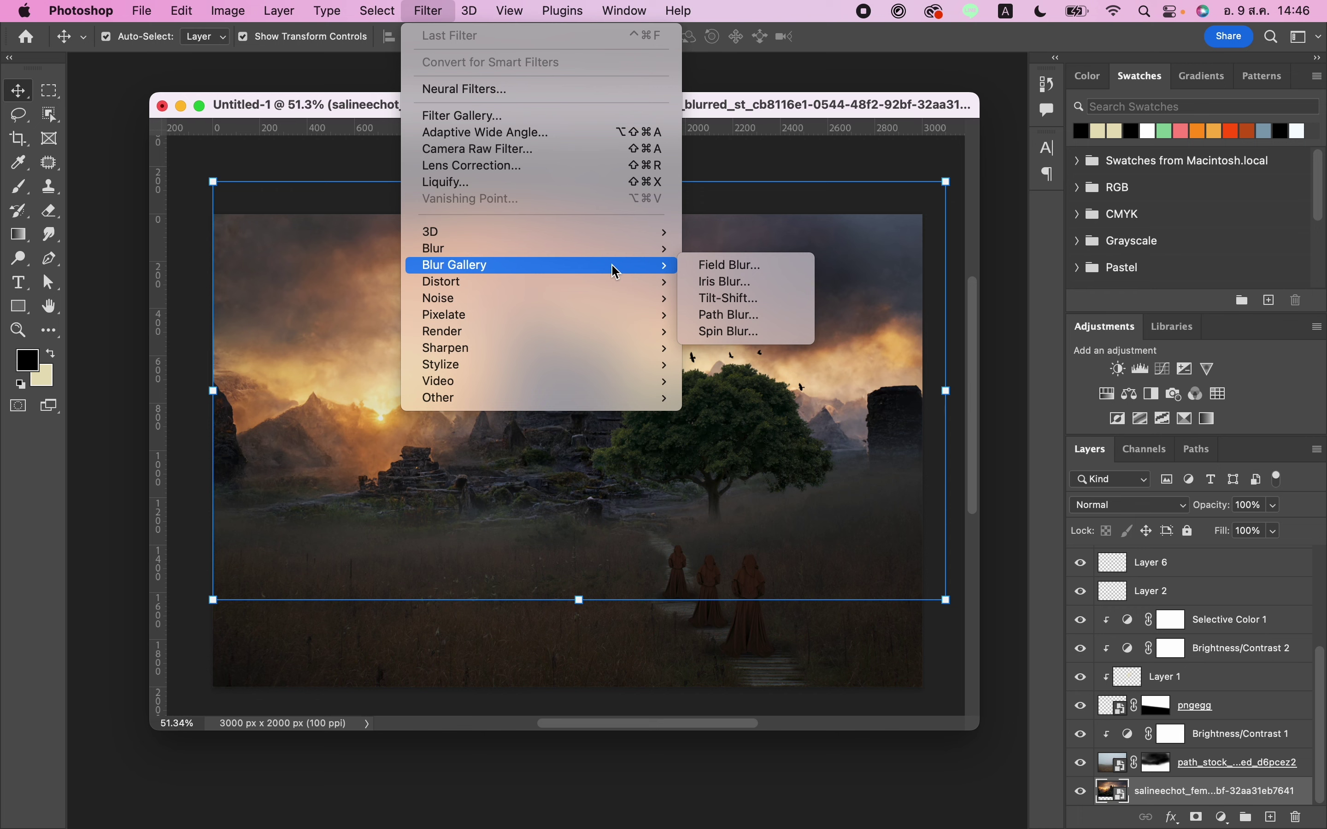
left_click(729, 265)
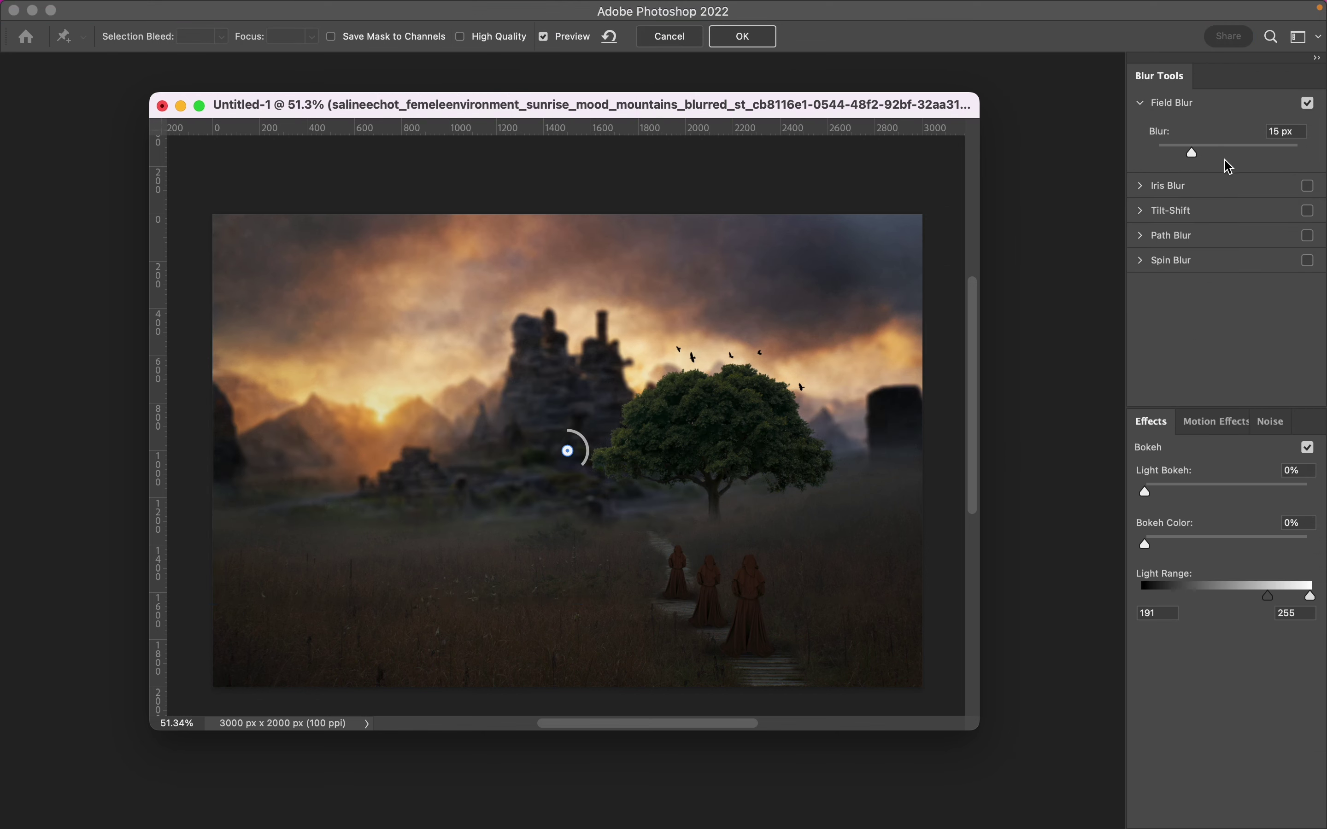
Lower the first Field Blur pin to about 5 px; place pins in the sky and meadow
left_click_drag(1189, 155, 1181, 155)
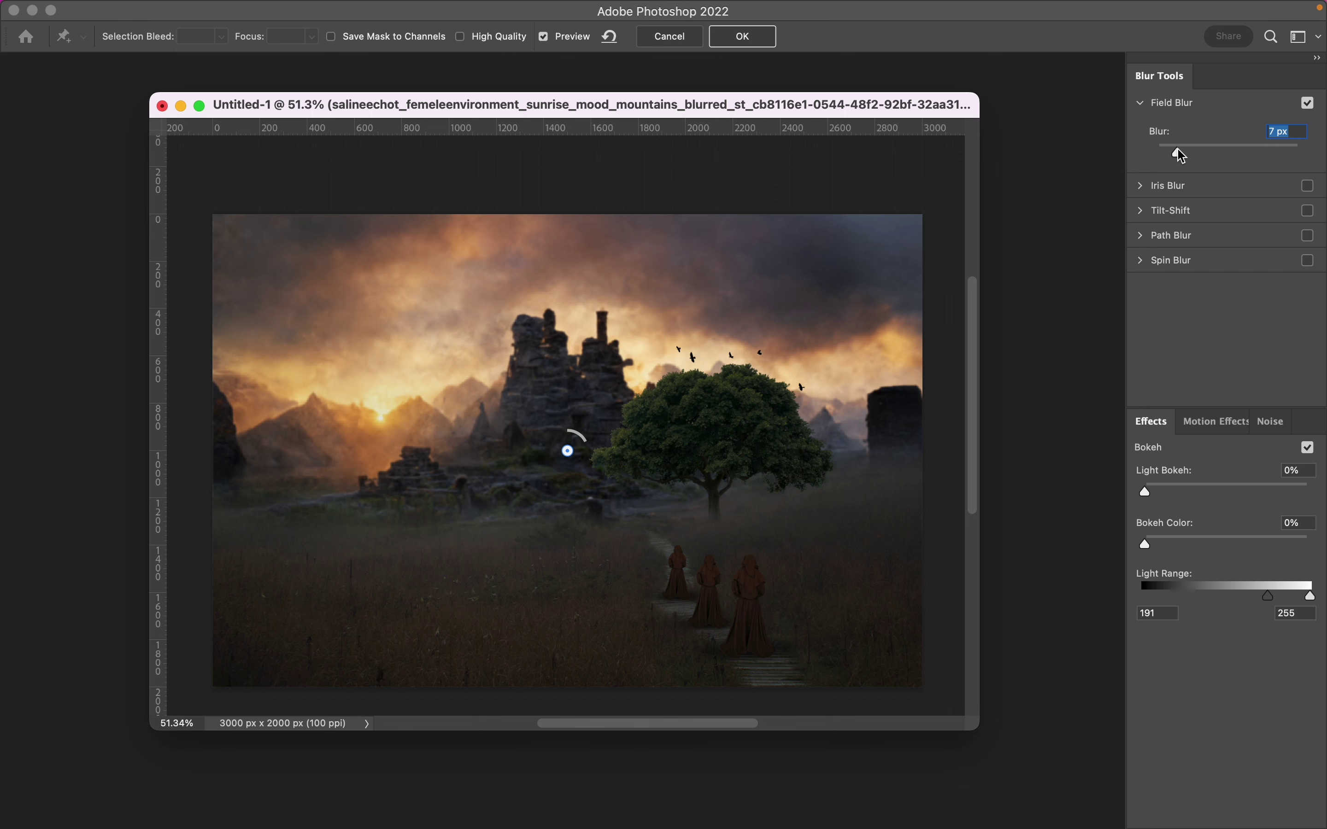
left_click_drag(568, 451, 527, 336)
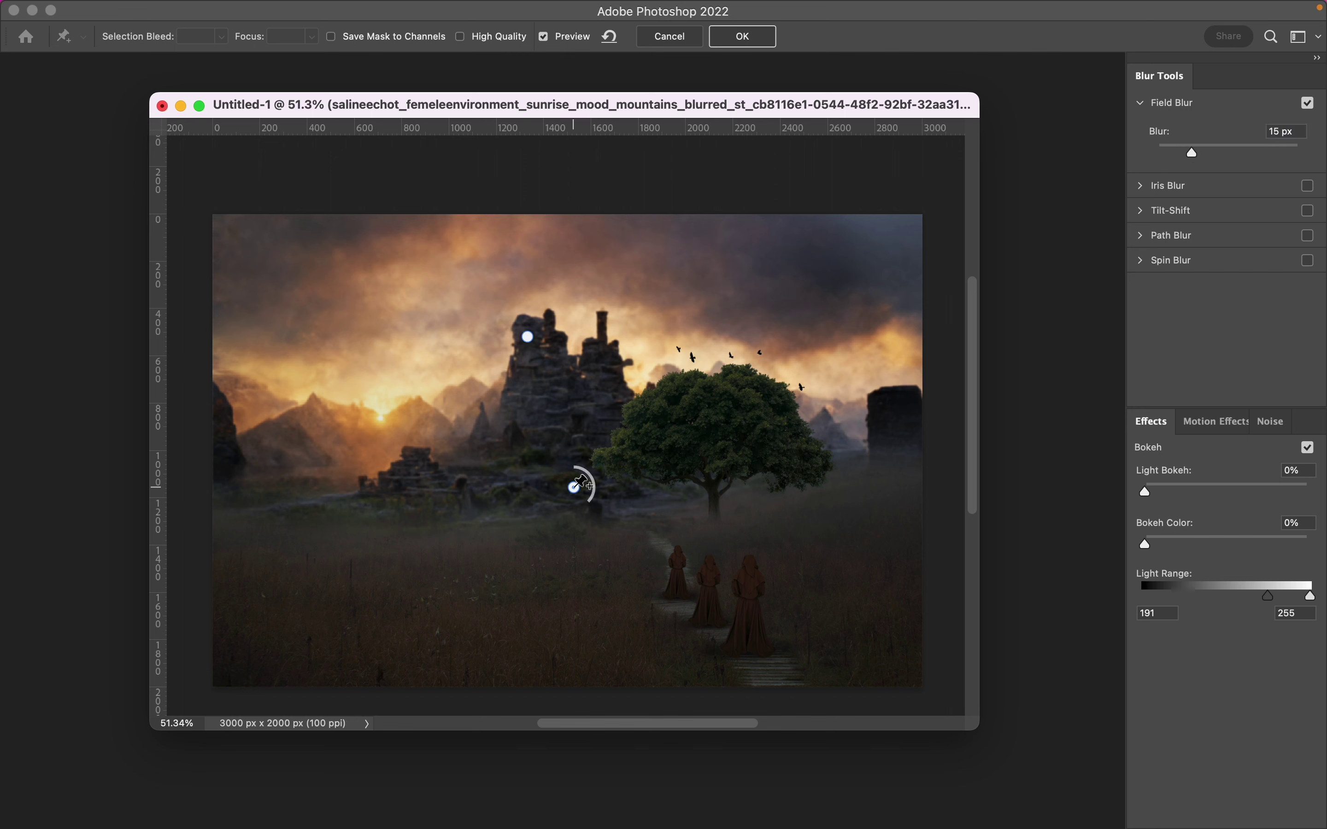
left_click(1172, 152)
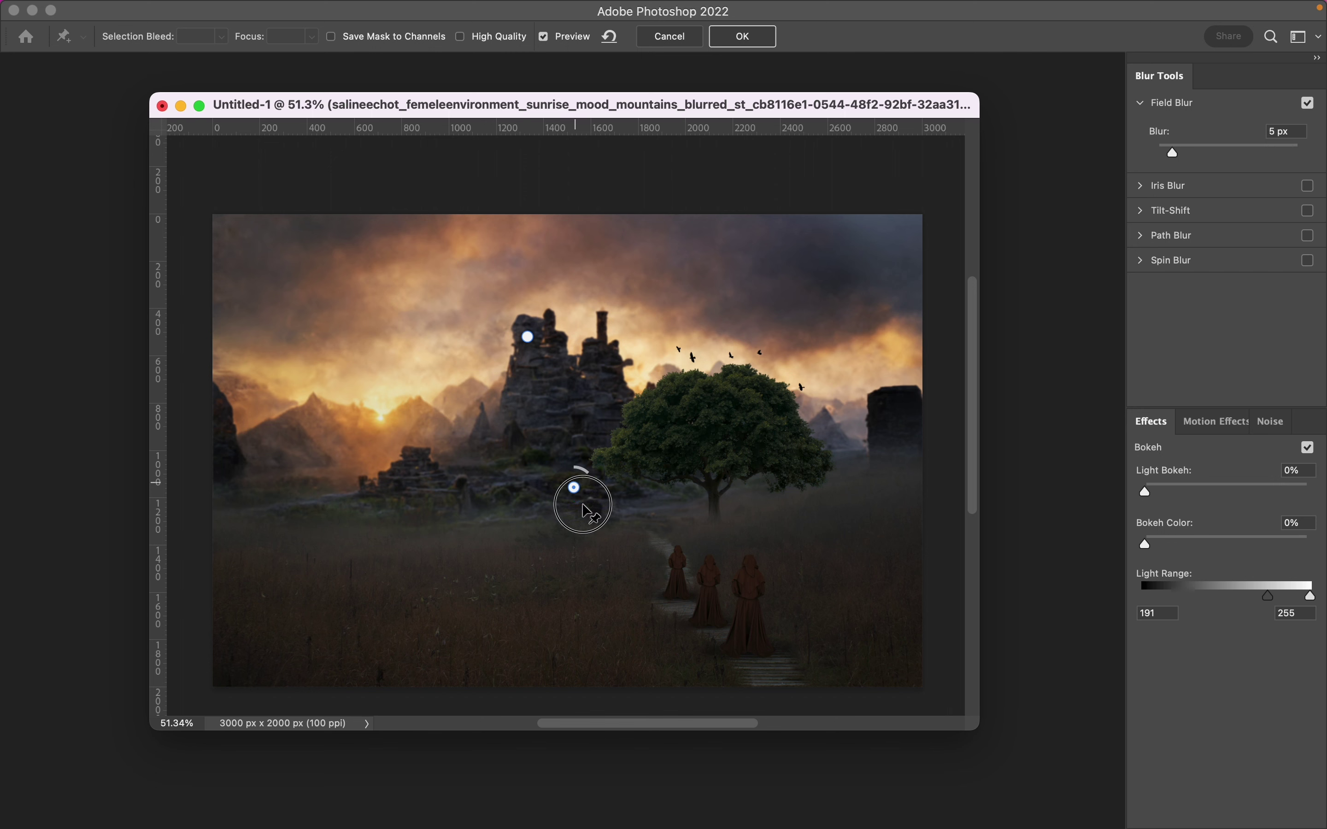
left_click_drag(574, 487, 632, 509)
mouse_move(528, 337)
left_mouse_down()
mouse_move(594, 385)
mouse_move(402, 317)
mouse_move(414, 340)
left_mouse_up()
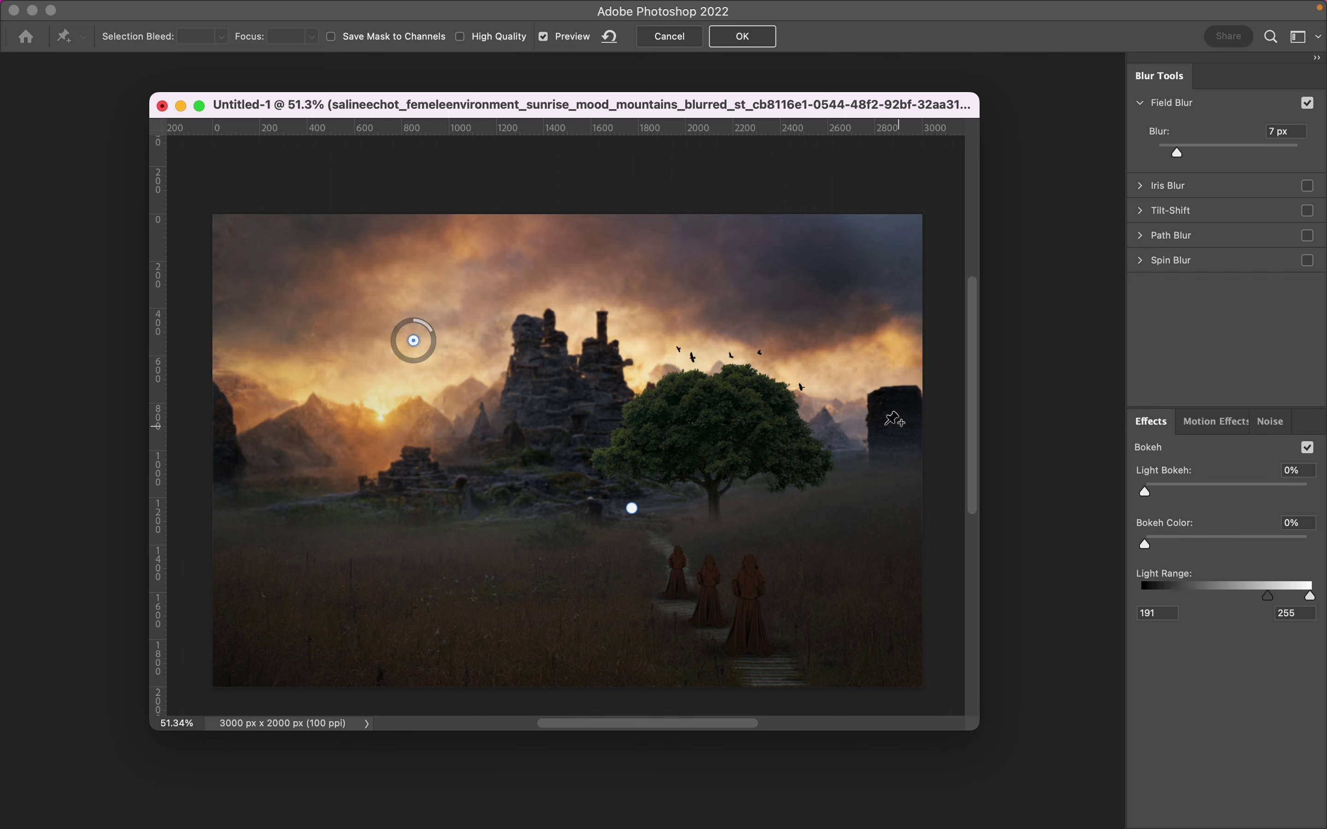
left_click(678, 303)
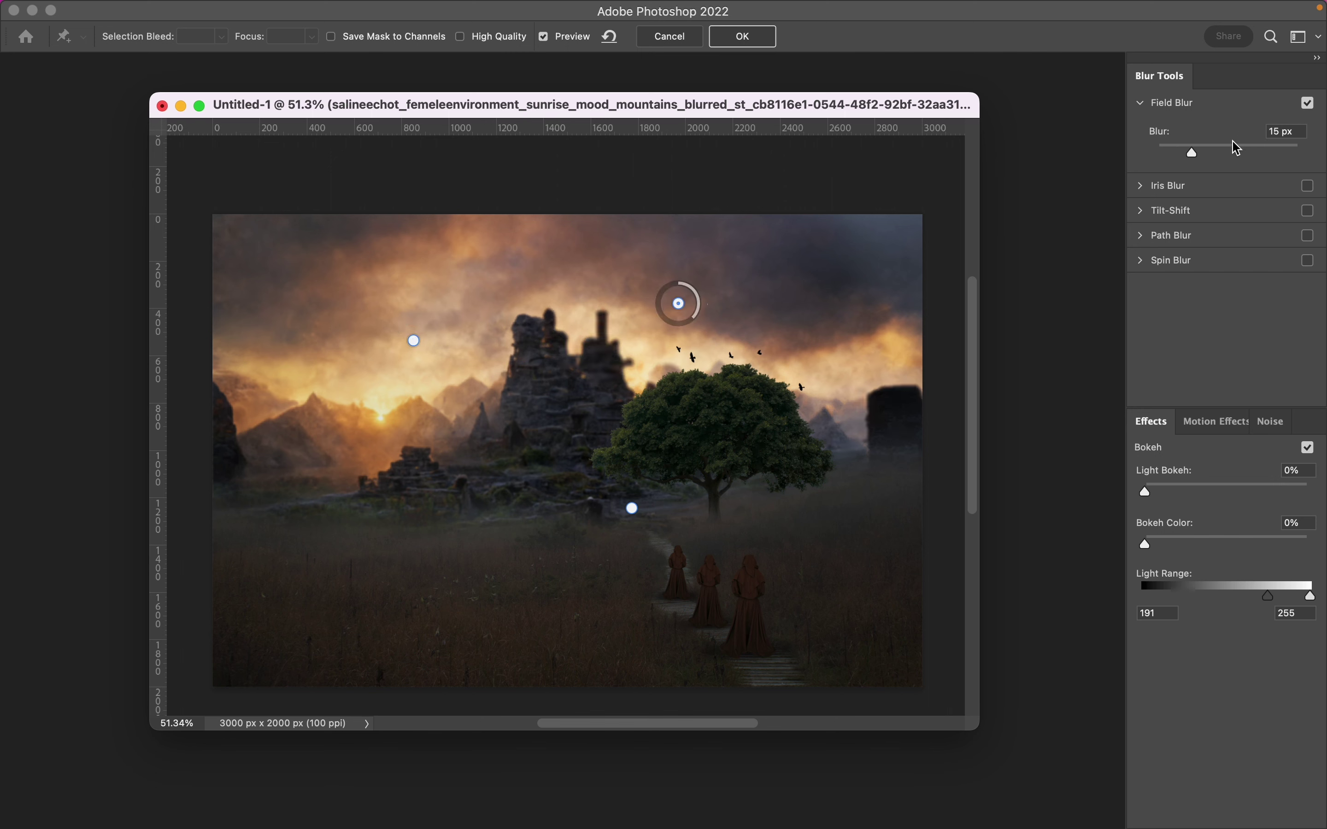
Set the meadow pin to 0 px blur and fine-tune the sky pins' positions and strength
left_click(632, 508)
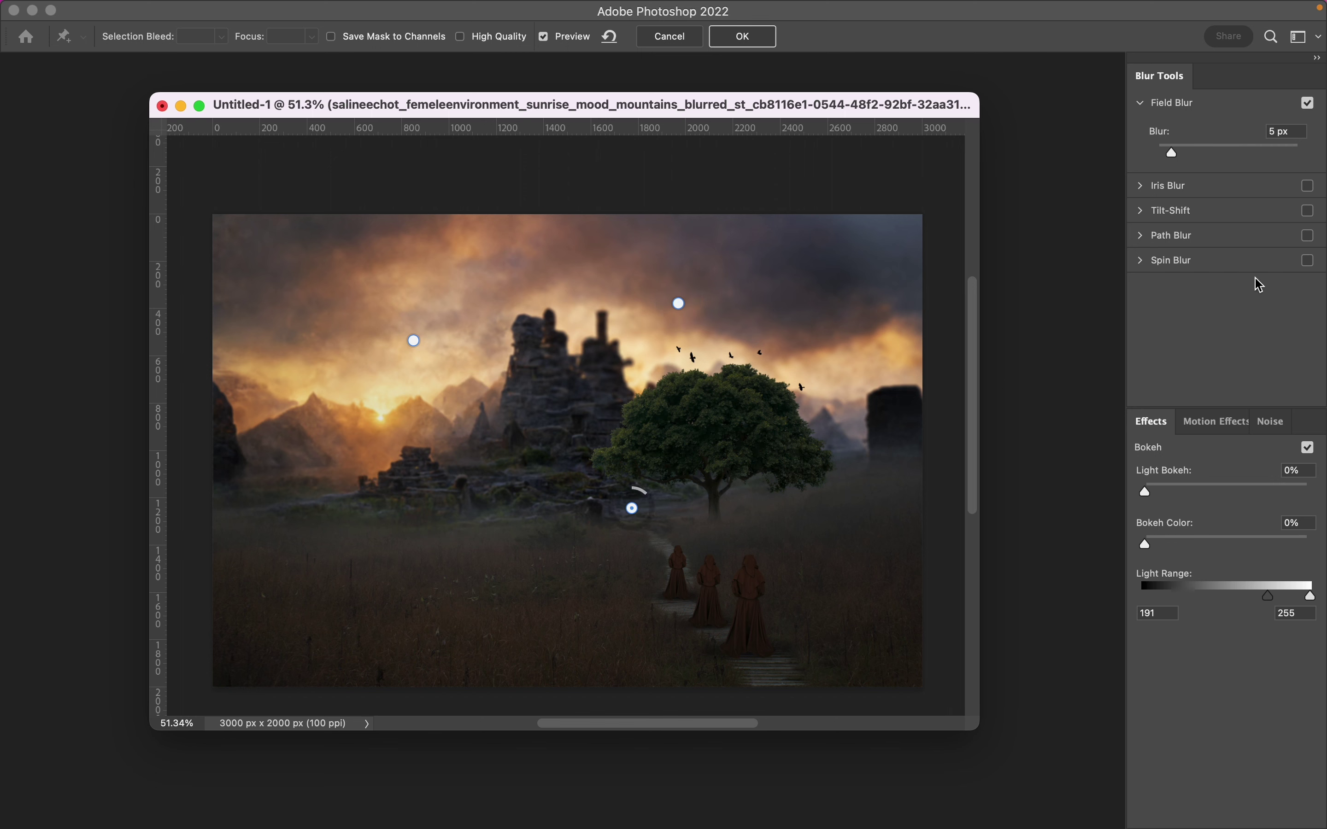
left_click_drag(1179, 156, 1131, 158)
left_click_drag(413, 340, 351, 327)
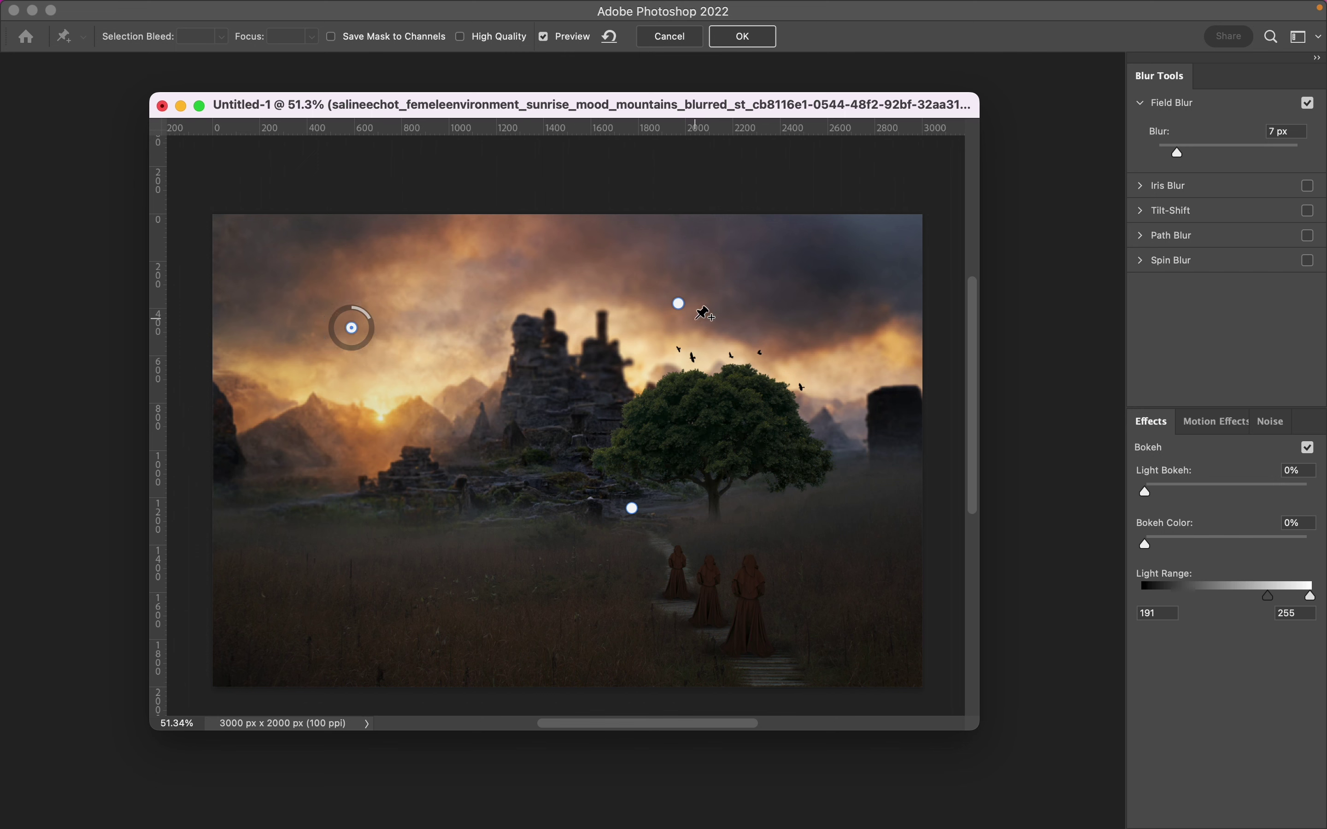
left_click_drag(679, 303, 754, 322)
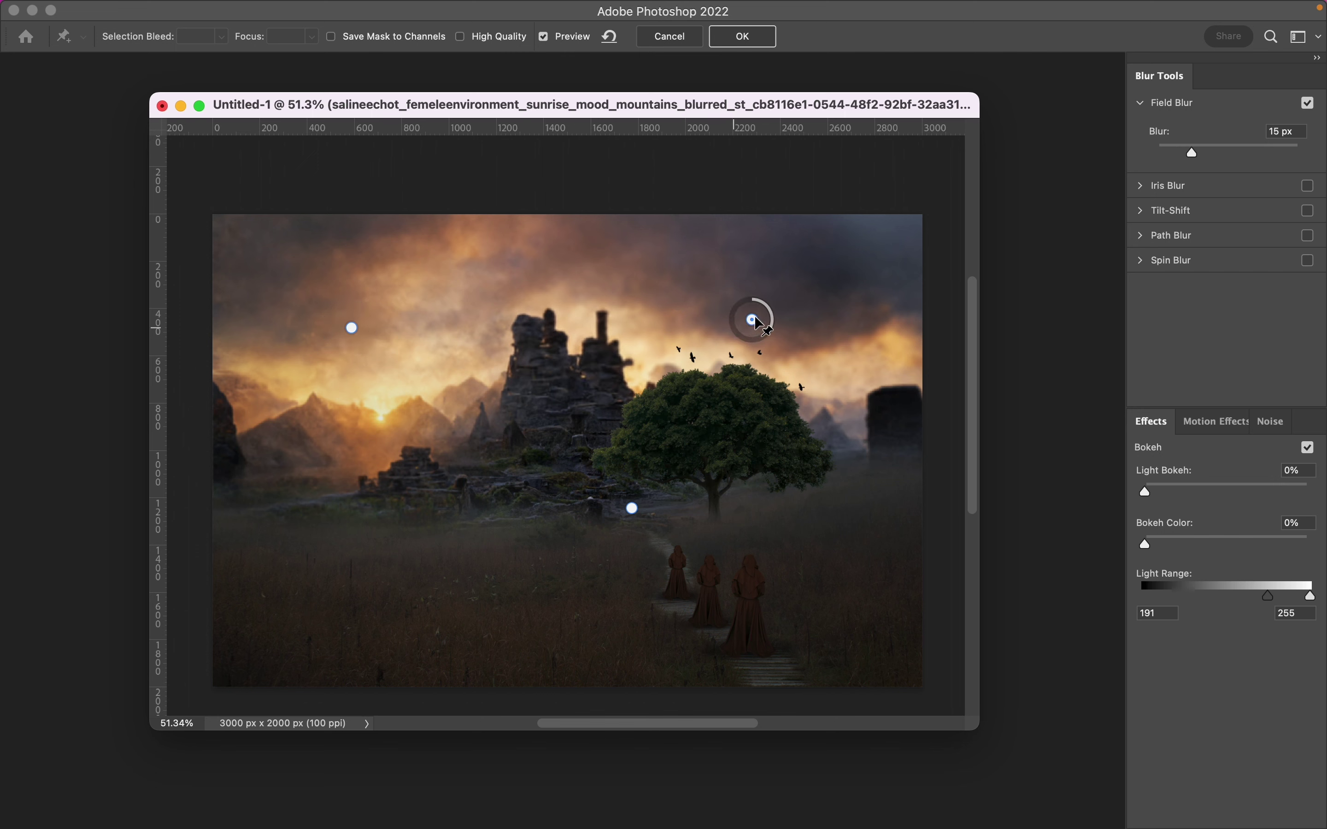
left_click(351, 328)
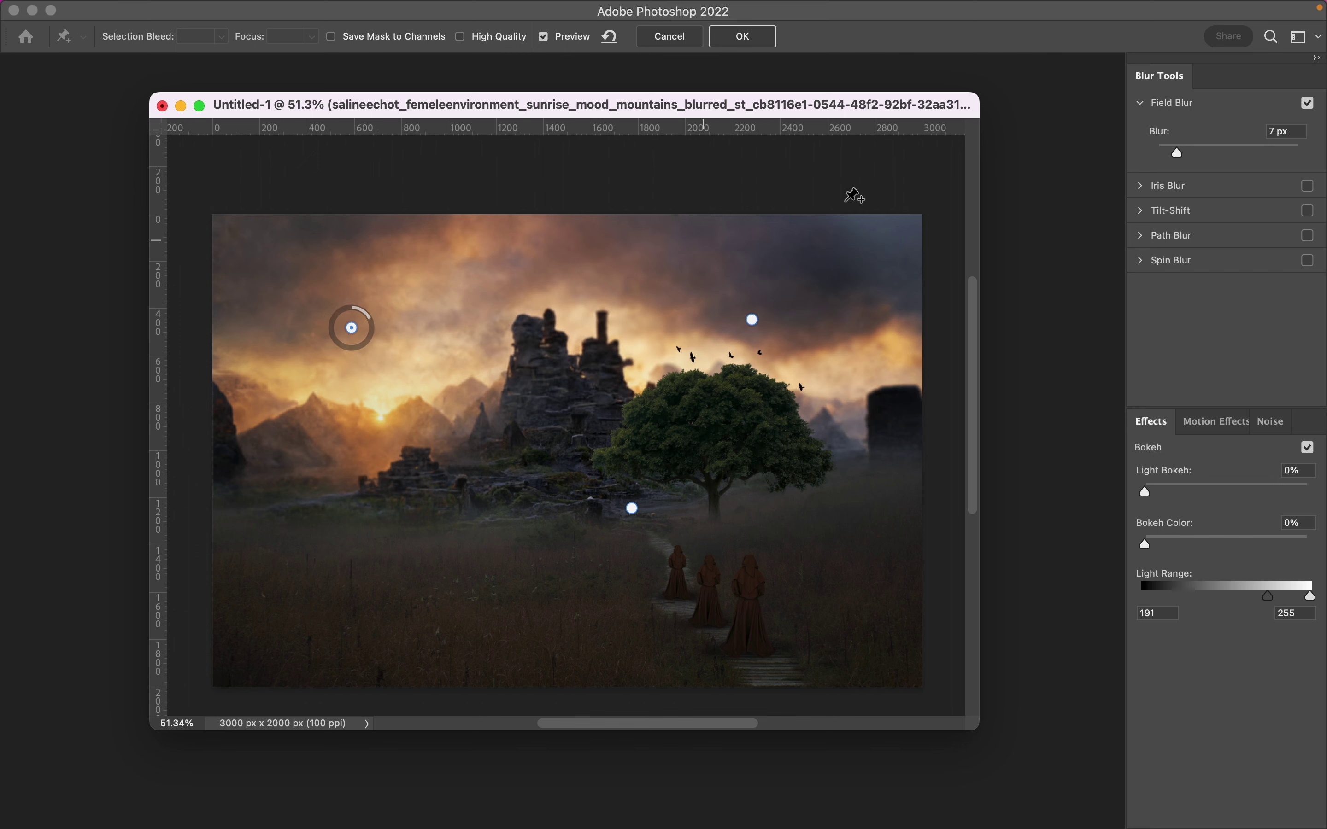
left_click(752, 319)
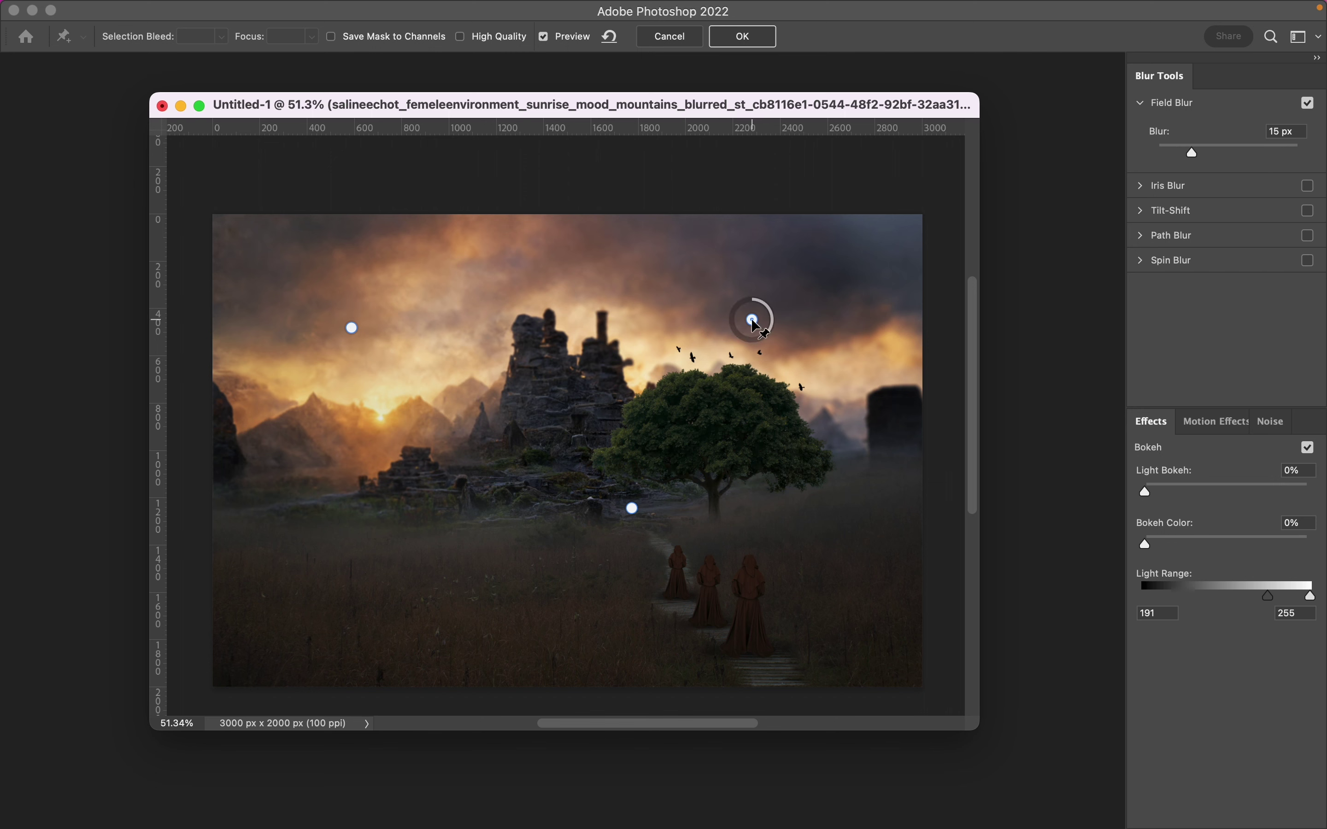
left_click_drag(1191, 154, 1182, 153)
left_click_drag(352, 327, 343, 343)
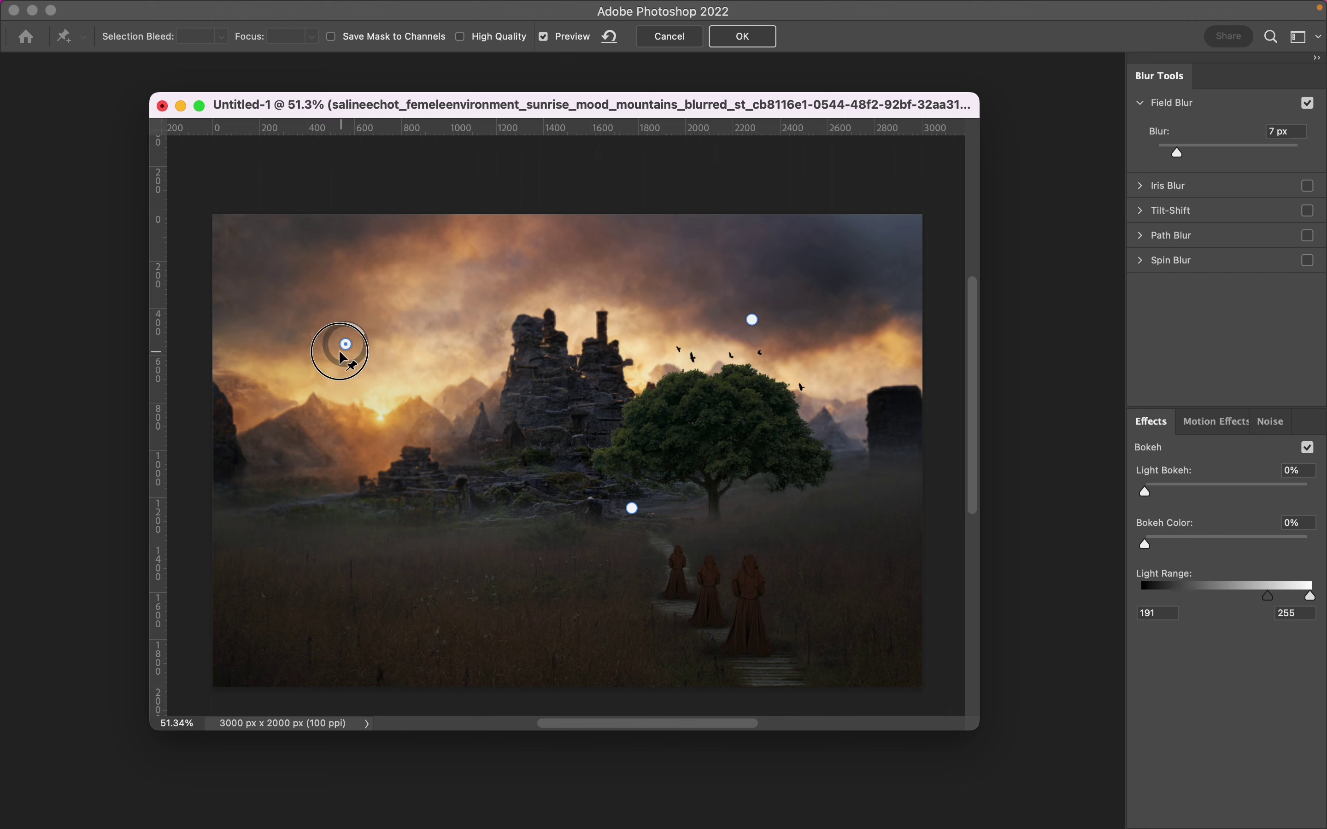
mouse_move(632, 509)
left_mouse_down()
mouse_move(596, 483)
mouse_move(592, 498)
left_mouse_up()
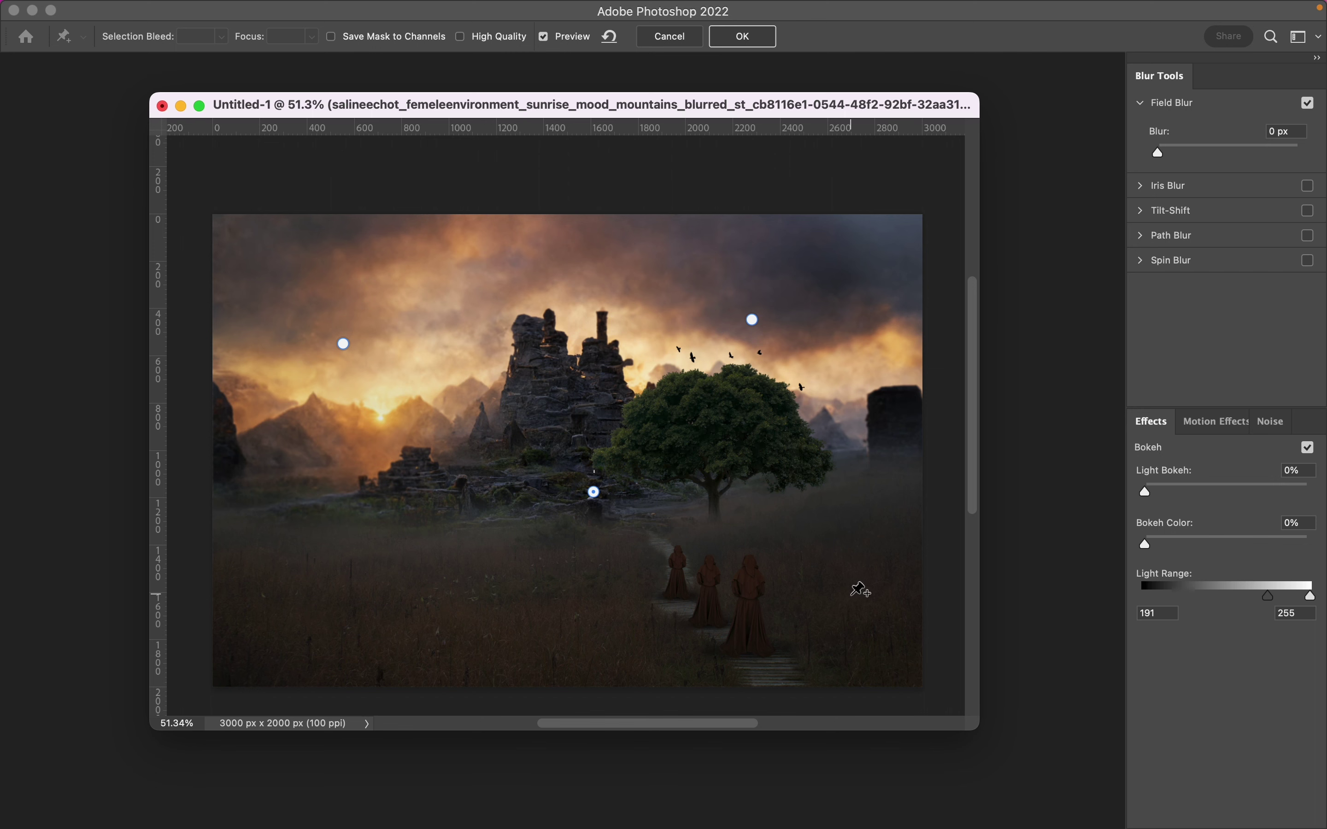
Compare the blurred preview against the original and apply the Field Blur
left_click(543, 38)
left_click(544, 37)
left_click(744, 37)
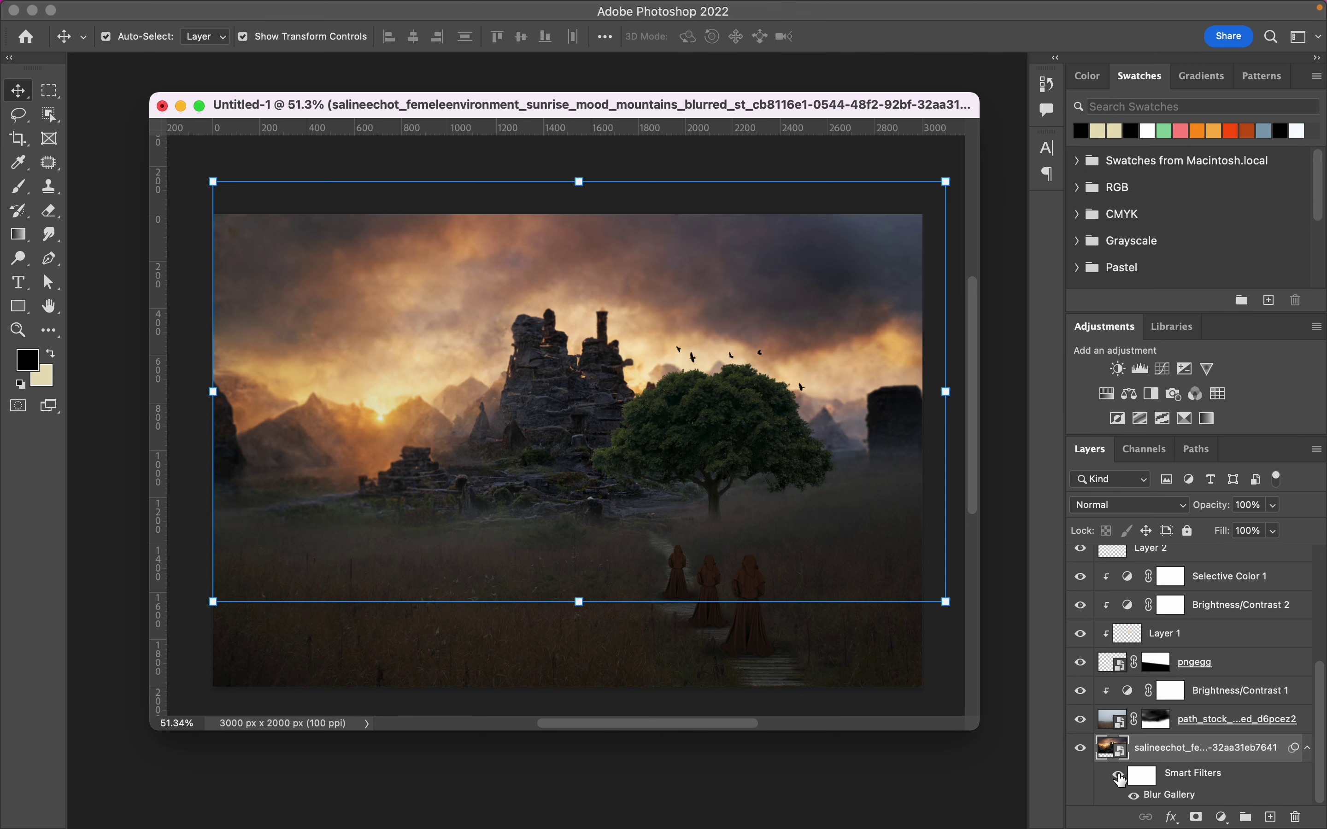
left_click(1117, 776)
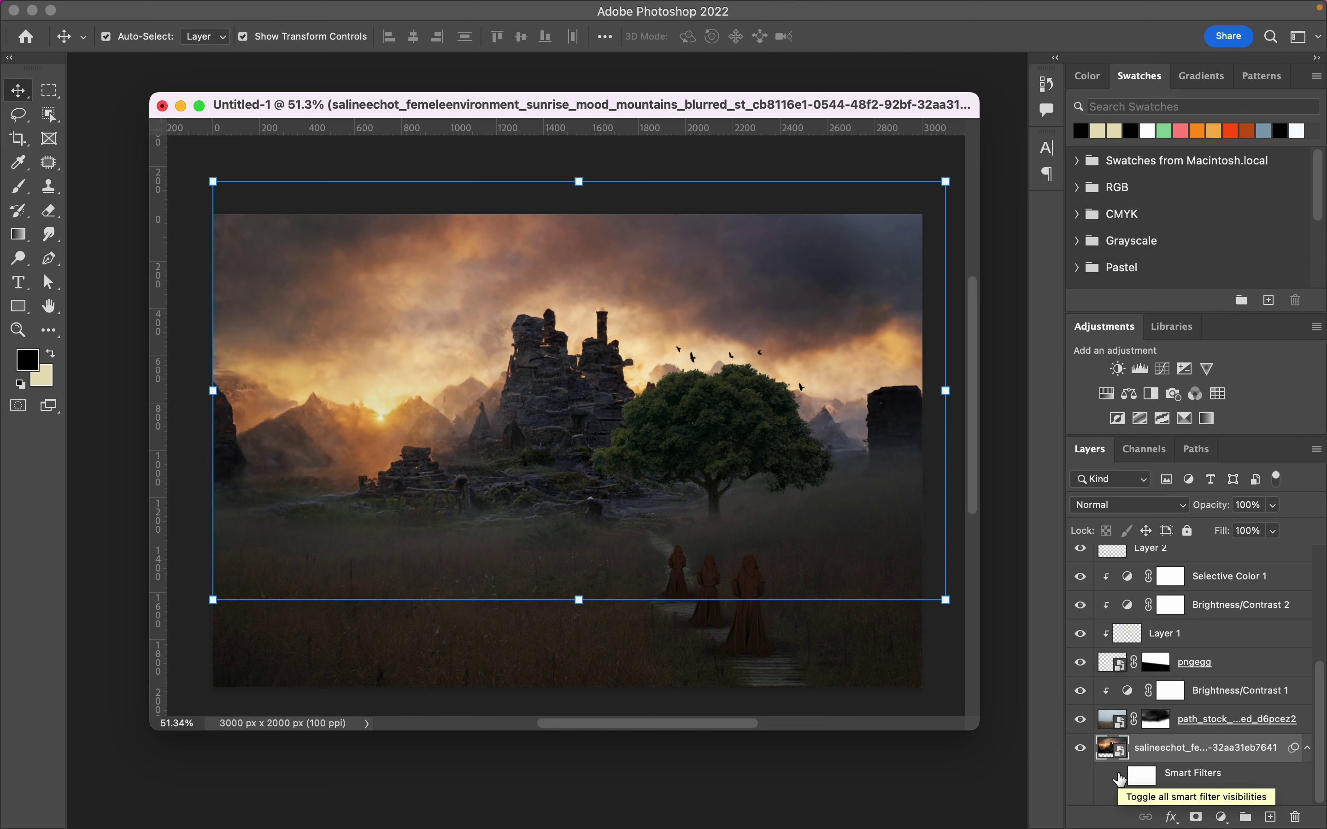
left_click(1119, 776)
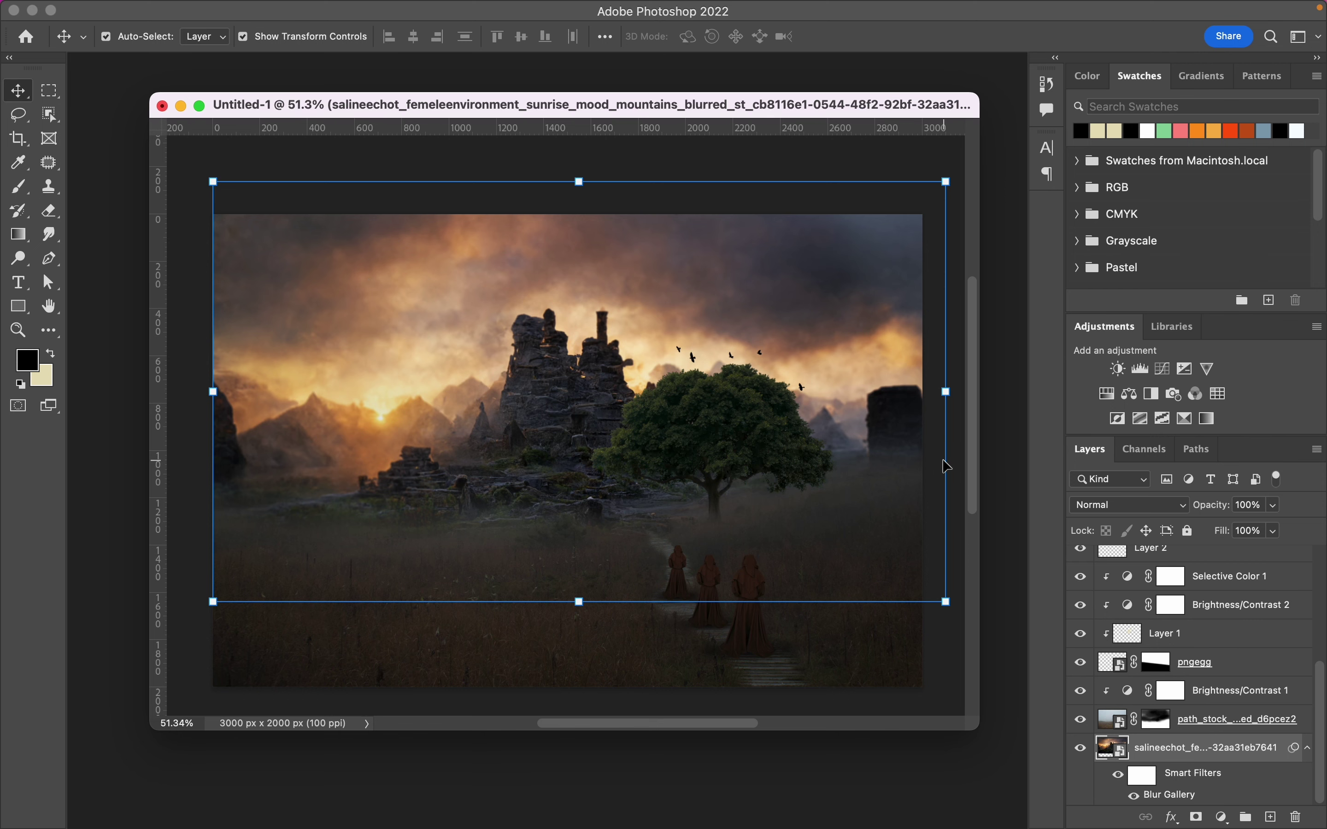
scroll(720, 475, "down", 3)
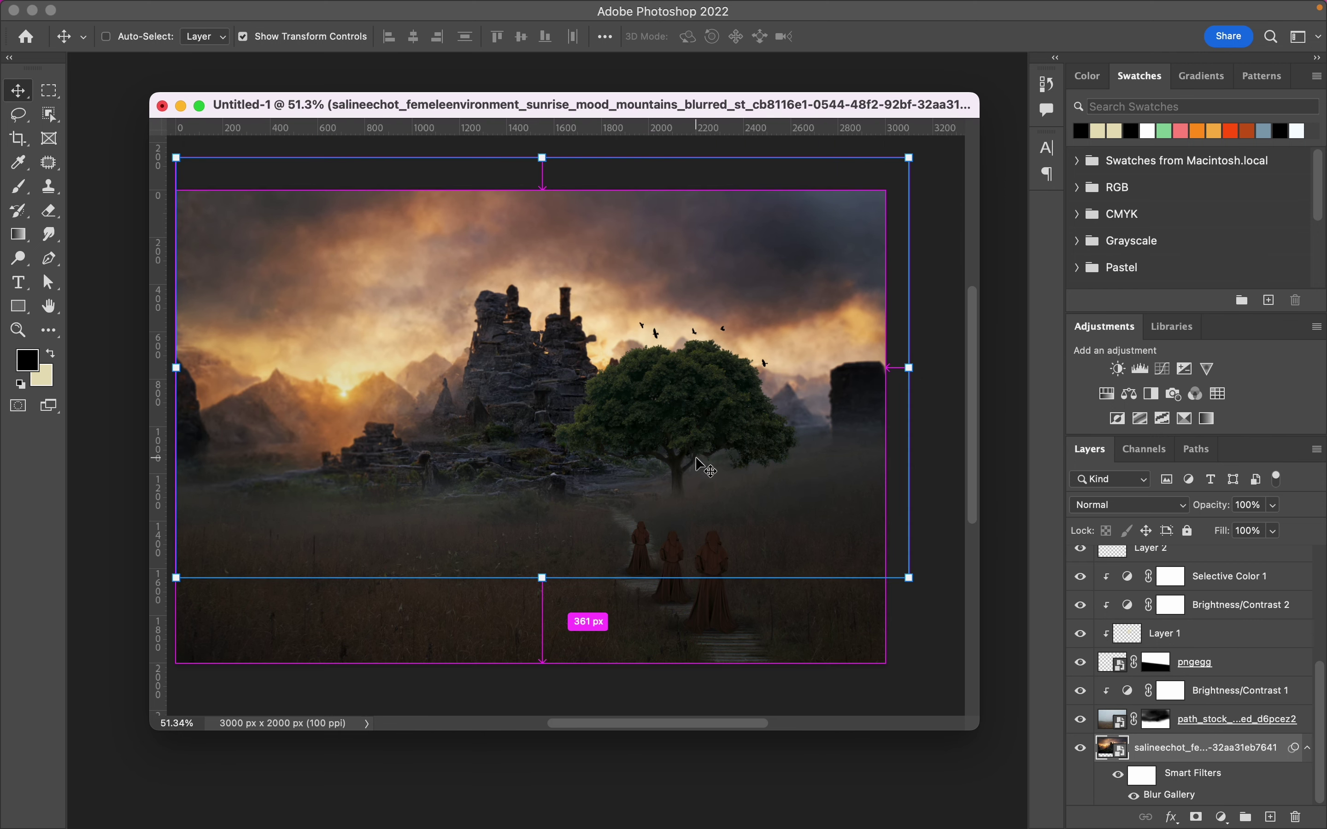
scroll(707, 460, "down", 1)
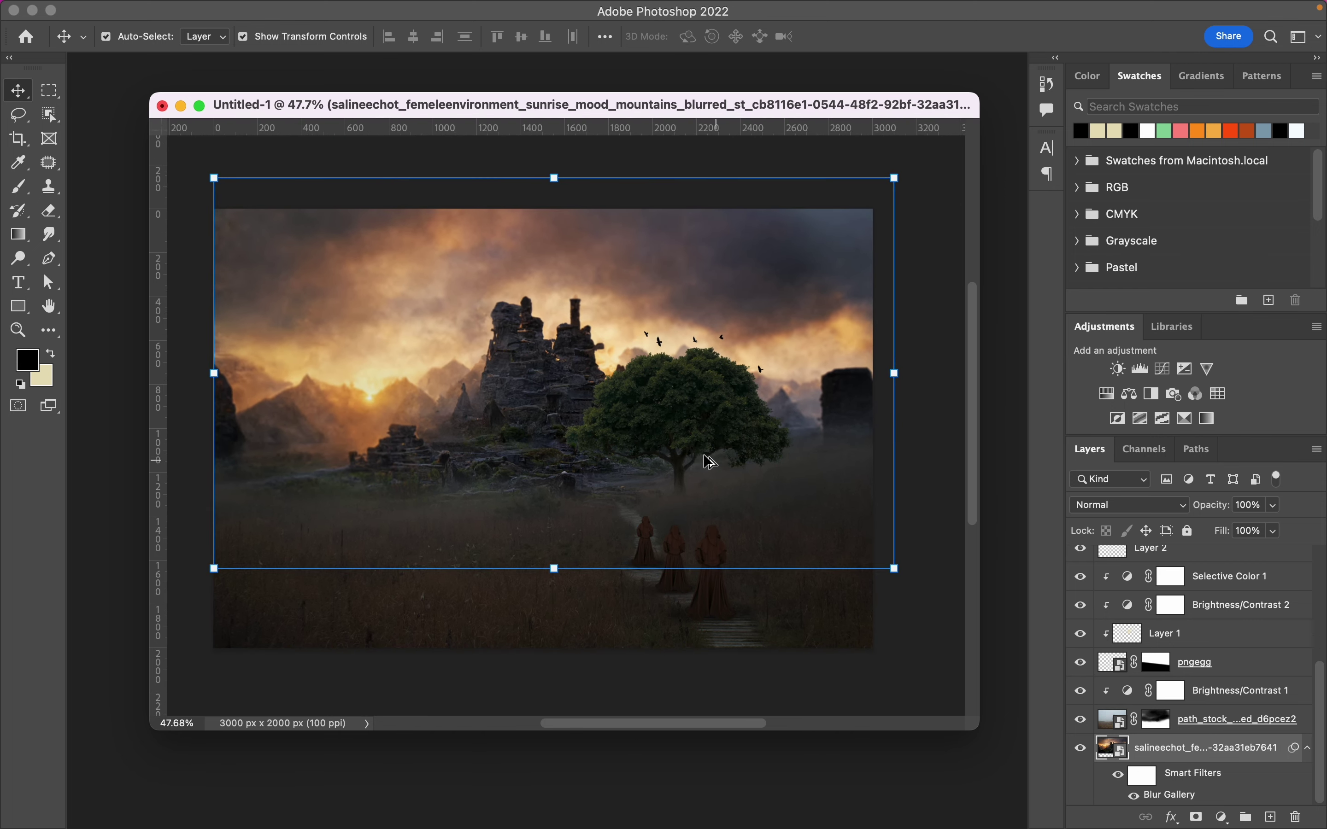
left_click(792, 665)
scroll(693, 518, "up", 1)
scroll(686, 521, "up", 1)
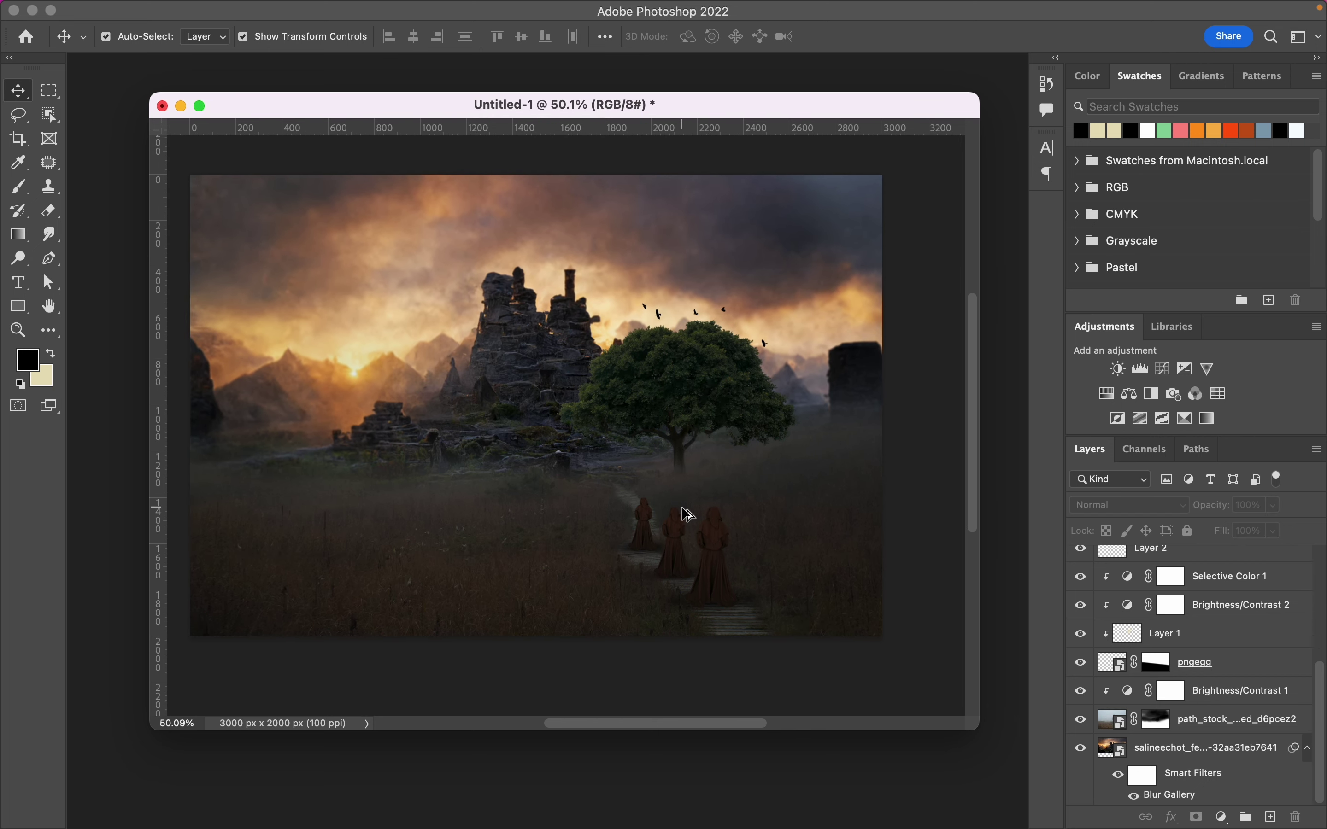
scroll(633, 439, "up", 1)
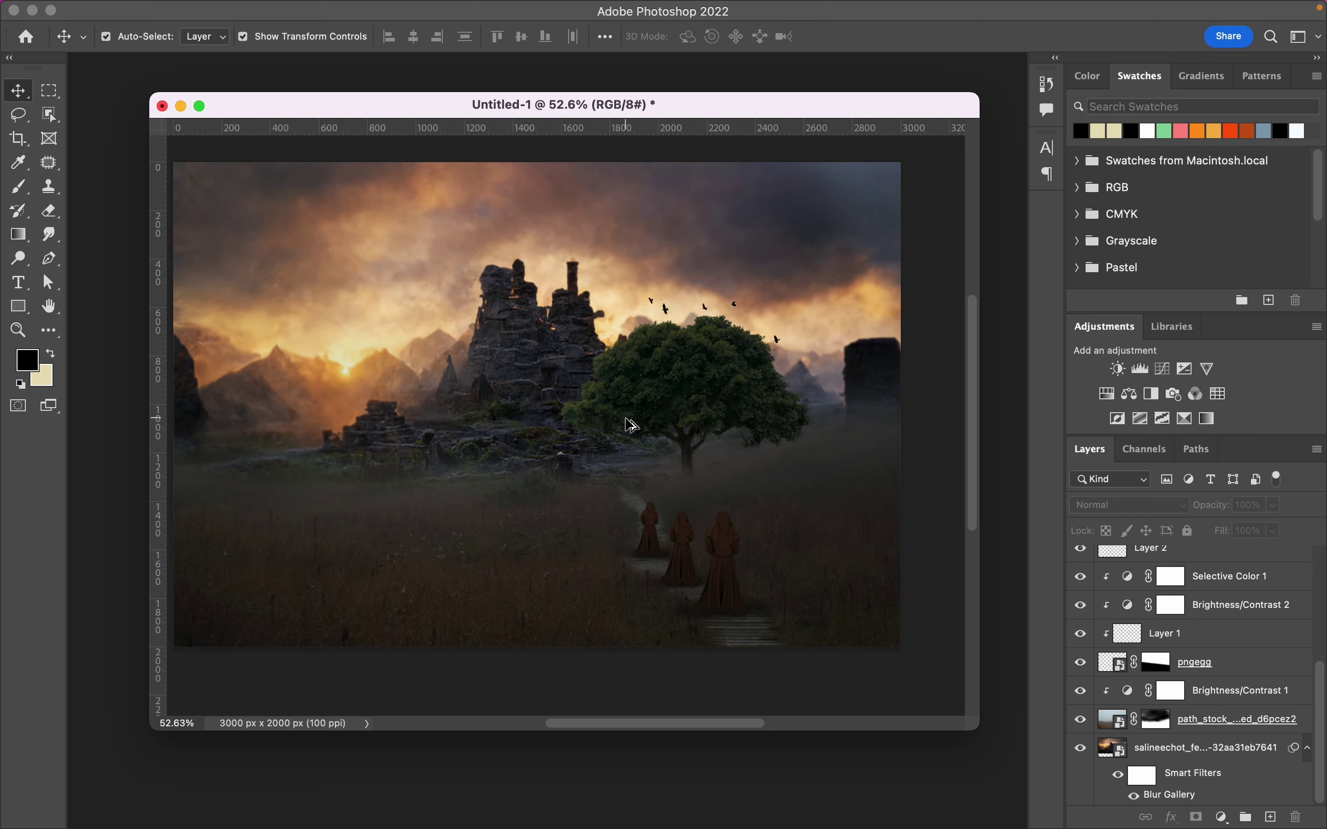
scroll(630, 426, "down", 1)
scroll(630, 425, "up", 2)
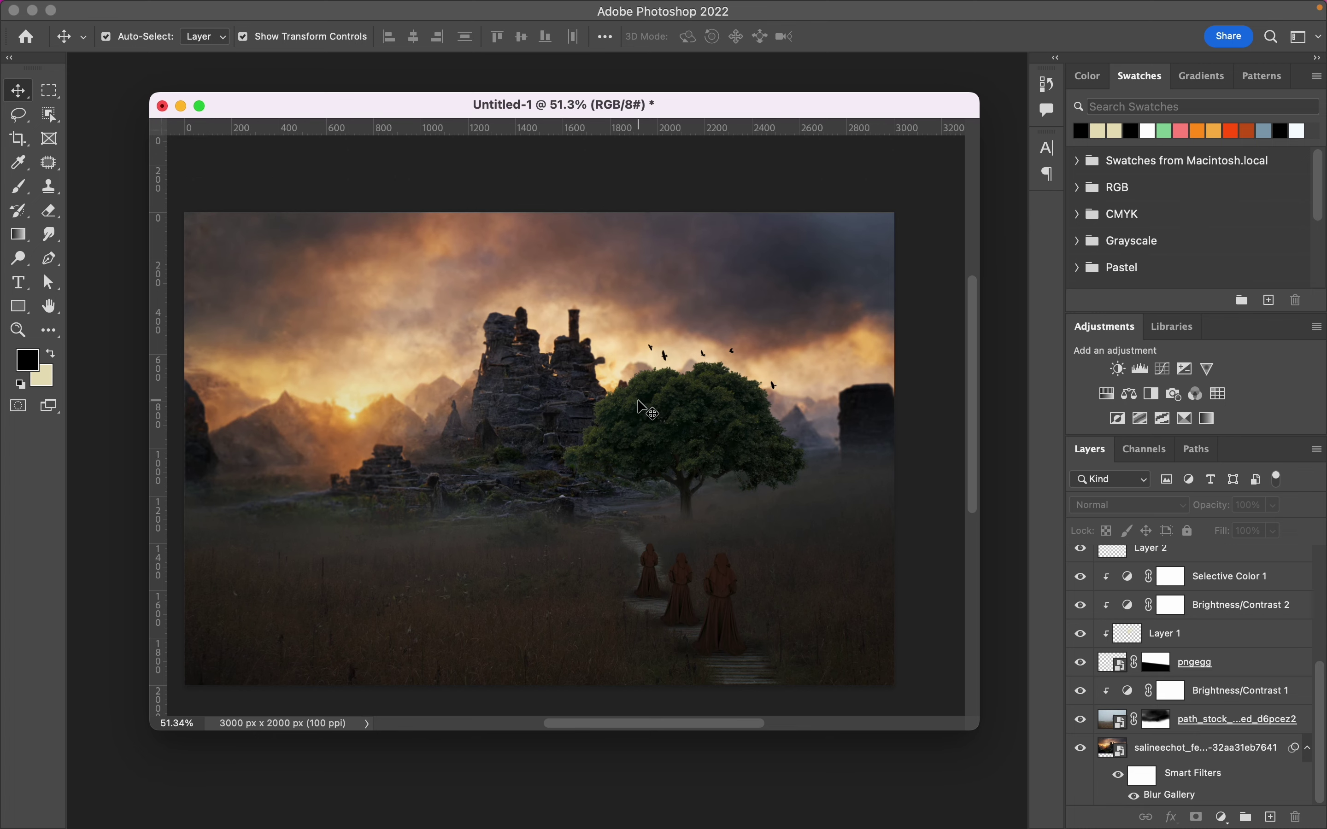